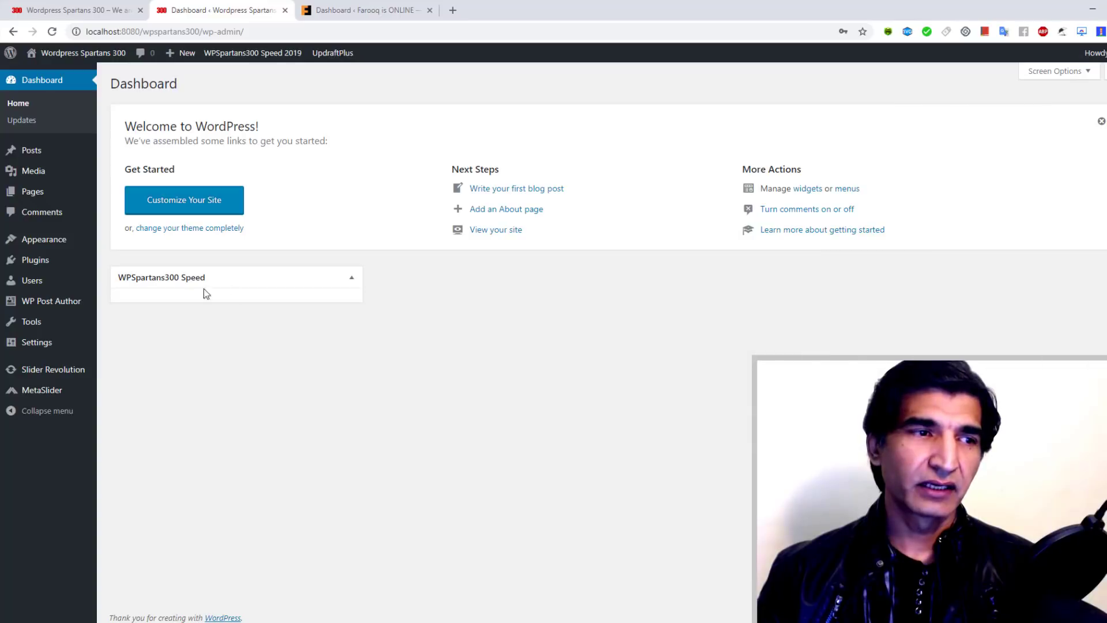
- Search the plugin directory for "contact form 7" and install the Contact Form 7 plugin
{"action": "mouse_move", "coordinate": [51, 266]}
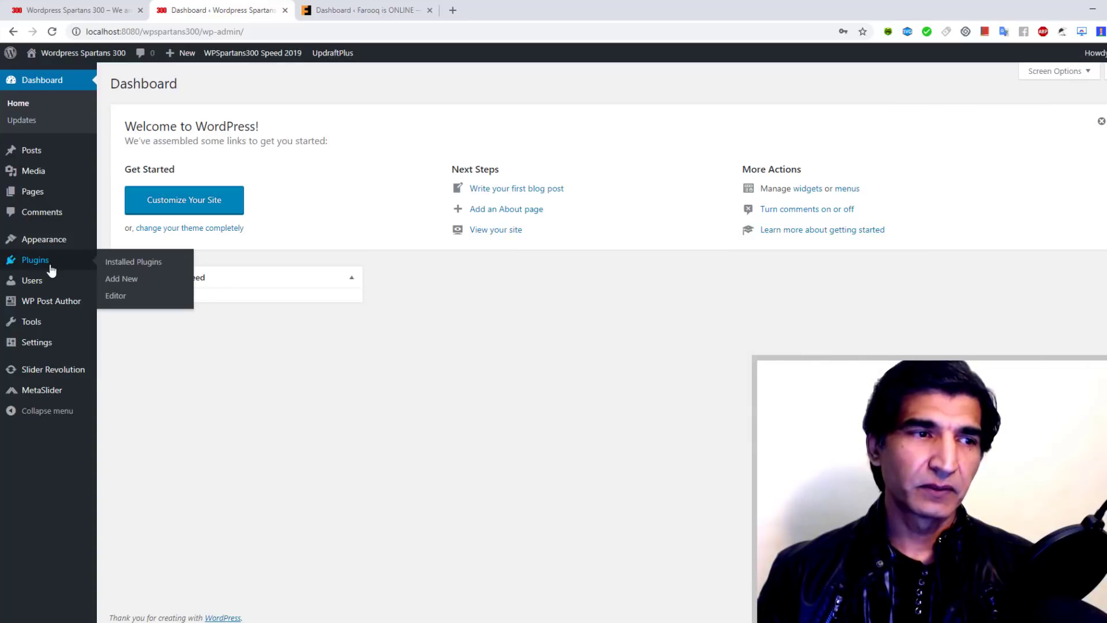
{"action": "left_click", "coordinate": [123, 284]}
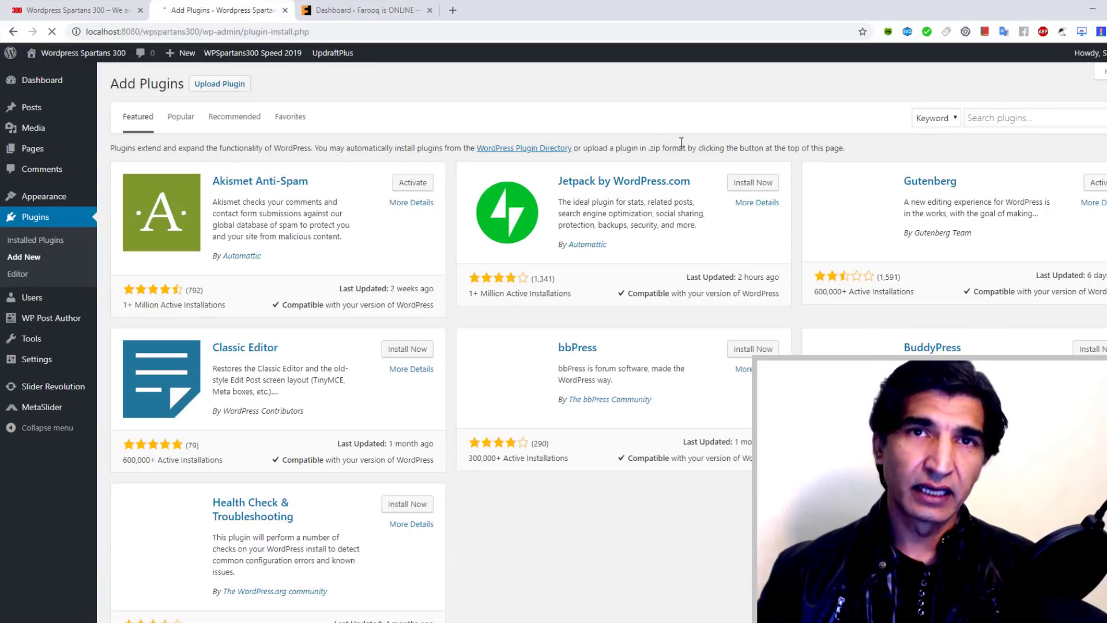
{"action": "left_click", "coordinate": [1008, 117]}
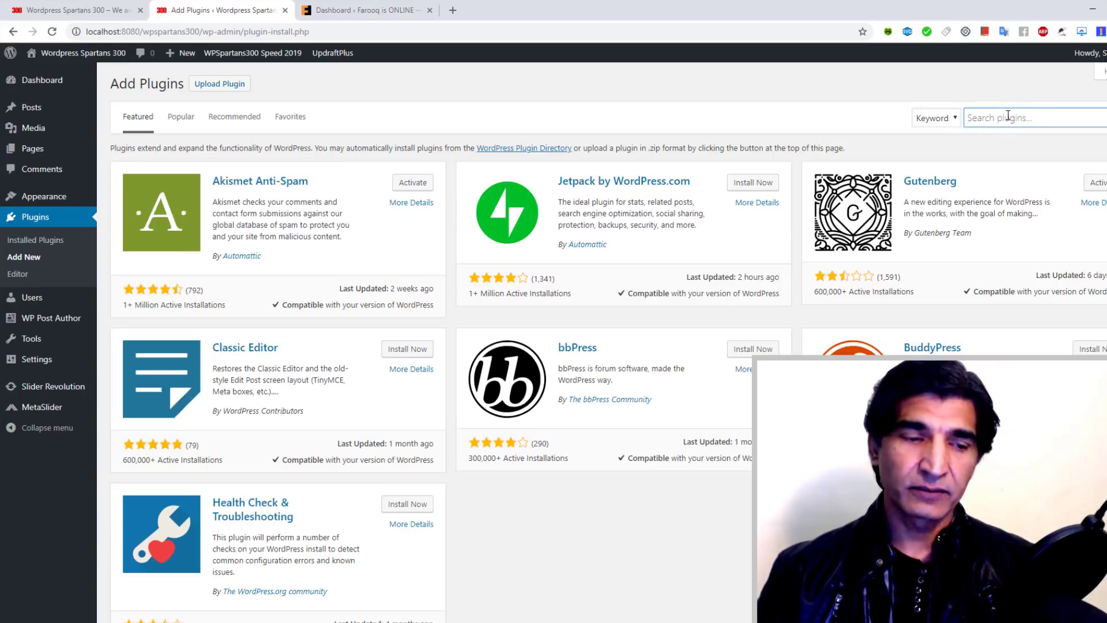
{"action": "type", "text": "contact form "}
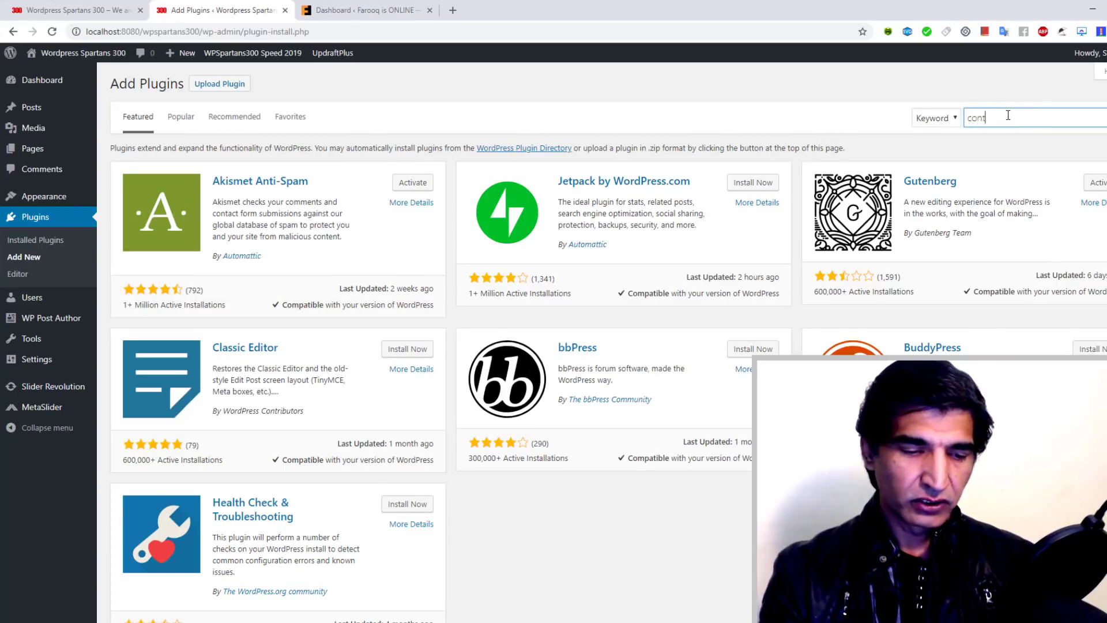
{"action": "type", "text": "7"}
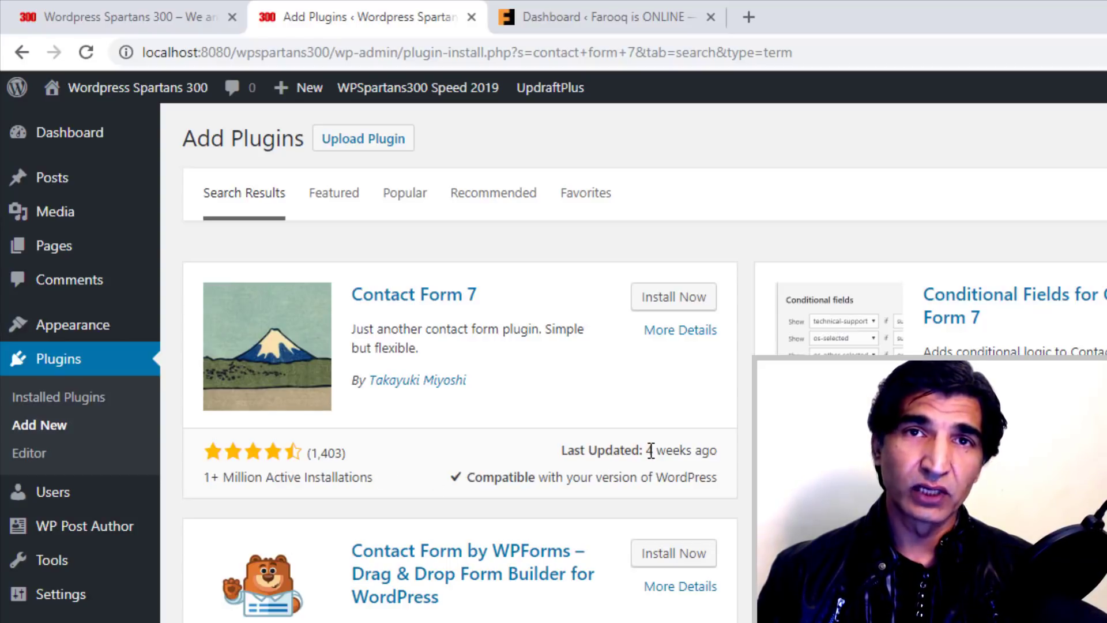
{"action": "left_click", "coordinate": [657, 298]}
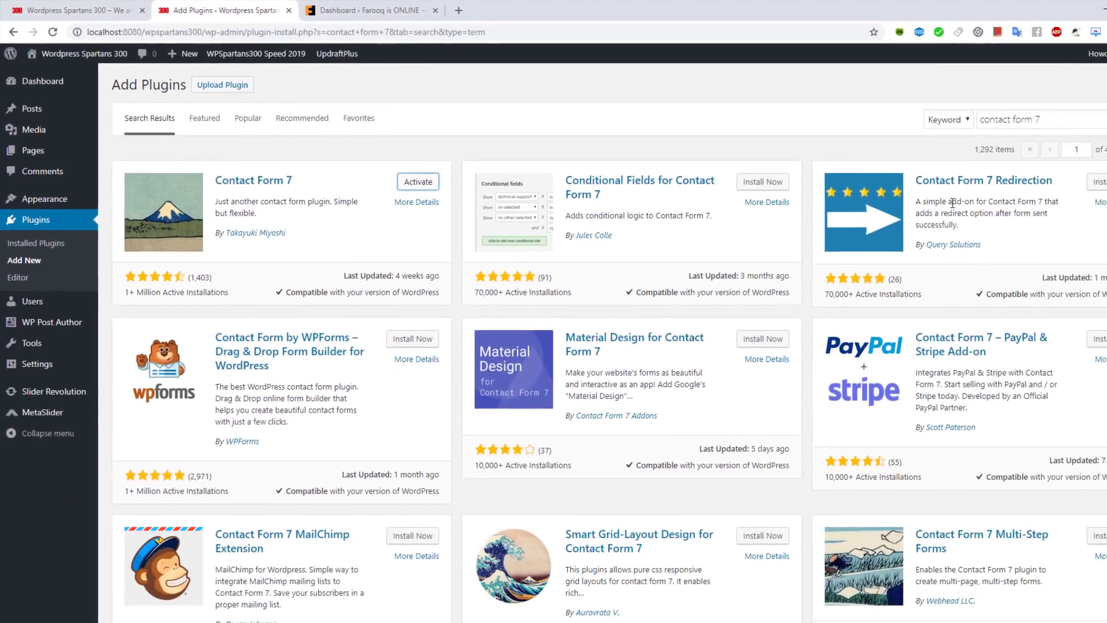
- Search the plugin directory for "contact form 7 add on" and browse the available extensions
{"action": "type", "text": "add on"}
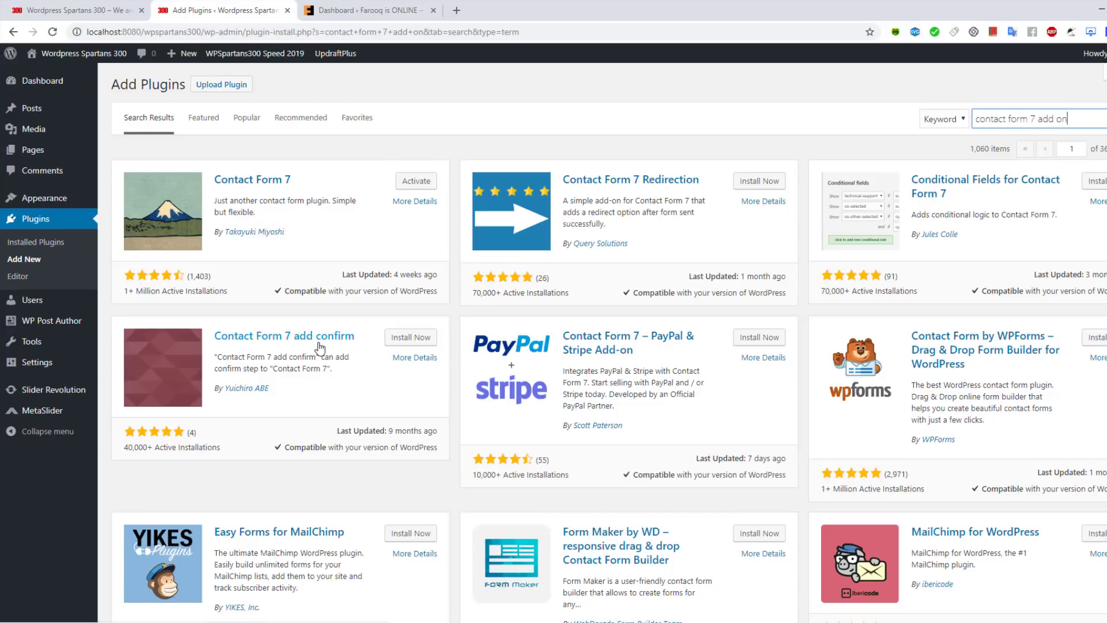
{"action": "scroll", "coordinate": [317, 375], "scroll_direction": "down", "scroll_amount": 5}
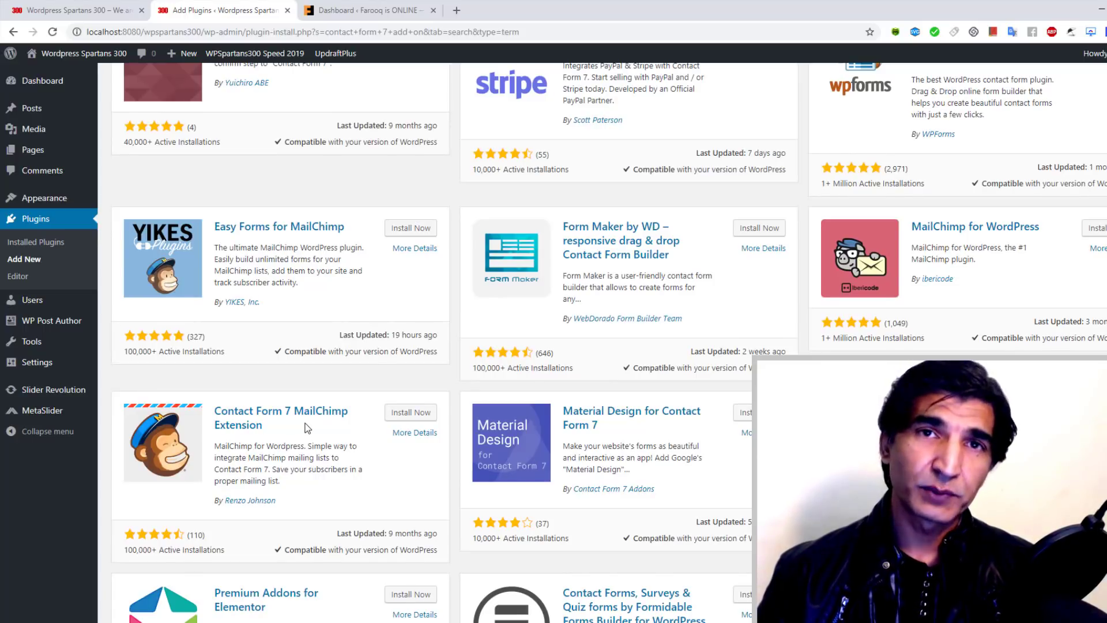
{"action": "scroll", "coordinate": [307, 427], "scroll_direction": "down", "scroll_amount": 2}
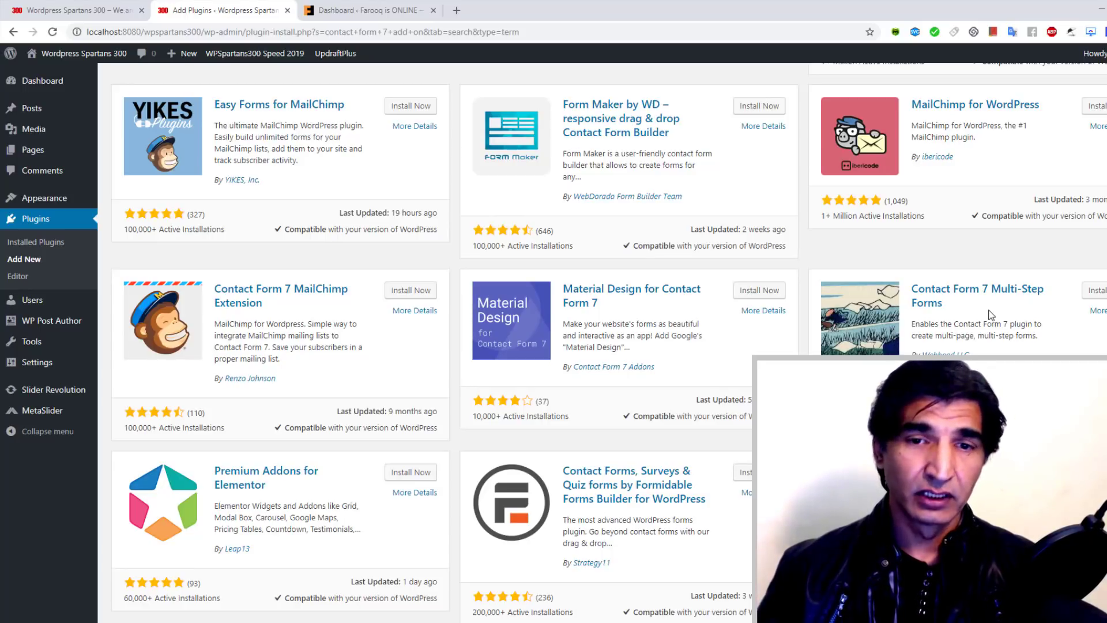
{"action": "scroll", "coordinate": [990, 314], "scroll_direction": "up", "scroll_amount": 7}
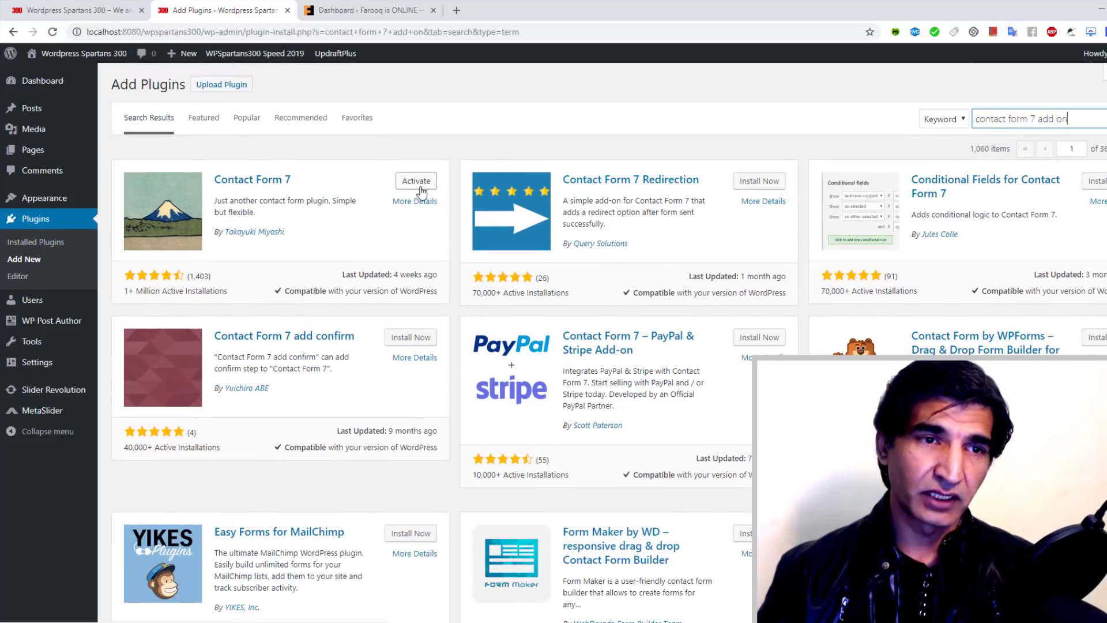
- Activate the Contact Form 7 plugin and open its list of contact forms
{"action": "left_click", "coordinate": [415, 182]}
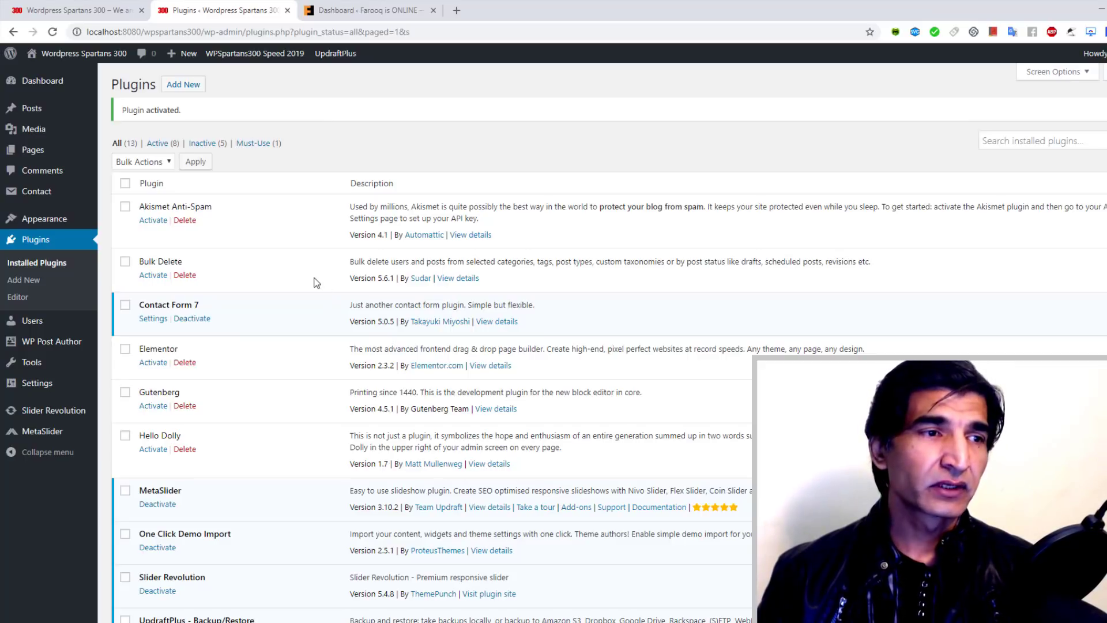
{"action": "mouse_move", "coordinate": [39, 195]}
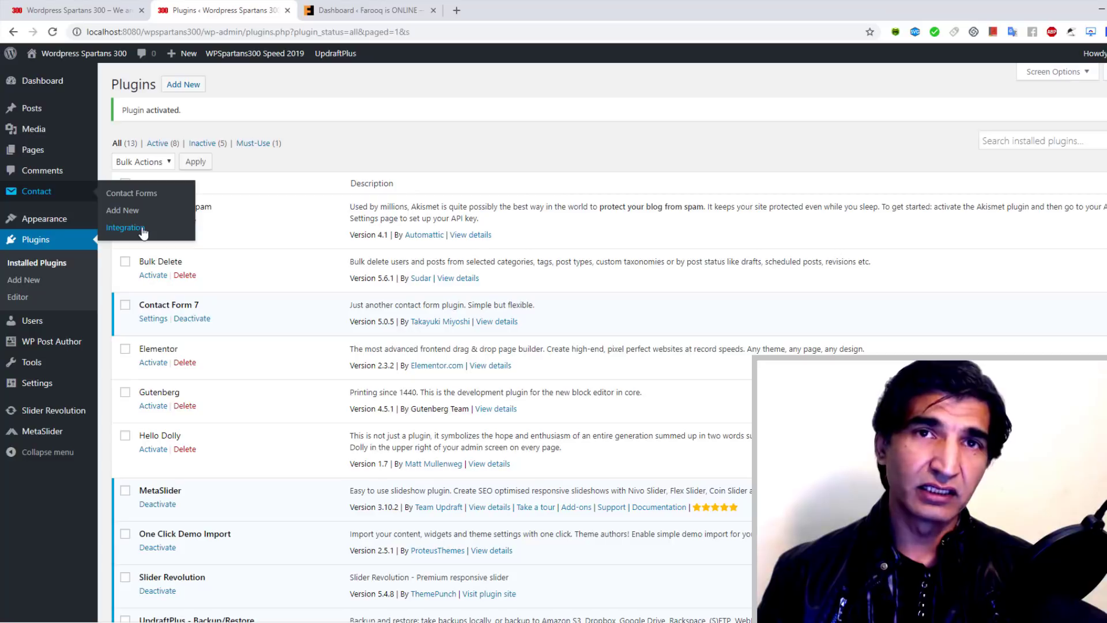
{"action": "left_click", "coordinate": [138, 197]}
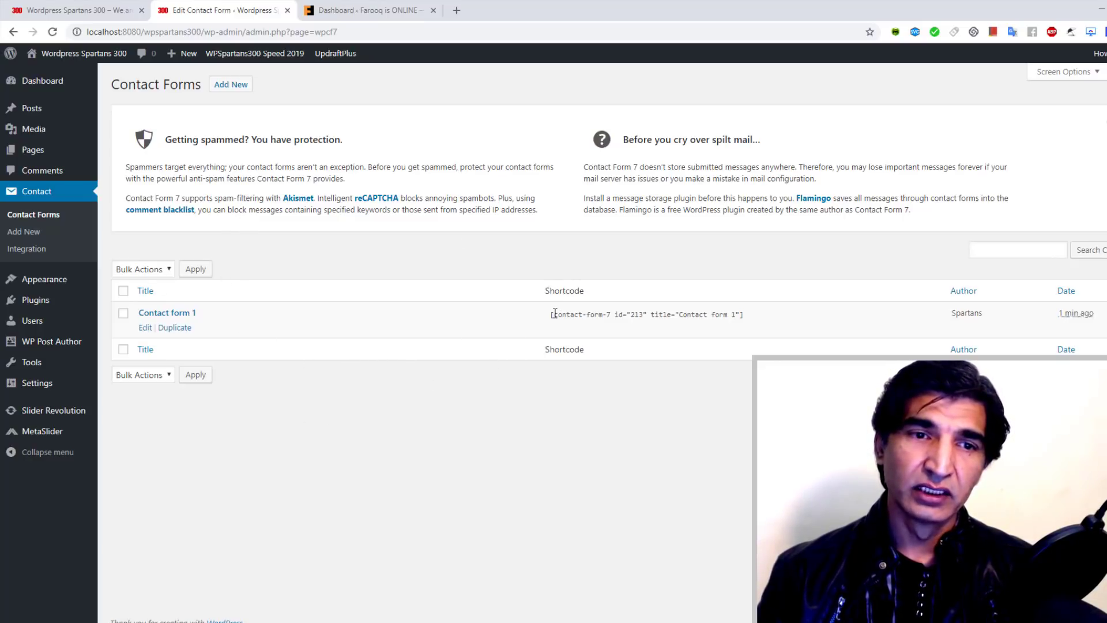
- Duplicate the existing form "Contact form 1"
{"action": "left_click_drag", "start_coordinate": [548, 314], "coordinate": [767, 232]}
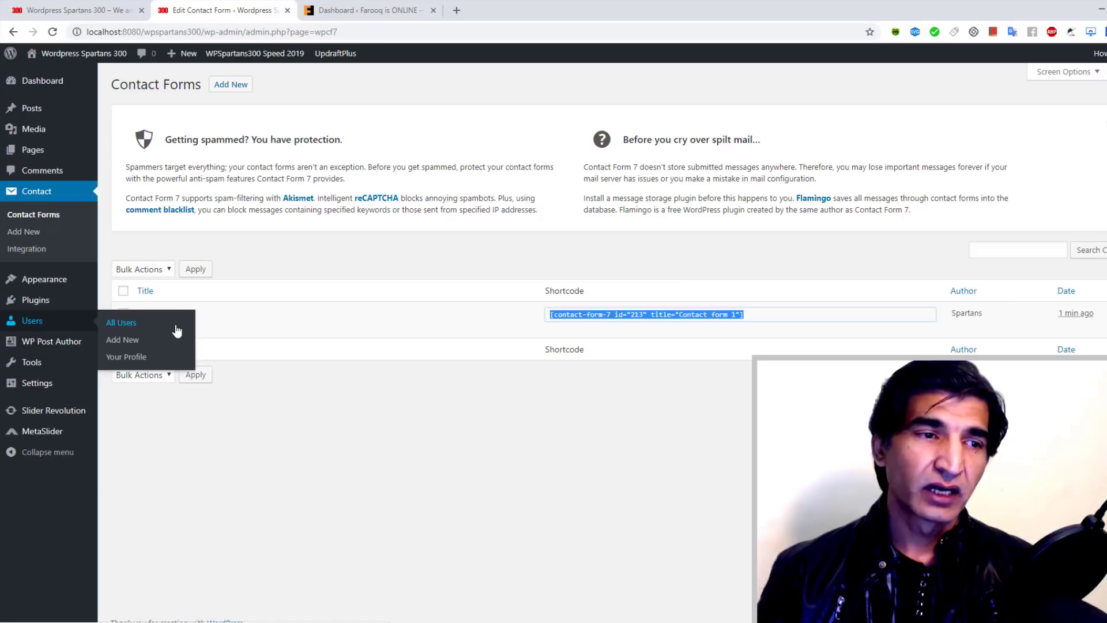
{"action": "mouse_move", "coordinate": [184, 323]}
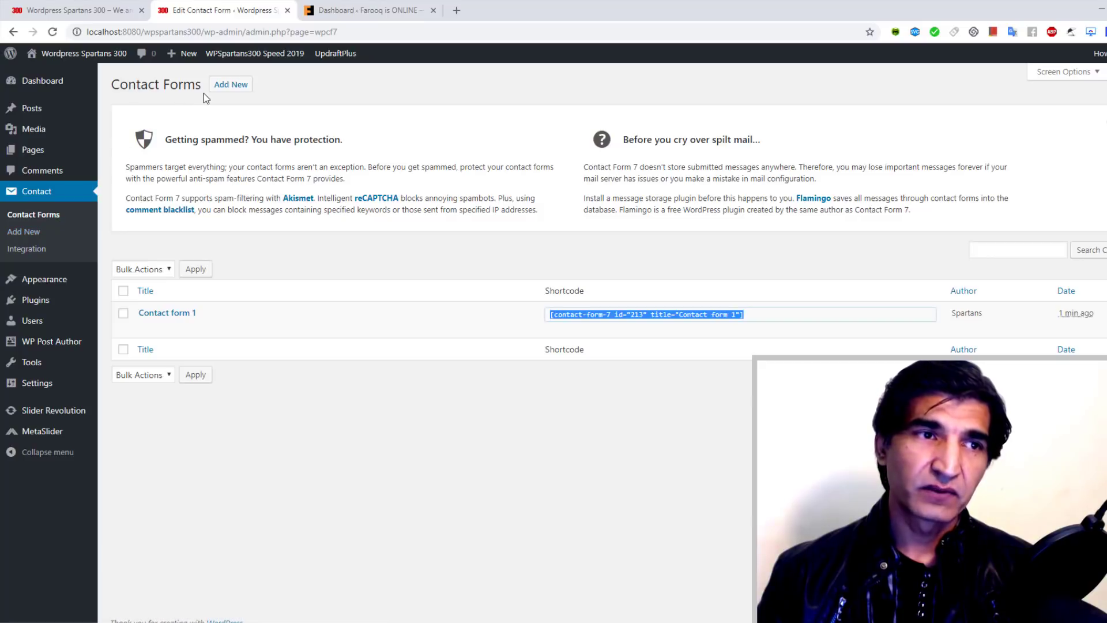
{"action": "mouse_move", "coordinate": [196, 321]}
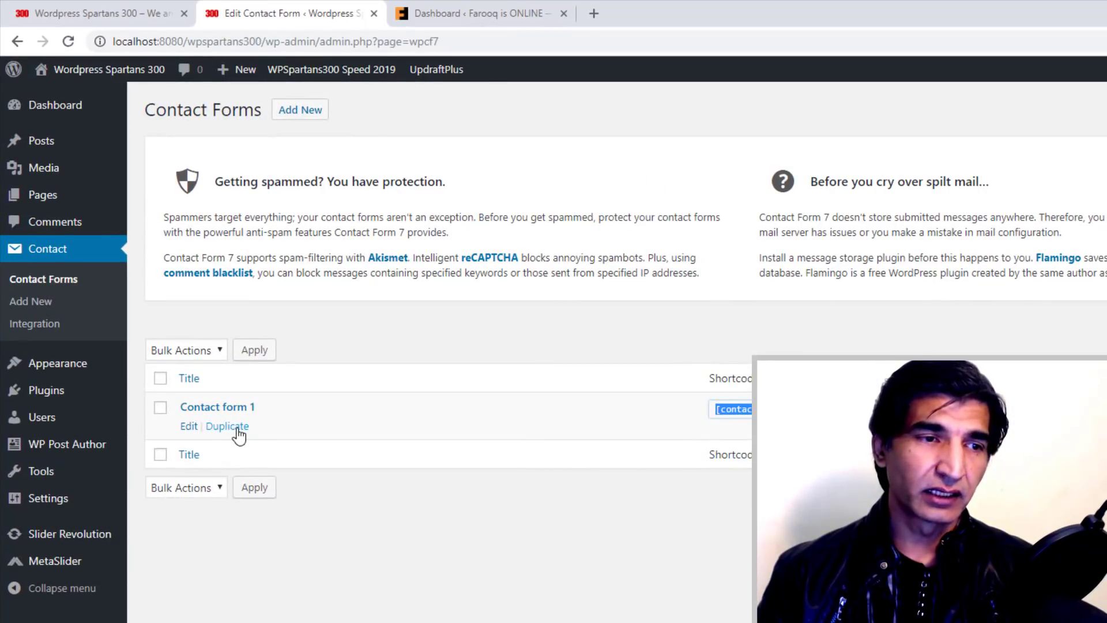
{"action": "left_click", "coordinate": [239, 436]}
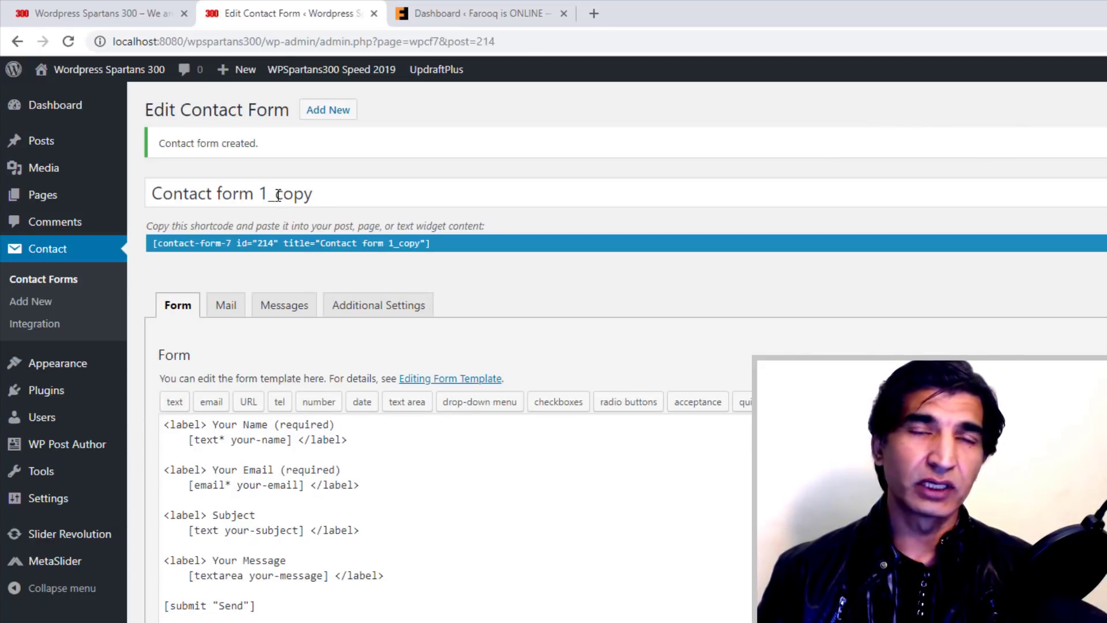
- Change the title of the duplicated contact form to "Spartans form"
{"action": "left_click", "coordinate": [152, 193]}
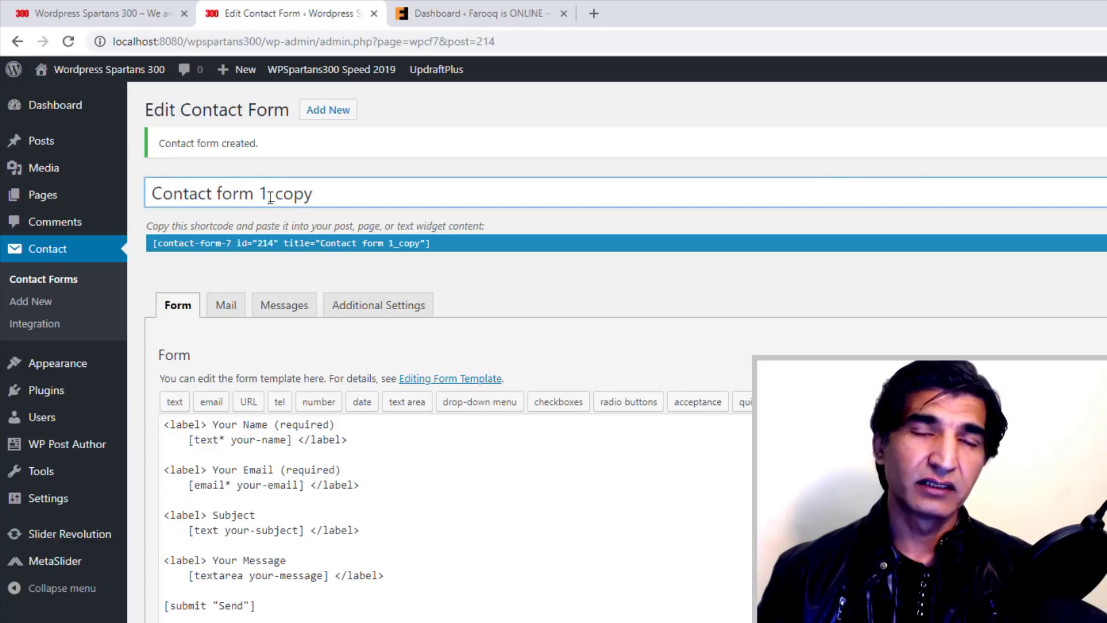
{"action": "left_click_drag", "start_coordinate": [334, 192], "coordinate": [138, 205]}
{"action": "type", "text": "S"}
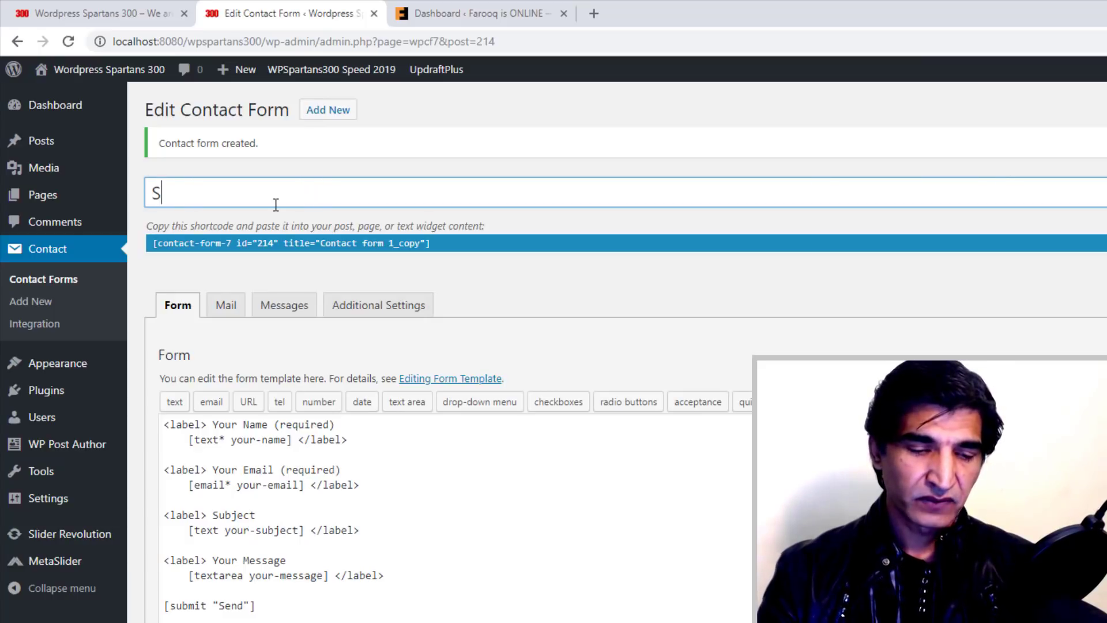
{"action": "type", "text": "partans form"}
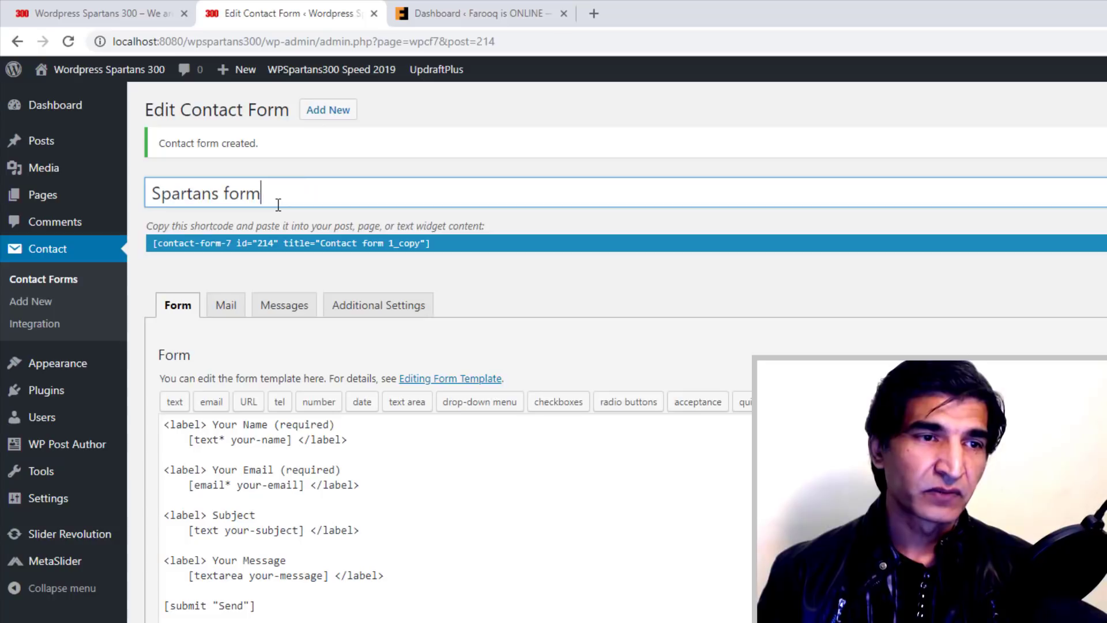
{"action": "left_click", "coordinate": [507, 235]}
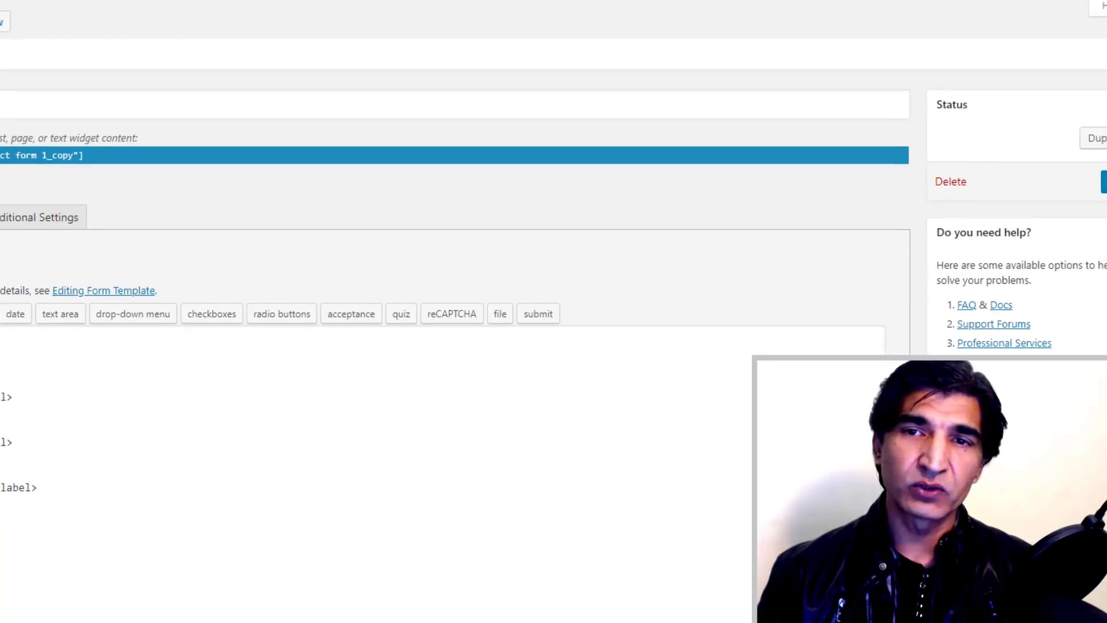
- Examine the form's mail, messages and additional settings, and the name, email, subject, message and submit fields of its template
{"action": "left_click", "coordinate": [1, 479]}
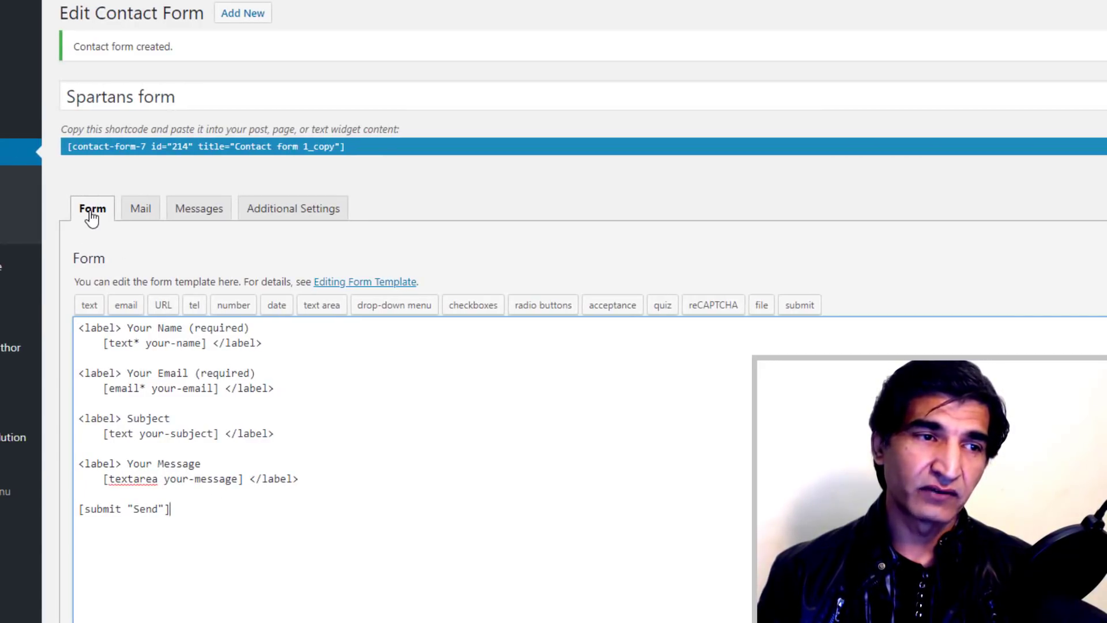
{"action": "left_click", "coordinate": [141, 214]}
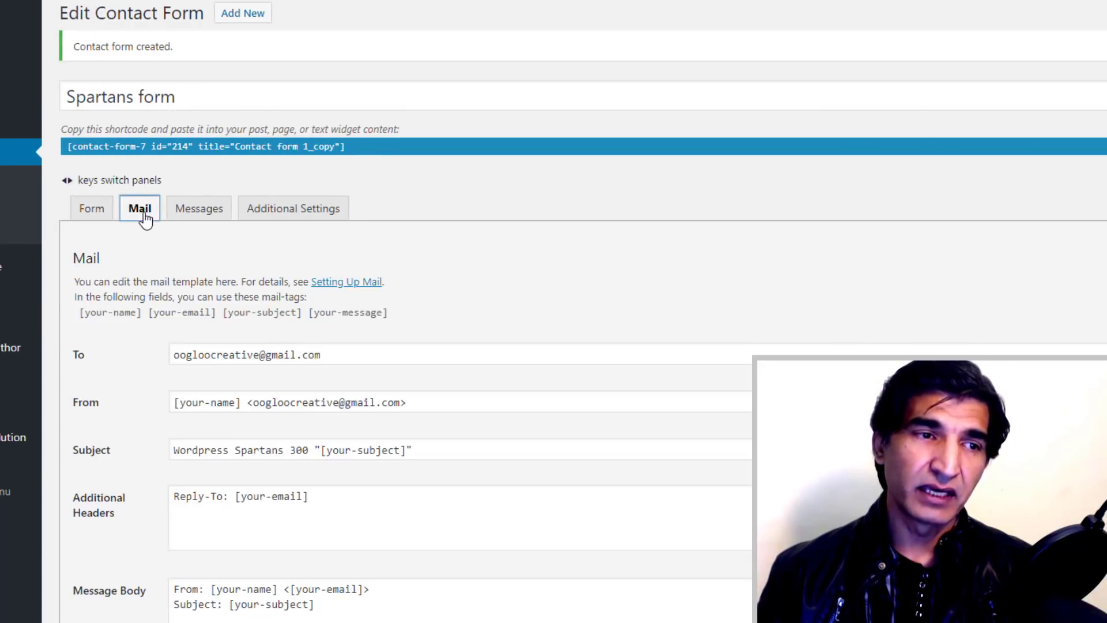
{"action": "left_click", "coordinate": [194, 213]}
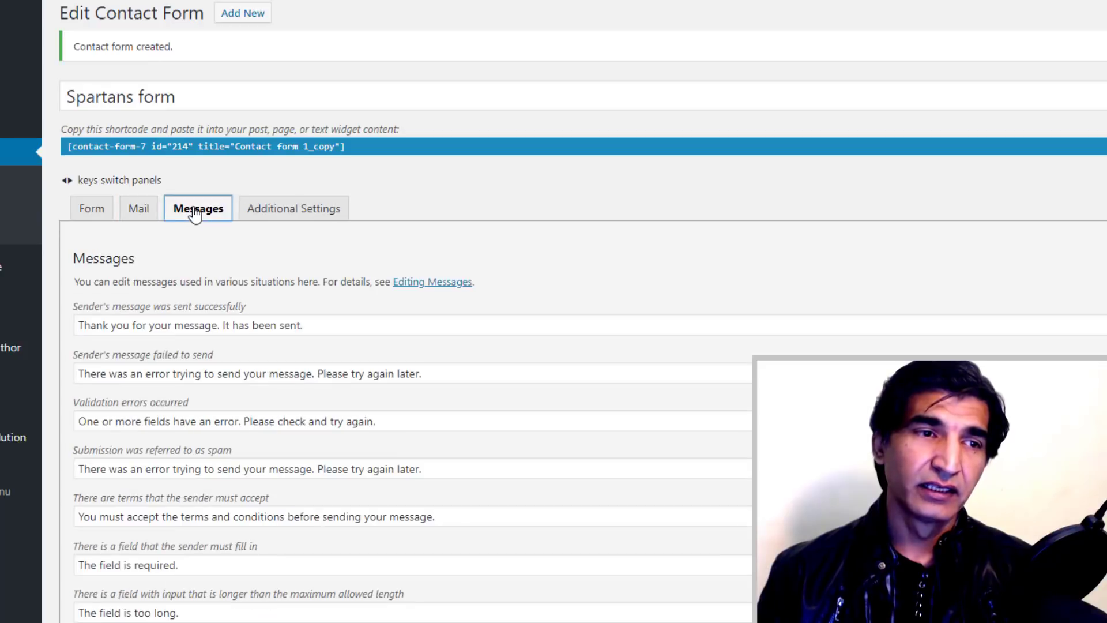
{"action": "left_click", "coordinate": [306, 218]}
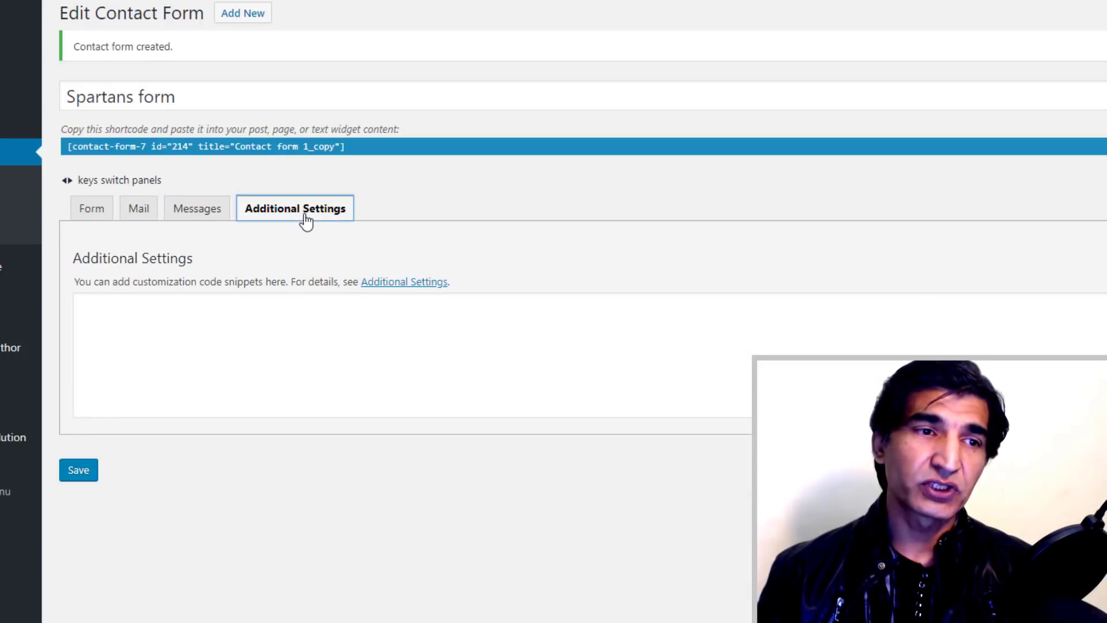
{"action": "left_click", "coordinate": [93, 212]}
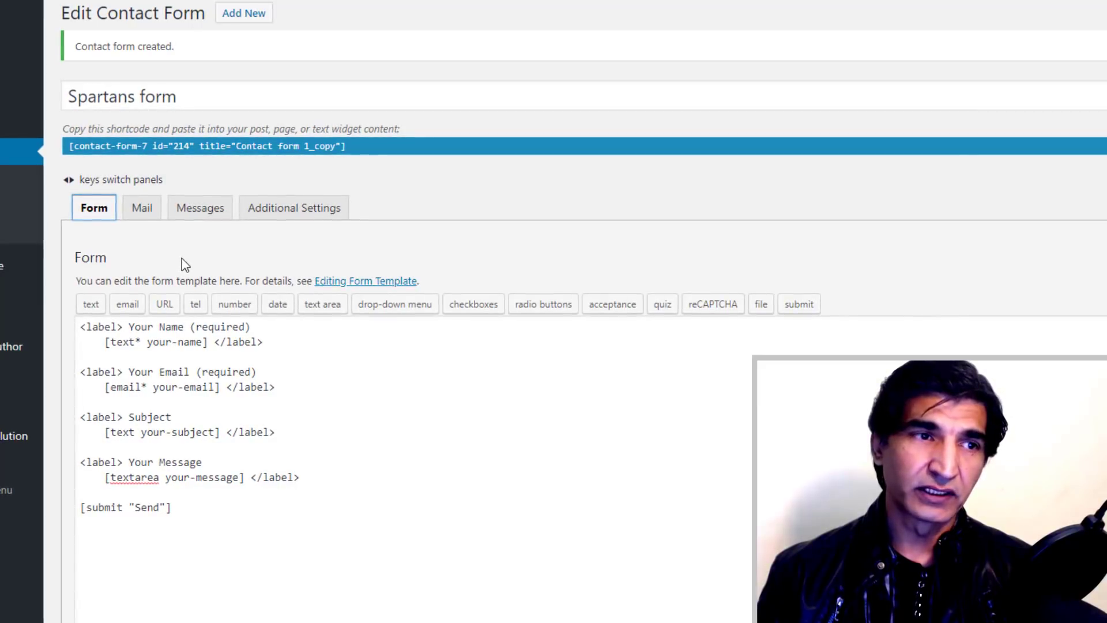
{"action": "scroll", "coordinate": [95, 237], "scroll_direction": "down", "scroll_amount": 2}
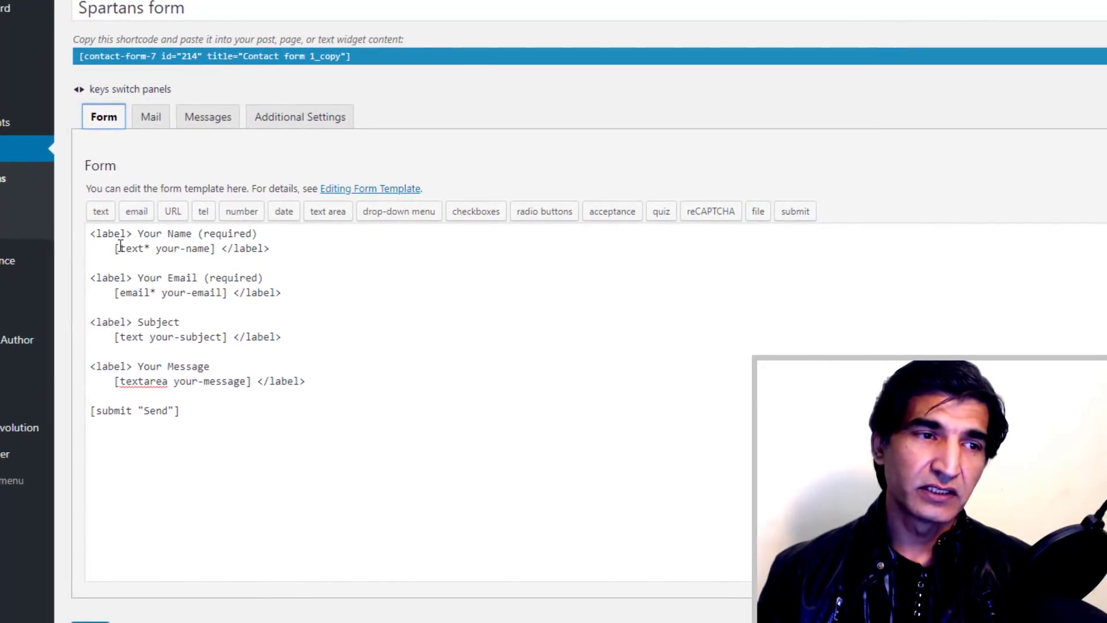
{"action": "left_click_drag", "start_coordinate": [114, 249], "coordinate": [432, 239]}
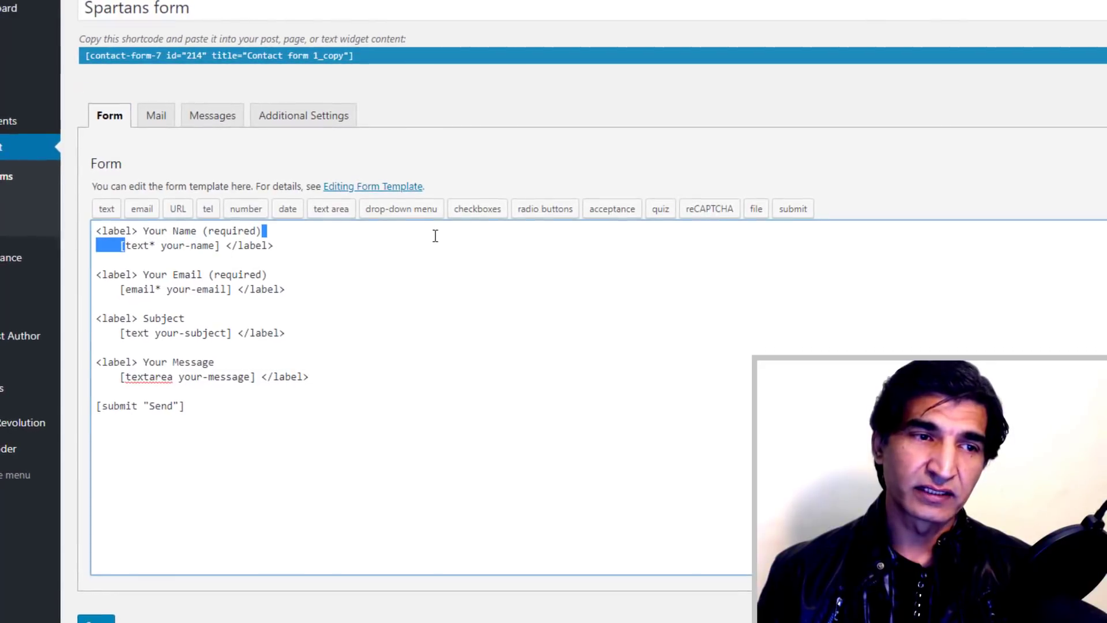
{"action": "left_click", "coordinate": [329, 275]}
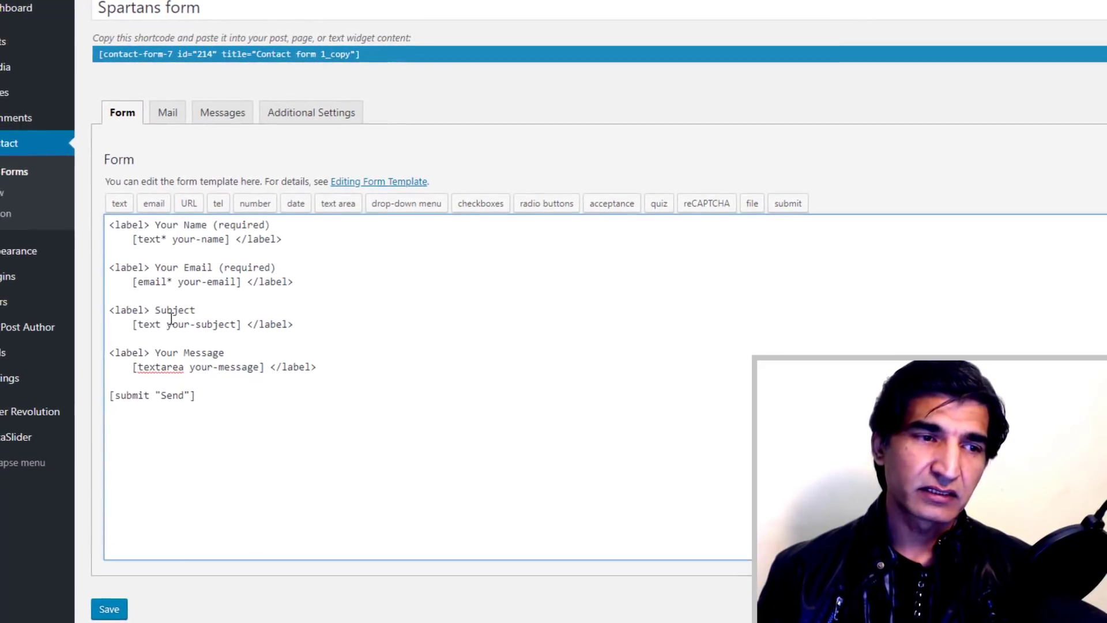
{"action": "left_click", "coordinate": [208, 389]}
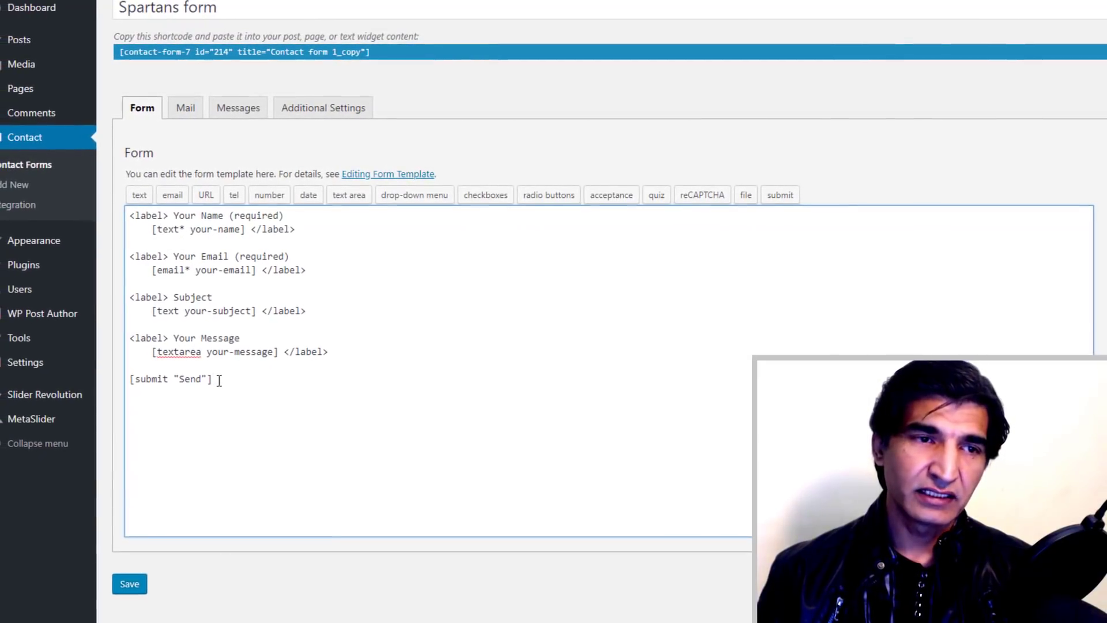
- Save the edited contact form and return to the list of contact forms
{"action": "left_click", "coordinate": [140, 580]}
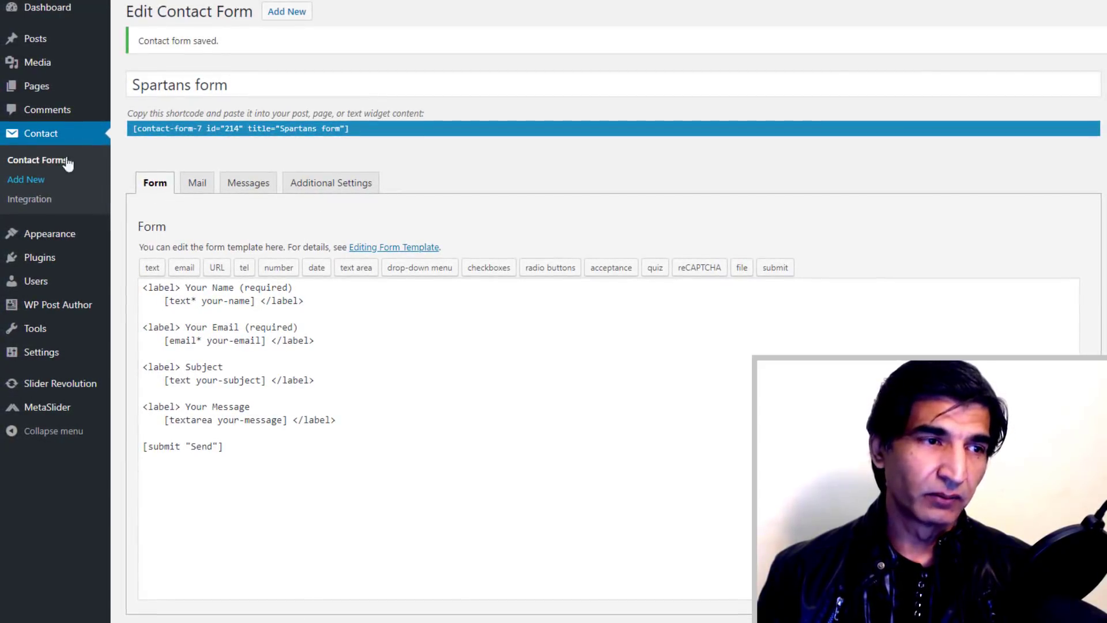
{"action": "left_click", "coordinate": [68, 164]}
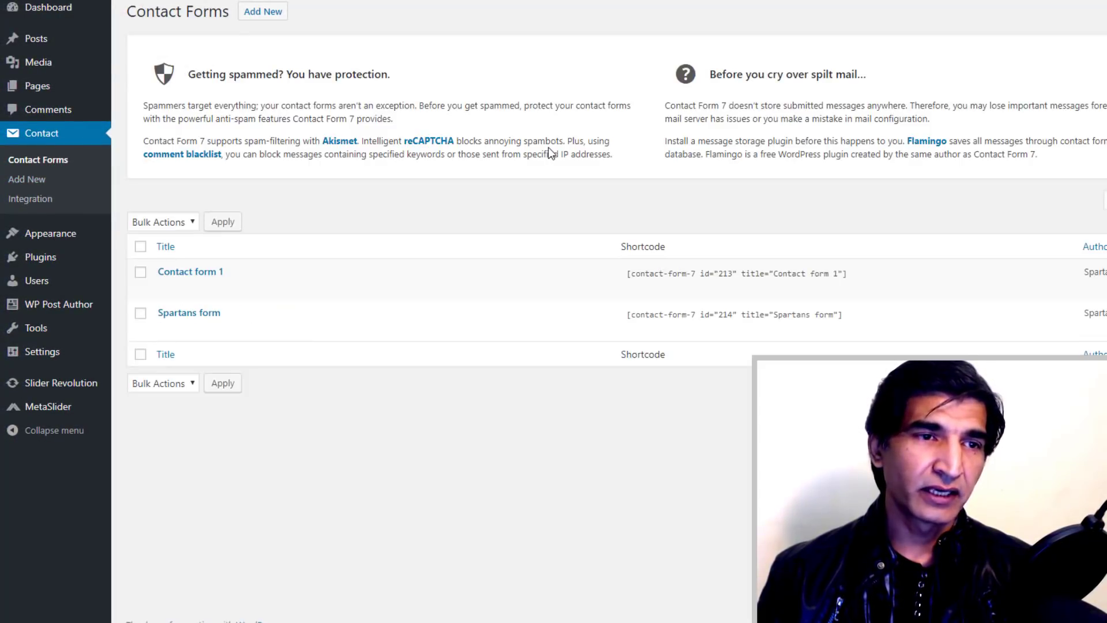
- Examine the row actions and the bulk Delete option for Contact form 1, leaving no form selected
{"action": "mouse_move", "coordinate": [201, 293]}
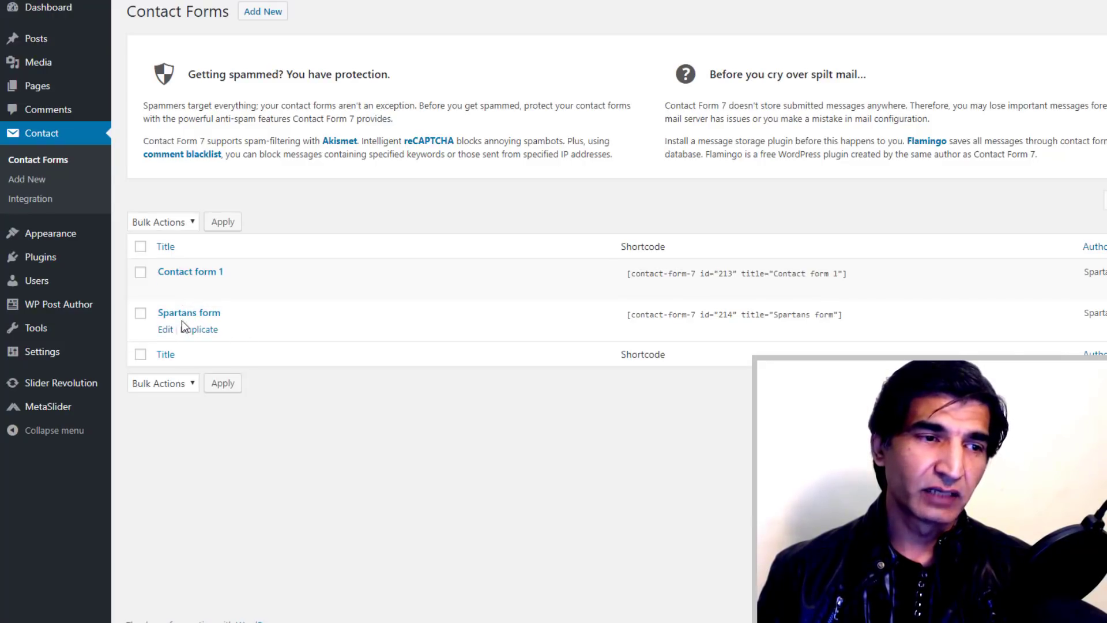
{"action": "mouse_move", "coordinate": [181, 326]}
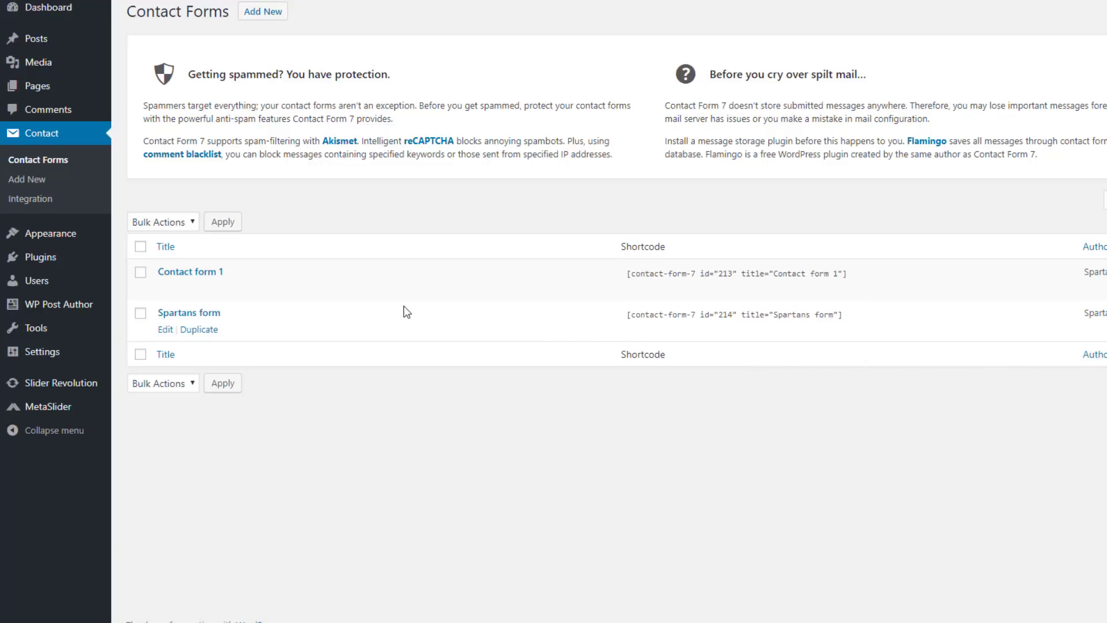
{"action": "left_click", "coordinate": [142, 274]}
{"action": "left_click", "coordinate": [154, 223]}
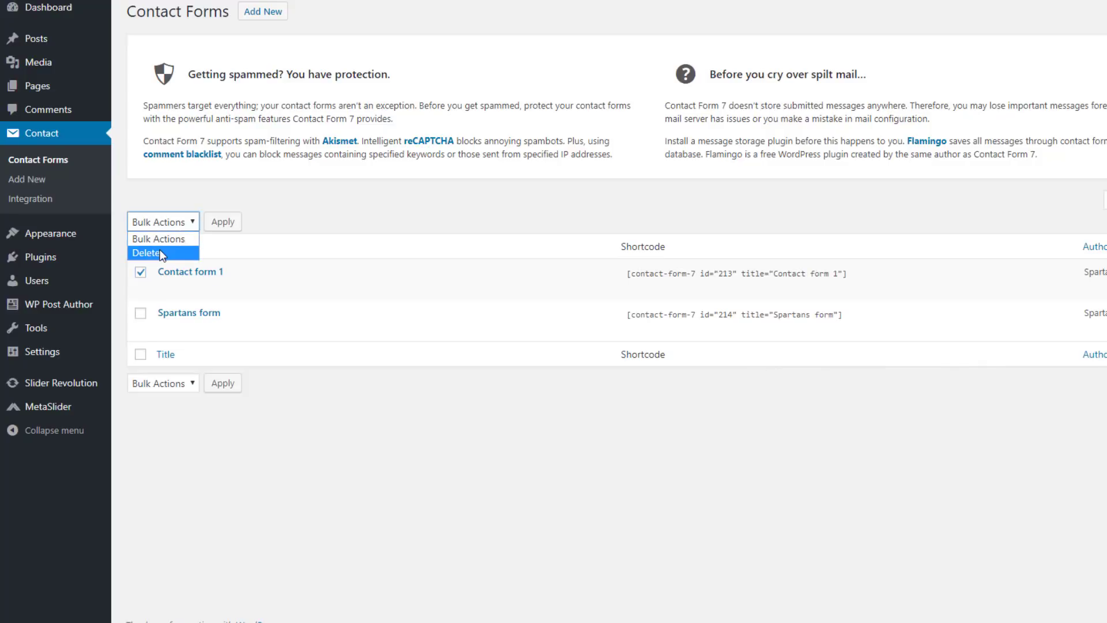
{"action": "left_click", "coordinate": [166, 219]}
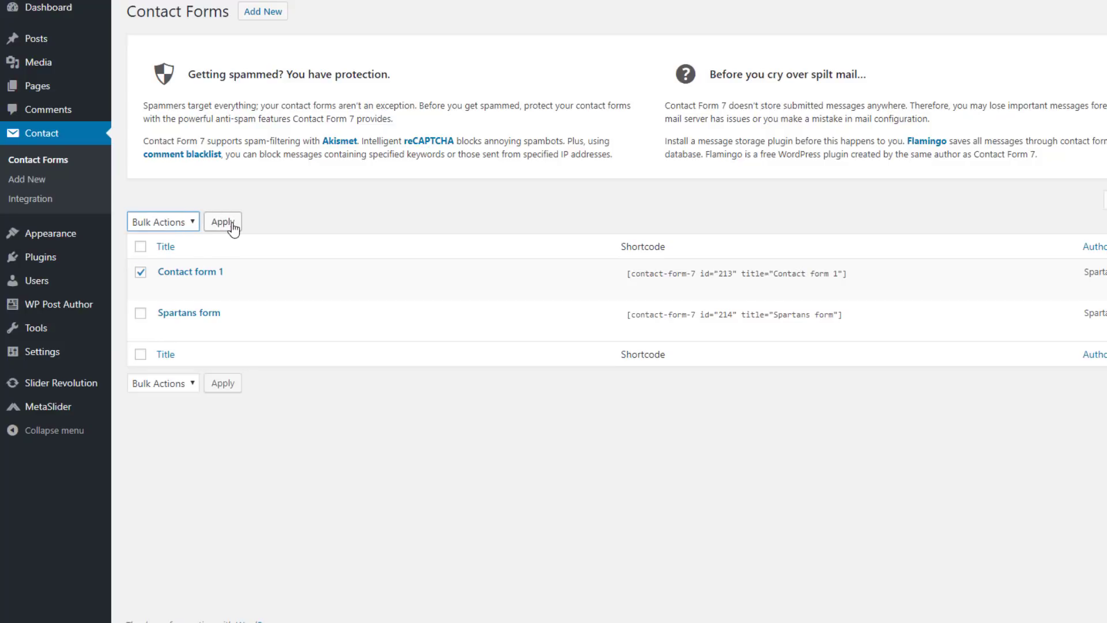
{"action": "left_click", "coordinate": [396, 180]}
{"action": "left_click", "coordinate": [141, 248]}
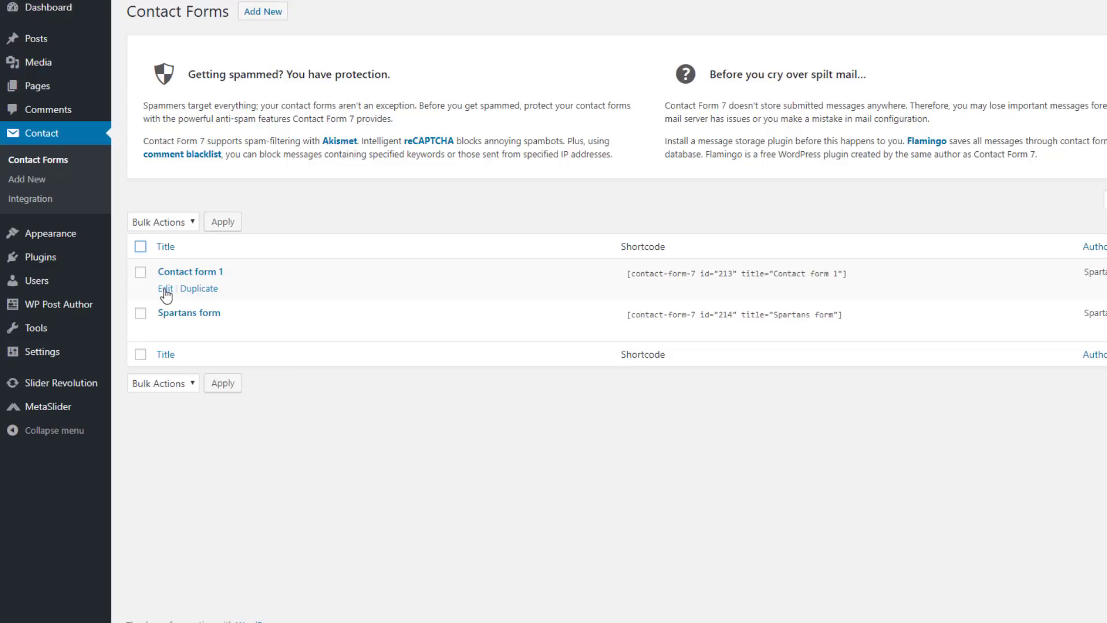
- Open Spartans form for editing and view the reCAPTCHA site key and secret key fields of the Contact Form 7 integration
{"action": "left_click", "coordinate": [166, 329]}
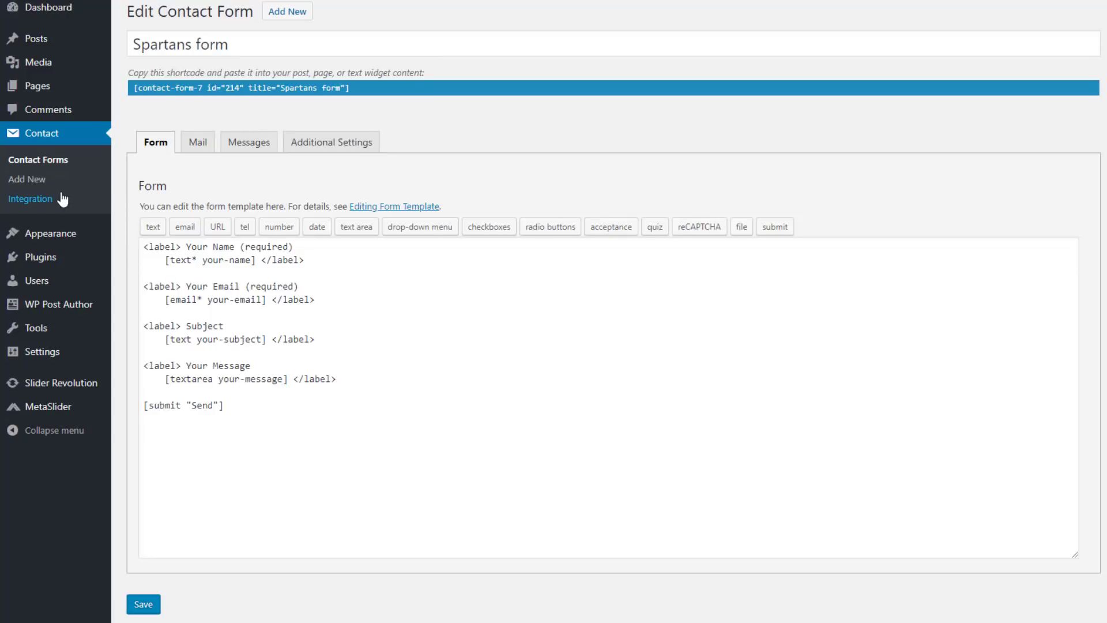
{"action": "left_click", "coordinate": [32, 199]}
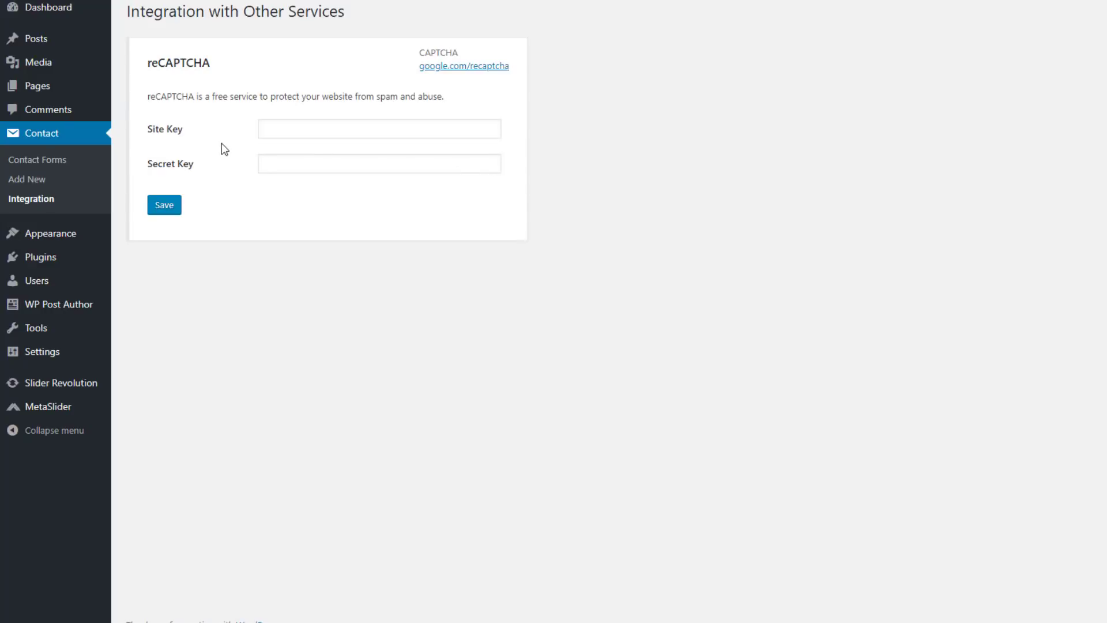
{"action": "left_click", "coordinate": [266, 167]}
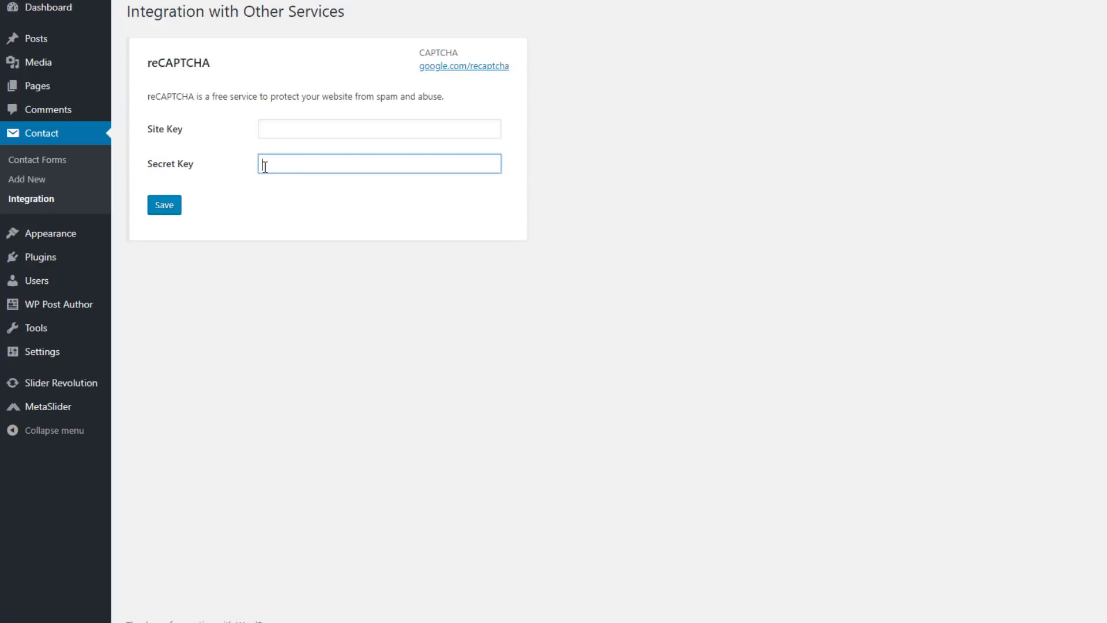
{"action": "left_click", "coordinate": [290, 251]}
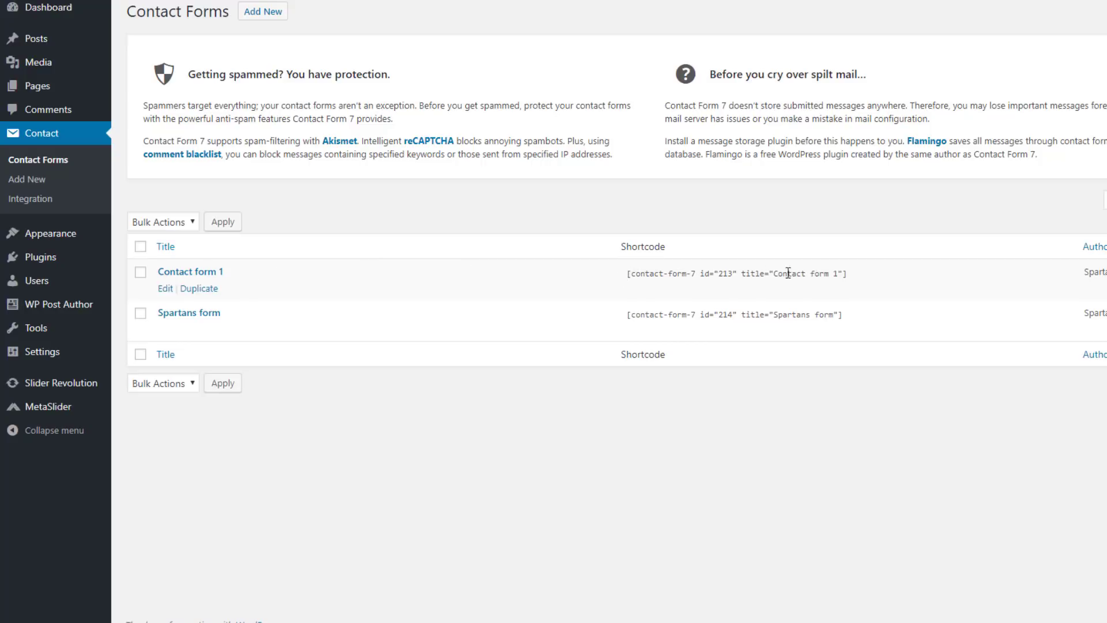
- Copy the shortcode of Contact form 1 from the list of contact forms
{"action": "left_click", "coordinate": [851, 272]}
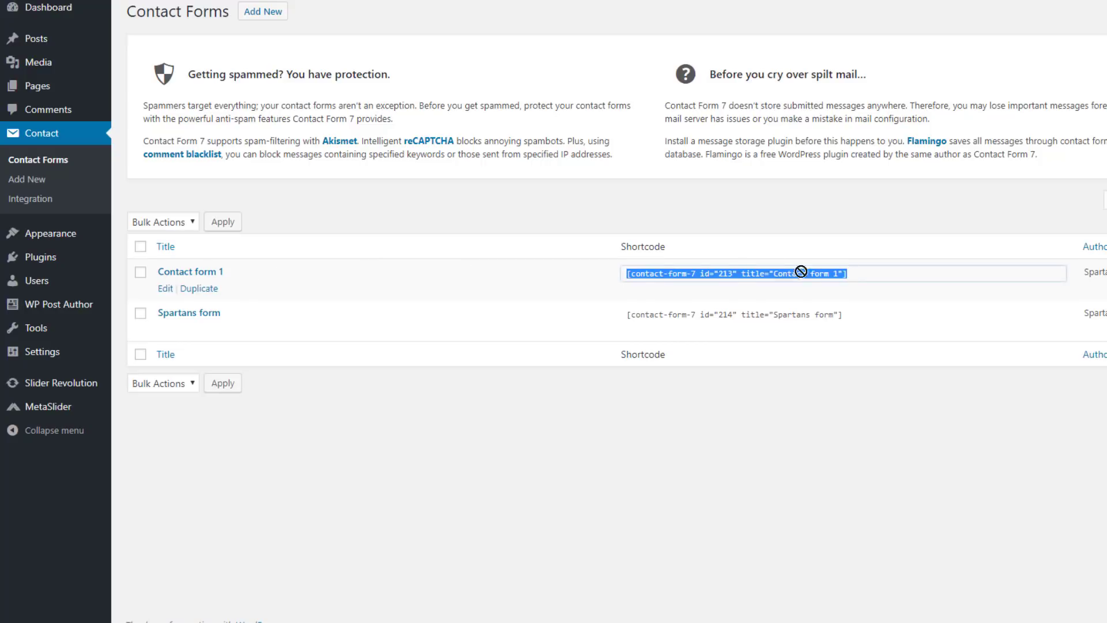
{"action": "right_click", "coordinate": [745, 268]}
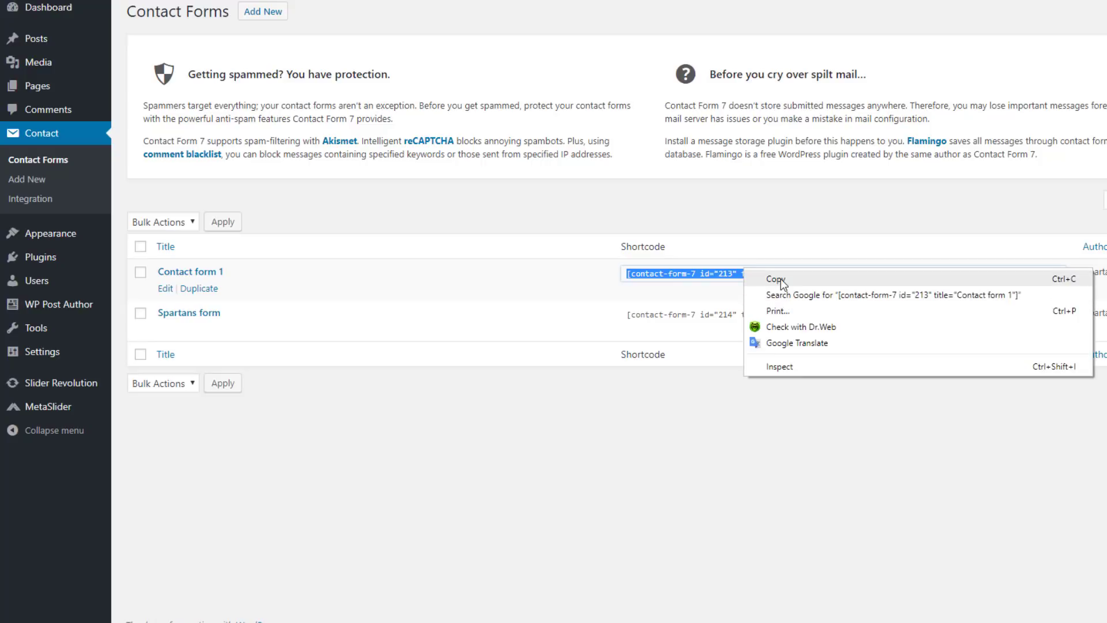
{"action": "left_click", "coordinate": [779, 280]}
- Publish a new page titled "Contact Form 7 Practice" with the copied Contact form 1 shortcode as its content
{"action": "mouse_move", "coordinate": [60, 90]}
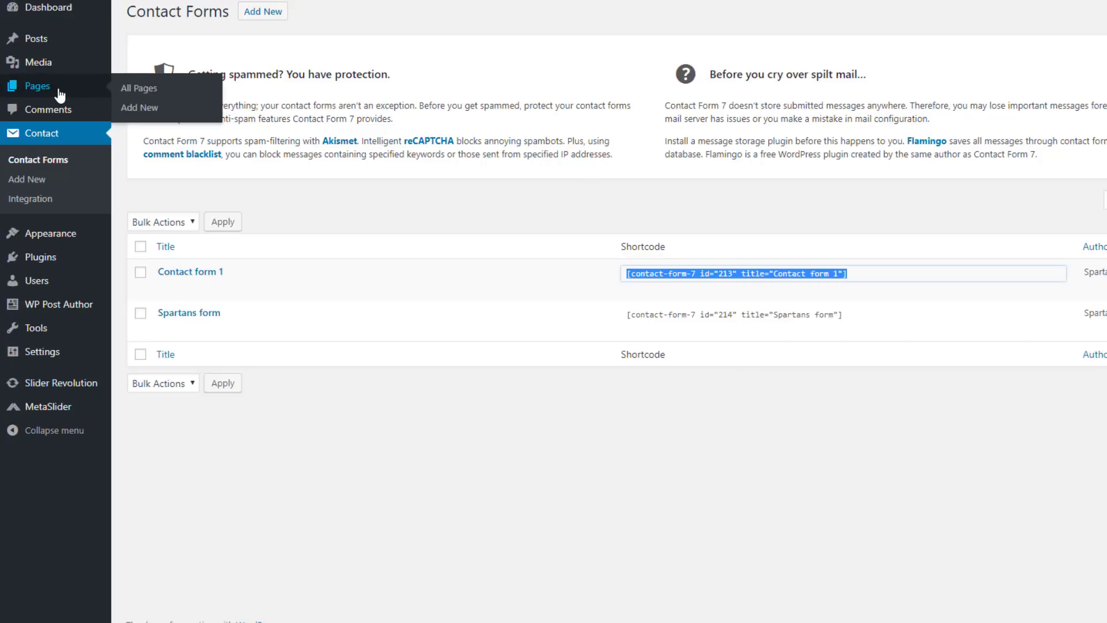
{"action": "right_click", "coordinate": [143, 104]}
{"action": "left_click", "coordinate": [178, 112]}
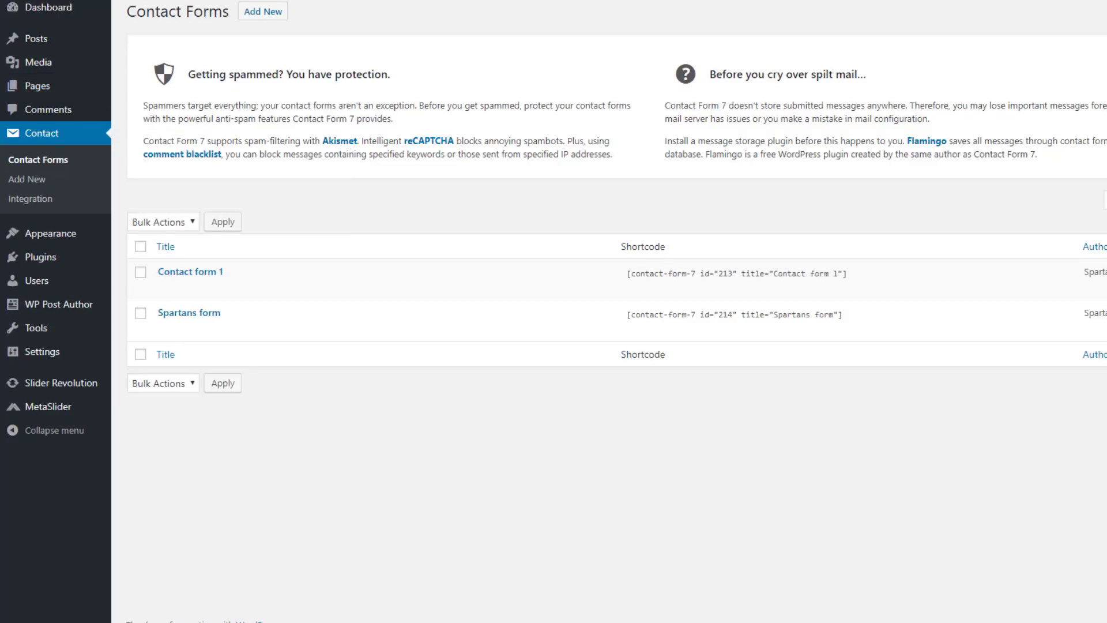
{"action": "type", "text": "C"}
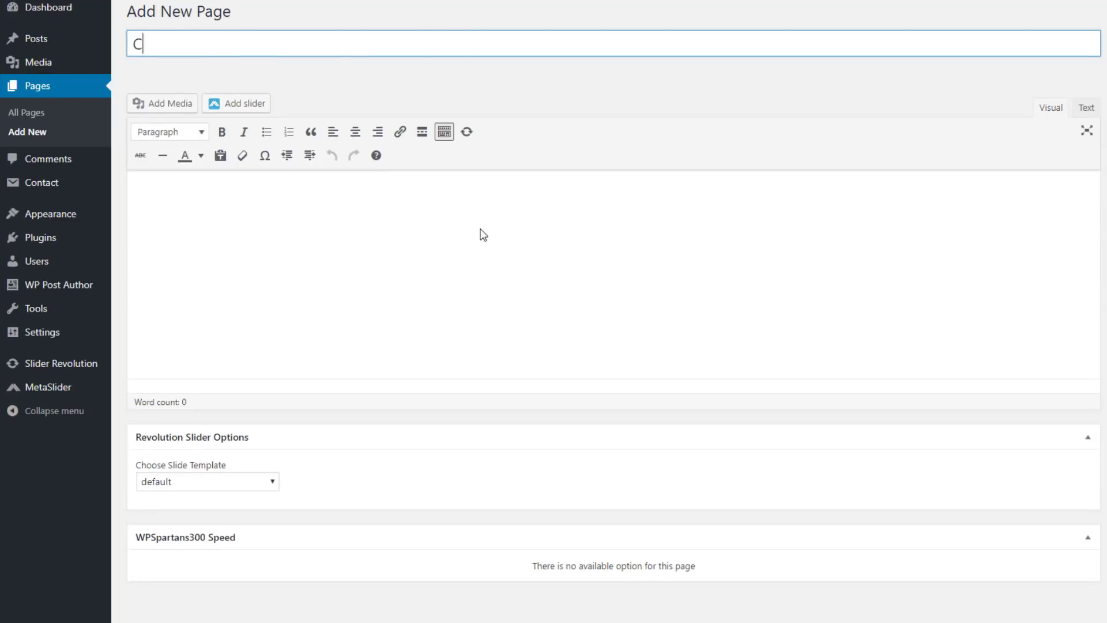
{"action": "type", "text": "ontact Form 7 Practice"}
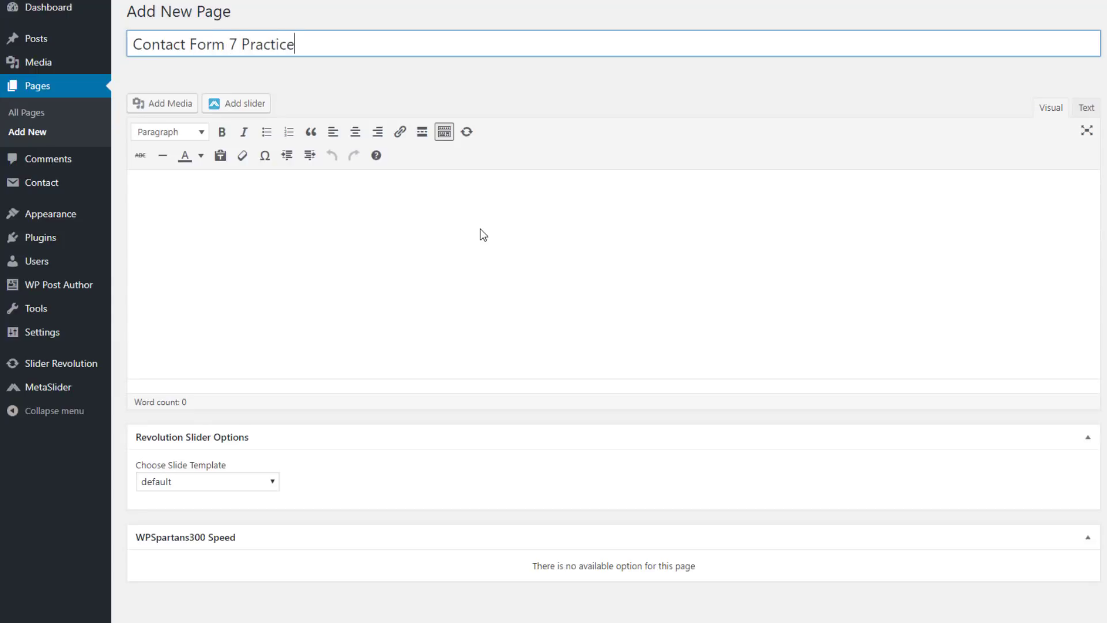
{"action": "left_click", "coordinate": [482, 230]}
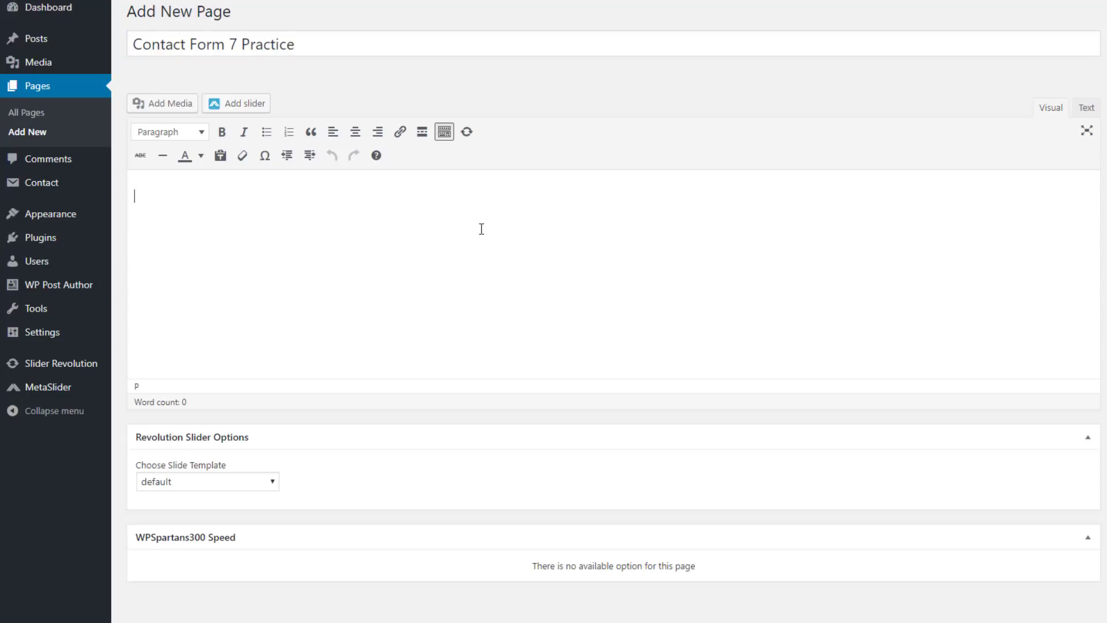
{"action": "key", "text": "ctrl+v"}
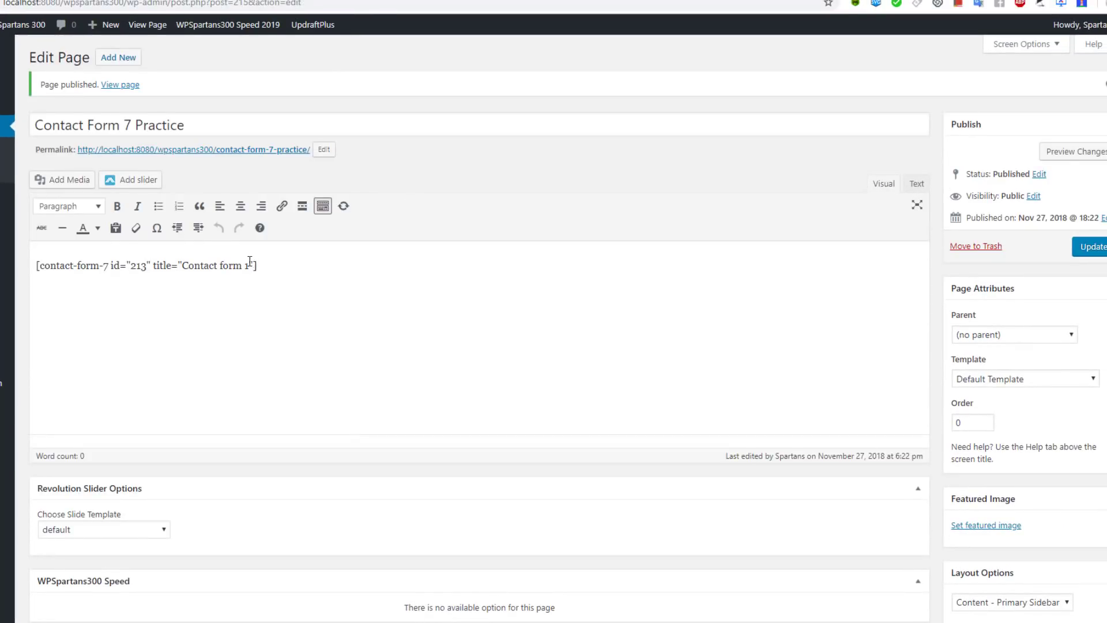
- View the published page in a separate tab and examine the name, email, subject and message fields of the contact form
{"action": "right_click", "coordinate": [122, 85]}
{"action": "left_click", "coordinate": [153, 94]}
{"action": "mouse_move", "coordinate": [7, 214]}
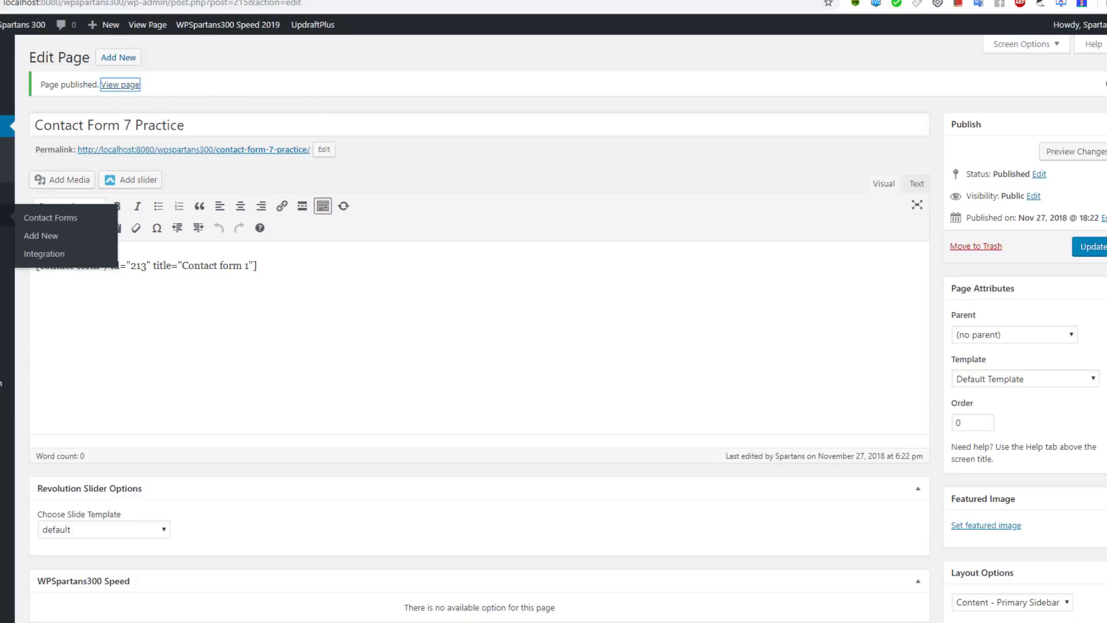
{"action": "key", "text": "ctrl+Tab"}
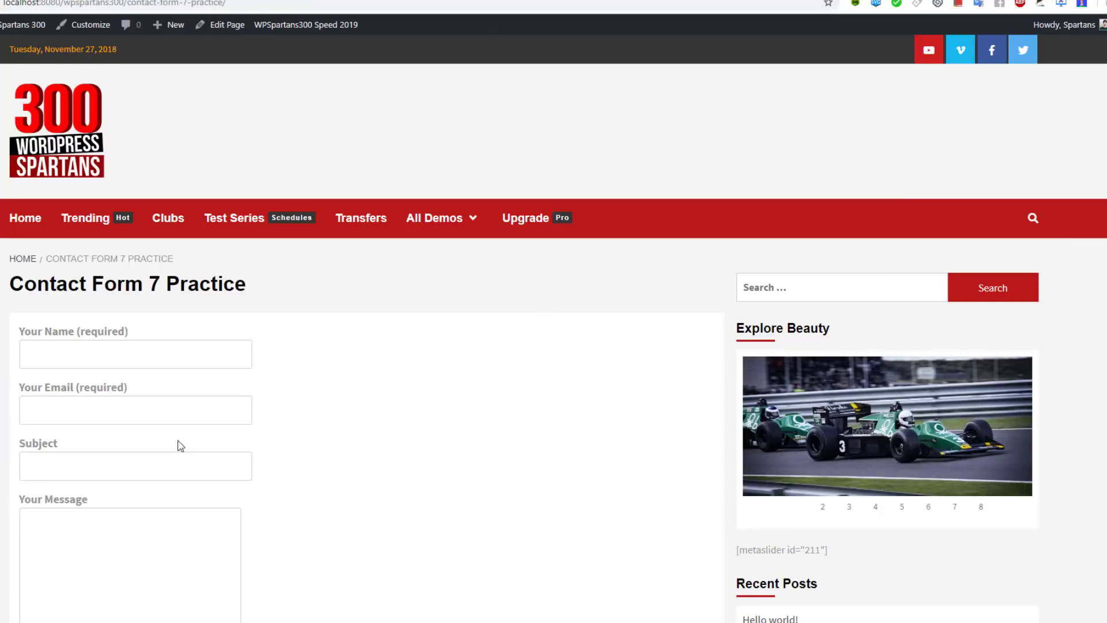
{"action": "scroll", "coordinate": [190, 453], "scroll_direction": "down", "scroll_amount": 2}
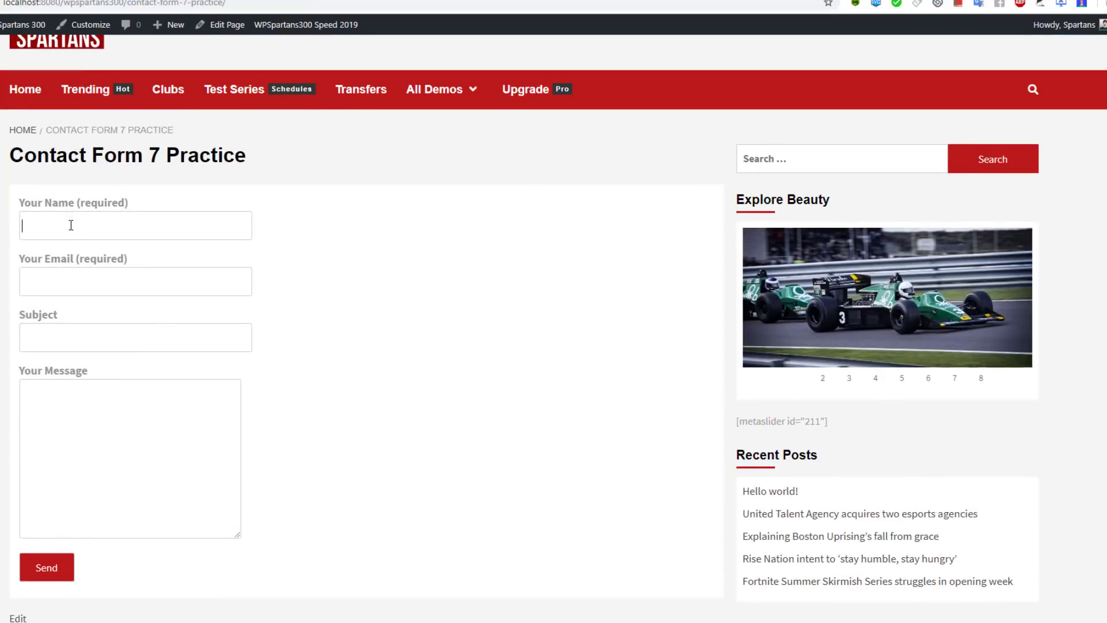
{"action": "left_click", "coordinate": [69, 344]}
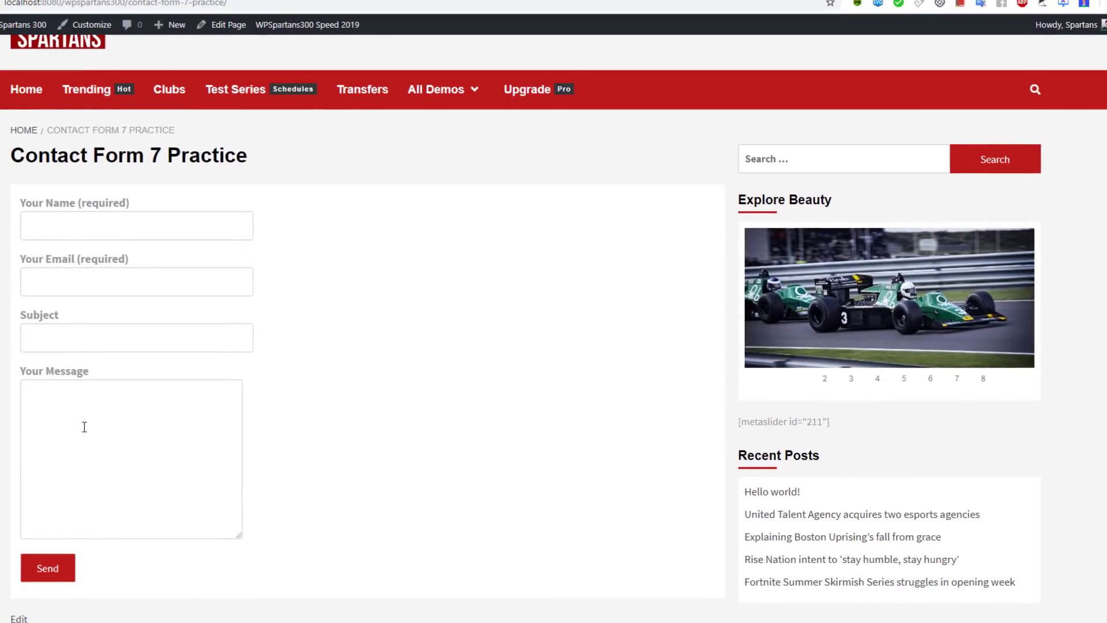
{"action": "left_click", "coordinate": [81, 424]}
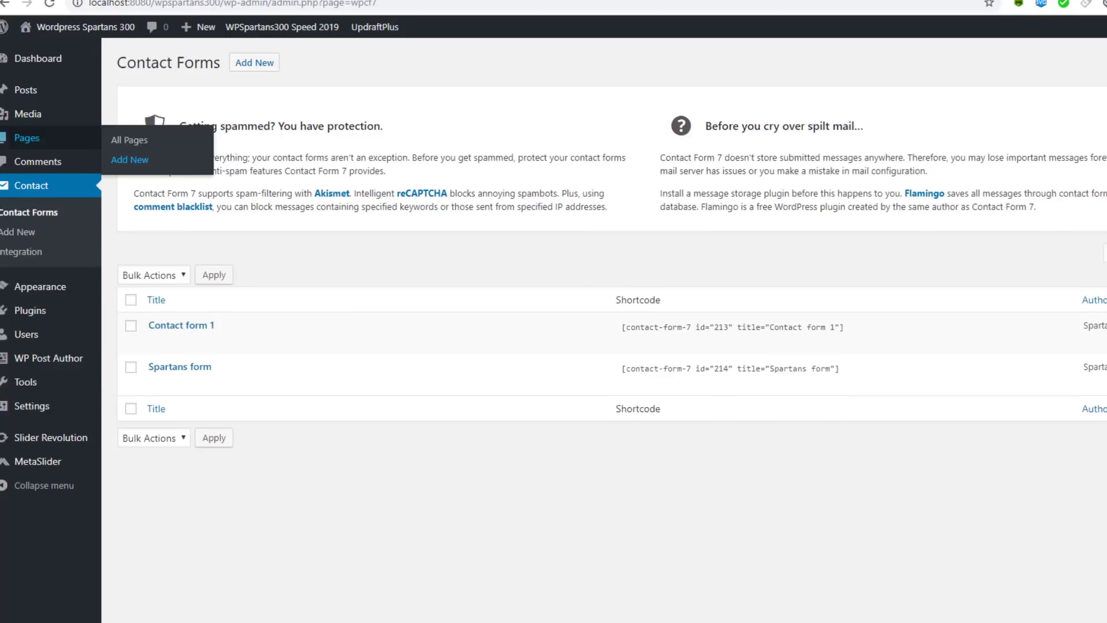
- Change the "Your Name" label to "Spartans Name" in the template of Contact form 1 and save the form
{"action": "left_click", "coordinate": [167, 346]}
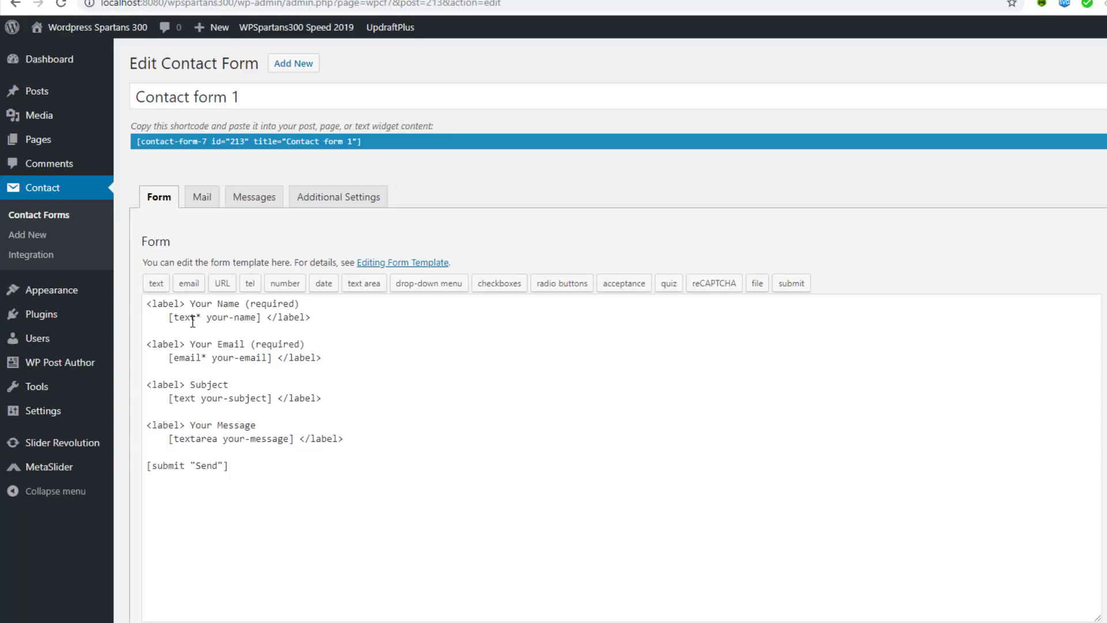
{"action": "left_click_drag", "start_coordinate": [192, 305], "coordinate": [242, 302]}
{"action": "type", "text": "Spartans Name"}
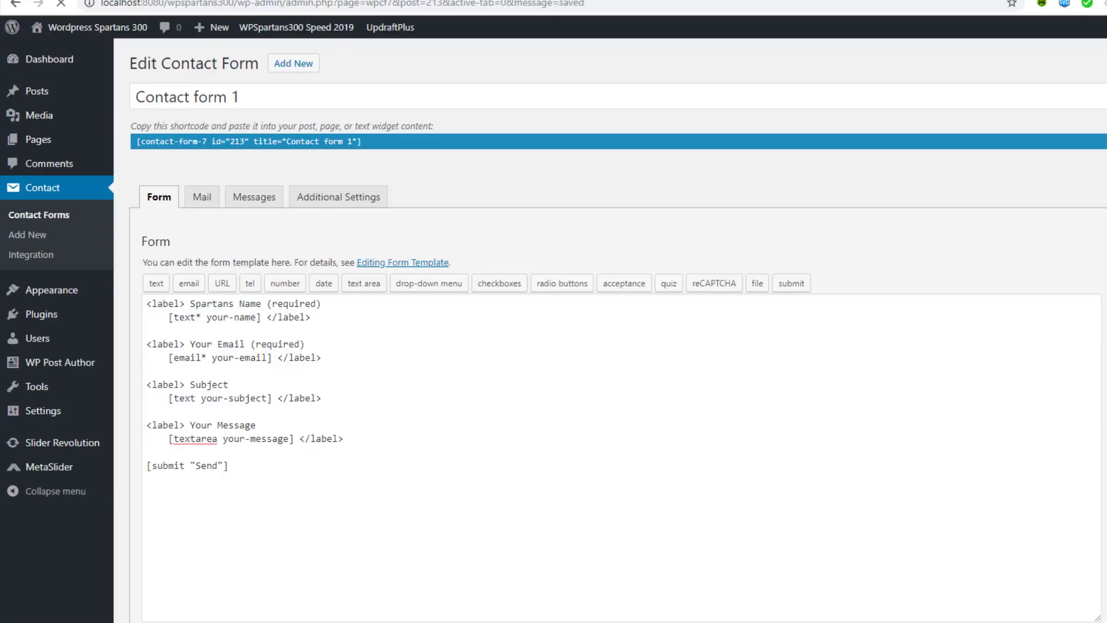
- Reload the Contact Form 7 Practice page and check the label of the form's name field
{"action": "left_click", "coordinate": [52, 1]}
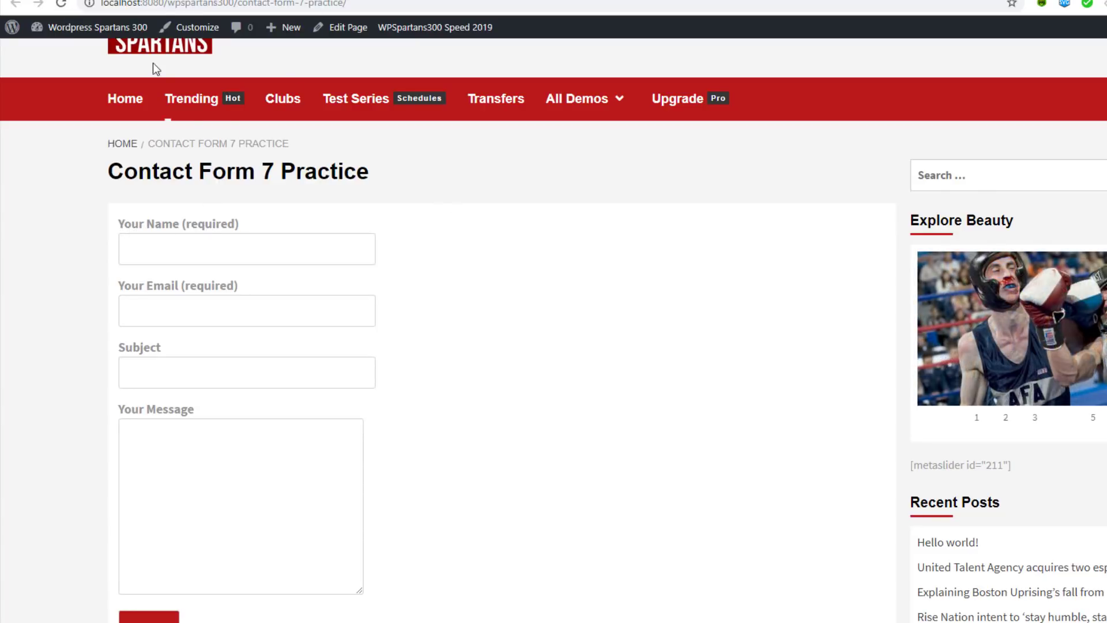
{"action": "key", "text": "F5"}
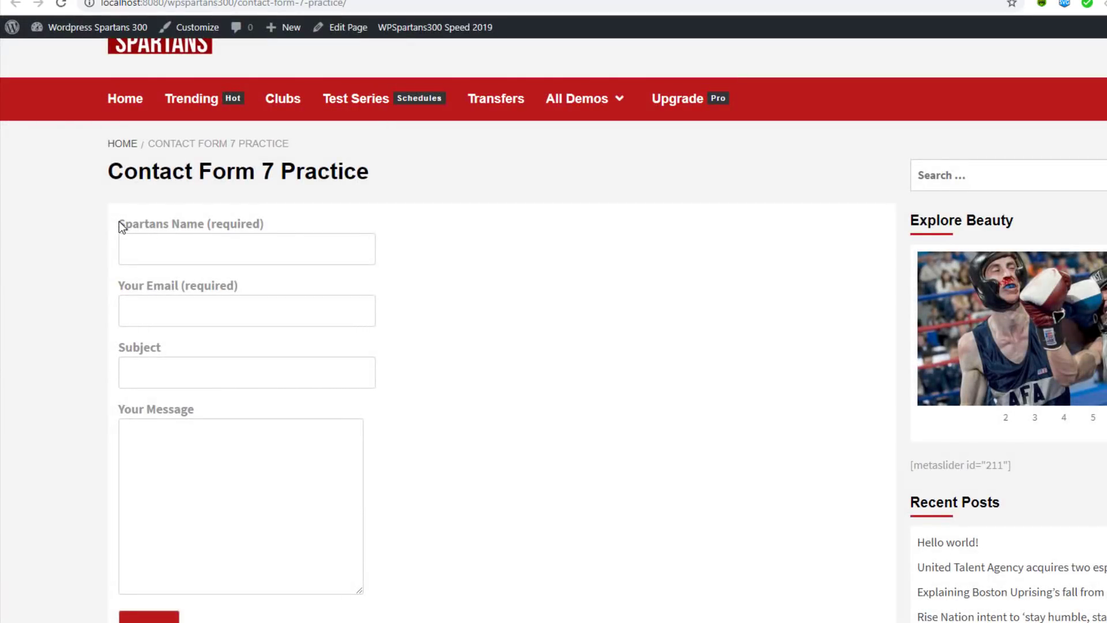
{"action": "left_click", "coordinate": [231, 226]}
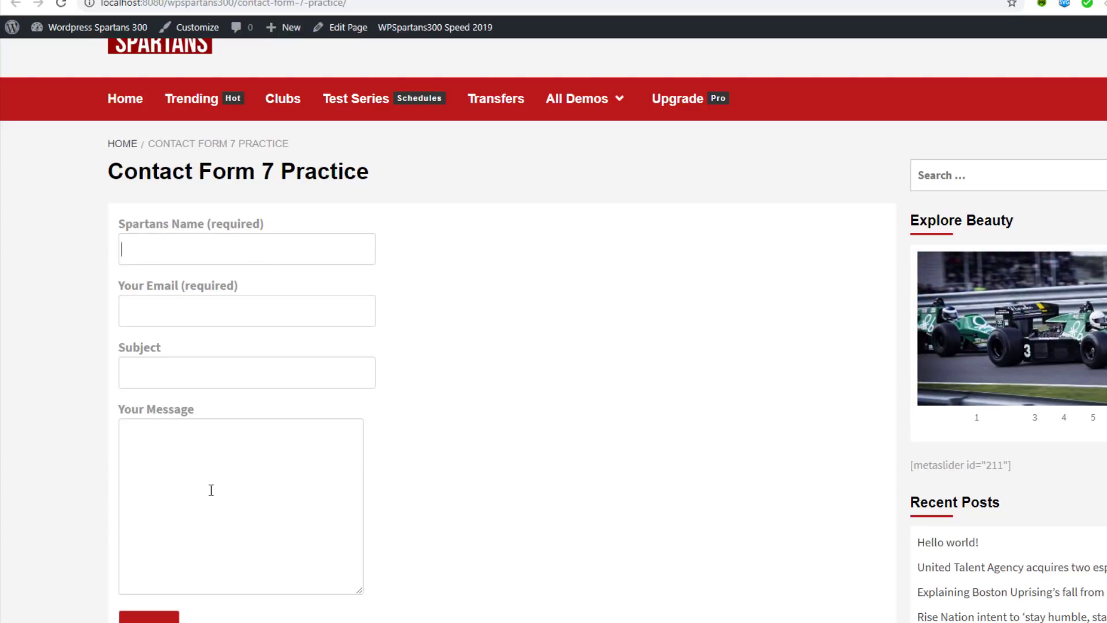
{"action": "left_click", "coordinate": [149, 617]}
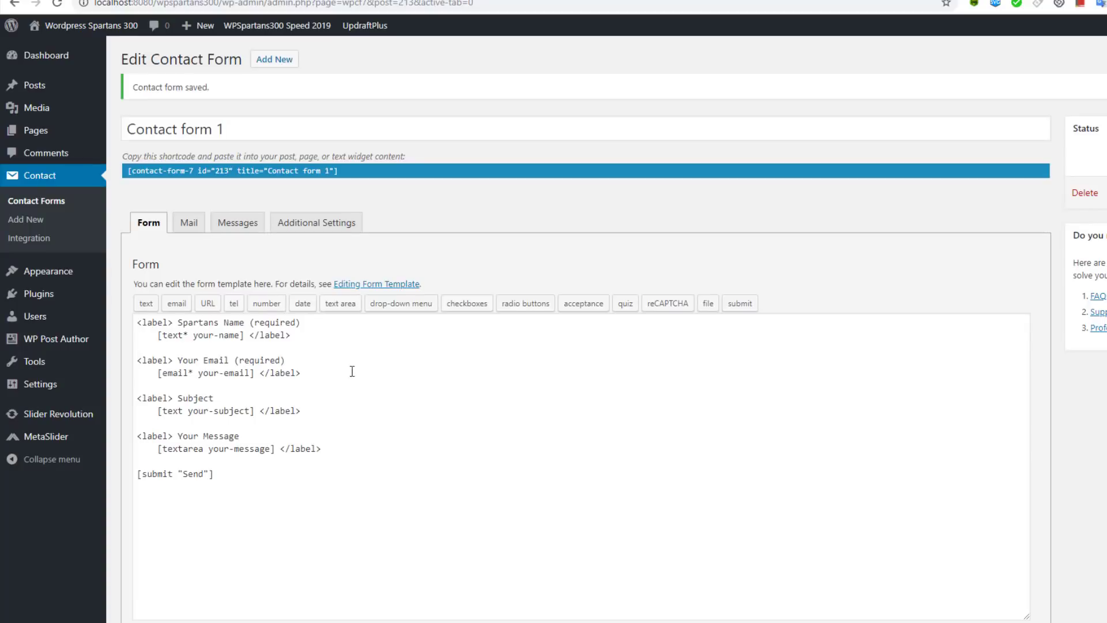
- Make the name field of Contact form 1 optional by removing "(required)" from its label and the asterisk from its text tag
{"action": "left_click", "coordinate": [196, 345]}
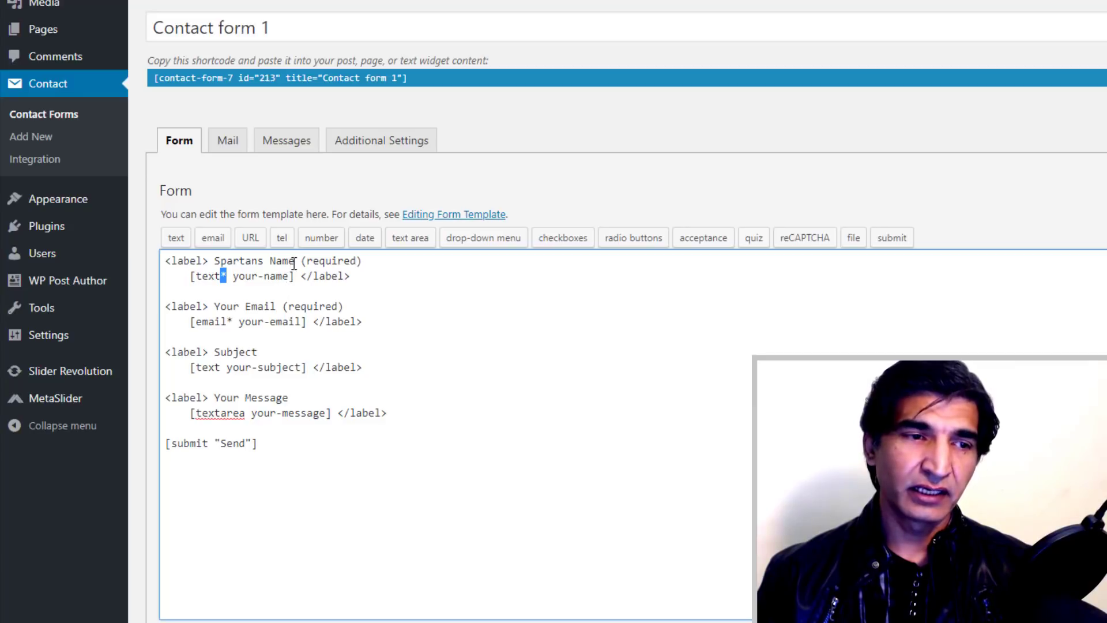
{"action": "left_click_drag", "start_coordinate": [301, 260], "coordinate": [373, 263]}
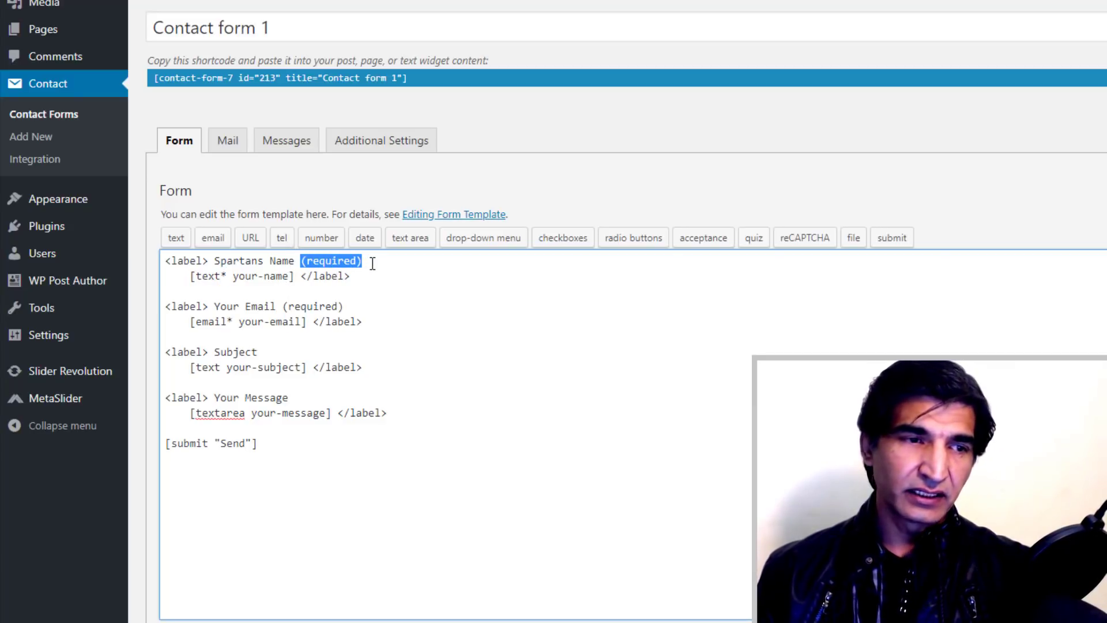
{"action": "key", "text": "Delete"}
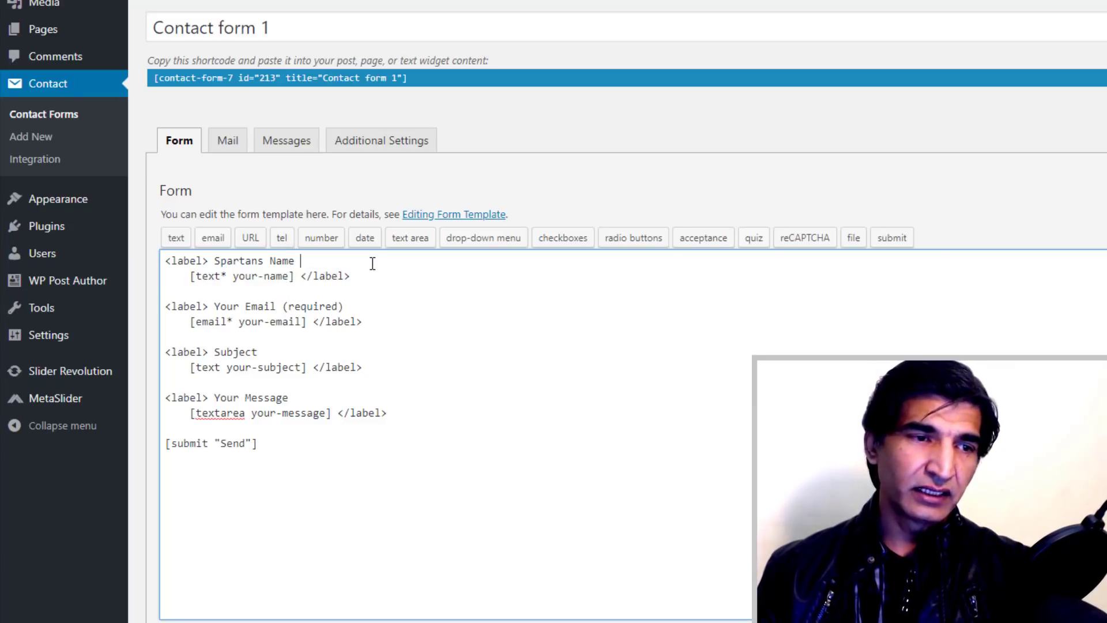
{"action": "left_click", "coordinate": [227, 277]}
{"action": "key", "text": "BackSpace"}
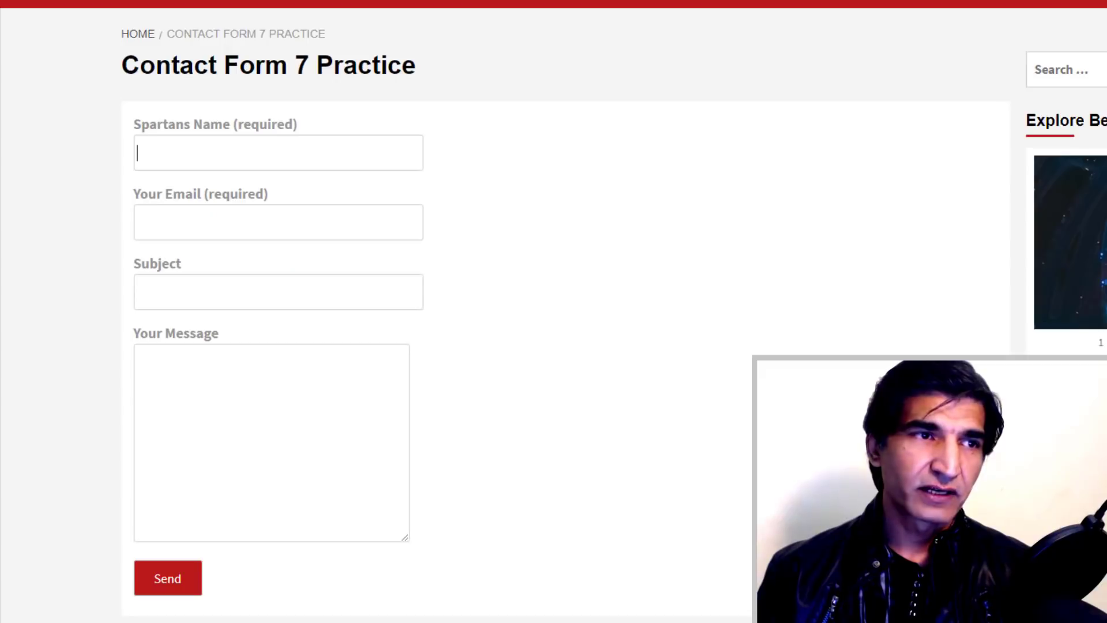
{"action": "left_click", "coordinate": [358, 154]}
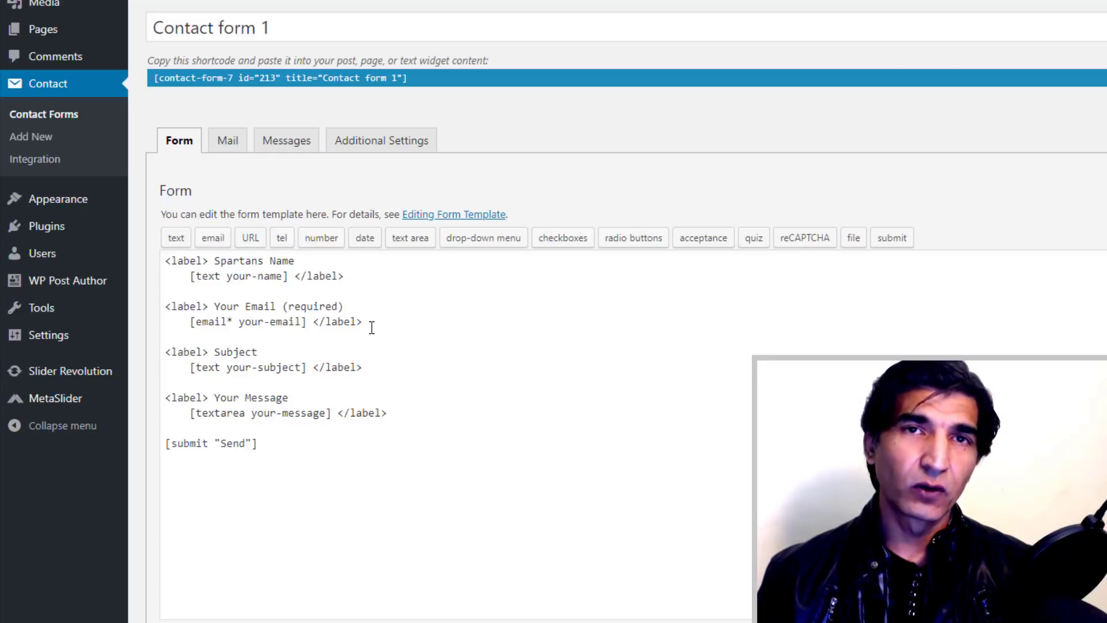
- Duplicate the "Your Email (required)" label and its email tag directly below the original, separated by a blank line
{"action": "left_click_drag", "start_coordinate": [374, 321], "coordinate": [155, 306]}
{"action": "key", "text": "ctrl+c"}
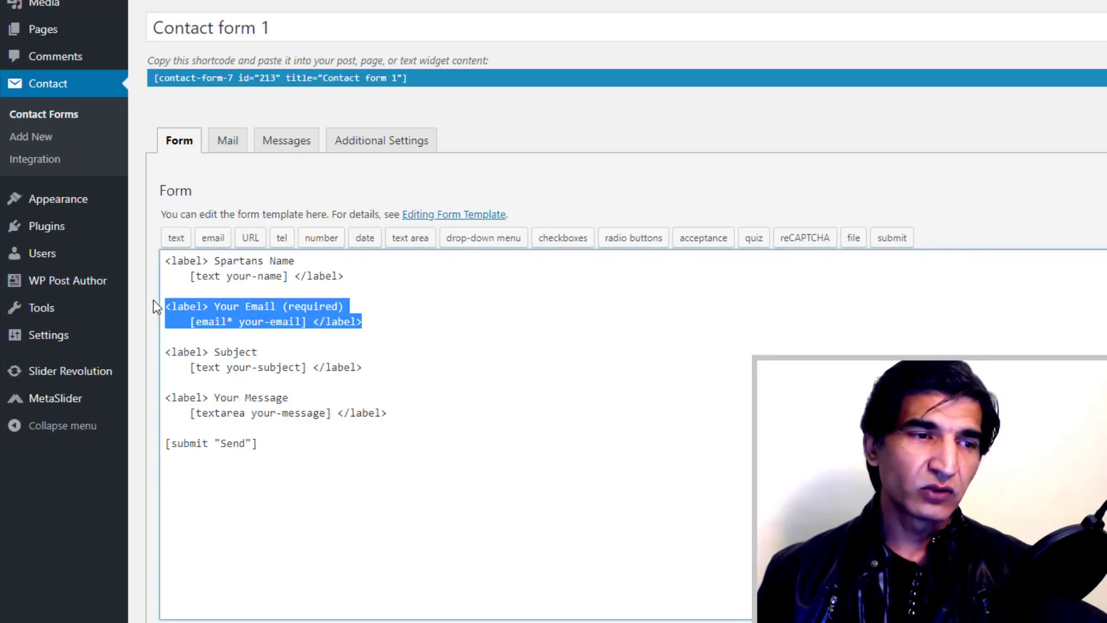
{"action": "left_click", "coordinate": [398, 328]}
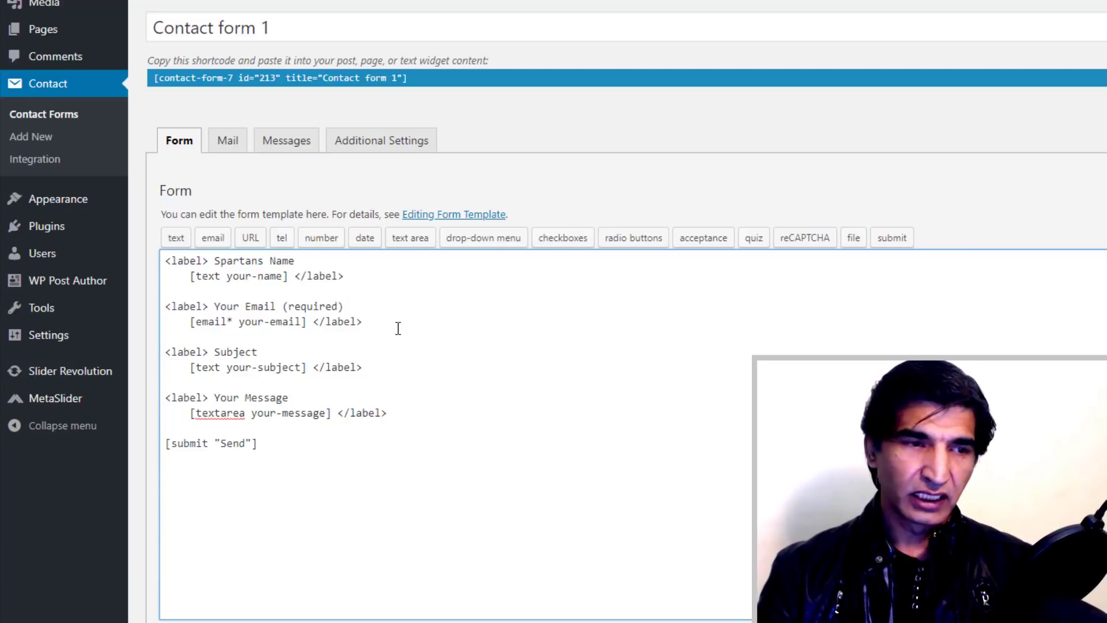
{"action": "key", "text": "Return"}
{"action": "key", "text": "ctrl+v"}
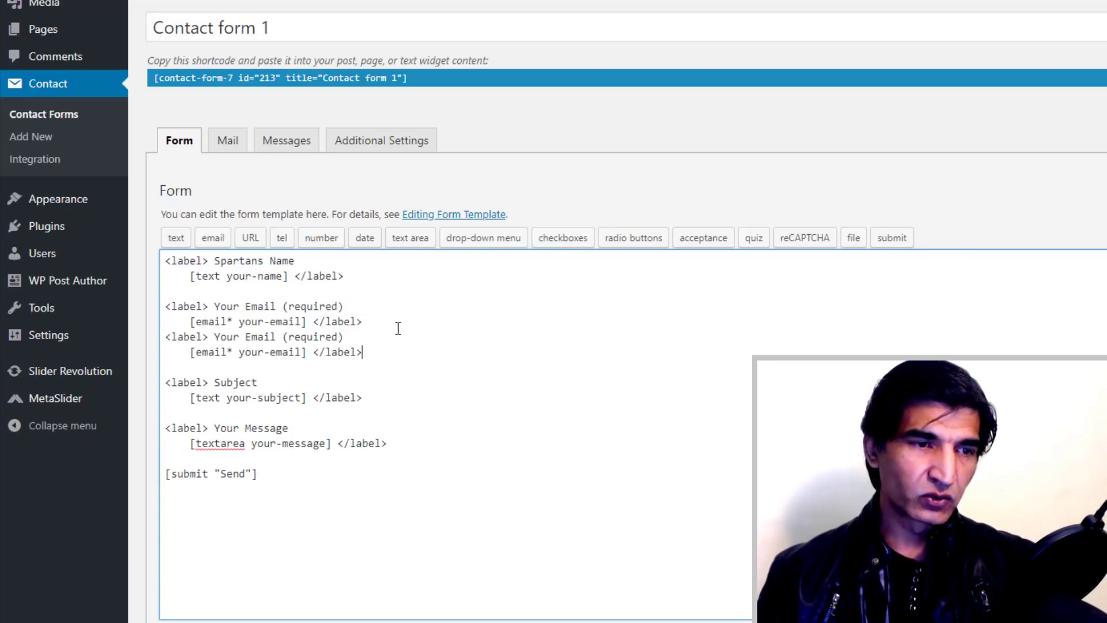
{"action": "left_click", "coordinate": [397, 317]}
{"action": "key", "text": "Return"}
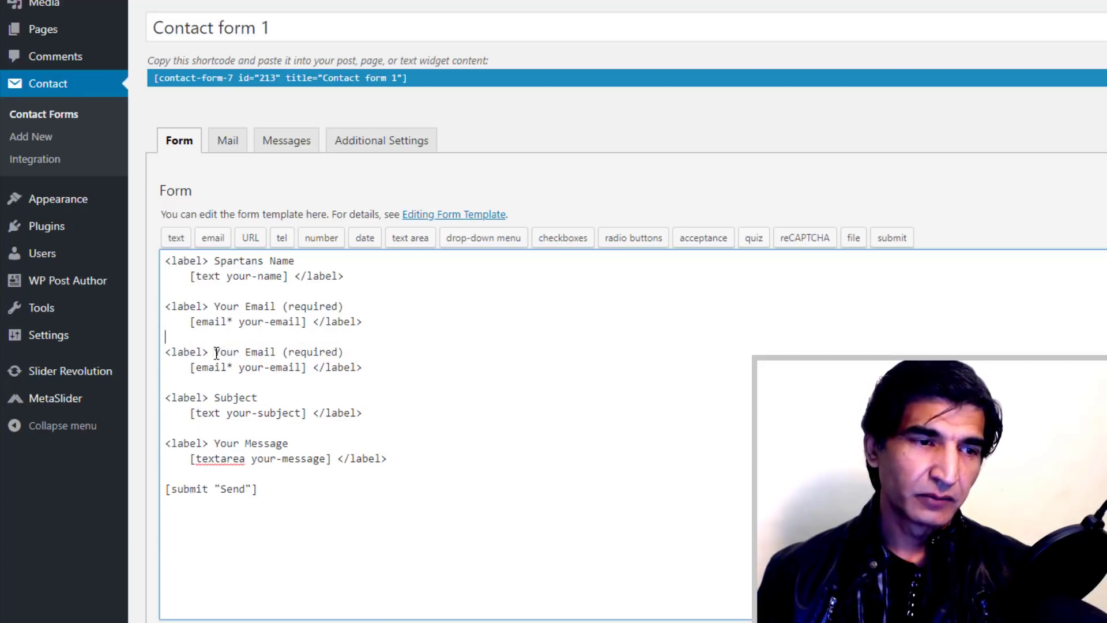
- Change the duplicated field's label to "Your Phone Number (required)"
{"action": "left_click", "coordinate": [246, 352]}
{"action": "double_click", "coordinate": [247, 353]}
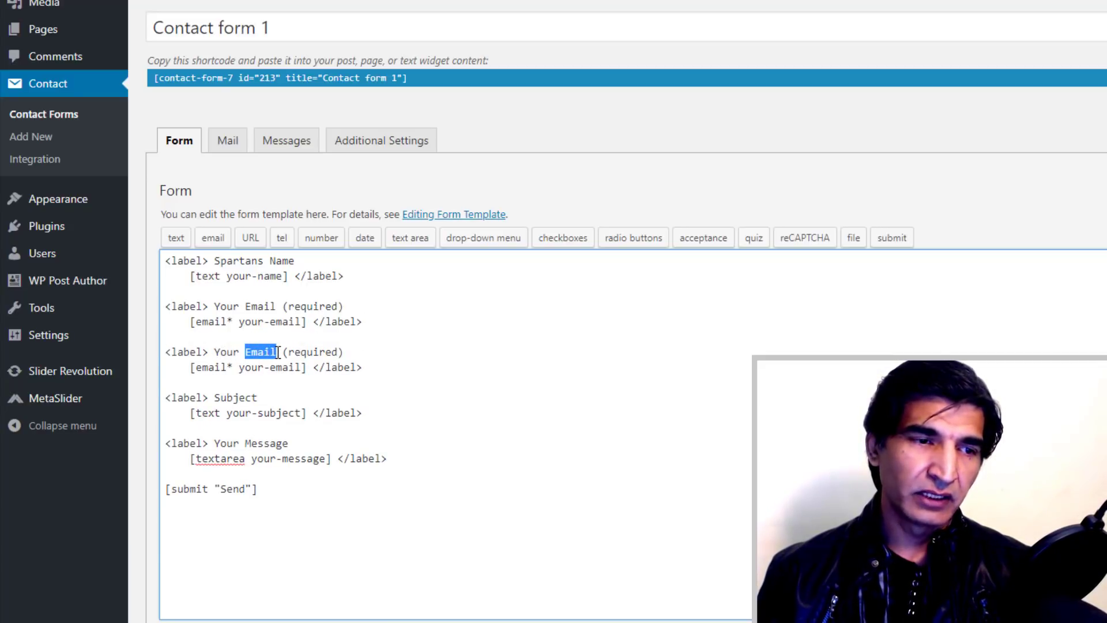
{"action": "type", "text": "Phone Nu"}
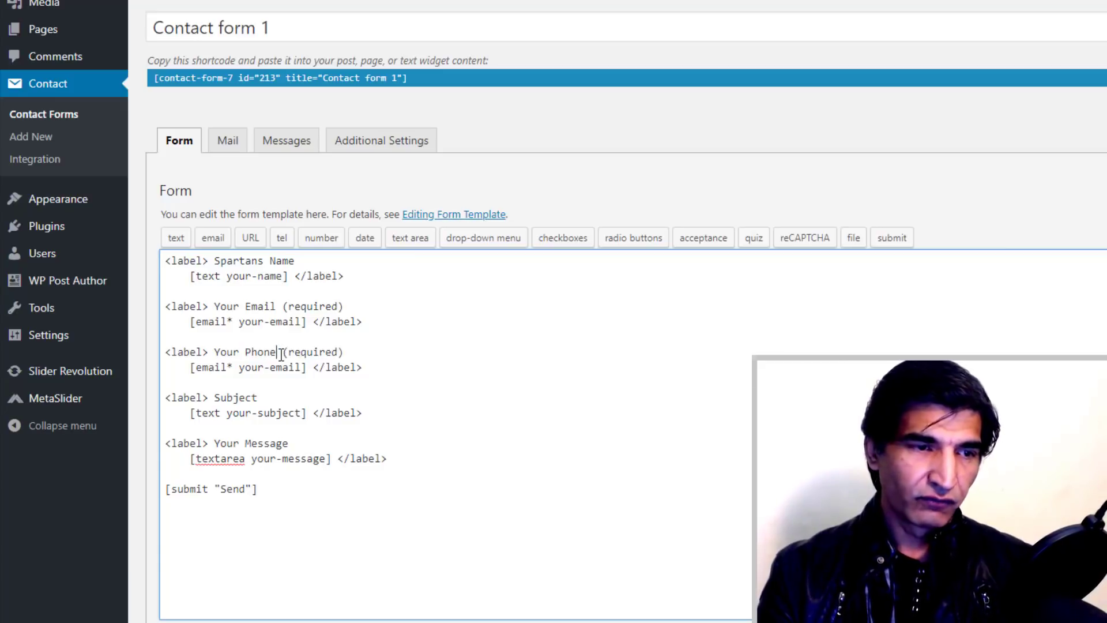
{"action": "type", "text": "mber"}
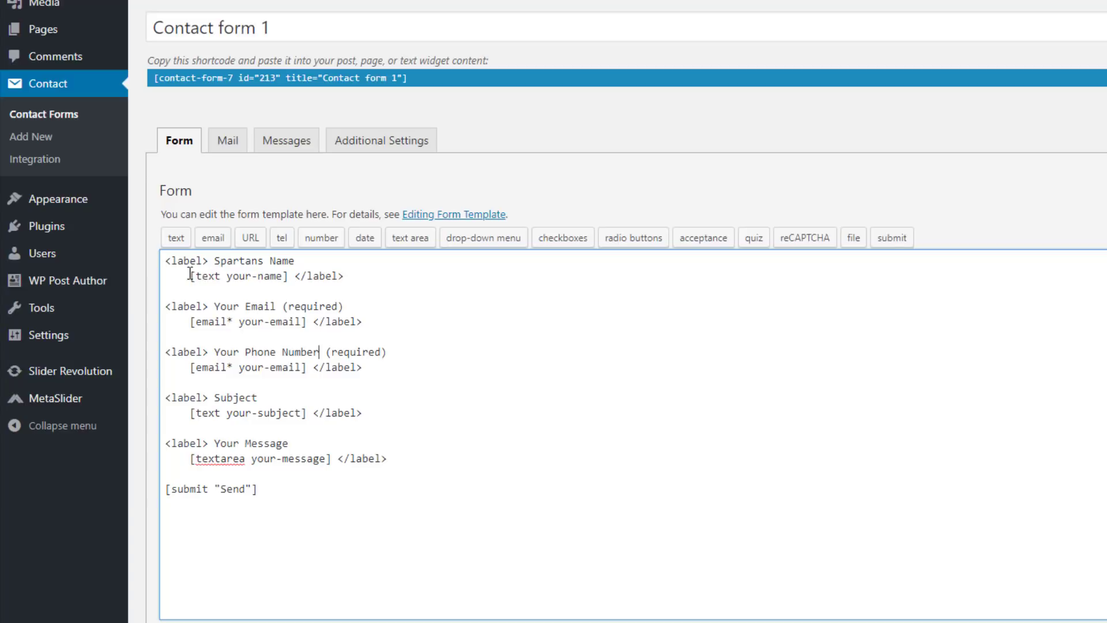
- Generate a text form-tag marked as a required field and named "Address", leaving the id and class attributes empty
{"action": "left_click", "coordinate": [176, 238]}
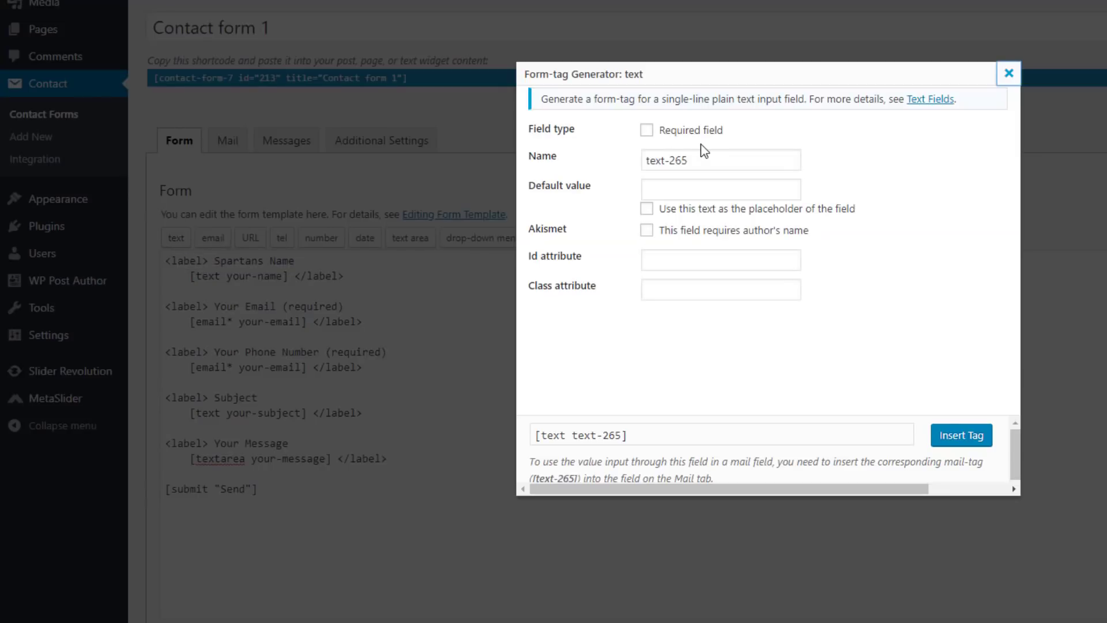
{"action": "left_click", "coordinate": [646, 130]}
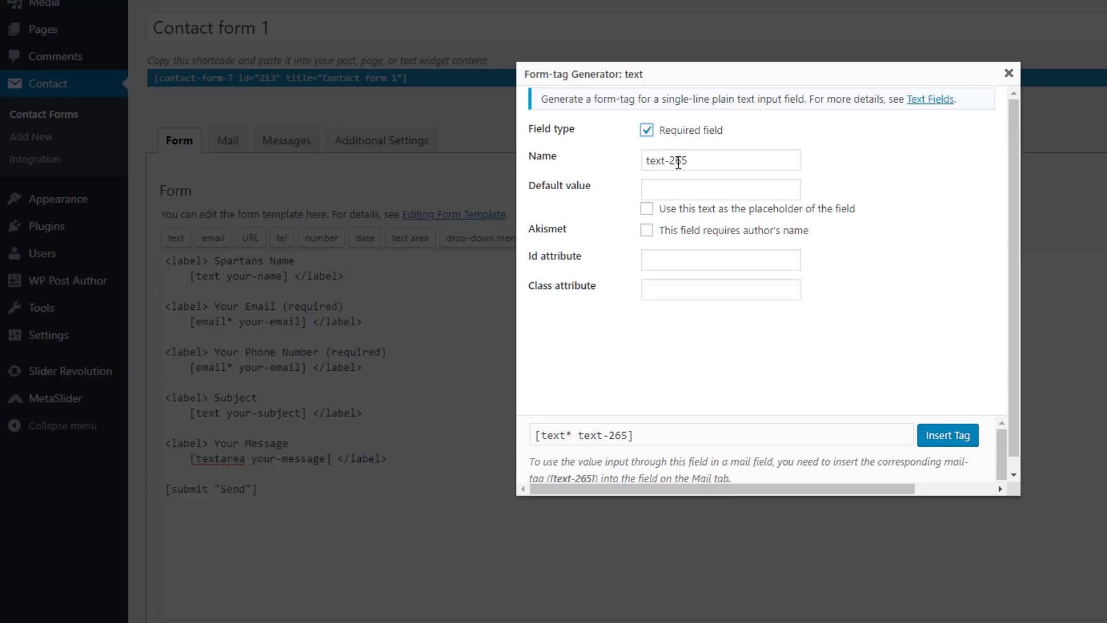
{"action": "left_click_drag", "start_coordinate": [696, 167], "coordinate": [638, 168]}
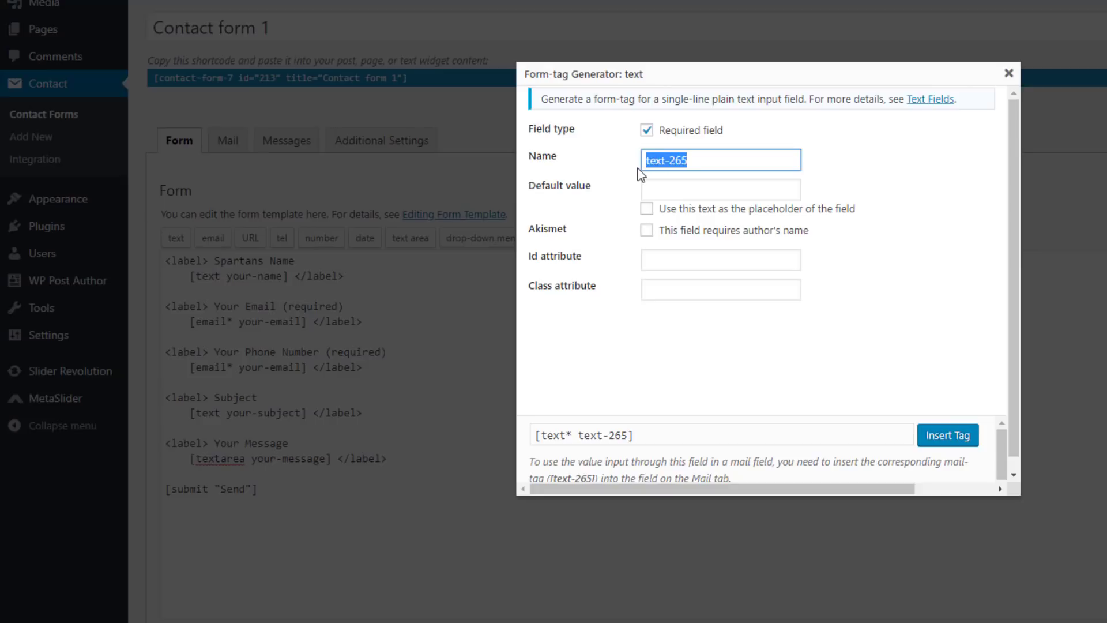
{"action": "type", "text": "Address"}
{"action": "left_click", "coordinate": [670, 262]}
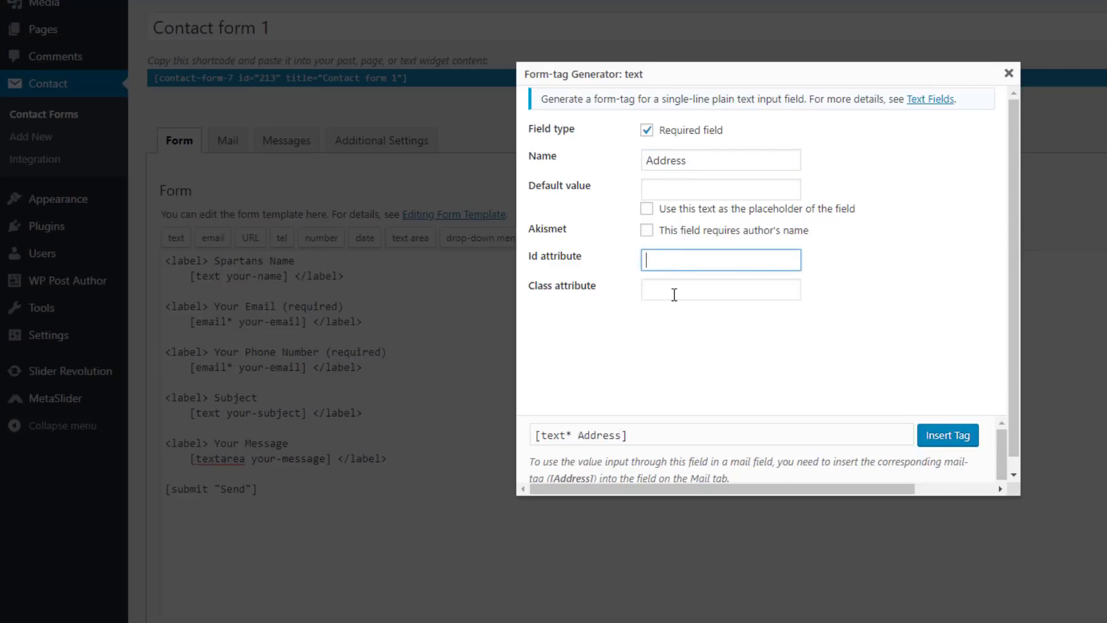
{"action": "left_click", "coordinate": [668, 299]}
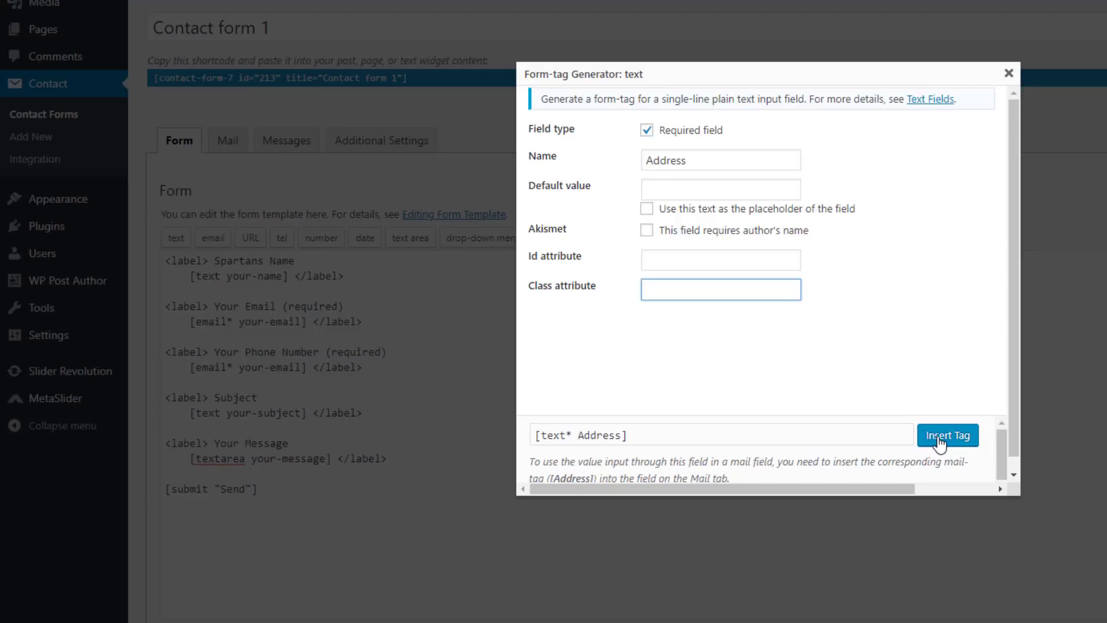
- Switch the Required field option off and on to compare the generated Address tag with and without the asterisk
{"action": "triple_click", "coordinate": [641, 435]}
{"action": "mouse_move", "coordinate": [636, 435]}
{"action": "left_mouse_down"}
{"action": "mouse_move", "coordinate": [564, 439]}
{"action": "mouse_move", "coordinate": [617, 437]}
{"action": "left_mouse_up"}
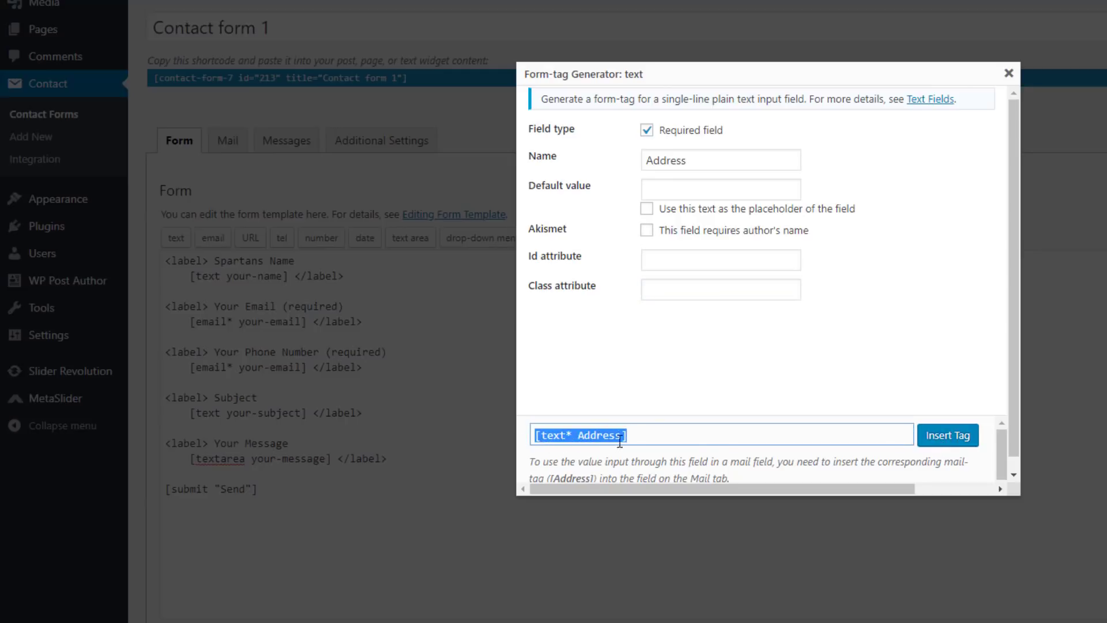
{"action": "left_click", "coordinate": [583, 429]}
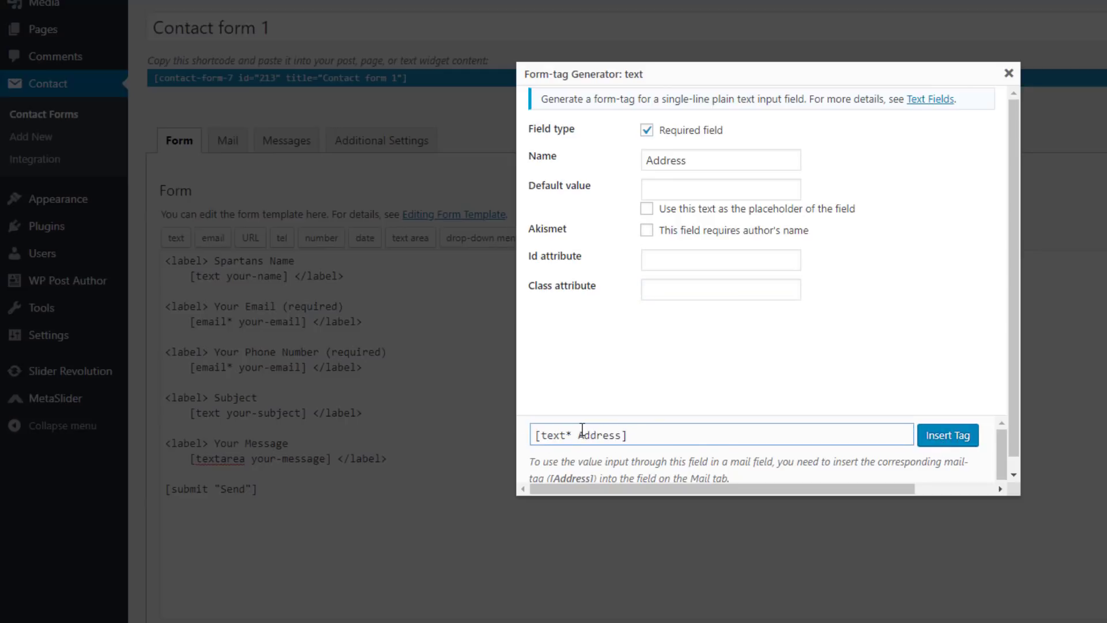
{"action": "left_click", "coordinate": [648, 133]}
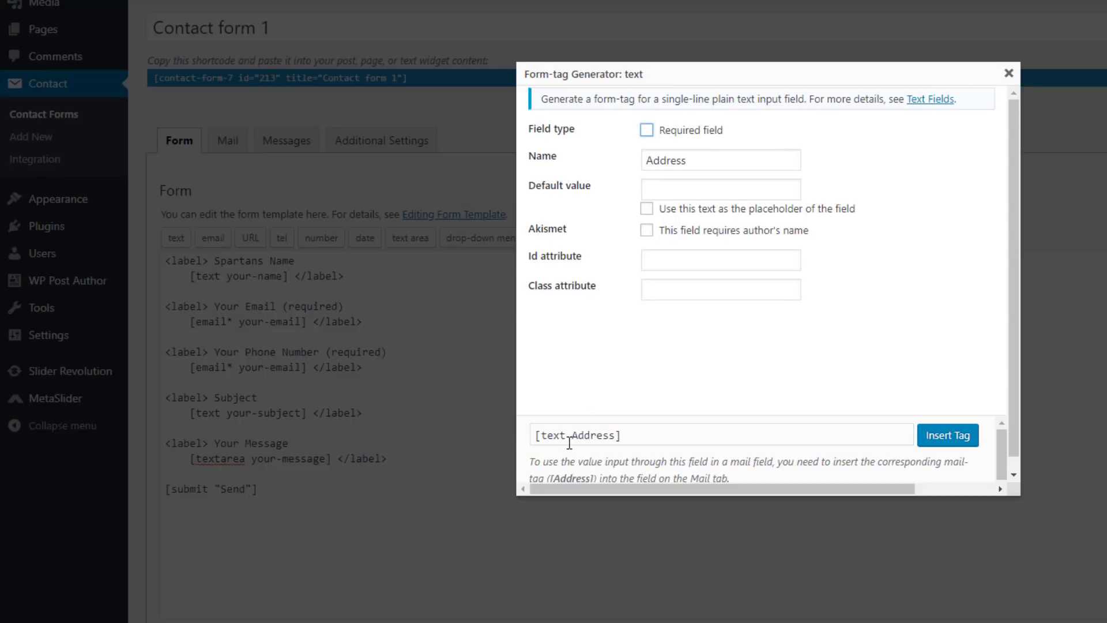
{"action": "left_click", "coordinate": [648, 129]}
{"action": "left_click", "coordinate": [647, 130]}
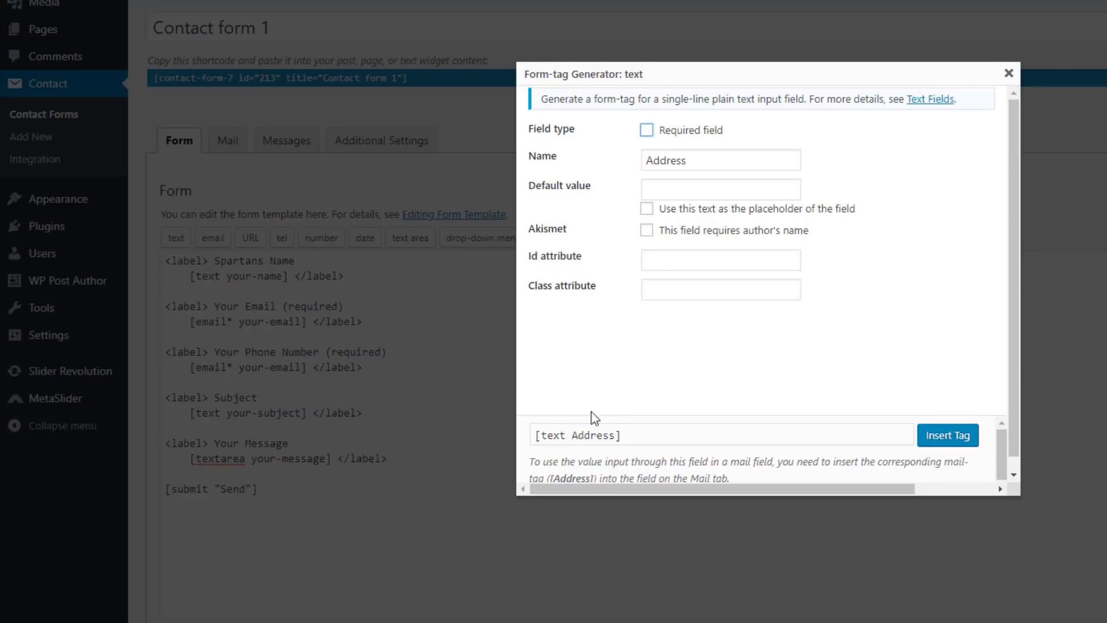
{"action": "left_click", "coordinate": [646, 131]}
- Insert the [text* Address] tag and move it, together with "(required)", from the phone label to the line below the phone field
{"action": "left_click_drag", "start_coordinate": [642, 435], "coordinate": [571, 436]}
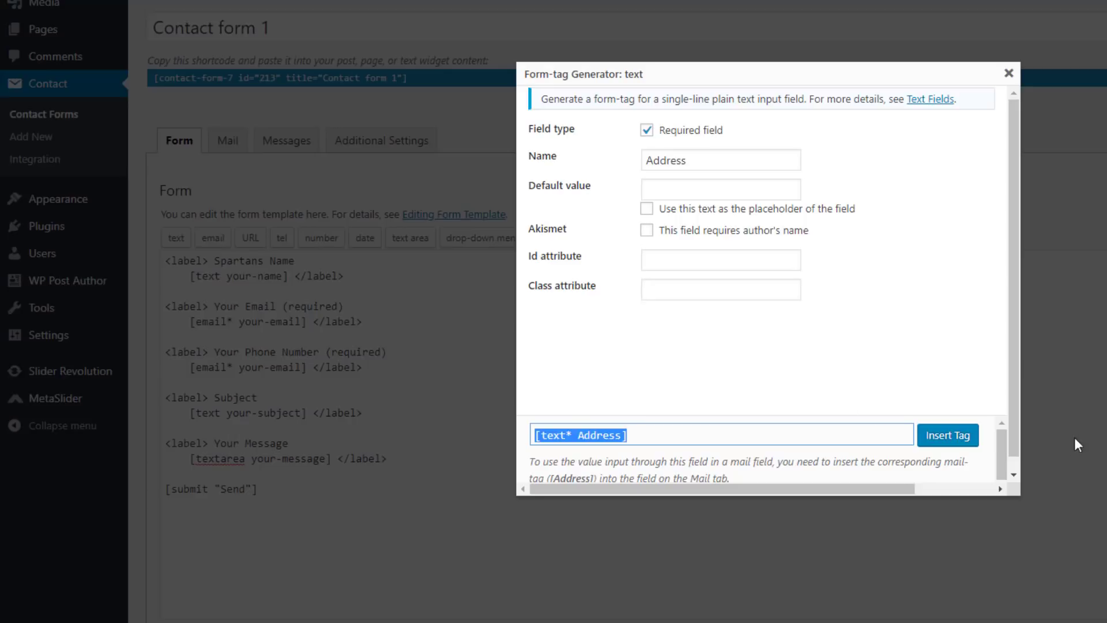
{"action": "left_click", "coordinate": [952, 440]}
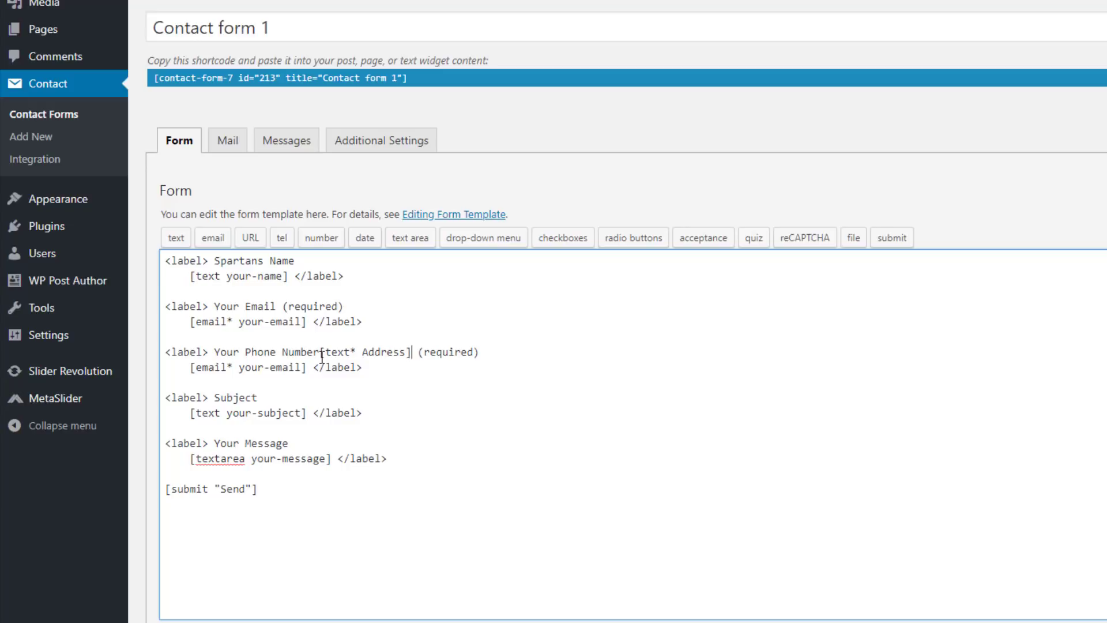
{"action": "left_click_drag", "start_coordinate": [320, 353], "coordinate": [504, 354]}
{"action": "key", "text": "ctrl+c"}
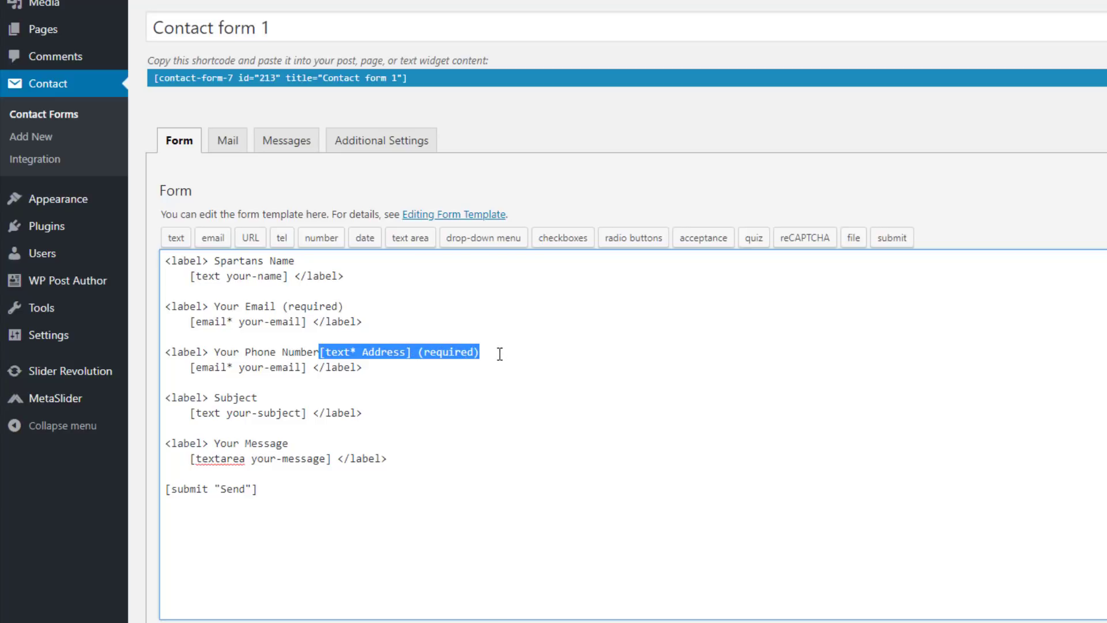
{"action": "key", "text": "BackSpace"}
{"action": "left_click", "coordinate": [250, 384]}
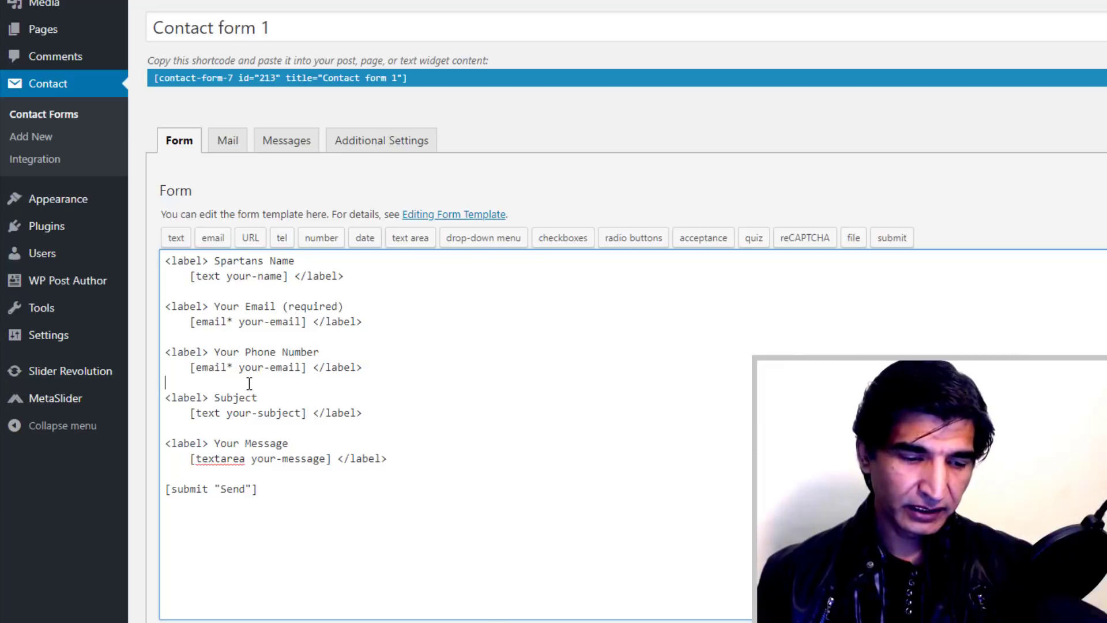
{"action": "key", "text": "ctrl+v"}
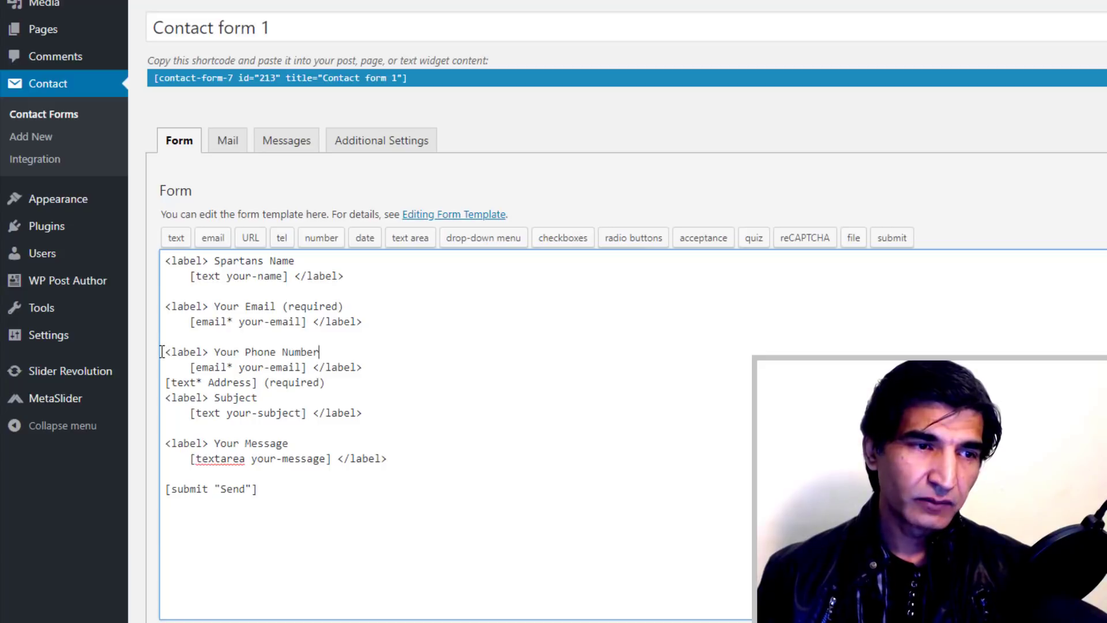
- Add a "<label> Your Address (Required)" line above the [text* Address] tag, with a blank line after the phone number field
{"action": "left_click_drag", "start_coordinate": [162, 352], "coordinate": [367, 348]}
{"action": "key", "text": "ctrl+c"}
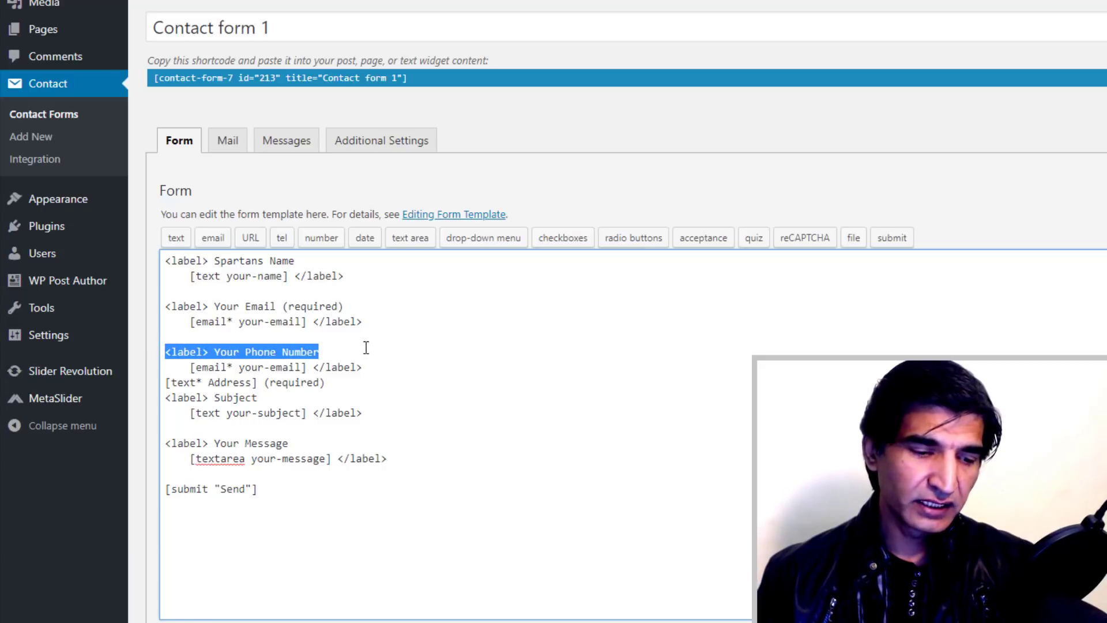
{"action": "left_click", "coordinate": [383, 368]}
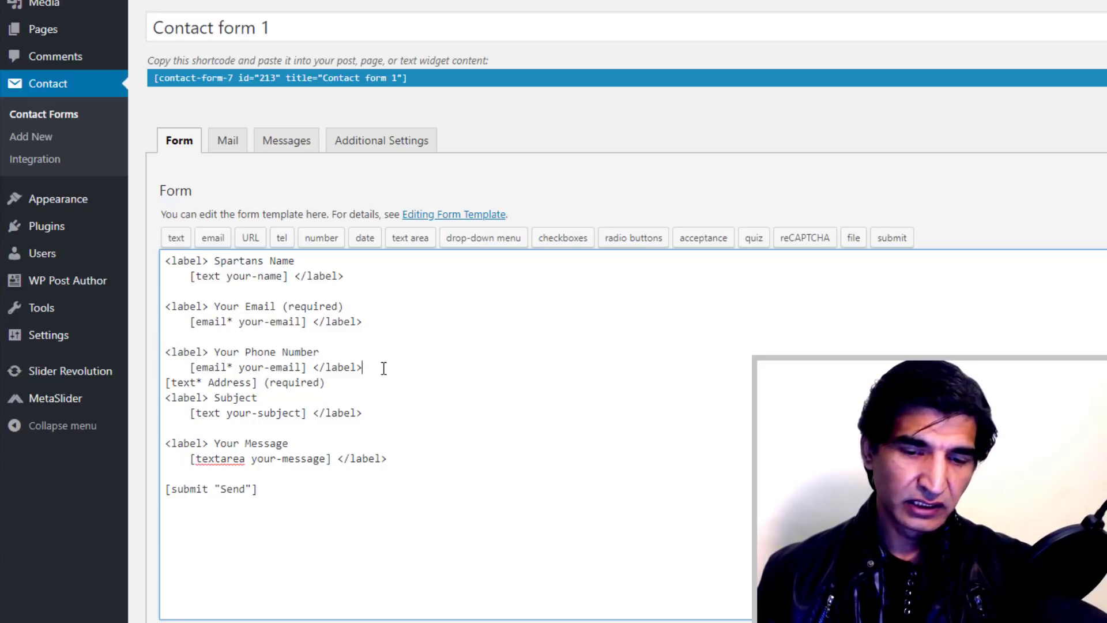
{"action": "key", "text": "Return"}
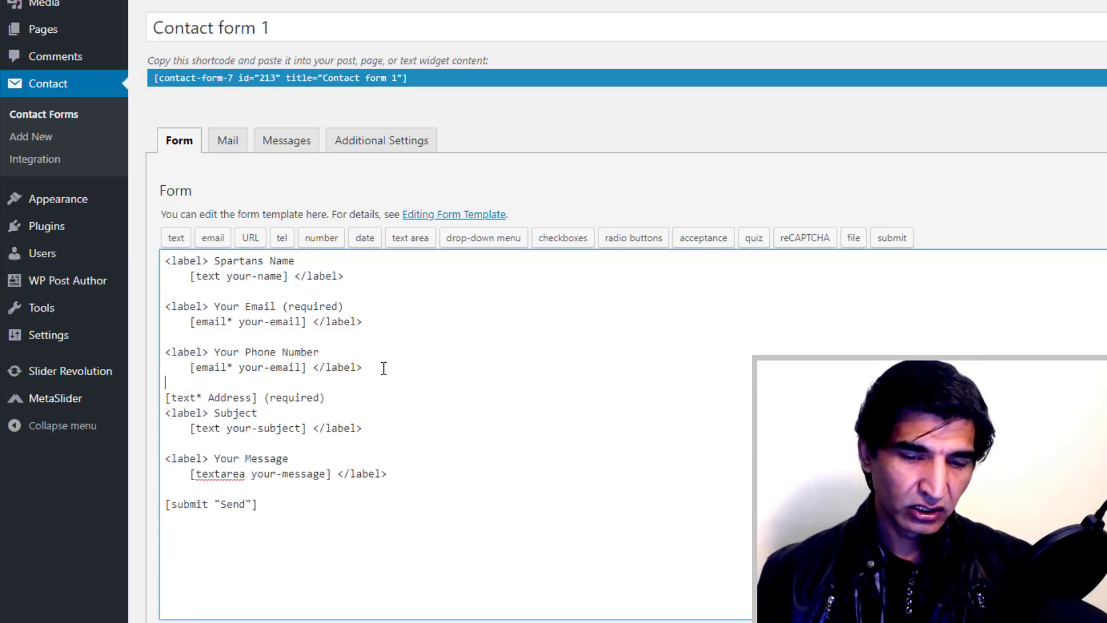
{"action": "key", "text": "Return"}
{"action": "key", "text": "ctrl+v"}
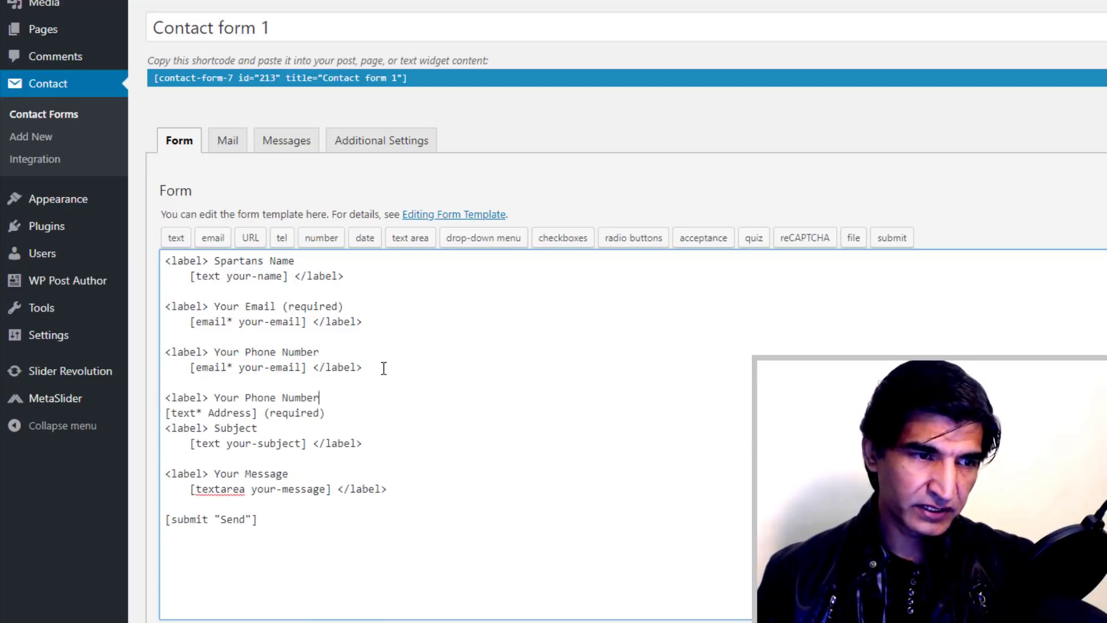
{"action": "left_click_drag", "start_coordinate": [246, 398], "coordinate": [329, 399]}
{"action": "type", "text": "Address"}
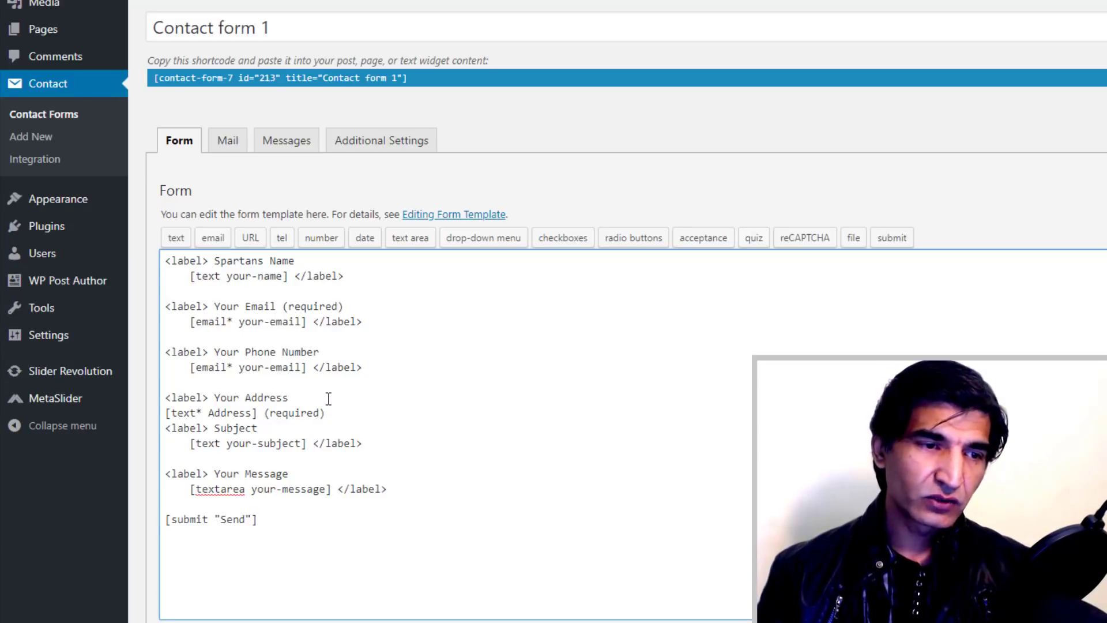
{"action": "type", "text": " ("}
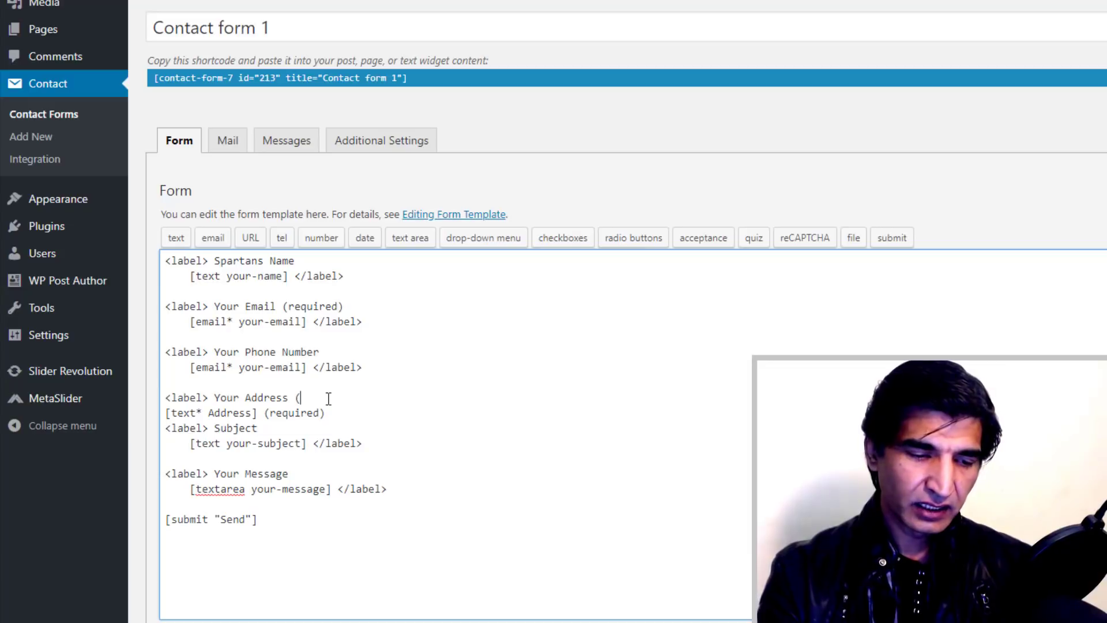
{"action": "type", "text": "Required)"}
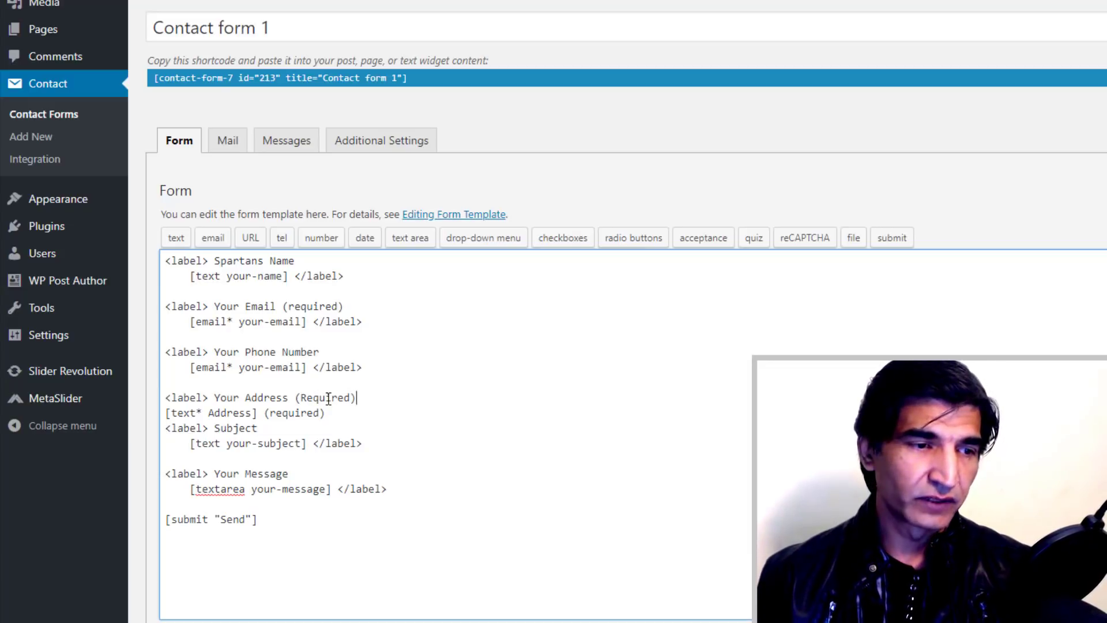
- Add a blank line after the address tag and check the saved form on the reloaded Contact Form 7 Practice page
{"action": "left_click", "coordinate": [360, 419]}
{"action": "key", "text": "Return"}
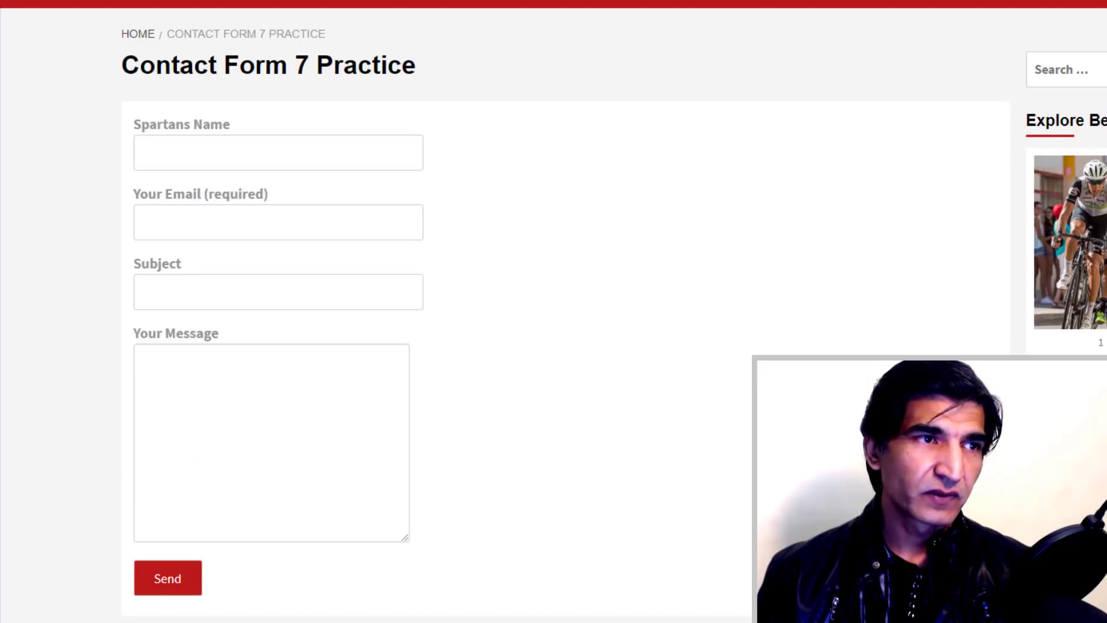
{"action": "key", "text": "F5"}
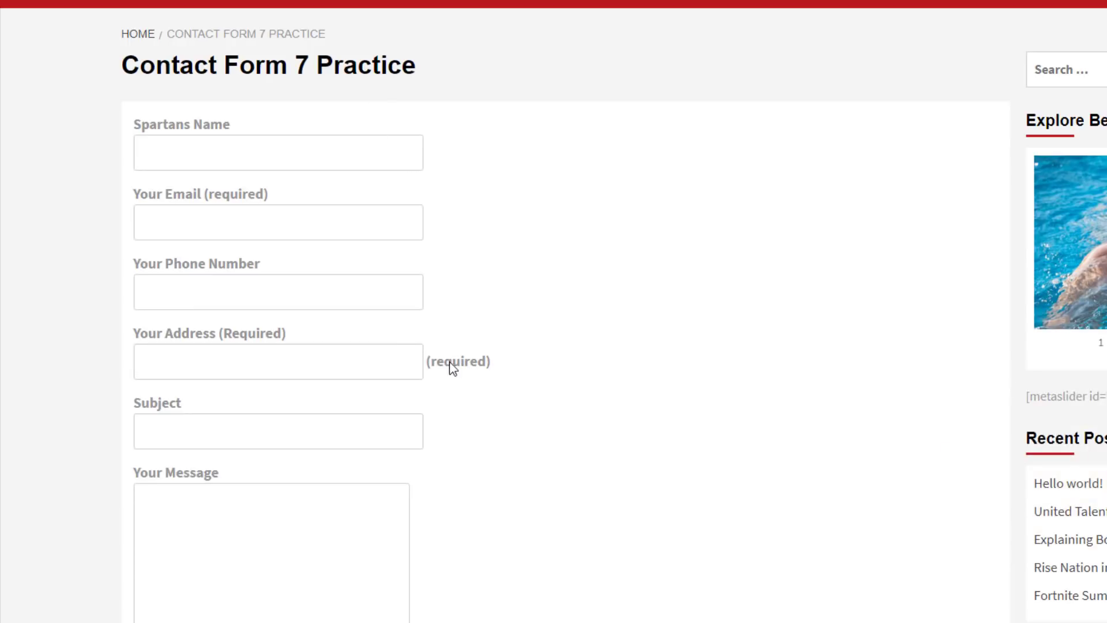
- Remove the extra "(required)" after the [text* Address] tag and check the saved form on the reloaded practice page
{"action": "key", "text": "ctrl+Tab"}
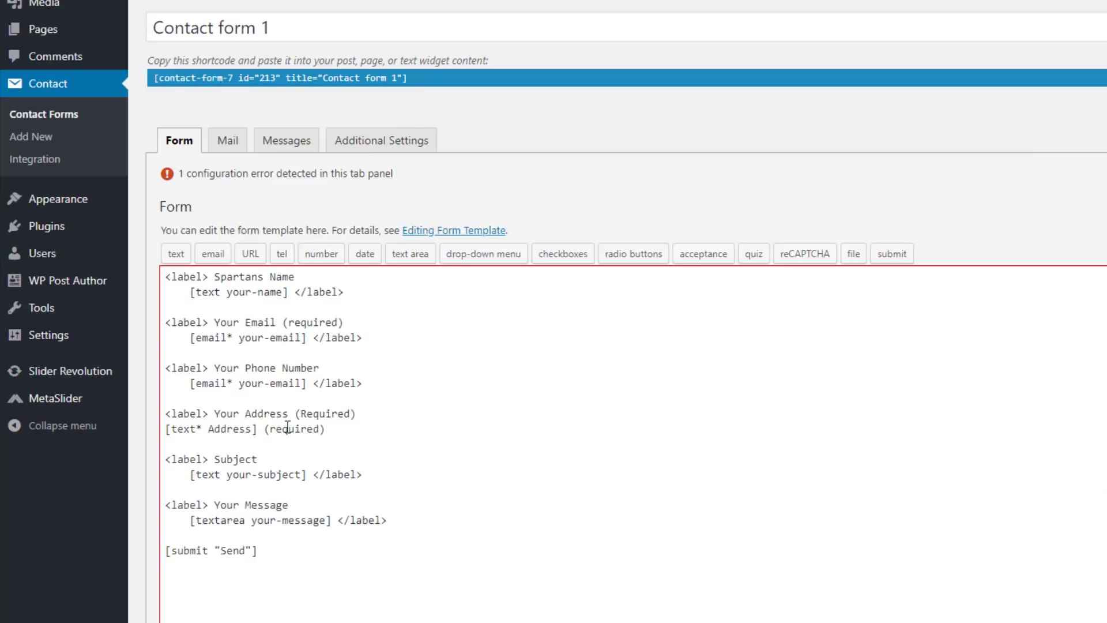
{"action": "left_click_drag", "start_coordinate": [258, 429], "coordinate": [343, 429]}
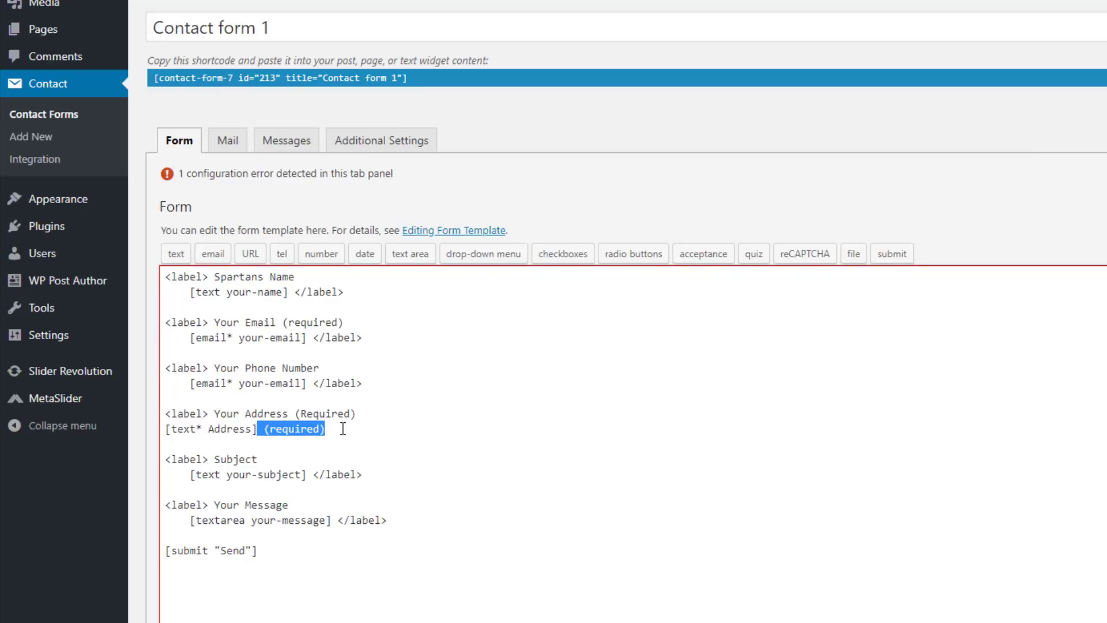
{"action": "key", "text": "BackSpace"}
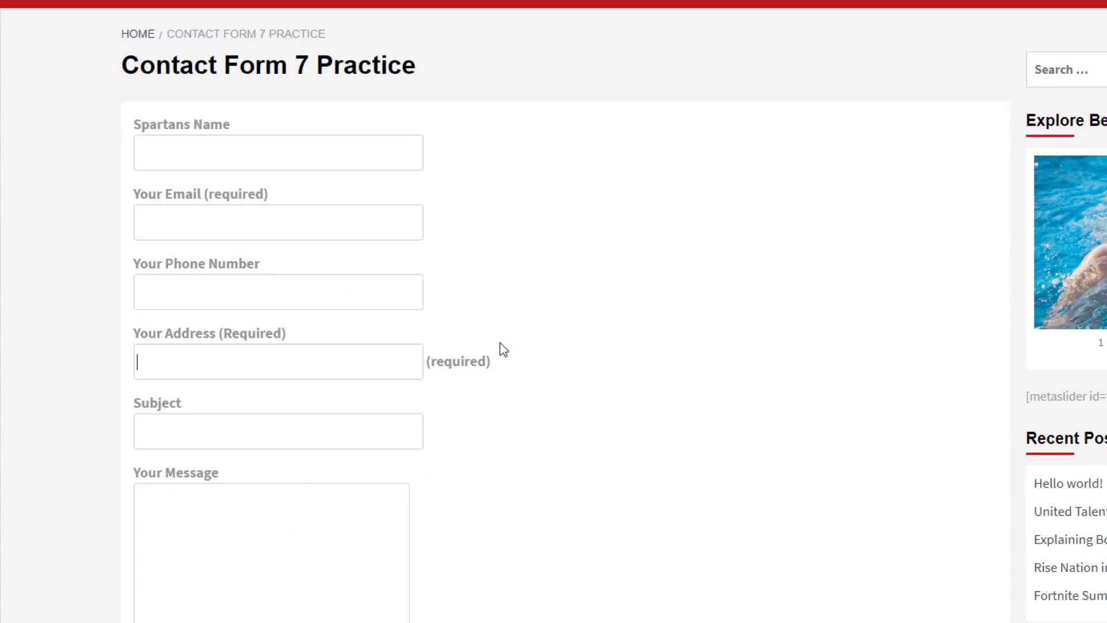
{"action": "key", "text": "F5"}
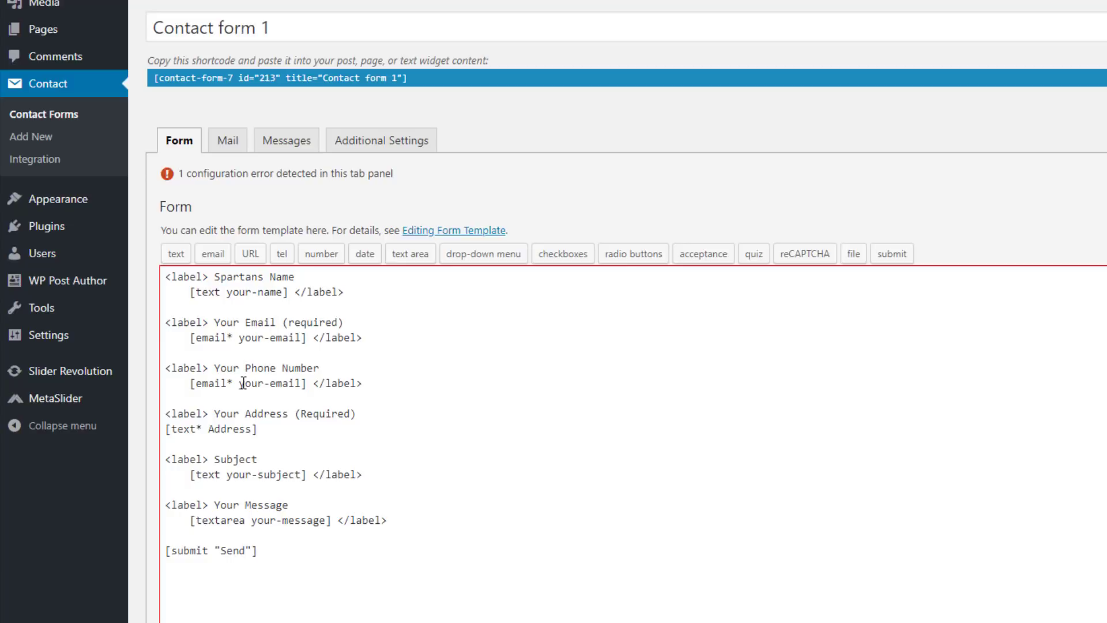
- Generate a telephone form tag named Phonenumber and copy its [tel Phonenumber] code without inserting it
{"action": "left_click", "coordinate": [282, 258]}
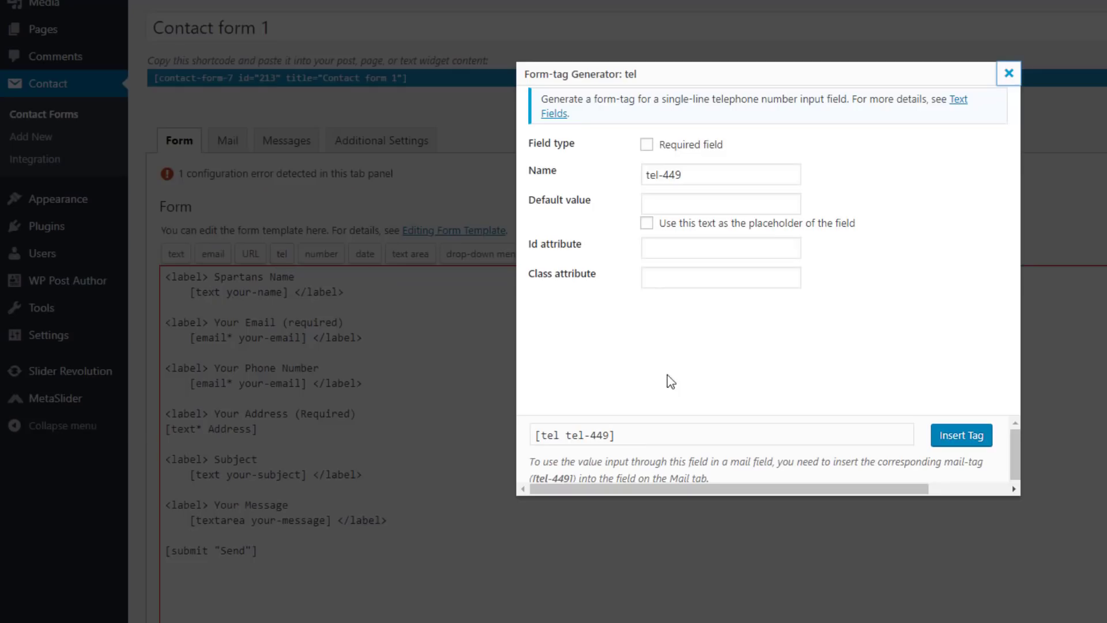
{"action": "left_click", "coordinate": [564, 434]}
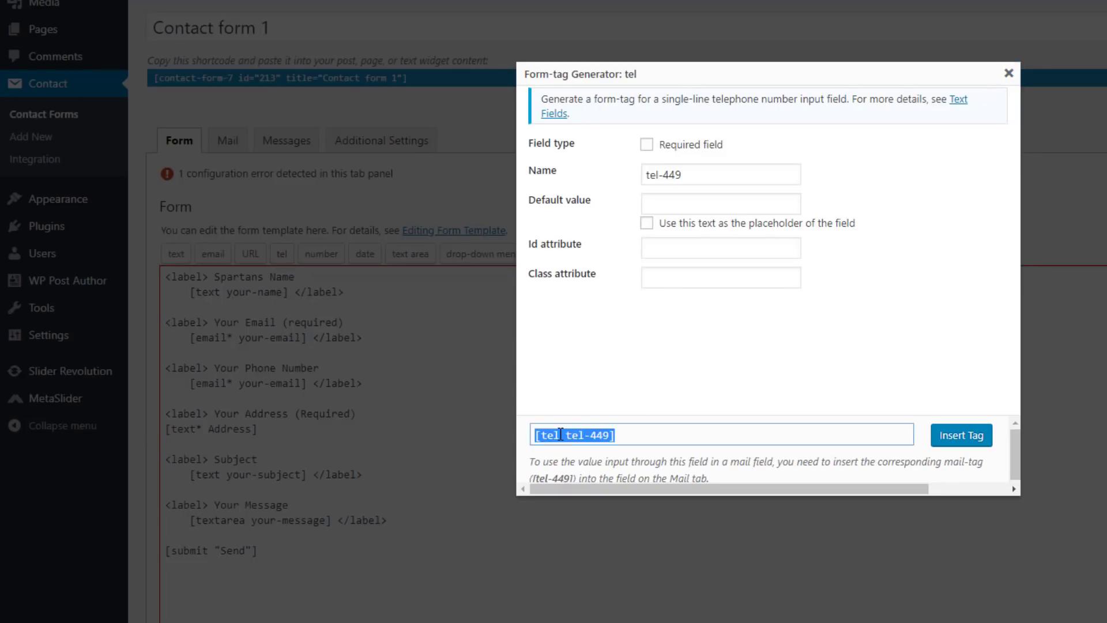
{"action": "left_click", "coordinate": [563, 434]}
{"action": "left_click_drag", "start_coordinate": [562, 435], "coordinate": [535, 435]}
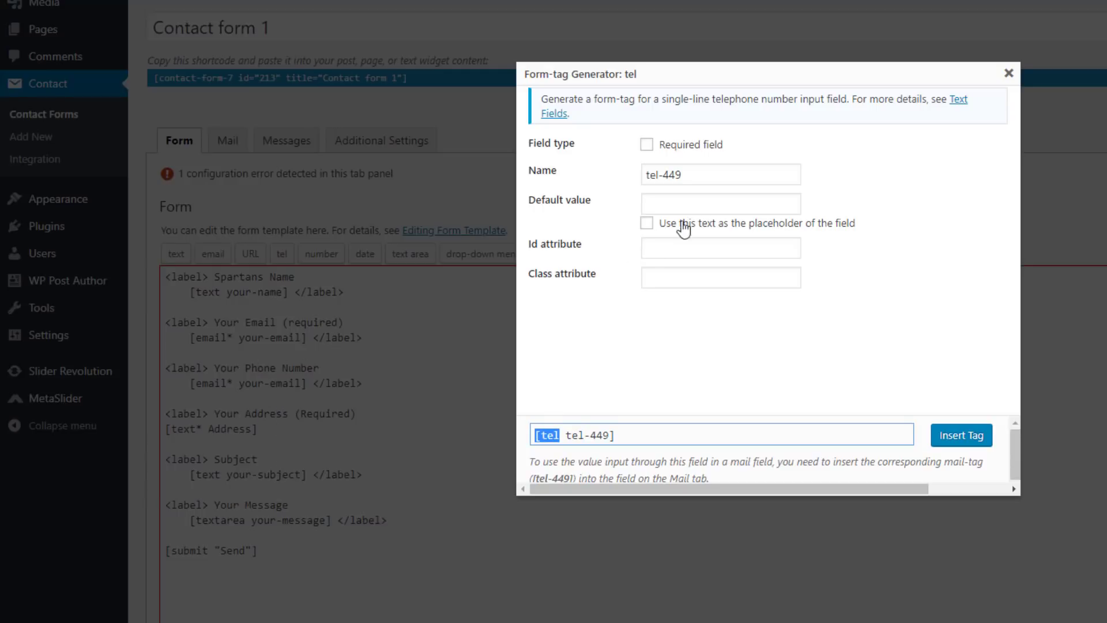
{"action": "left_click_drag", "start_coordinate": [701, 175], "coordinate": [640, 177]}
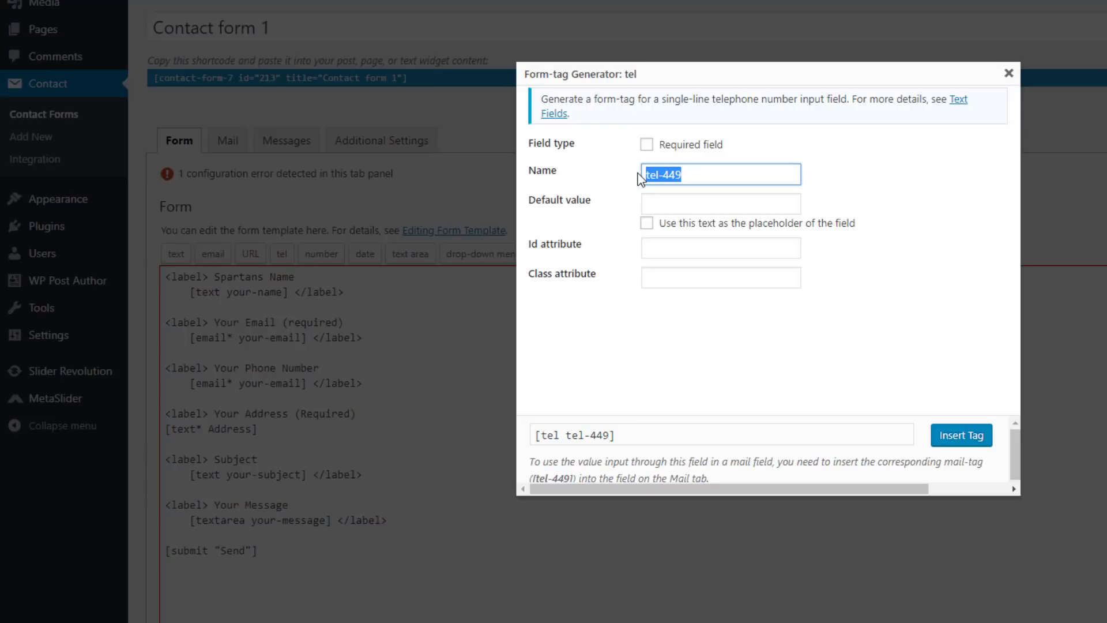
{"action": "type", "text": "Phonenumber"}
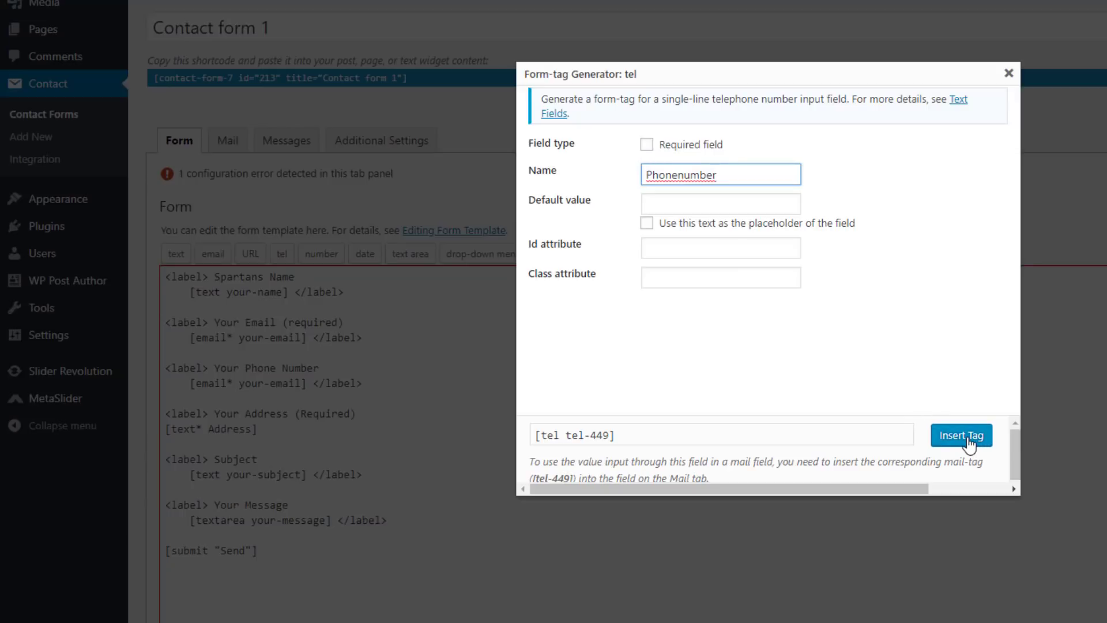
{"action": "left_click", "coordinate": [807, 413]}
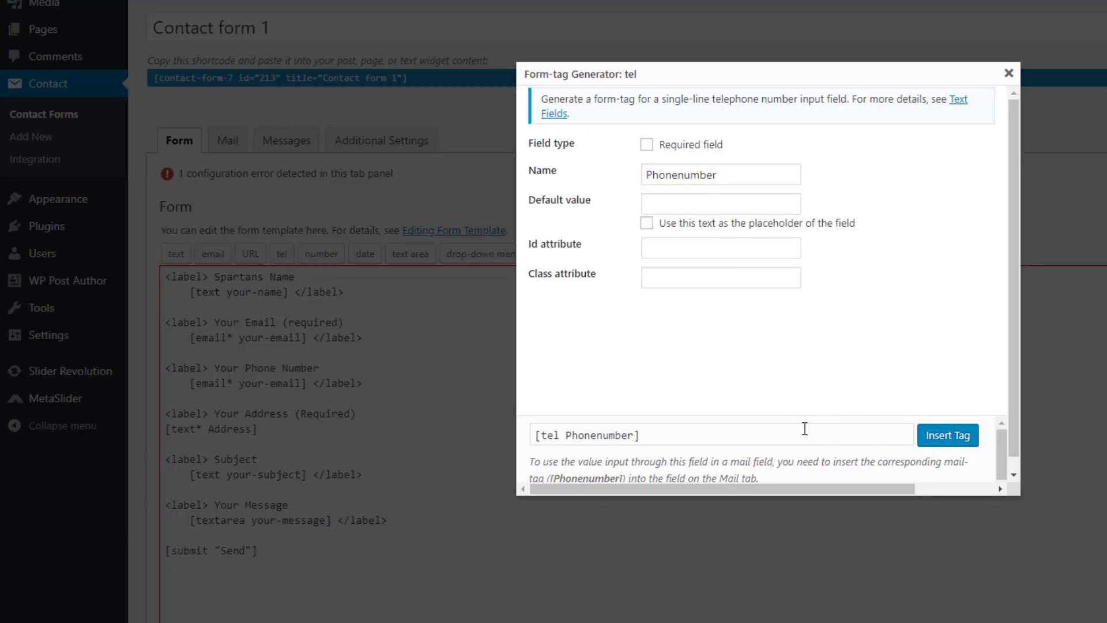
{"action": "left_click", "coordinate": [647, 436]}
{"action": "key", "text": "ctrl+c"}
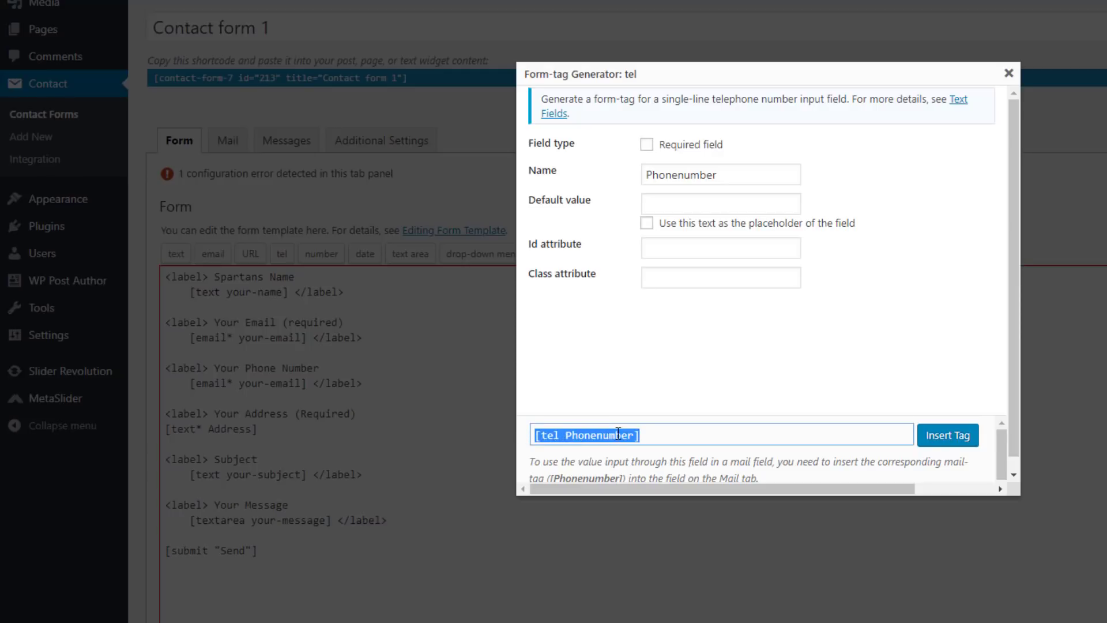
{"action": "left_click", "coordinate": [1009, 74]}
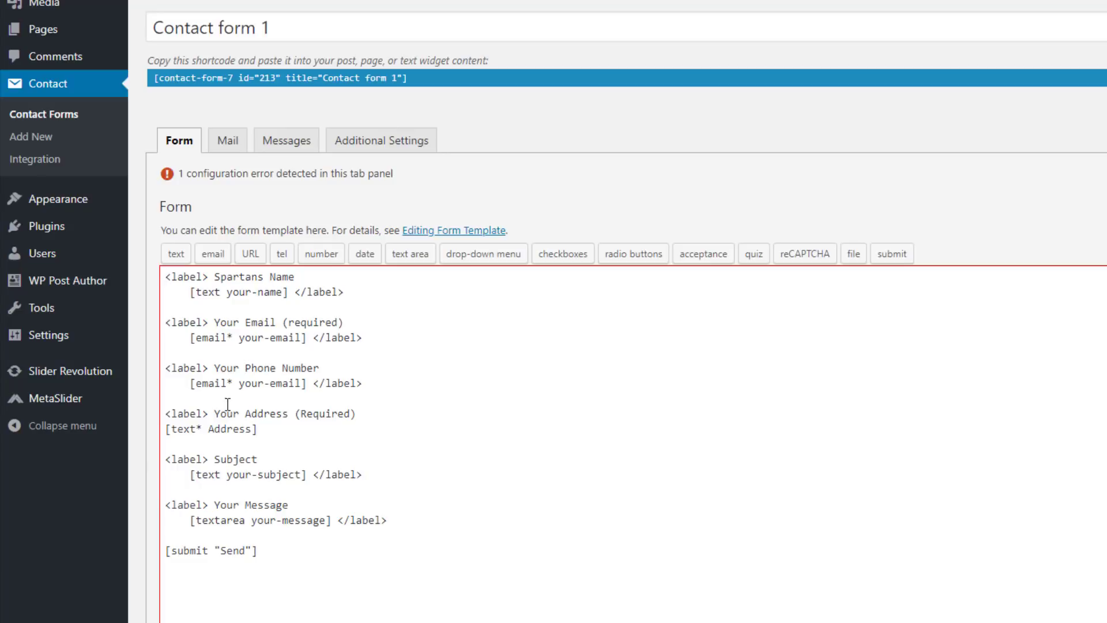
- Replace the [email* your-email] tag under Your Phone Number with [tel Phonenumber] and check the saved form on the reloaded practice page
{"action": "left_click_drag", "start_coordinate": [190, 383], "coordinate": [308, 382]}
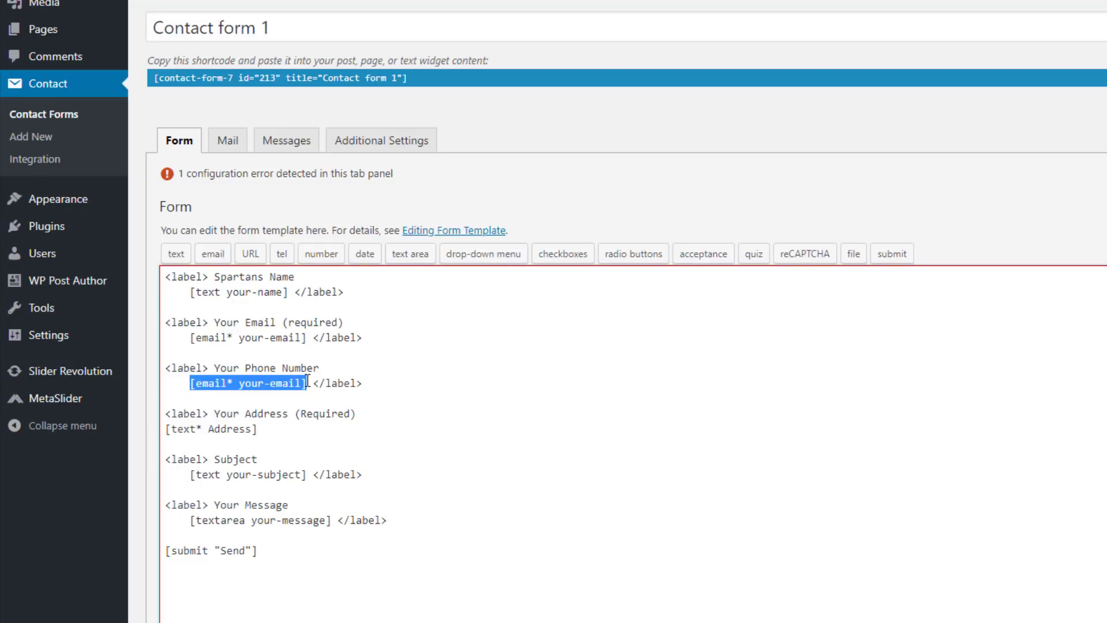
{"action": "key", "text": "ctrl+v"}
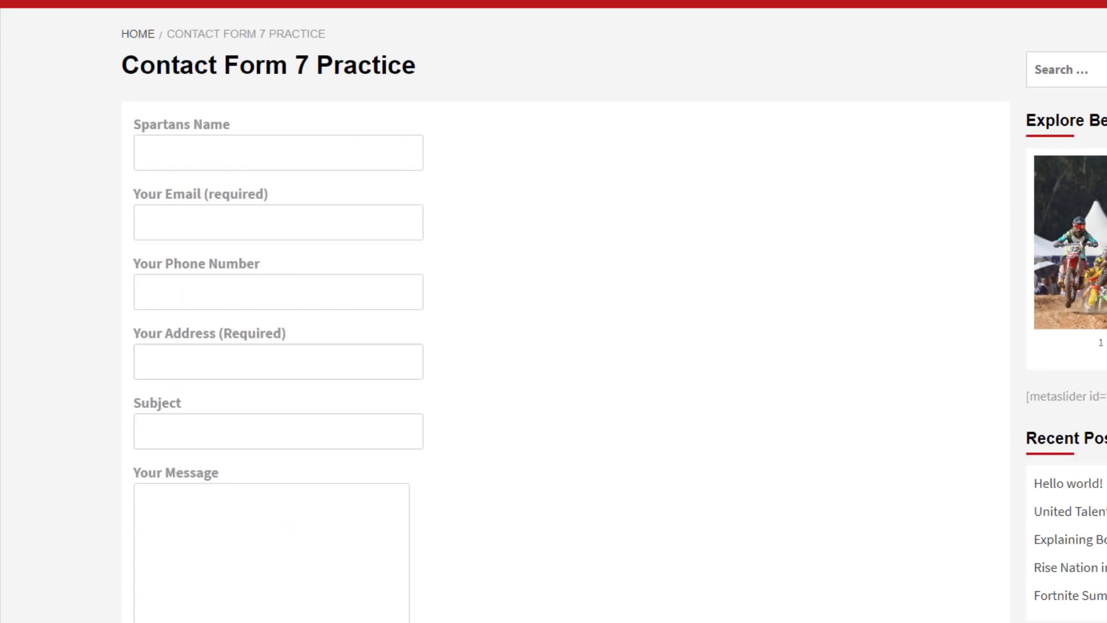
{"action": "key", "text": "F5"}
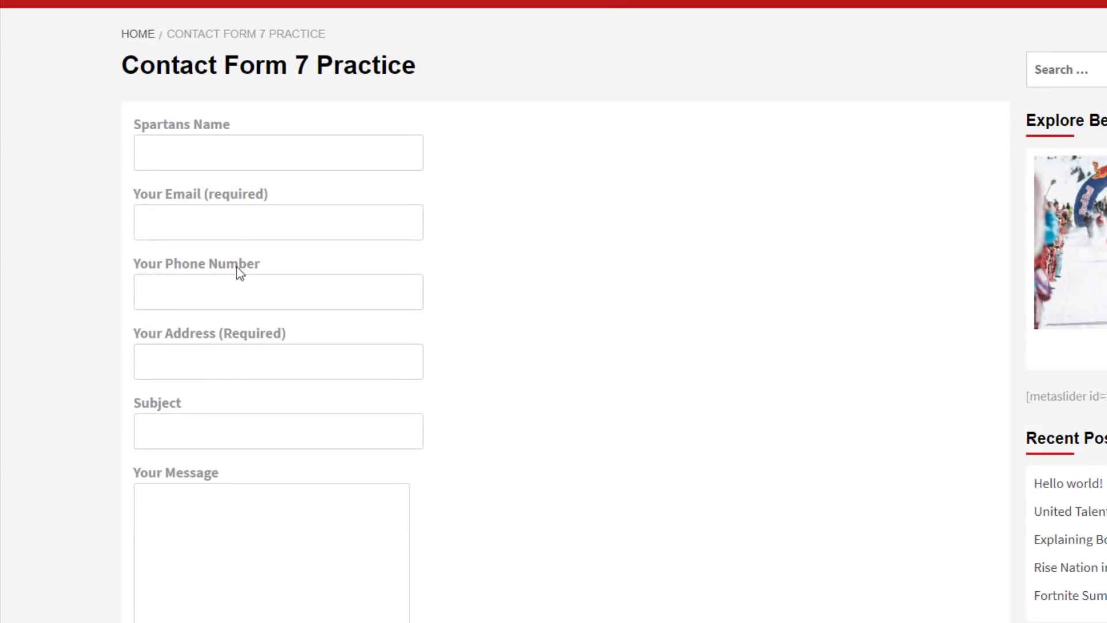
{"action": "left_click", "coordinate": [219, 291]}
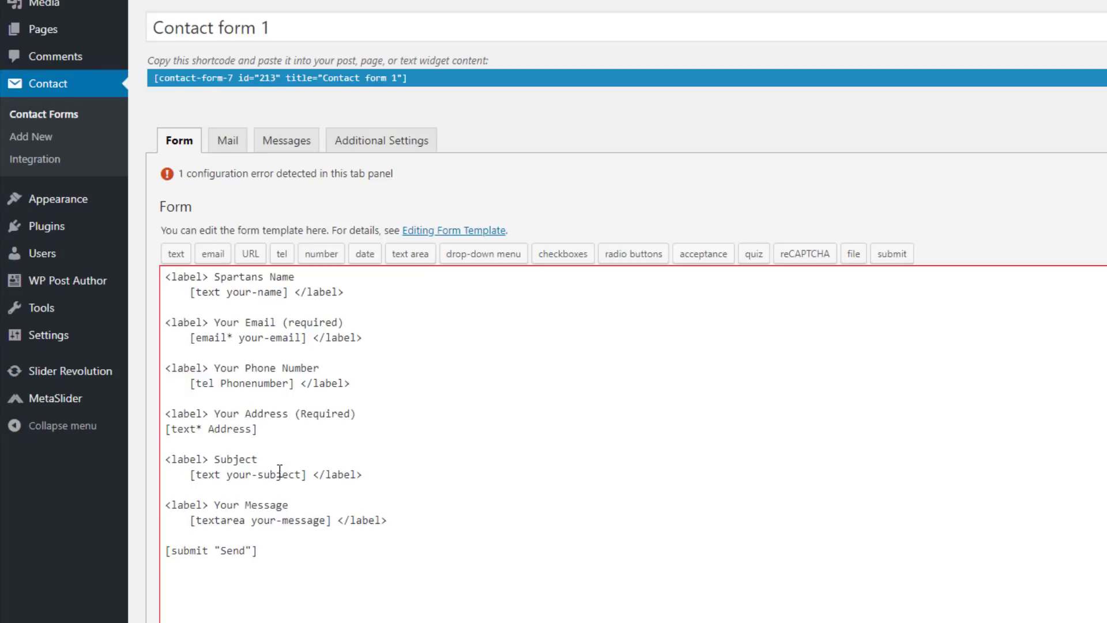
- Add an empty line between the [text* Address] tag and the Subject label in the form template
{"action": "scroll", "coordinate": [600, 390], "scroll_direction": "down", "scroll_amount": 2}
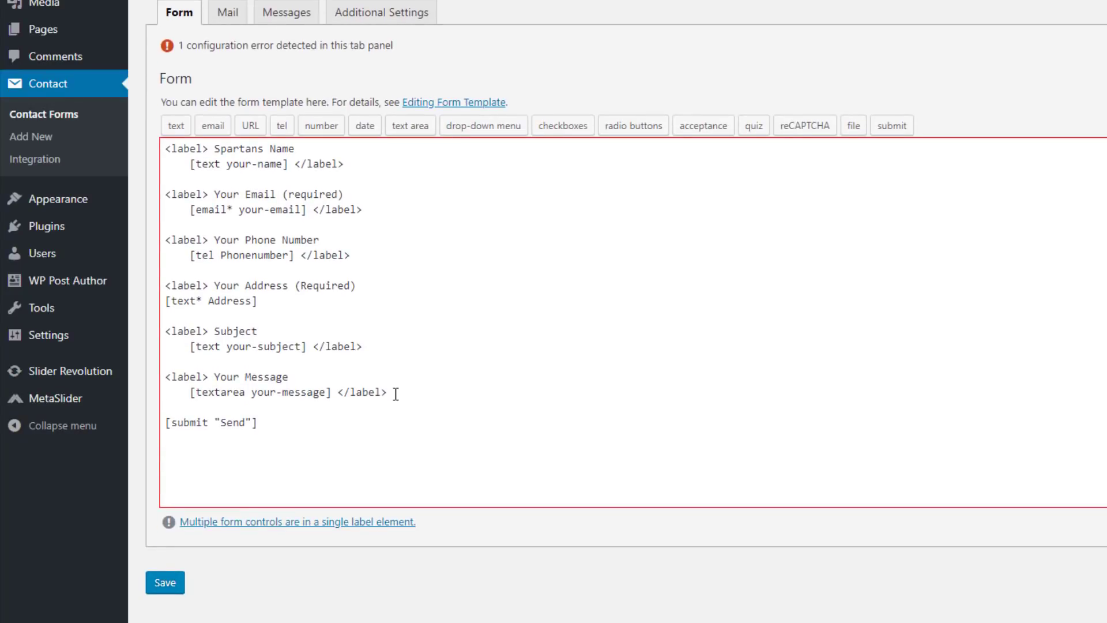
{"action": "left_click", "coordinate": [432, 392]}
{"action": "left_click", "coordinate": [369, 345]}
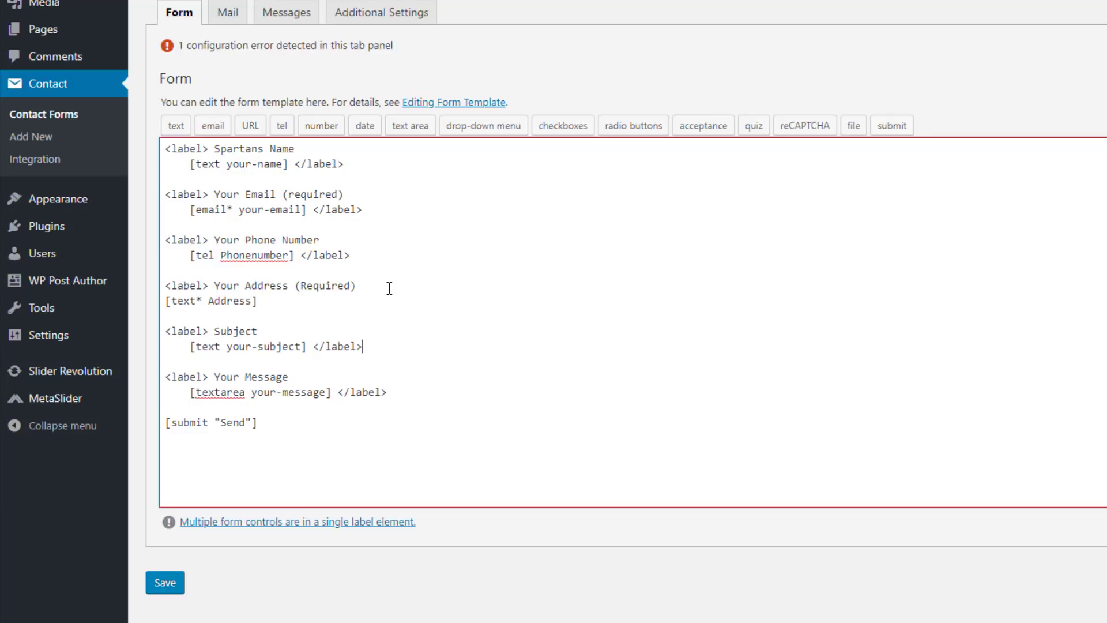
{"action": "left_click", "coordinate": [308, 309]}
{"action": "key", "text": "Return"}
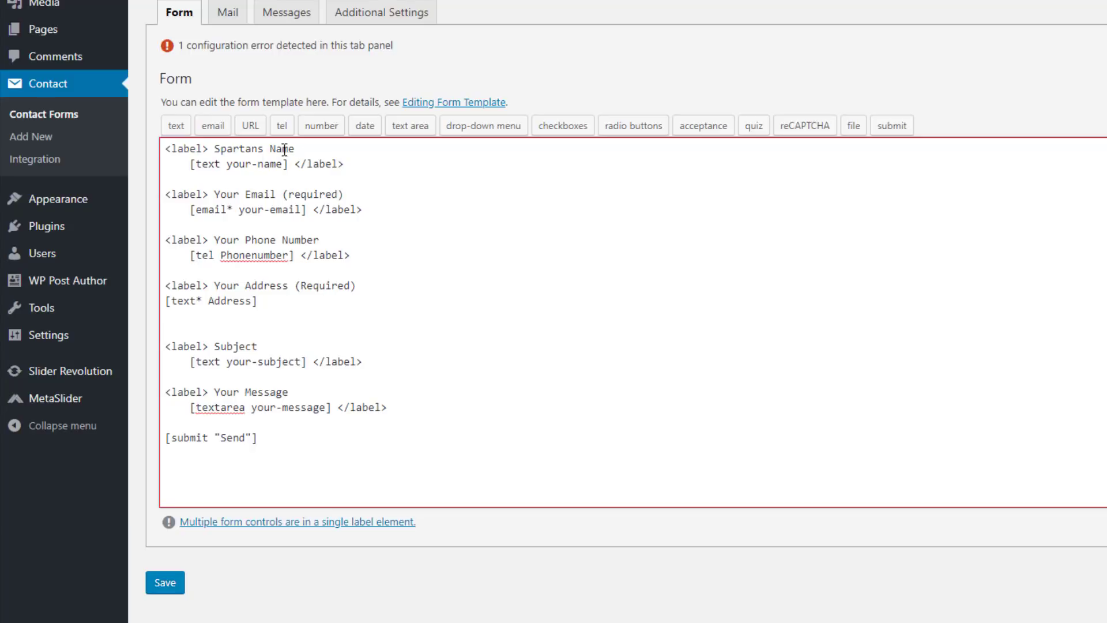
- Insert a URL form tag named YourPostLink with the placeholder option enabled below the address field
{"action": "left_click", "coordinate": [247, 128]}
{"action": "left_click_drag", "start_coordinate": [723, 161], "coordinate": [636, 167]}
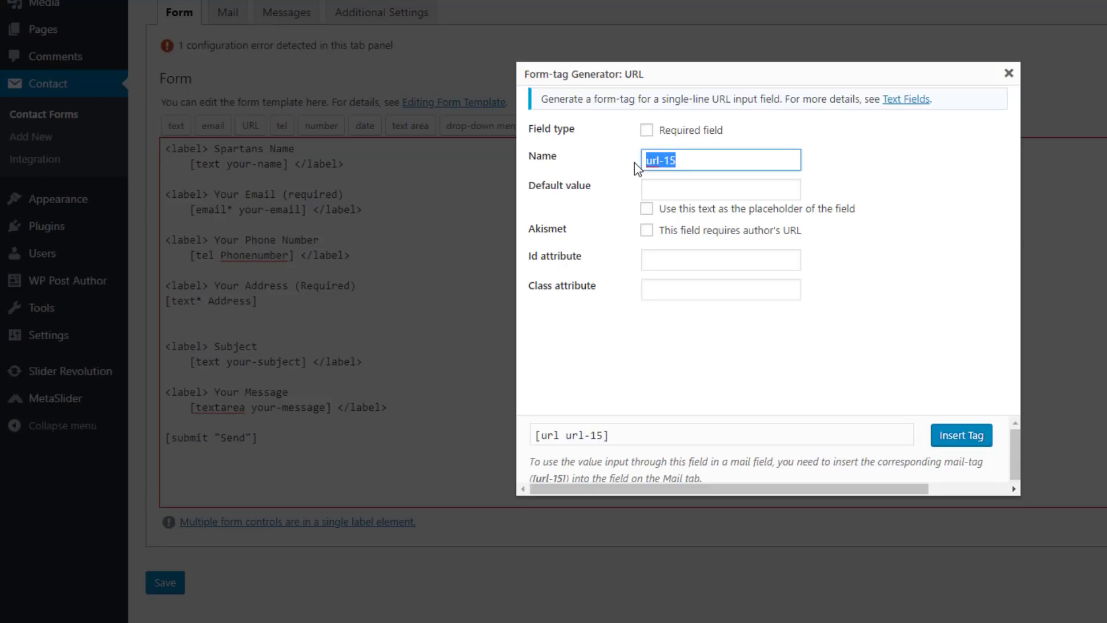
{"action": "type", "text": "Your Post Link"}
{"action": "left_click", "coordinate": [647, 209]}
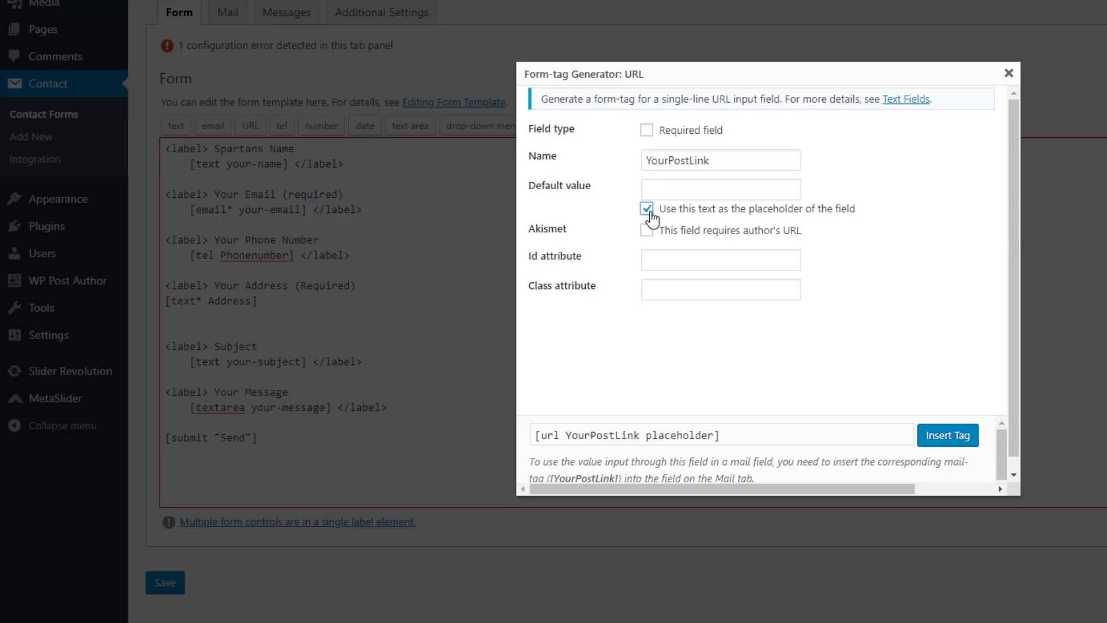
{"action": "left_click", "coordinate": [538, 437]}
{"action": "left_click_drag", "start_coordinate": [539, 436], "coordinate": [832, 395]}
{"action": "left_click", "coordinate": [937, 436]}
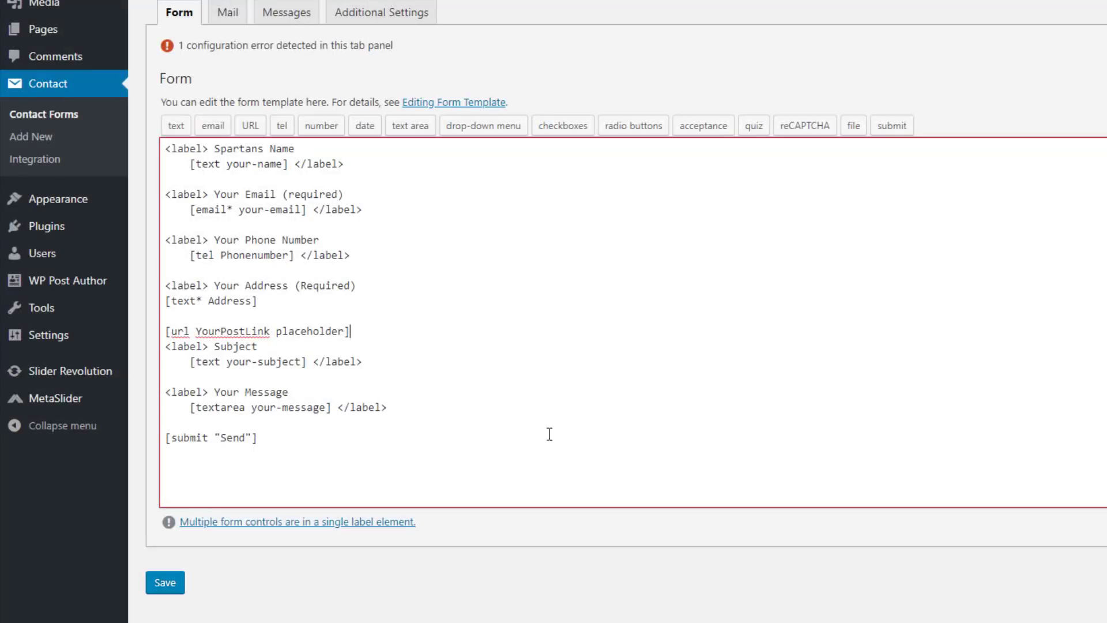
- Add a blank line between the URL tag and the Subject label, save the form and reload the practice page
{"action": "key", "text": "Return"}
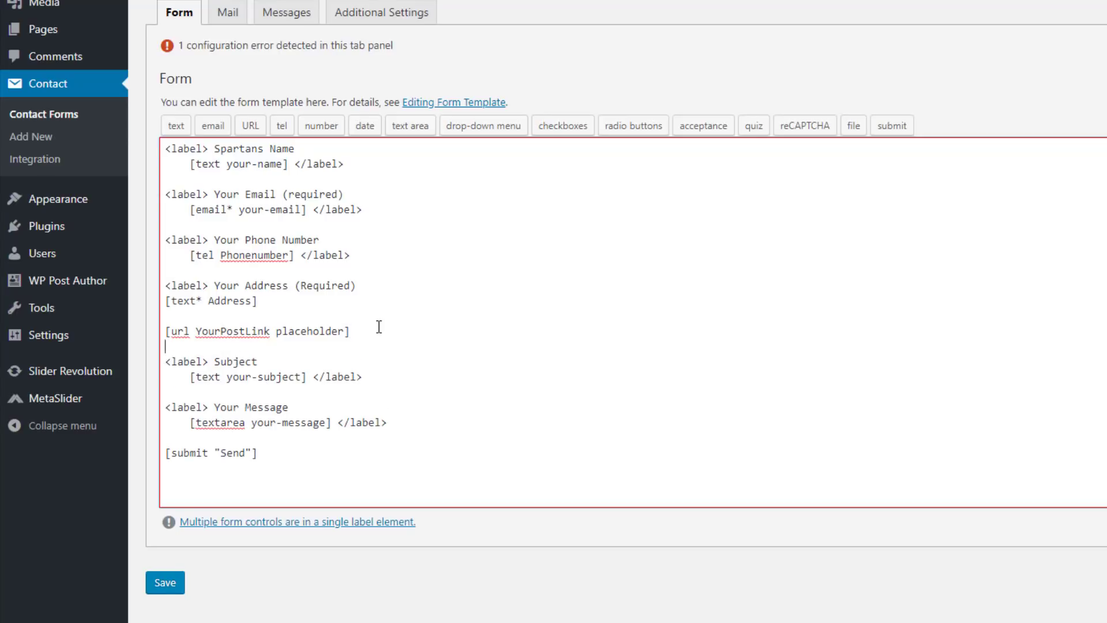
{"action": "left_click_drag", "start_coordinate": [355, 330], "coordinate": [163, 333]}
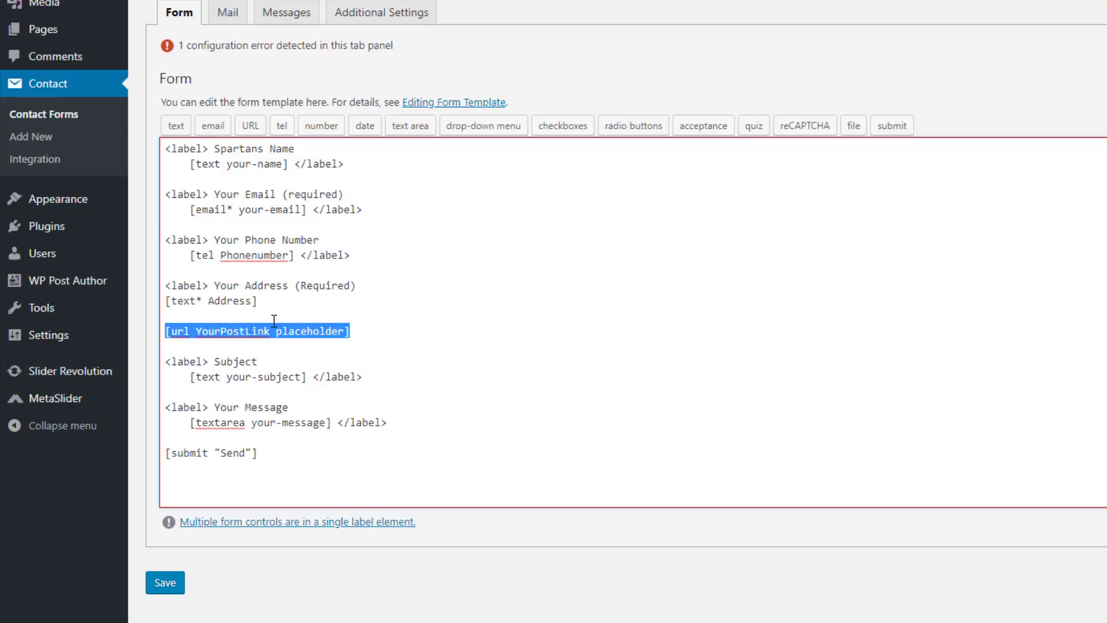
{"action": "left_click", "coordinate": [165, 582]}
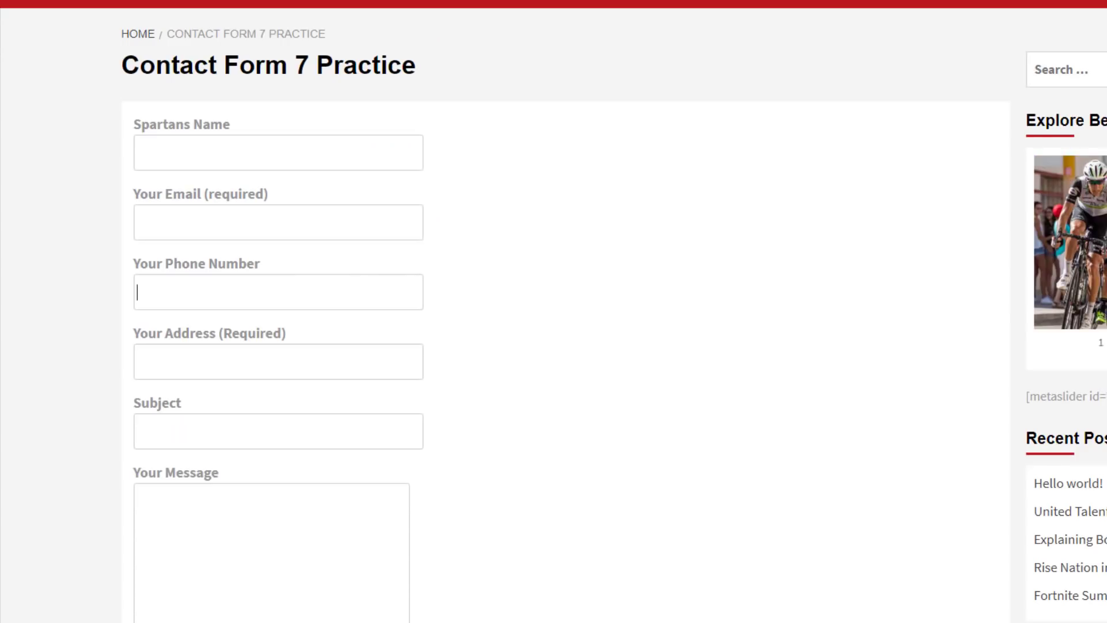
{"action": "key", "text": "F5"}
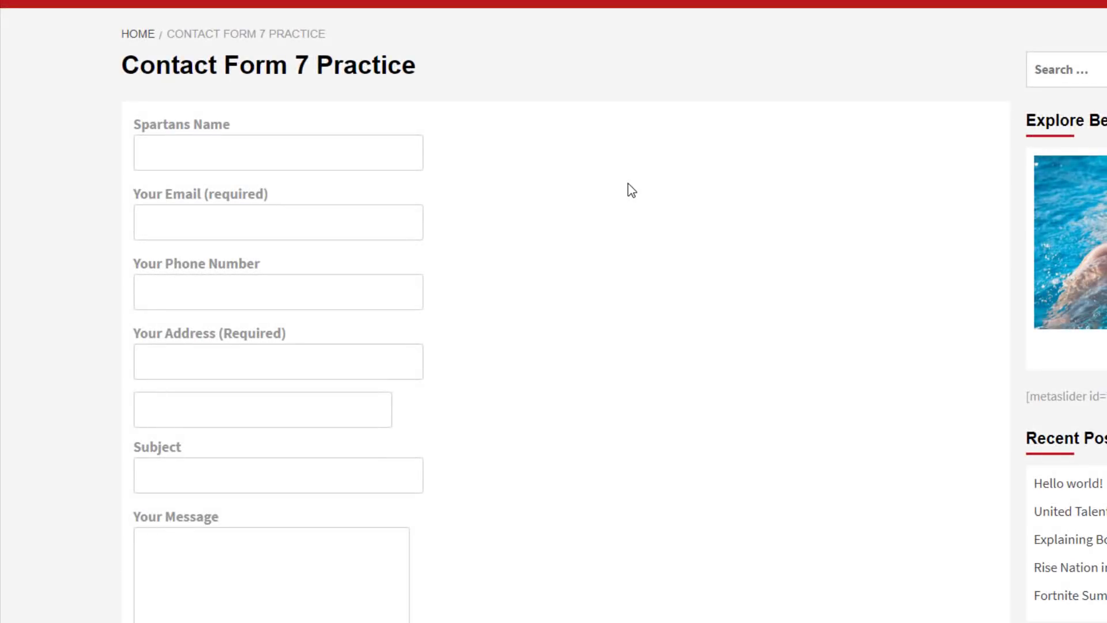
- Compare the labelled name, email, phone and address fields with the new URL field on the practice page
{"action": "left_click_drag", "start_coordinate": [113, 124], "coordinate": [170, 131]}
{"action": "double_click", "coordinate": [171, 132]}
{"action": "triple_click", "coordinate": [168, 197]}
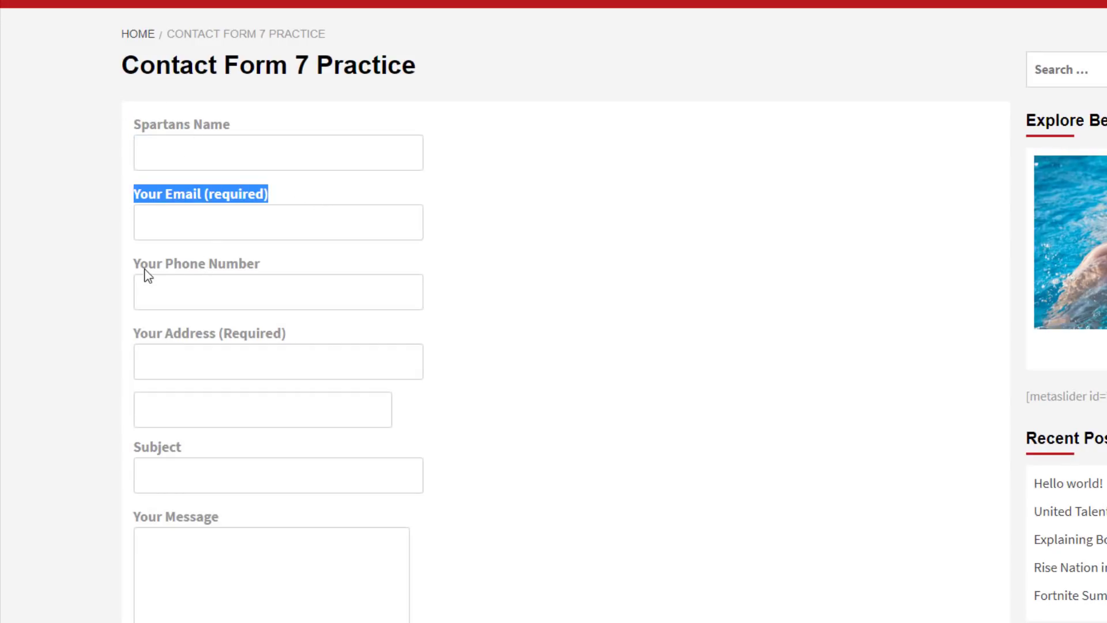
{"action": "triple_click", "coordinate": [264, 267]}
{"action": "left_click_drag", "start_coordinate": [190, 332], "coordinate": [256, 333]}
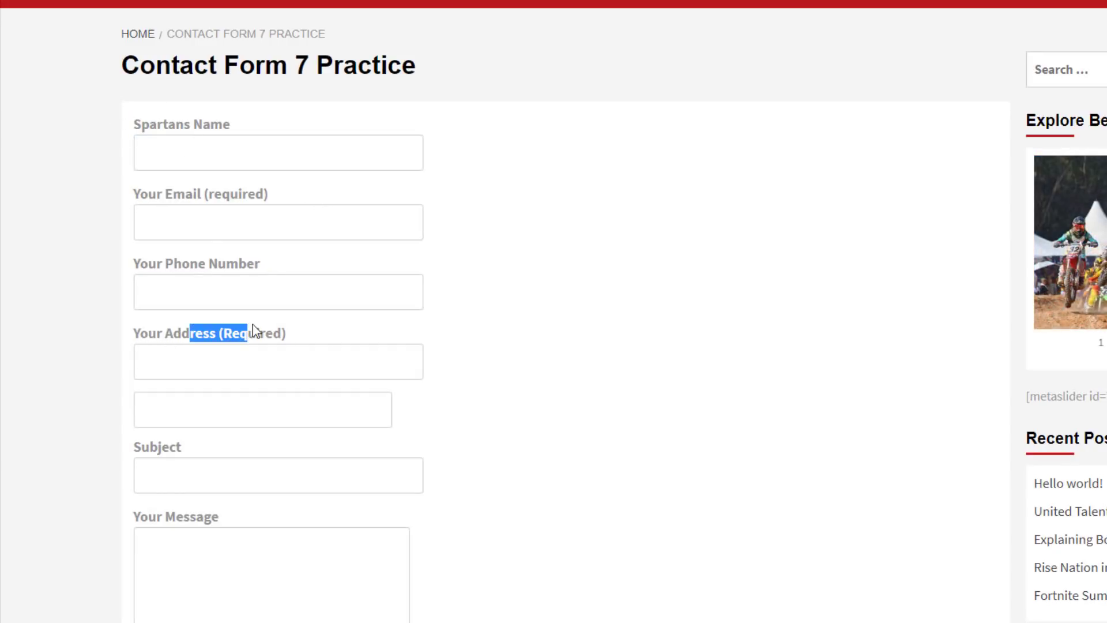
{"action": "left_click", "coordinate": [214, 411]}
{"action": "scroll", "coordinate": [180, 450], "scroll_direction": "down", "scroll_amount": 4}
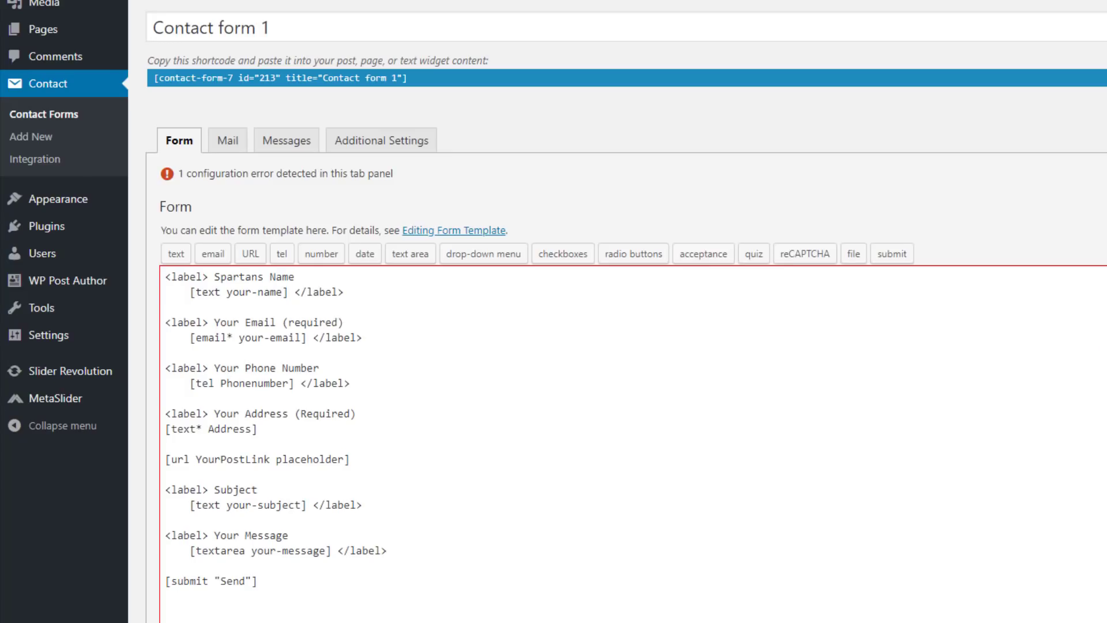
- Delete the [url YourPostLink placeholder] tag from the form template
{"action": "scroll", "coordinate": [503, 404], "scroll_direction": "down", "scroll_amount": 2}
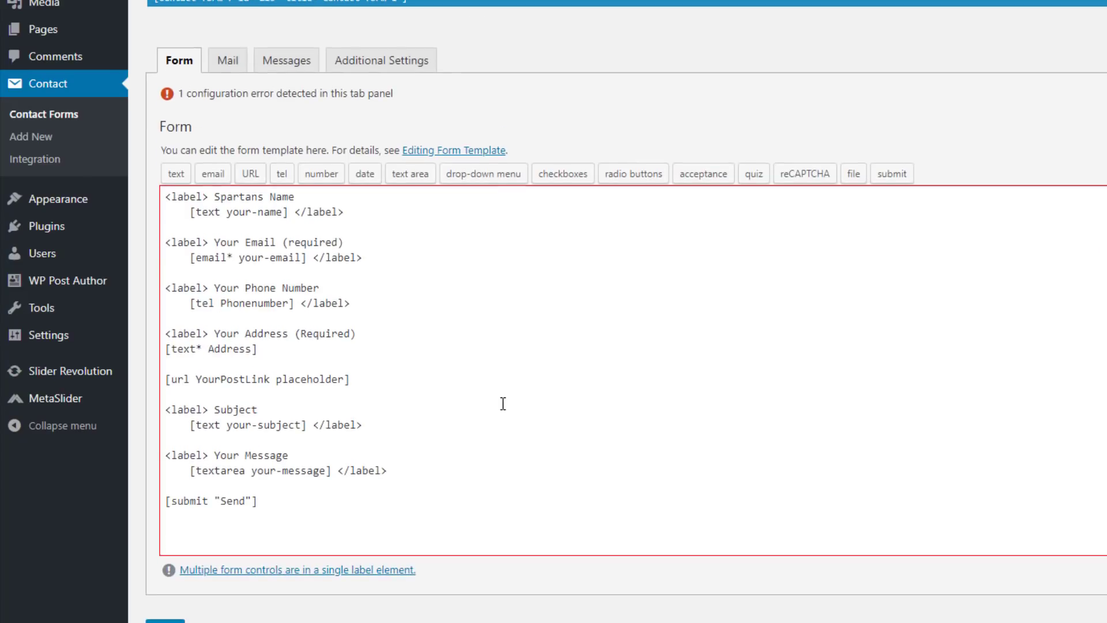
{"action": "left_click_drag", "start_coordinate": [447, 385], "coordinate": [168, 376]}
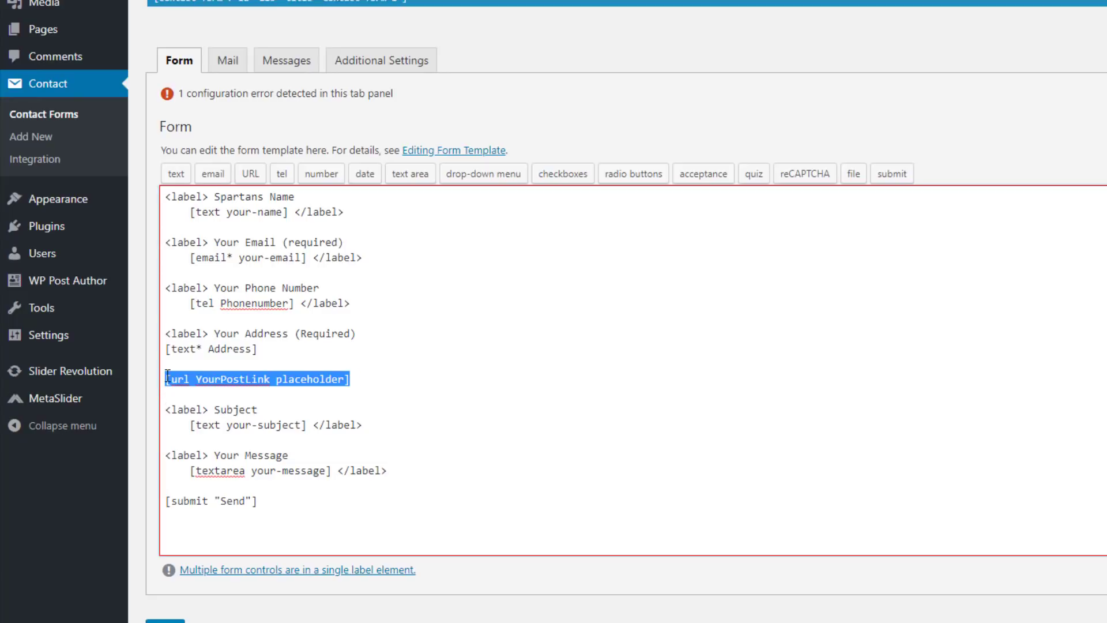
{"action": "key", "text": "Delete"}
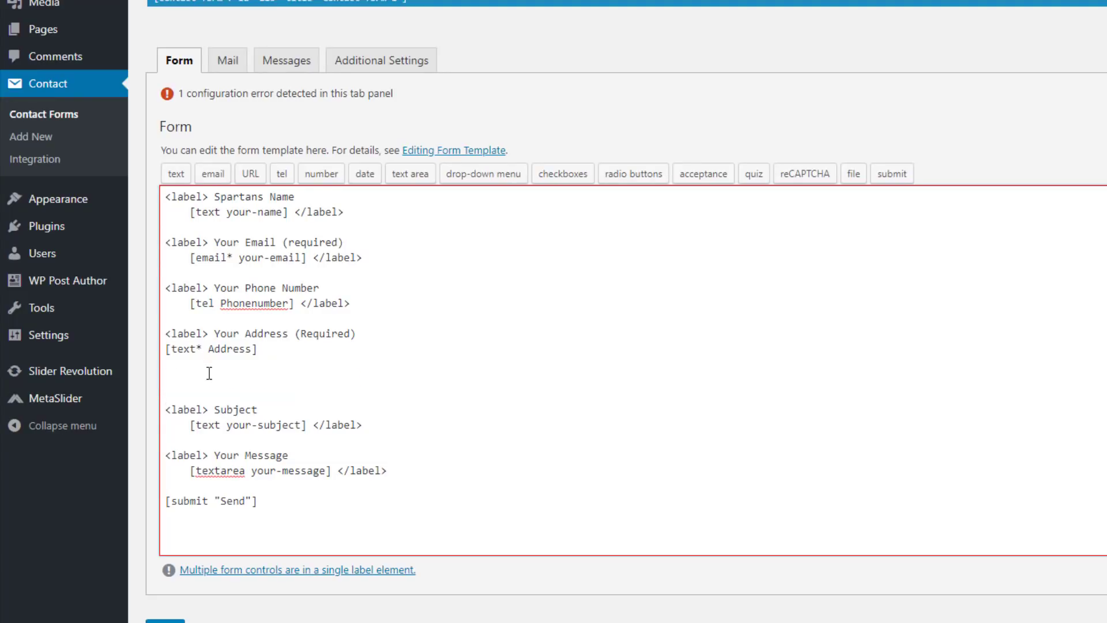
- Insert a URL form tag named YourPostURL below the address field, with the default value "Your Post URL" used as placeholder
{"action": "left_click", "coordinate": [251, 173]}
{"action": "left_click_drag", "start_coordinate": [706, 164], "coordinate": [632, 167]}
{"action": "type", "text": "Yo"}
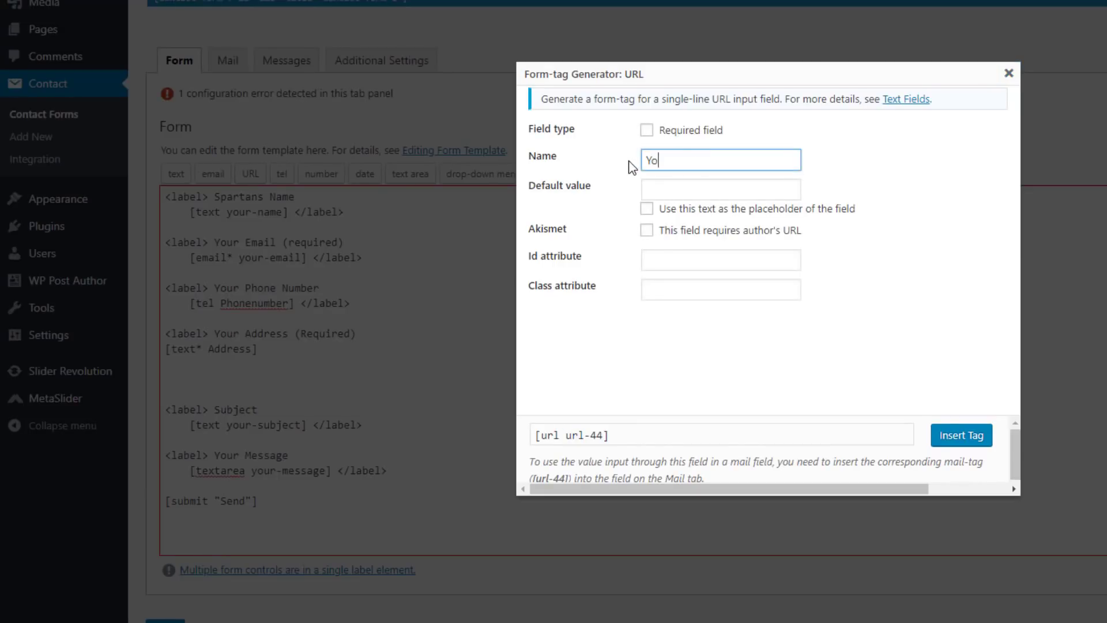
{"action": "type", "text": "ur Post URL"}
{"action": "key", "text": "ctrl+a"}
{"action": "key", "text": "ctrl+c"}
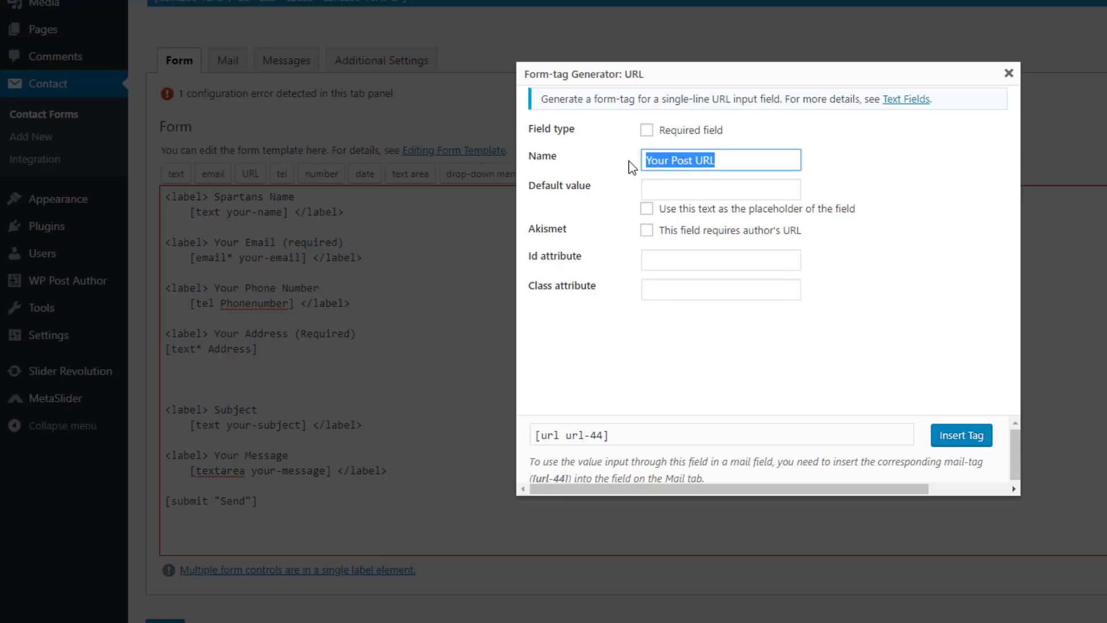
{"action": "left_click", "coordinate": [672, 186]}
{"action": "key", "text": "ctrl+v"}
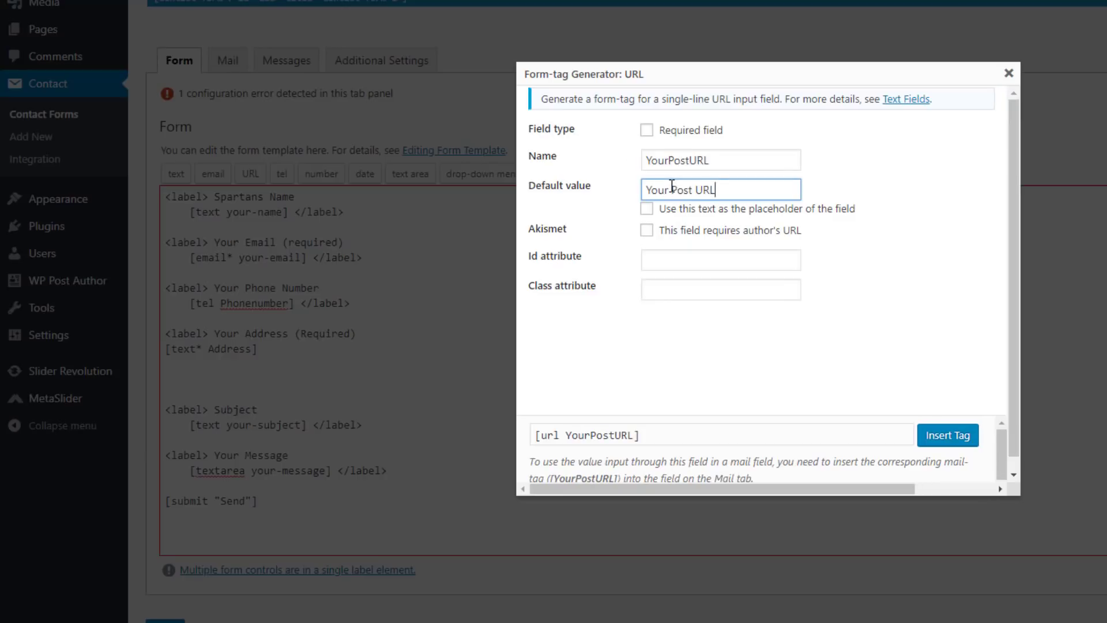
{"action": "left_click", "coordinate": [647, 209]}
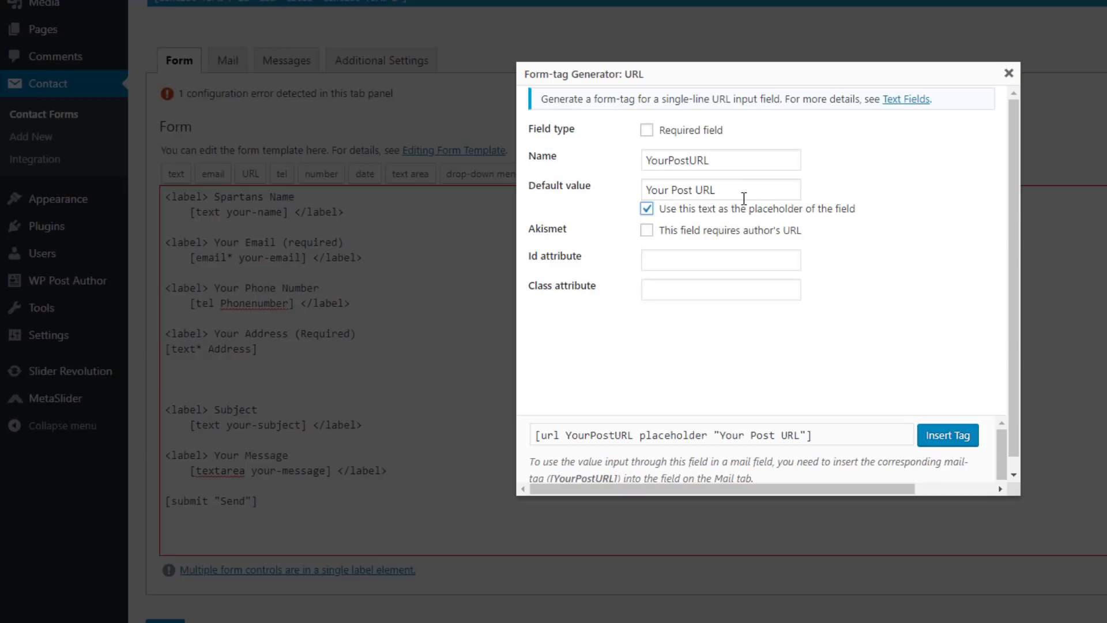
{"action": "left_click", "coordinate": [951, 438]}
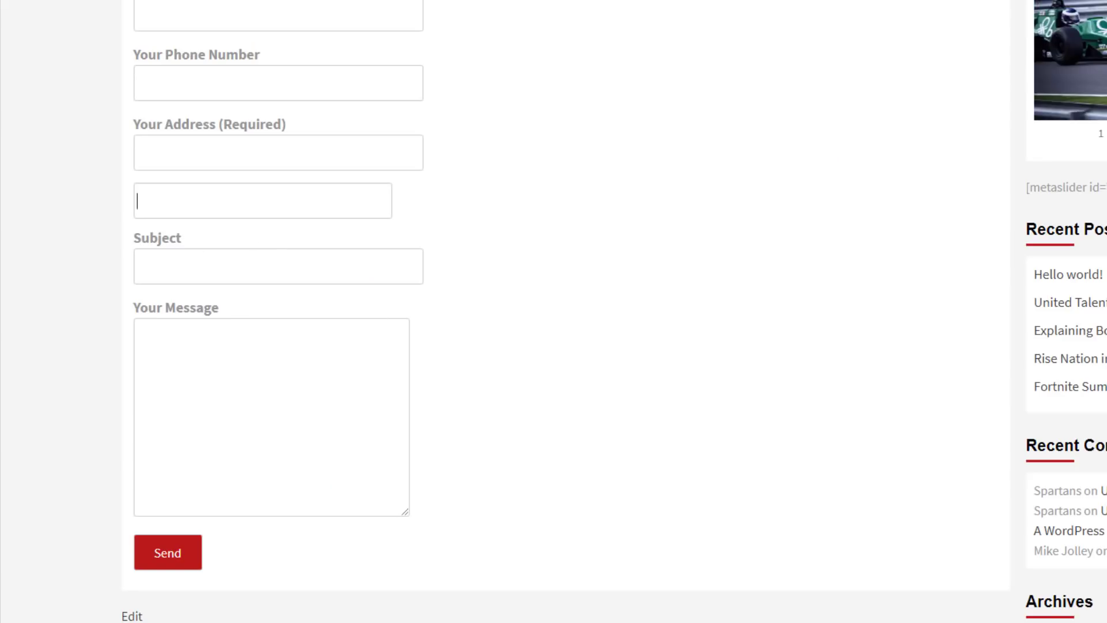
- Reload the practice page and check the placeholder in the URL field against the Subject field
{"action": "key", "text": "F5"}
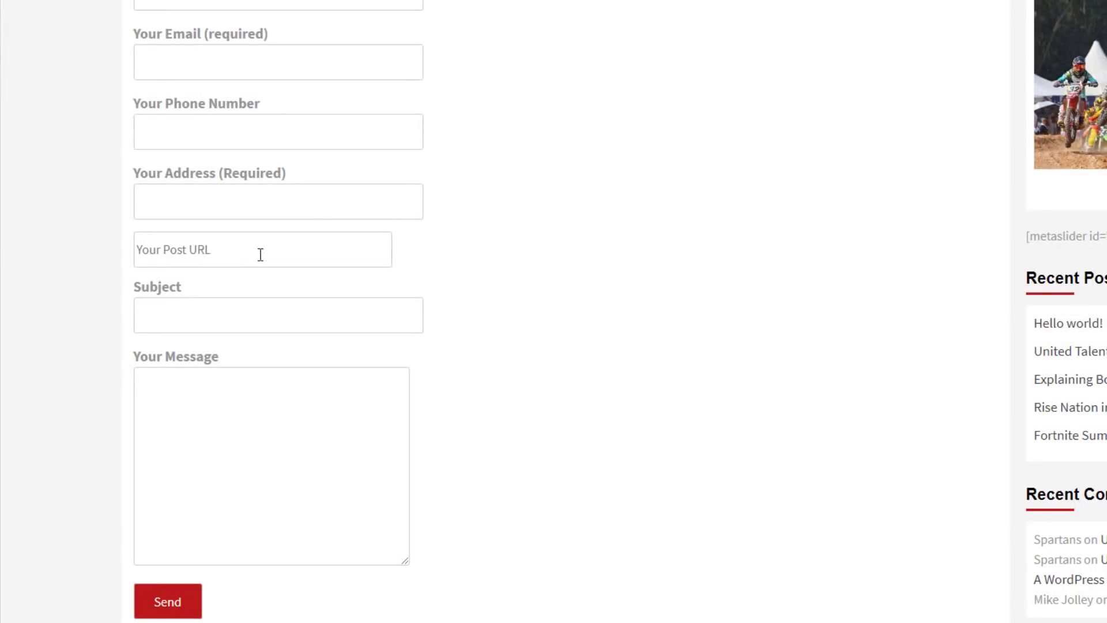
{"action": "left_click", "coordinate": [218, 260]}
{"action": "left_click", "coordinate": [197, 312]}
{"action": "left_click", "coordinate": [175, 255]}
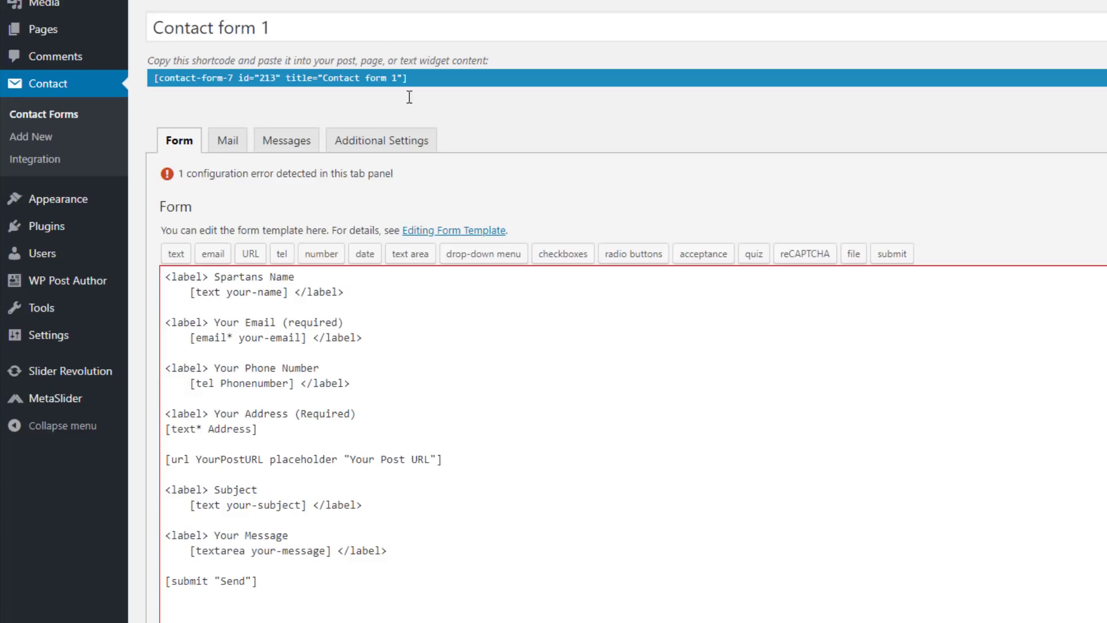
- Insert a date form tag named Date on its own line below the YourPostURL tag and save the contact form
{"action": "scroll", "coordinate": [427, 284], "scroll_direction": "down", "scroll_amount": 2}
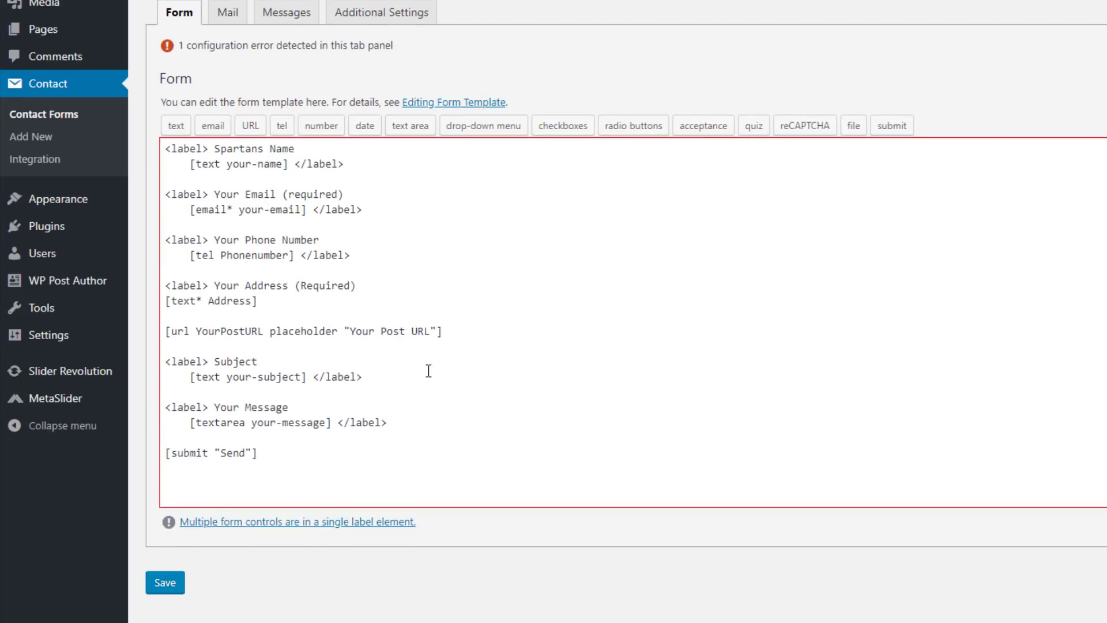
{"action": "left_click", "coordinate": [390, 371]}
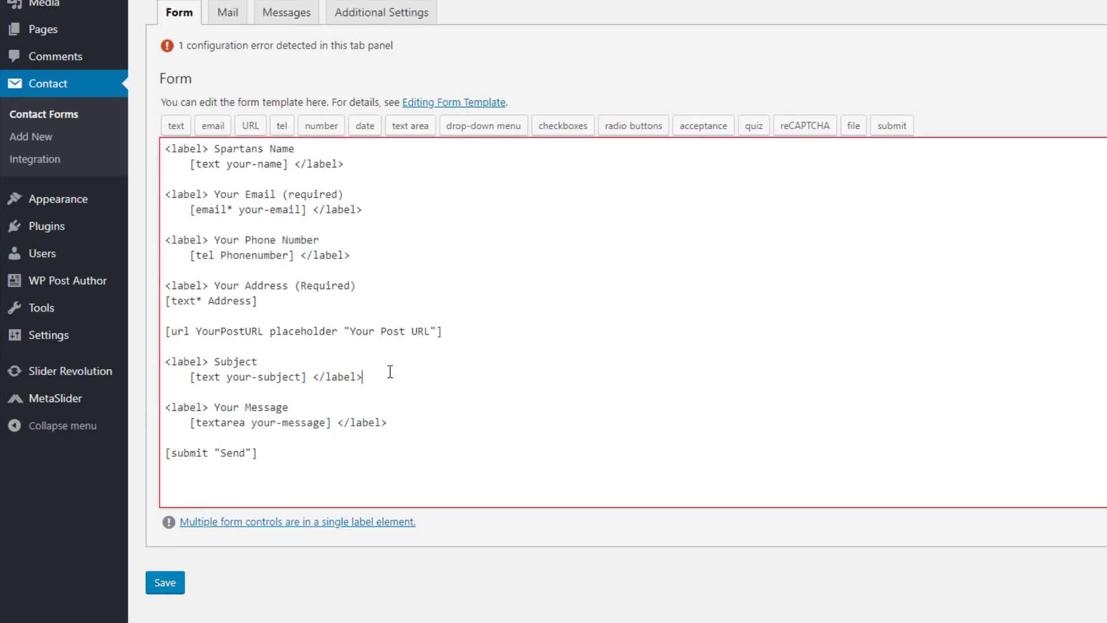
{"action": "left_click", "coordinate": [495, 324]}
{"action": "key", "text": "Return"}
{"action": "key", "text": "Return"}
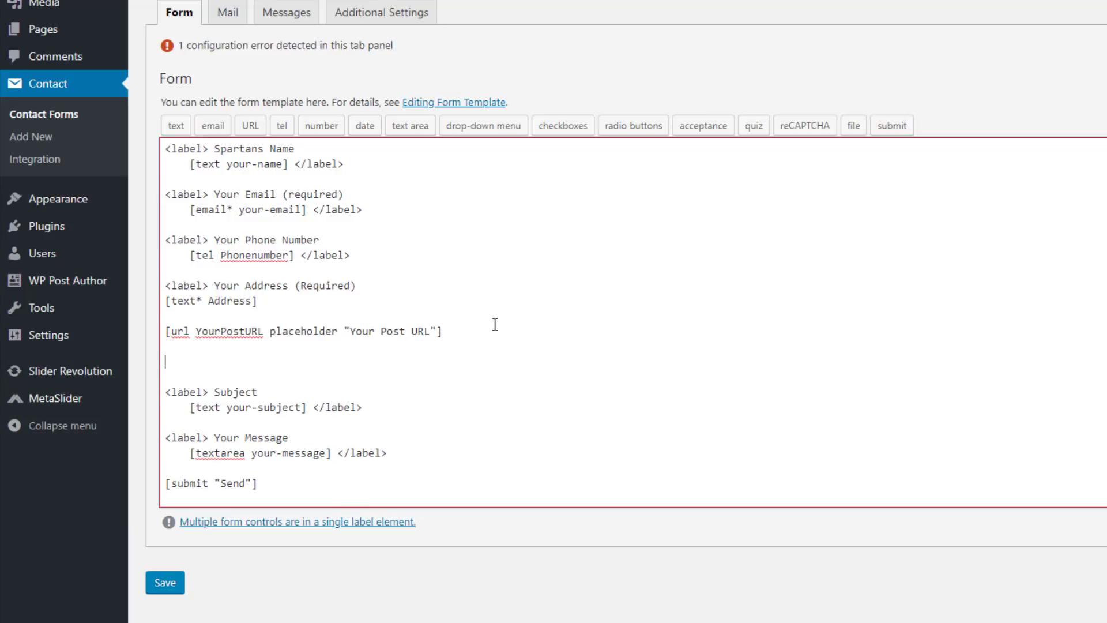
{"action": "left_click", "coordinate": [363, 141]}
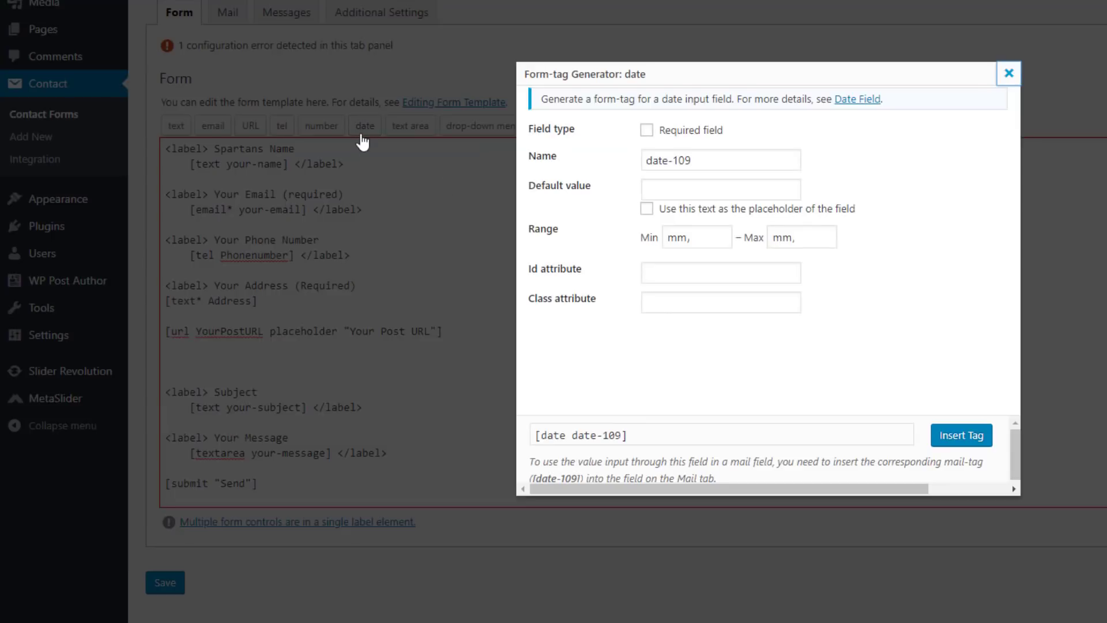
{"action": "left_click_drag", "start_coordinate": [729, 165], "coordinate": [608, 167]}
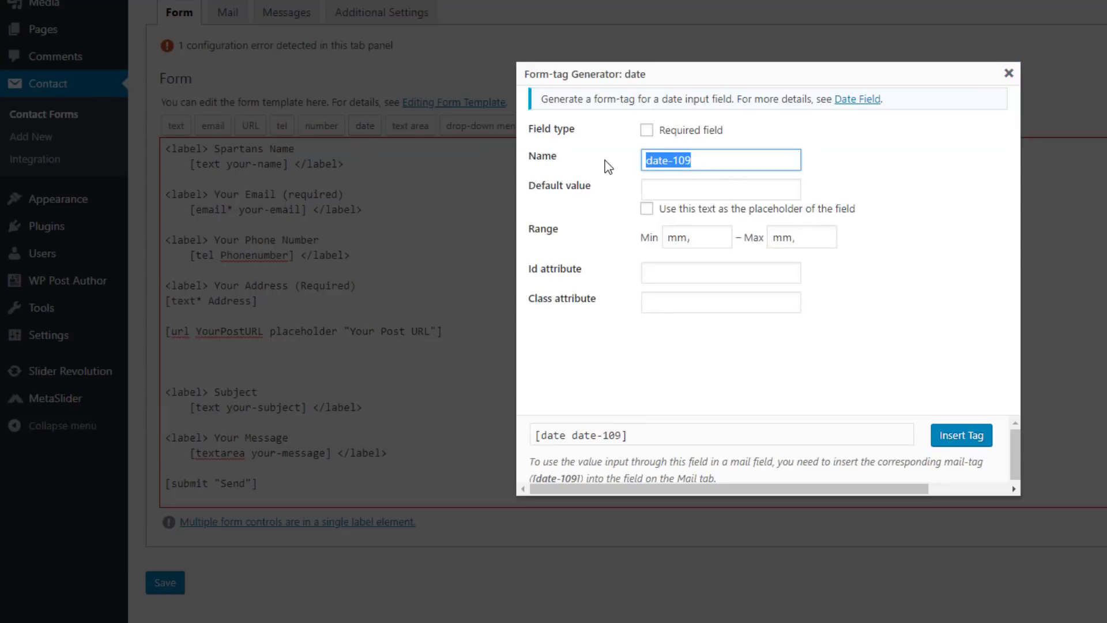
{"action": "type", "text": "Date"}
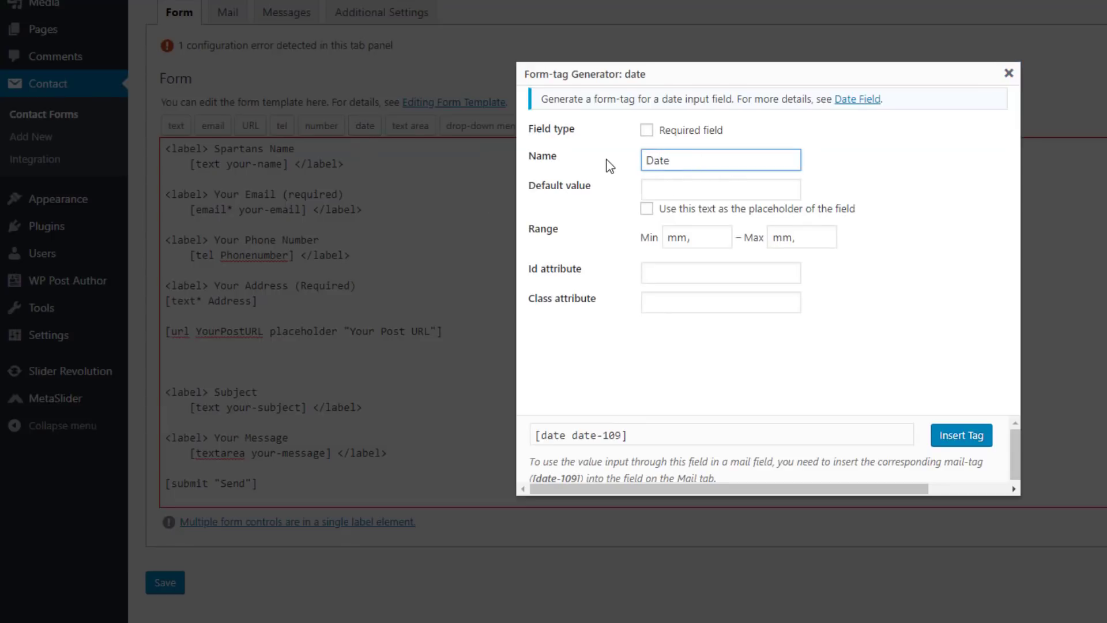
{"action": "left_click", "coordinate": [695, 188]}
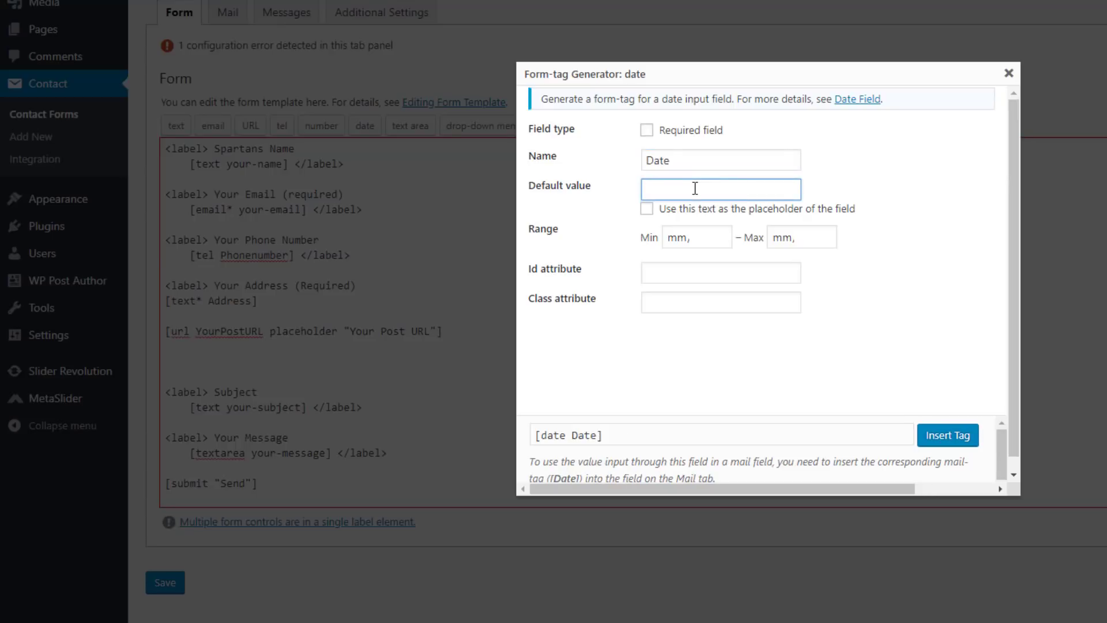
{"action": "left_click", "coordinate": [960, 436]}
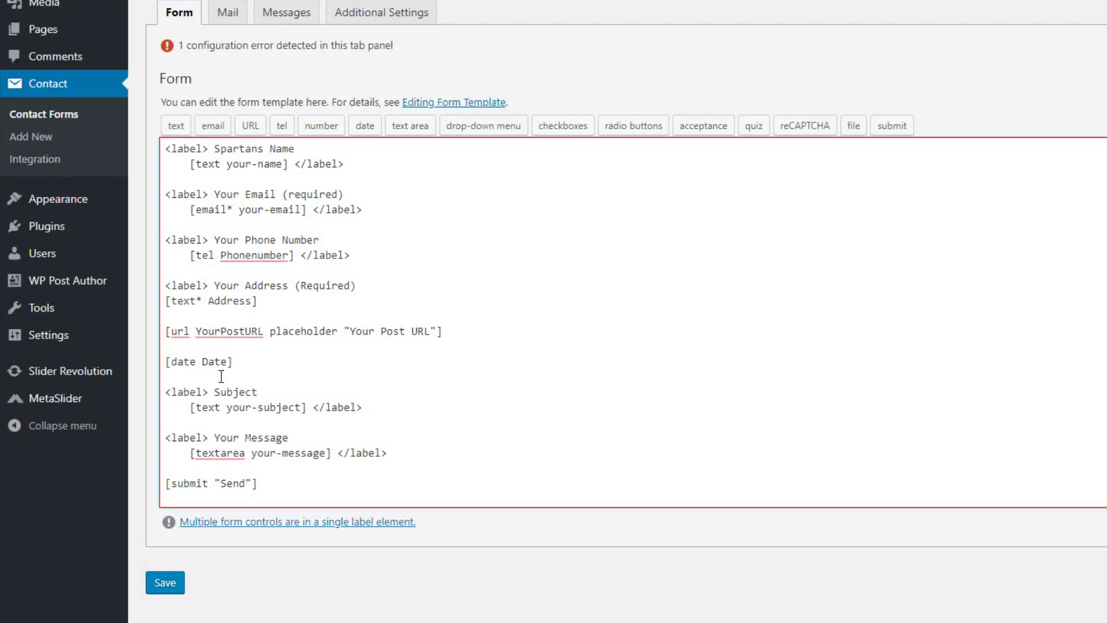
{"action": "left_click", "coordinate": [166, 583]}
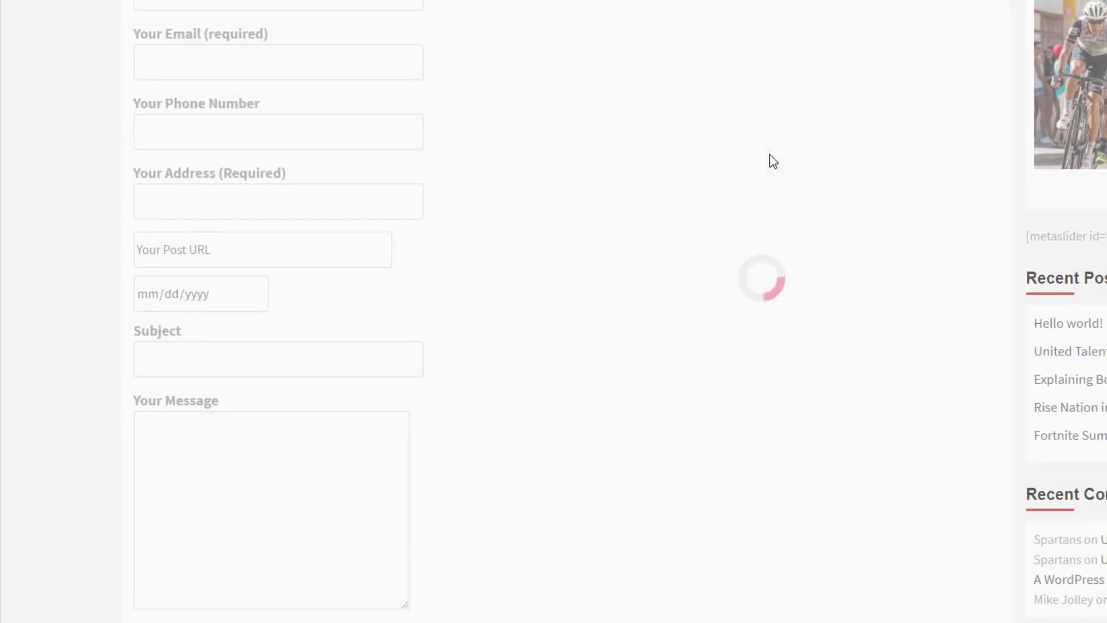
- Test the date field on the practice page by stepping it to 01/01/2018 and picking January 24, 2018 from its calendar
{"action": "left_click", "coordinate": [206, 297]}
{"action": "left_click", "coordinate": [243, 286]}
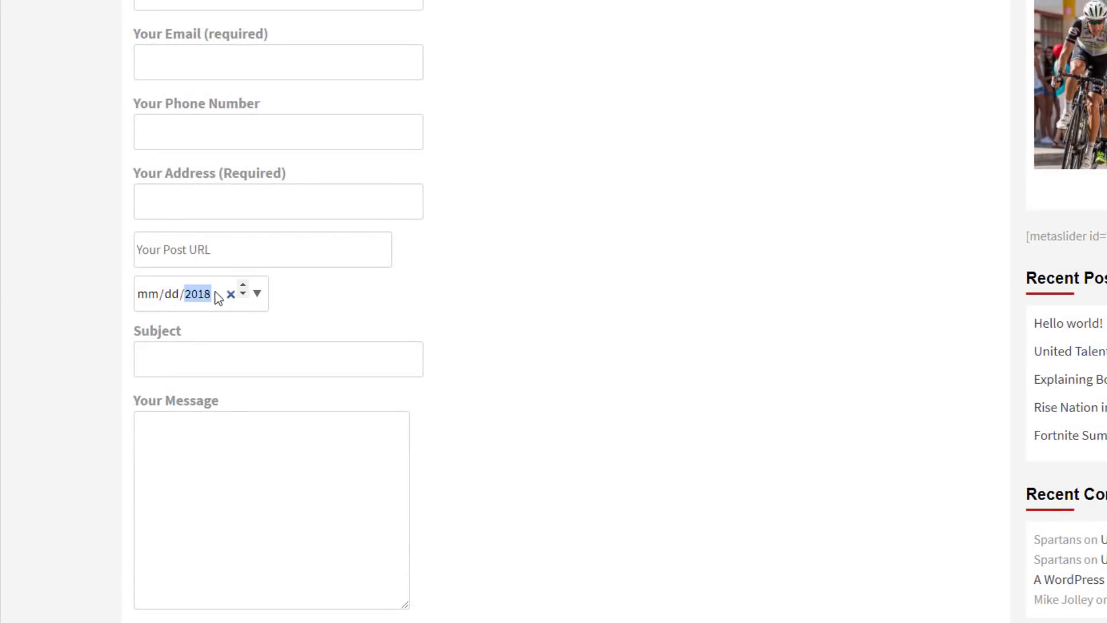
{"action": "left_click", "coordinate": [173, 295]}
{"action": "left_click", "coordinate": [243, 286]}
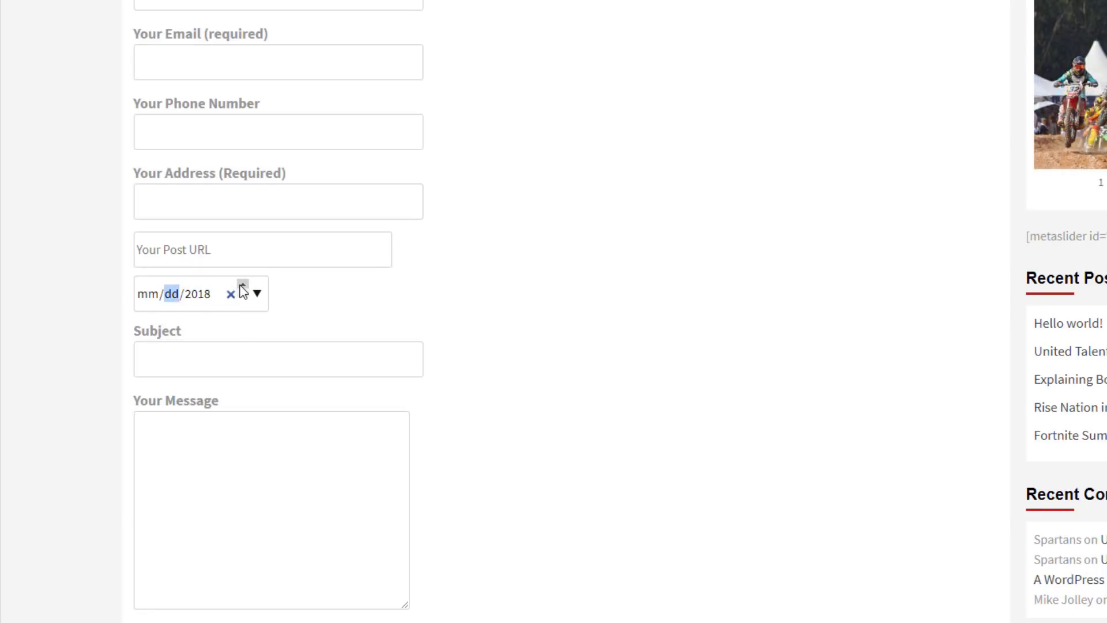
{"action": "left_click", "coordinate": [155, 299]}
{"action": "left_click", "coordinate": [243, 287]}
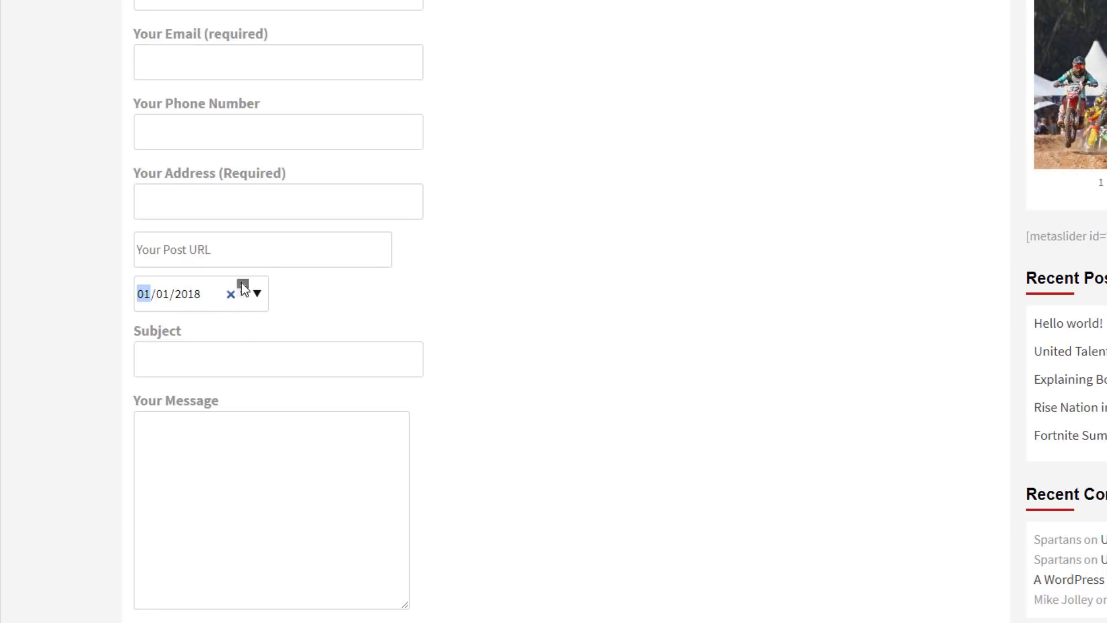
{"action": "left_click", "coordinate": [257, 294]}
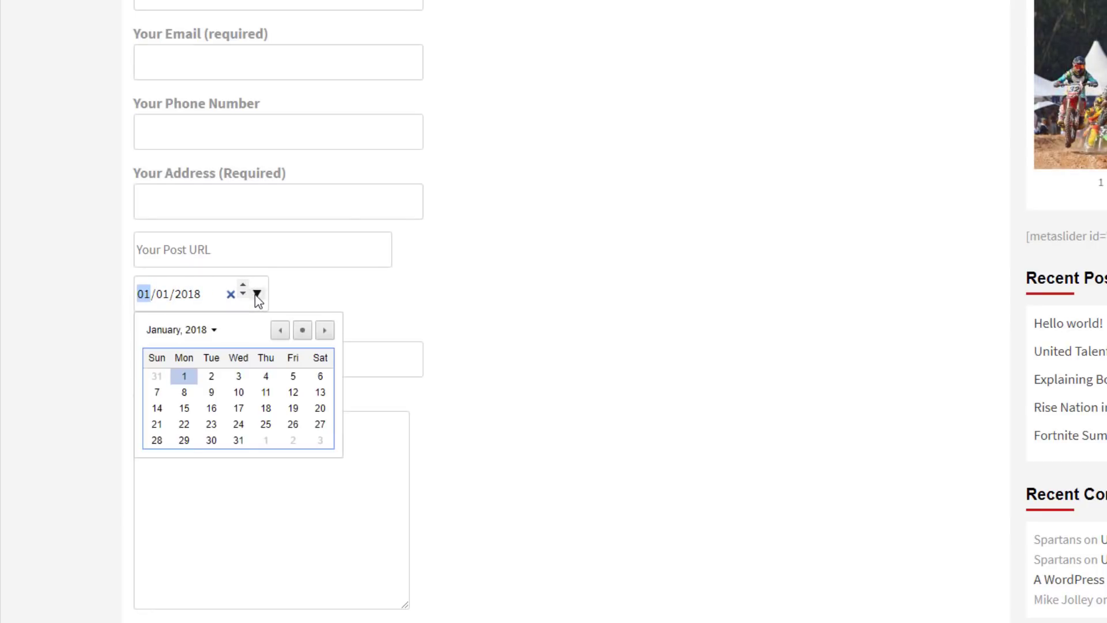
{"action": "left_click", "coordinate": [238, 427]}
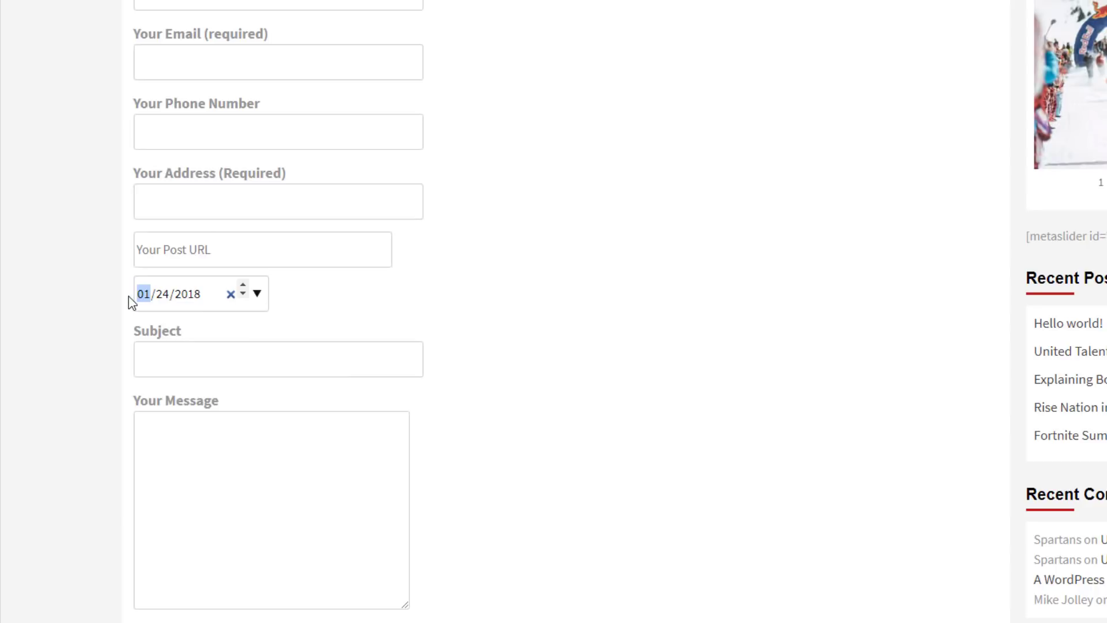
{"action": "left_click", "coordinate": [631, 260]}
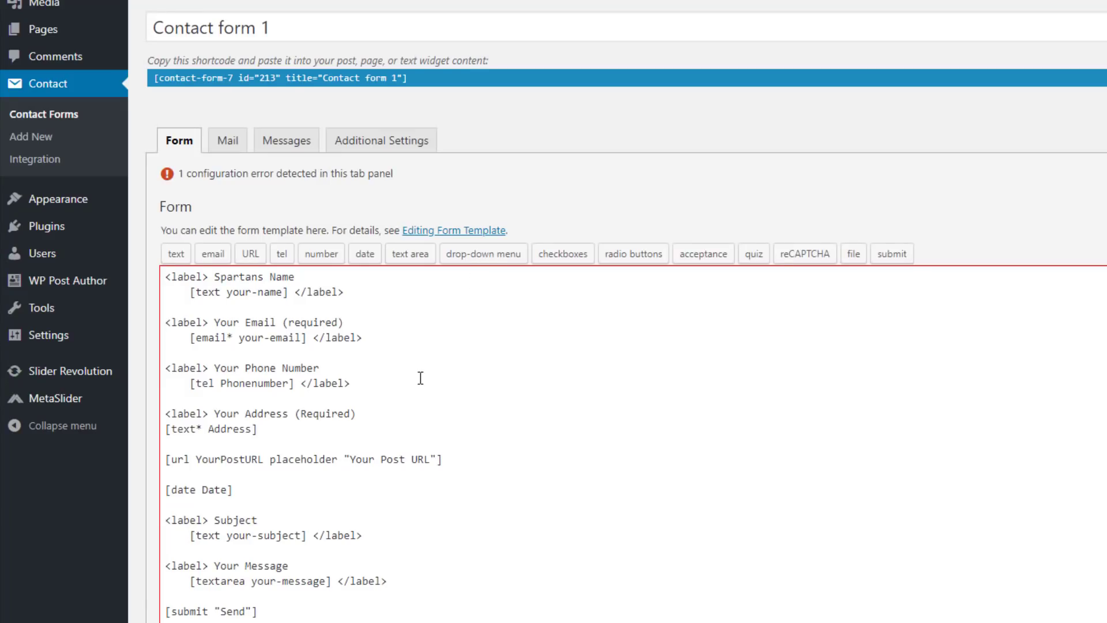
- Start a drop-down menu form tag on a new line below the date tag and name it "YourChoices:"
{"action": "scroll", "coordinate": [403, 392], "scroll_direction": "down", "scroll_amount": 2}
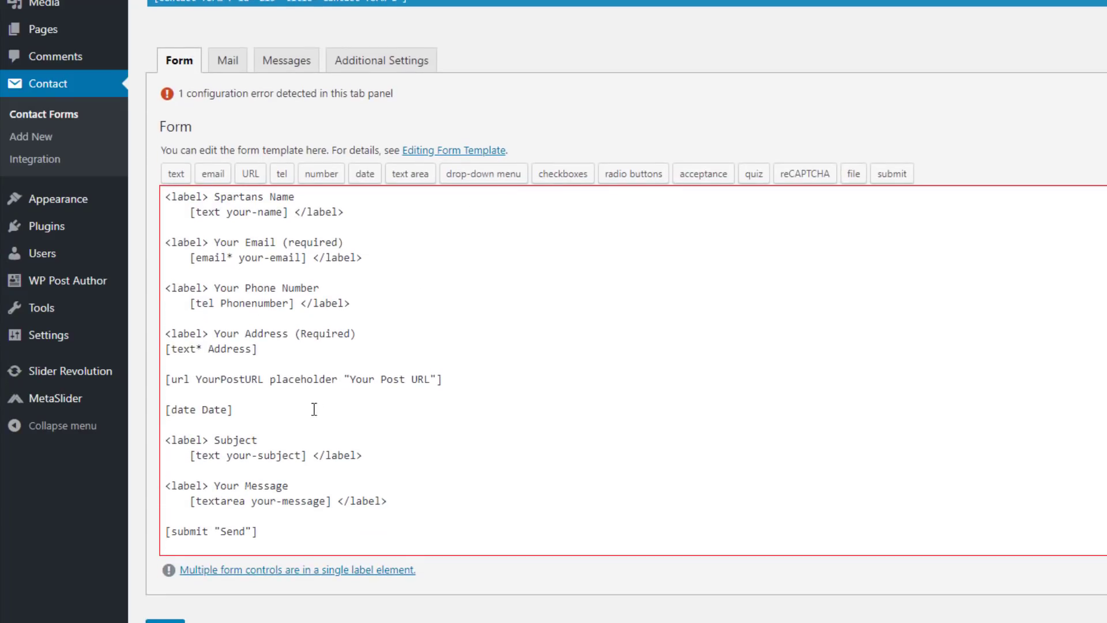
{"action": "left_click", "coordinate": [295, 424]}
{"action": "key", "text": "Return"}
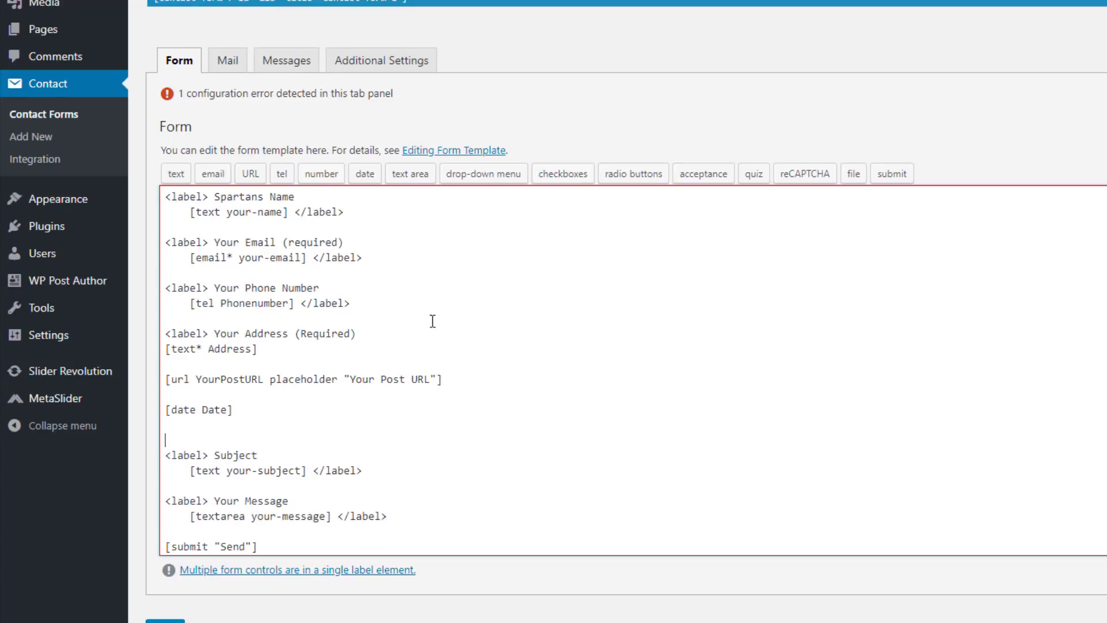
{"action": "left_click", "coordinate": [489, 185]}
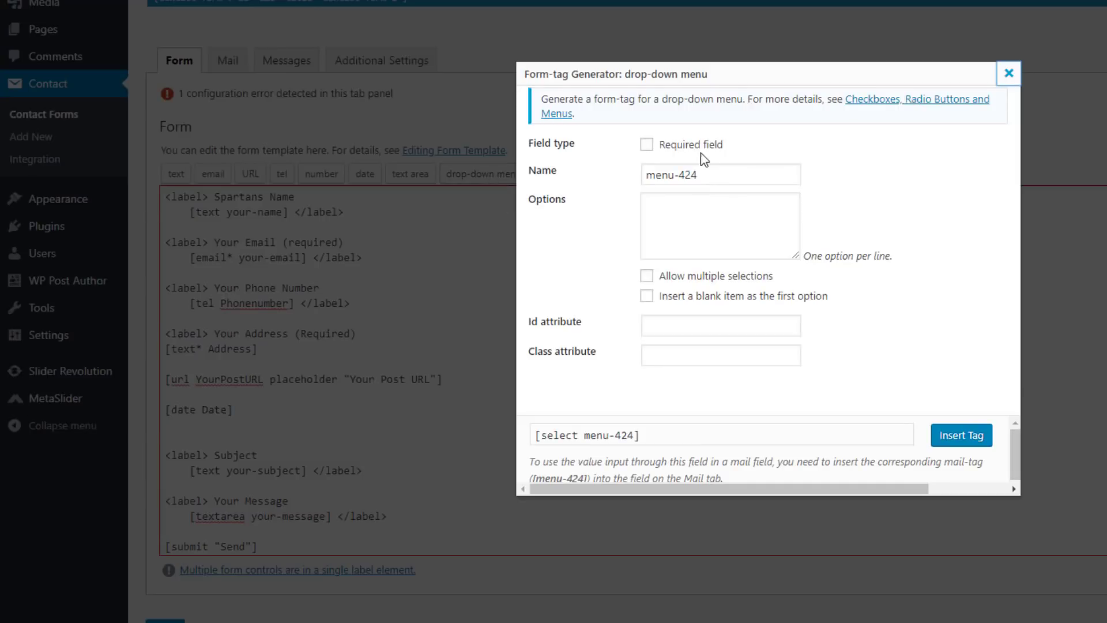
{"action": "left_click_drag", "start_coordinate": [729, 175], "coordinate": [630, 181]}
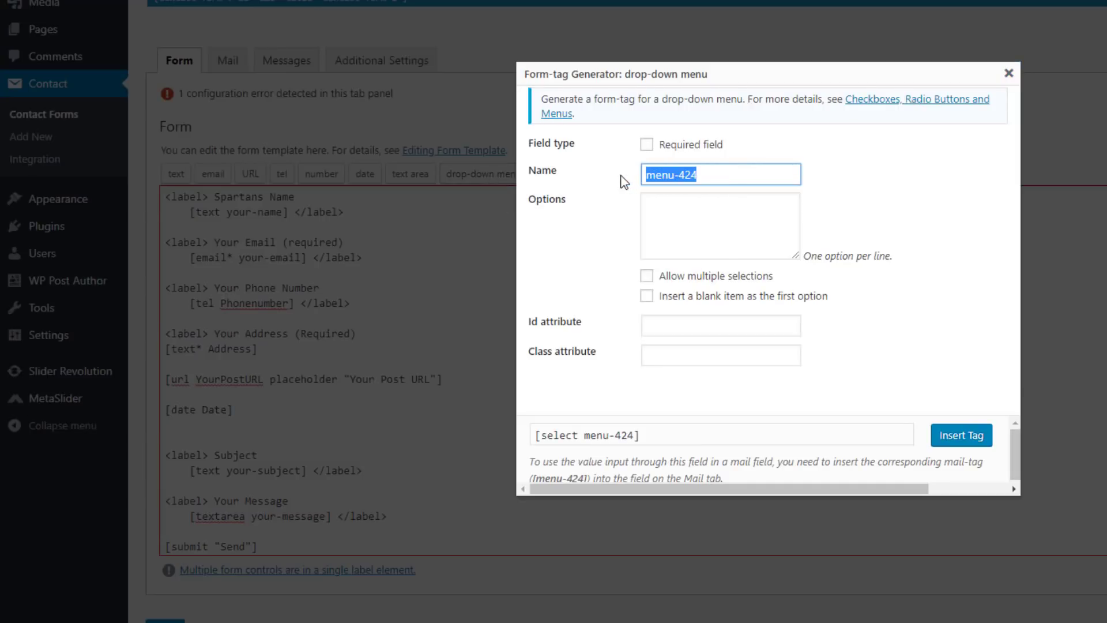
{"action": "type", "text": "Your Choices"}
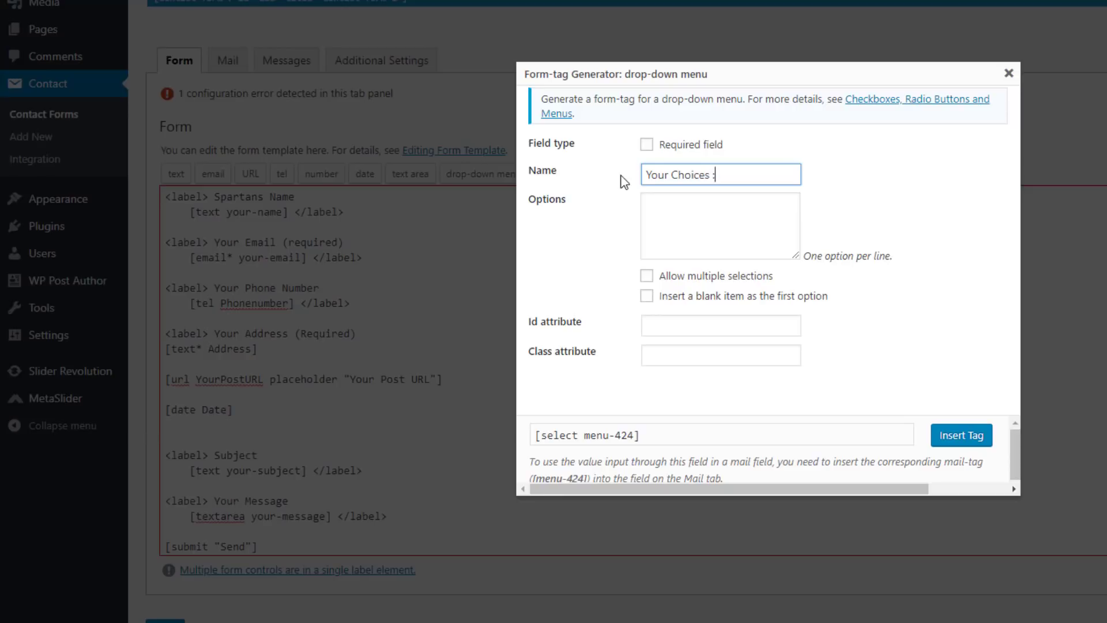
{"action": "type", "text": " :"}
- Enter Choice # 1, Choice # 2 and Choice # 3 as the drop-down menu's options, one per line
{"action": "left_click", "coordinate": [692, 215]}
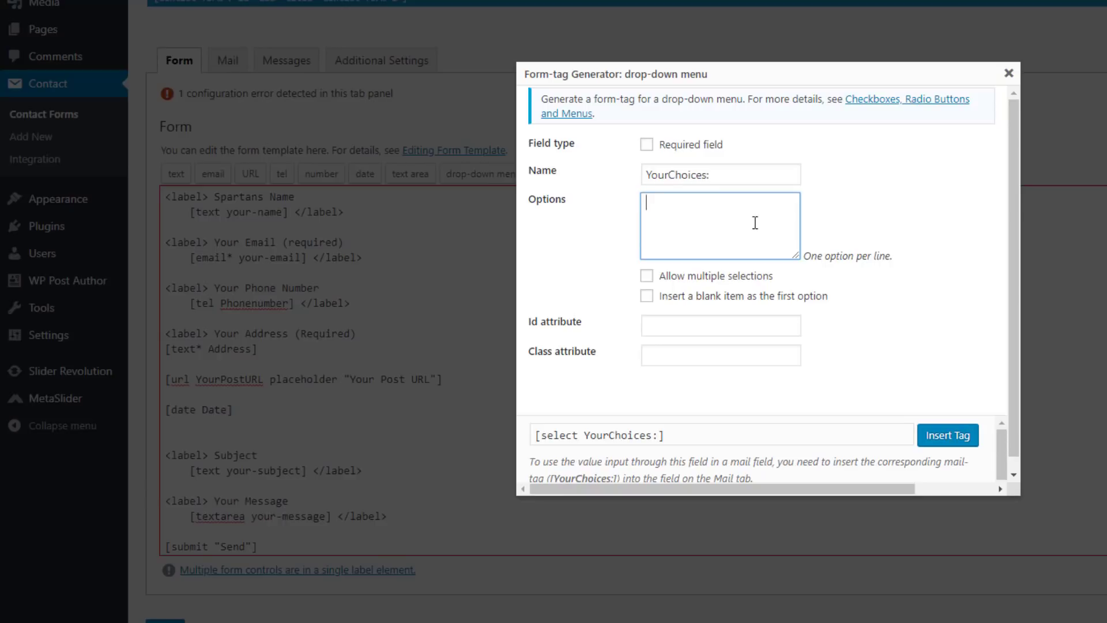
{"action": "type", "text": "Choice # 1"}
{"action": "key", "text": "Return"}
{"action": "type", "text": "Choice # 2"}
{"action": "key", "text": "Return"}
{"action": "type", "text": "Choice"}
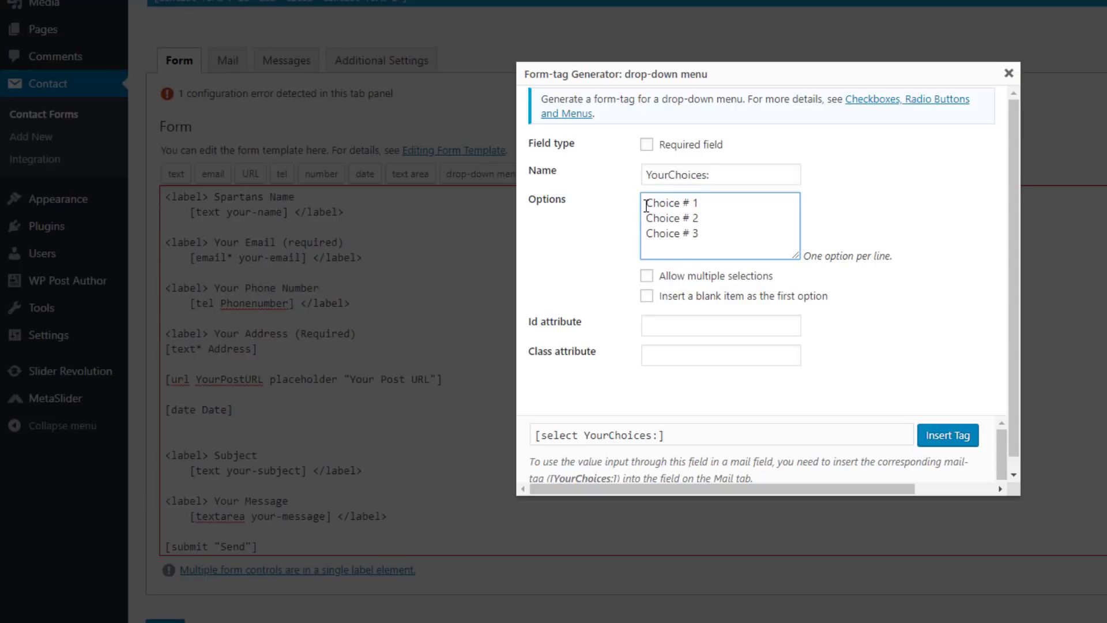
- Allow multiple selections with a blank first option, and insert the drop-down tag followed by an empty line
{"action": "left_click", "coordinate": [647, 277]}
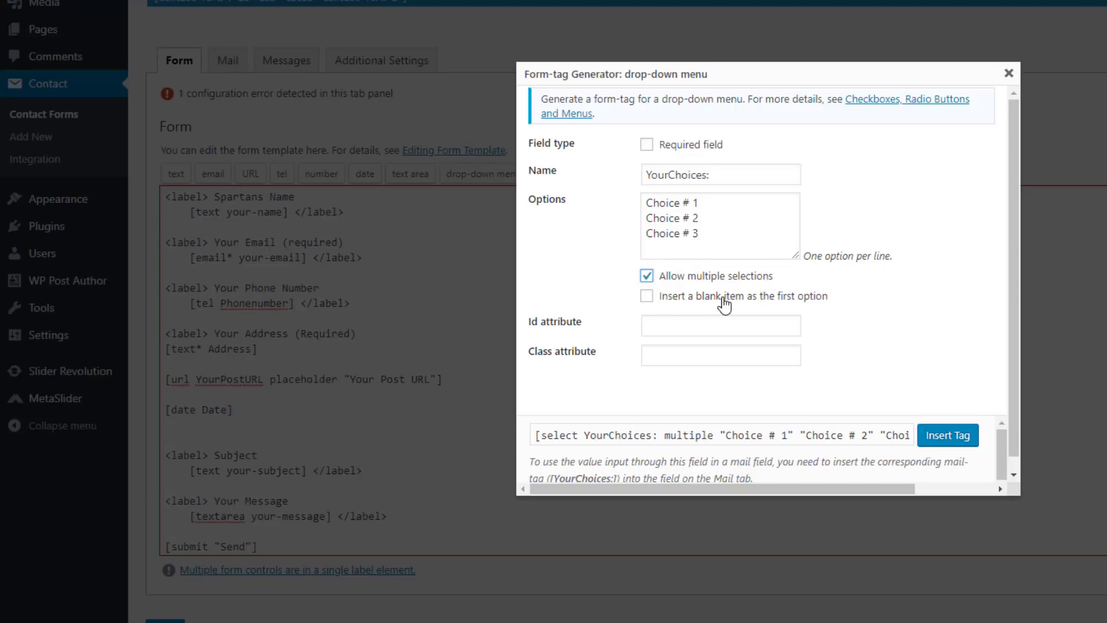
{"action": "left_click", "coordinate": [646, 296]}
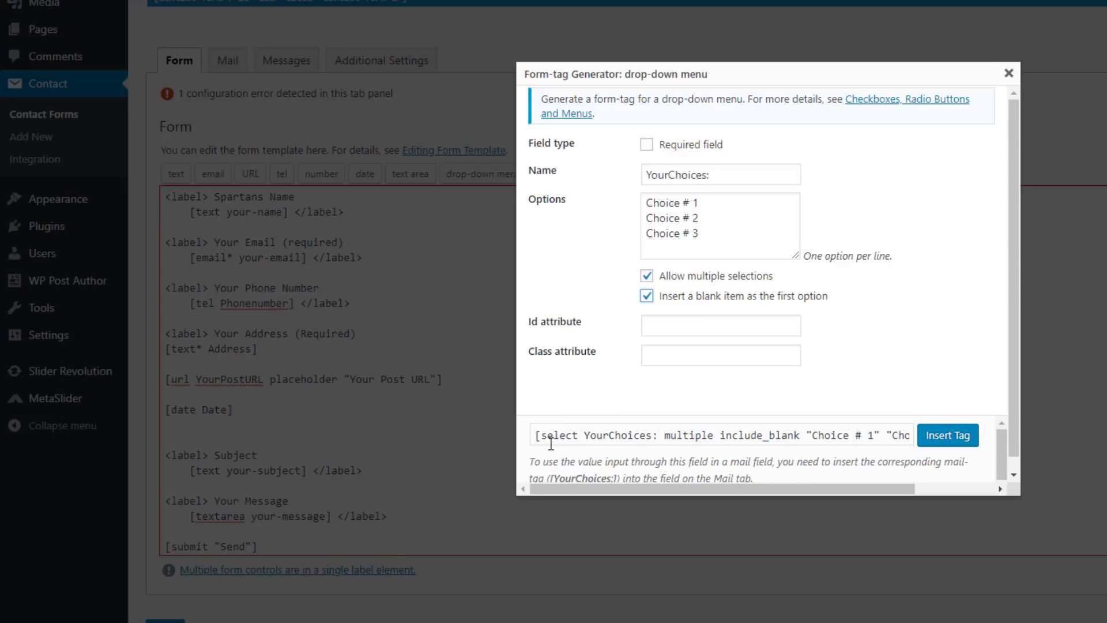
{"action": "left_click", "coordinate": [948, 436]}
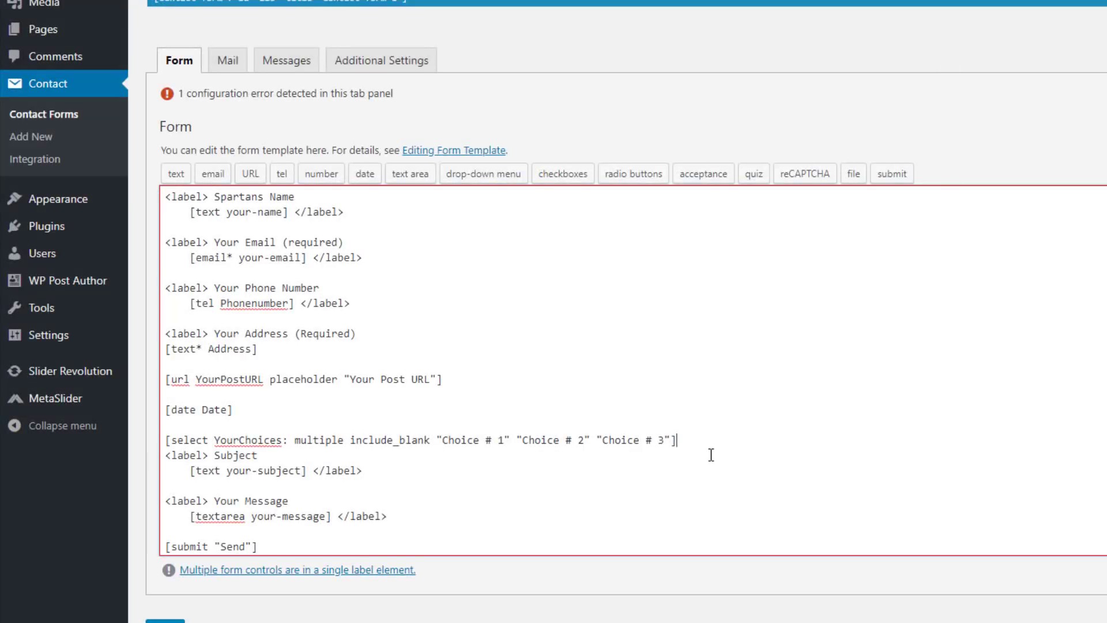
{"action": "key", "text": "Return"}
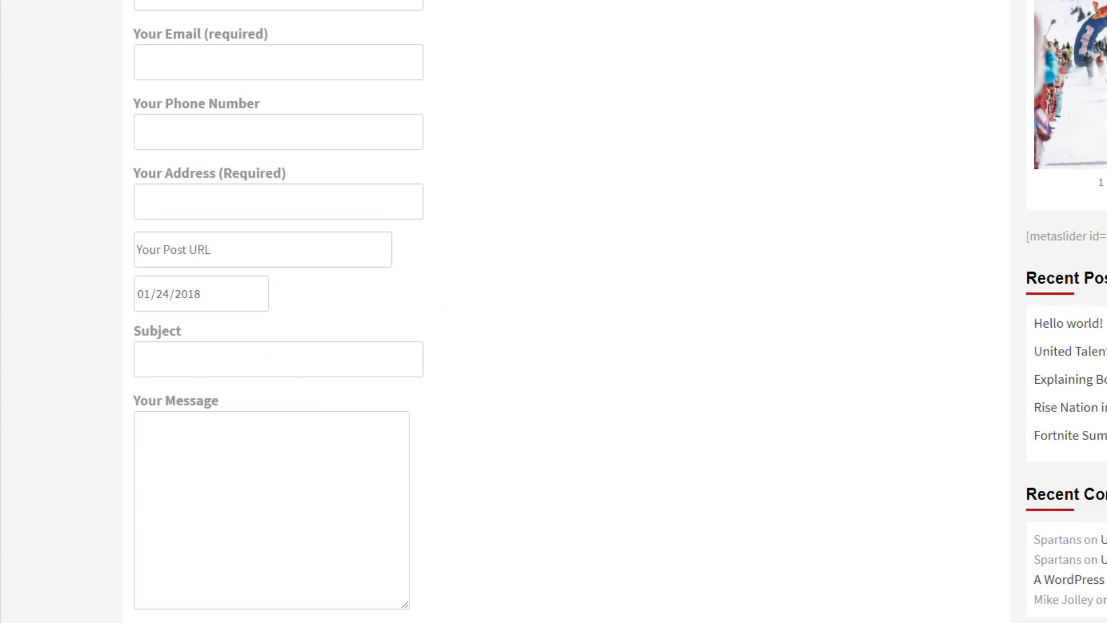
- Reload the practice page and test the choices list by selecting single entries, then Choice # 1, # 2 and # 3 together
{"action": "key", "text": "F5"}
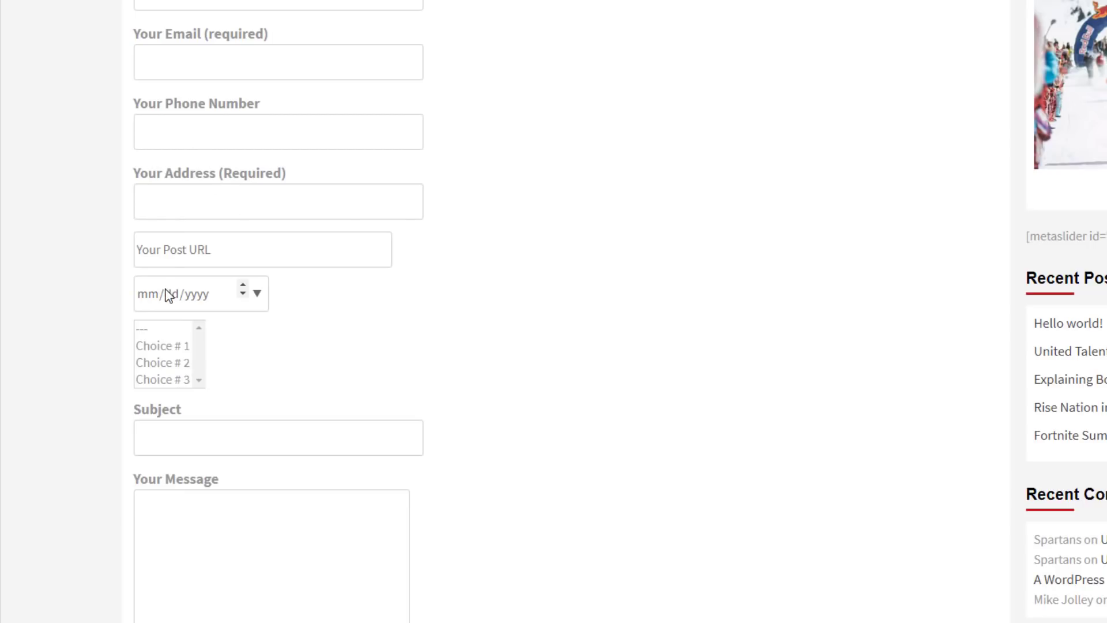
{"action": "left_click", "coordinate": [167, 329]}
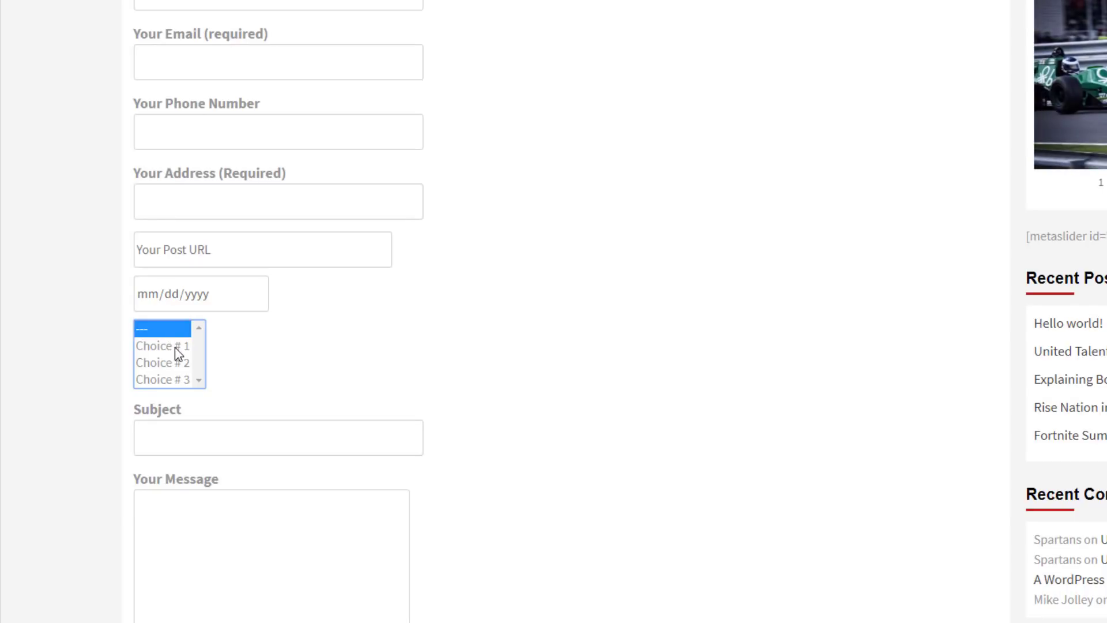
{"action": "left_click", "coordinate": [175, 347]}
{"action": "left_click", "coordinate": [173, 363]}
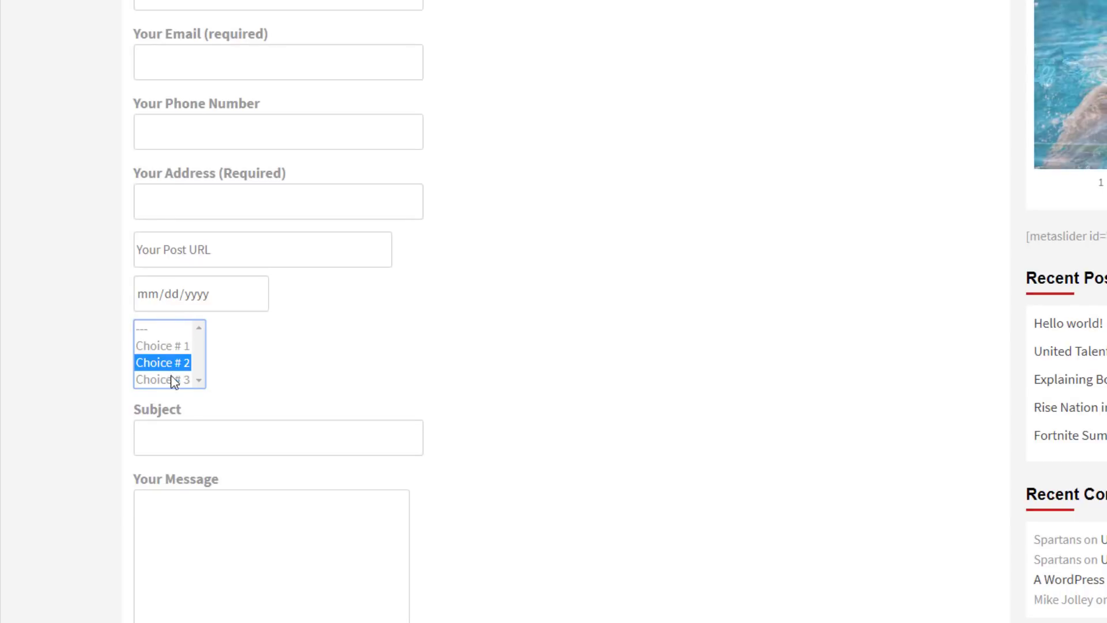
{"action": "left_click", "coordinate": [173, 380]}
{"action": "left_click", "coordinate": [172, 346]}
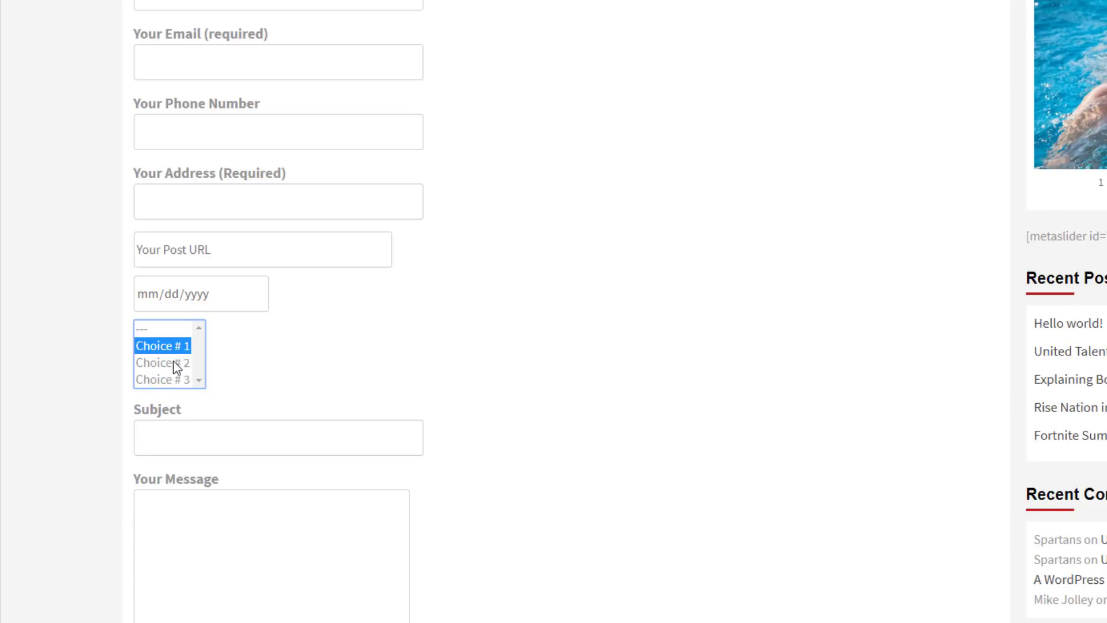
{"action": "left_click", "coordinate": [175, 363], "text": "ctrl"}
{"action": "left_click", "coordinate": [174, 380], "text": "ctrl"}
{"action": "left_click", "coordinate": [273, 326]}
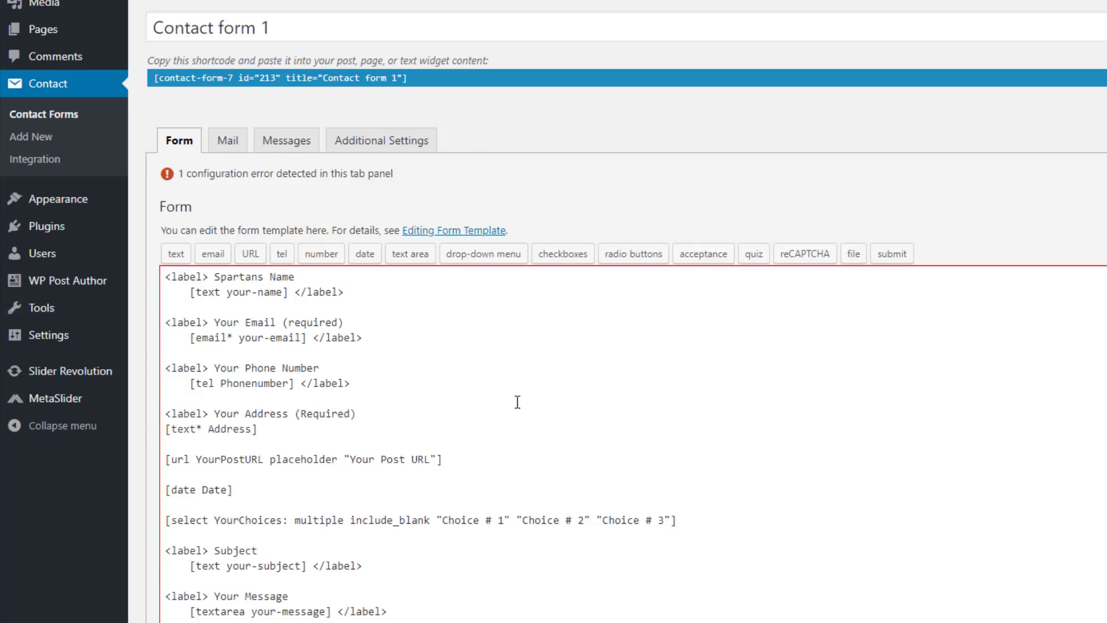
- Delete the include_blank option from the YourChoices: drop-down tag and reload the practice page
{"action": "scroll", "coordinate": [517, 402], "scroll_direction": "down", "scroll_amount": 1}
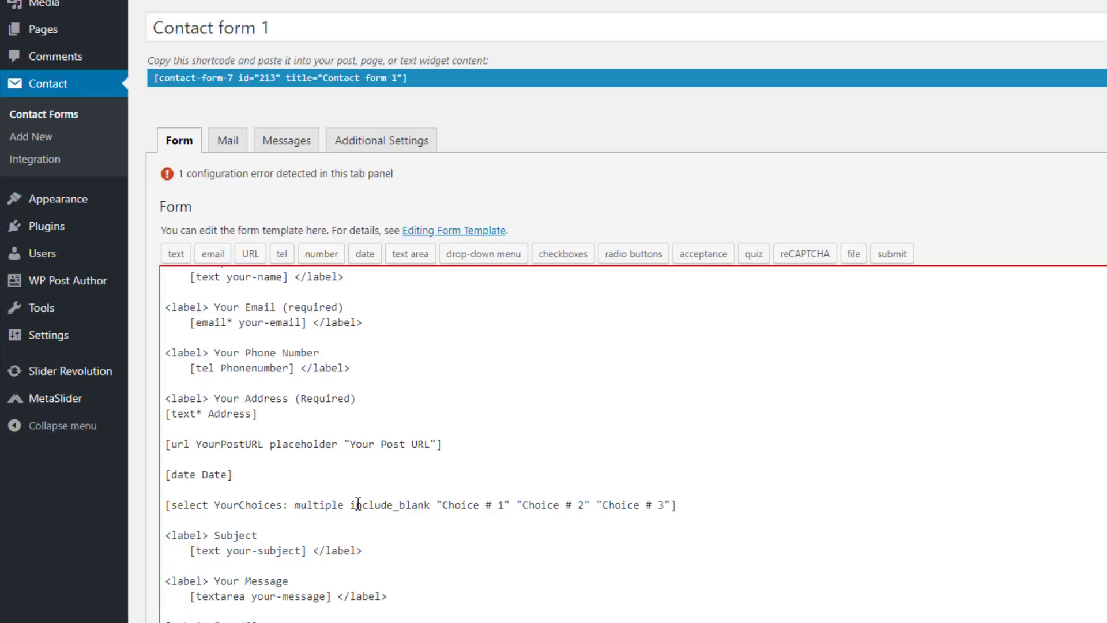
{"action": "left_click_drag", "start_coordinate": [432, 505], "coordinate": [350, 506]}
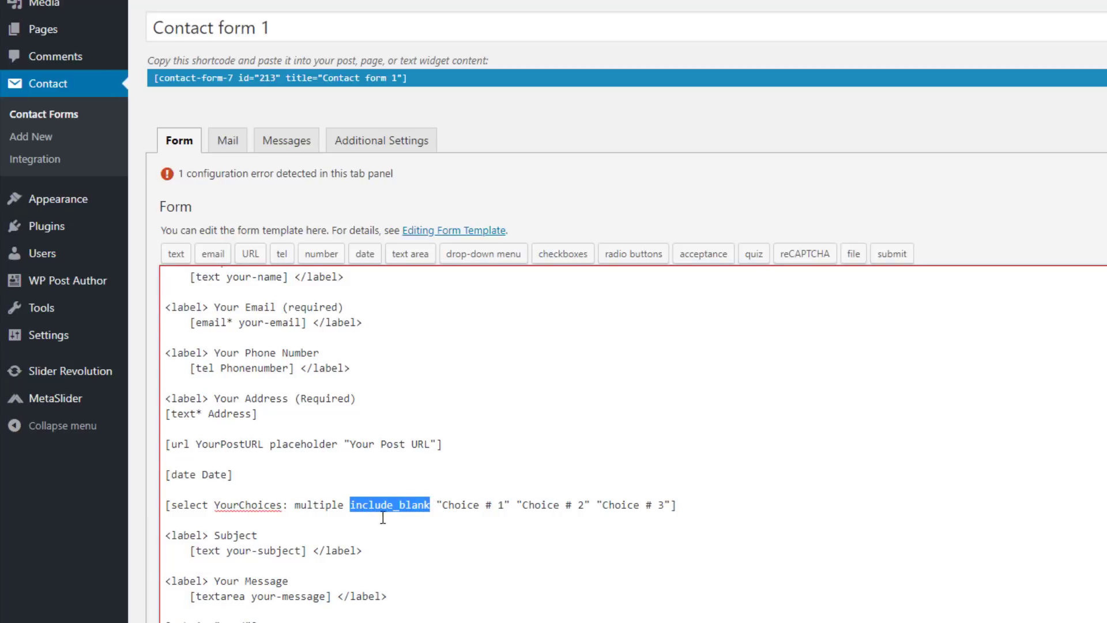
{"action": "key", "text": "BackSpace"}
{"action": "key", "text": "BackSpace"}
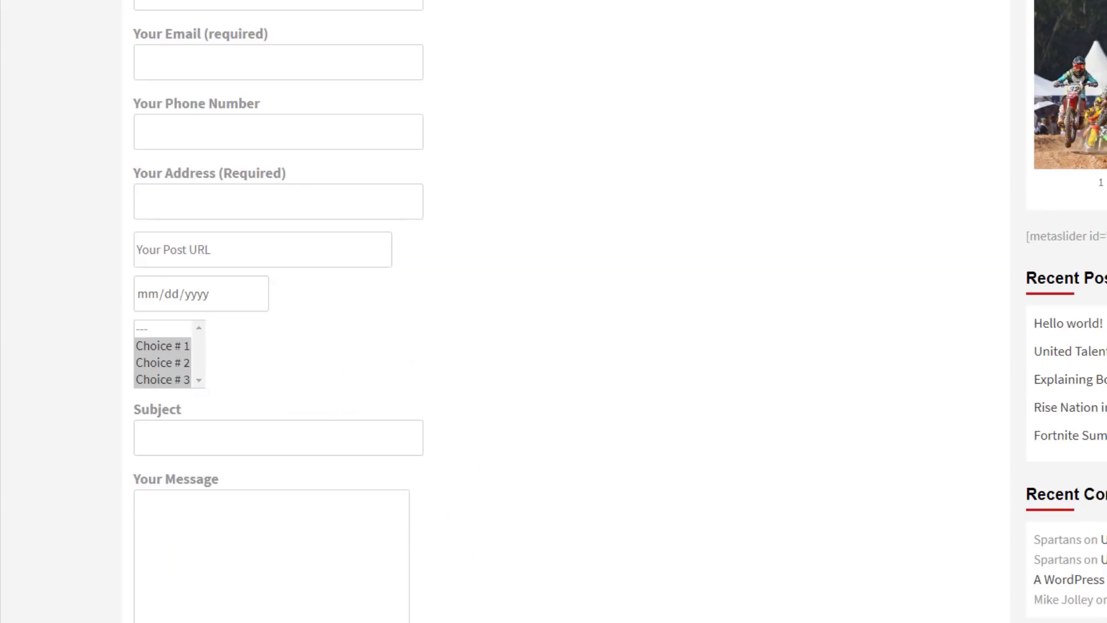
{"action": "key", "text": "F5"}
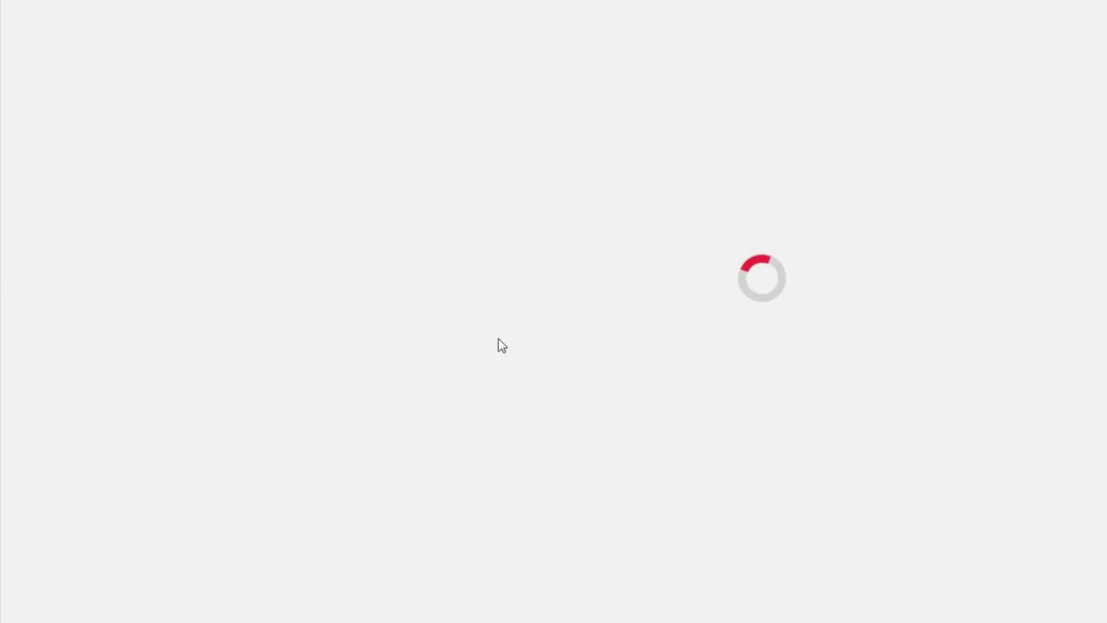
- Test the choices list on the practice page by selecting Choice # 1, Choice # 2 and Choice # 3 in turn
{"action": "left_click", "coordinate": [194, 331]}
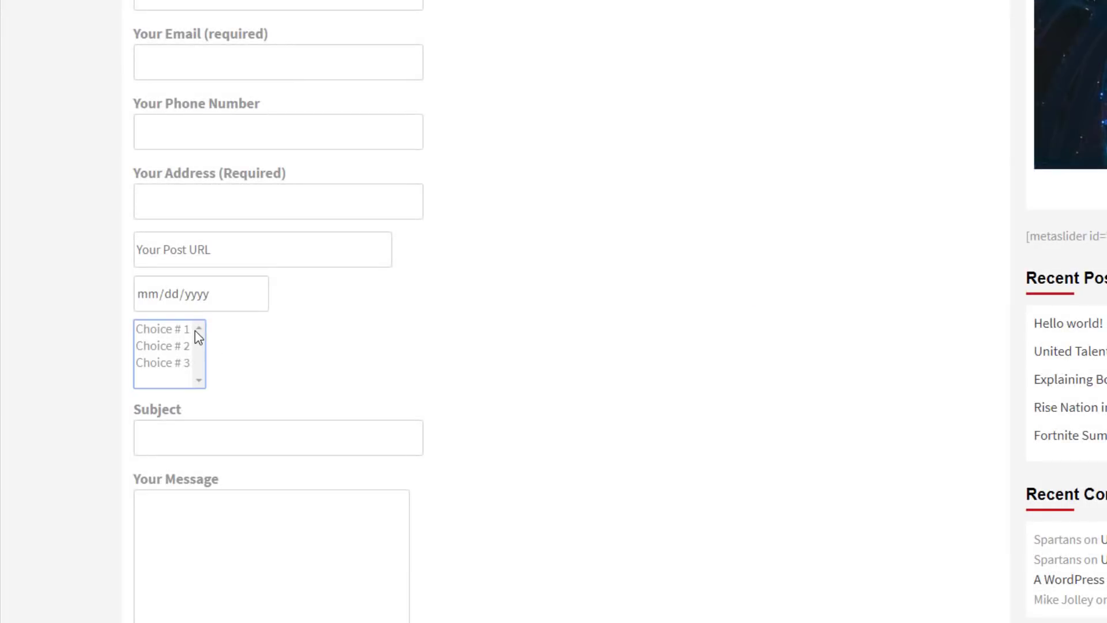
{"action": "left_click", "coordinate": [175, 332]}
{"action": "left_click", "coordinate": [173, 347]}
{"action": "left_click", "coordinate": [177, 364]}
{"action": "left_click", "coordinate": [173, 337]}
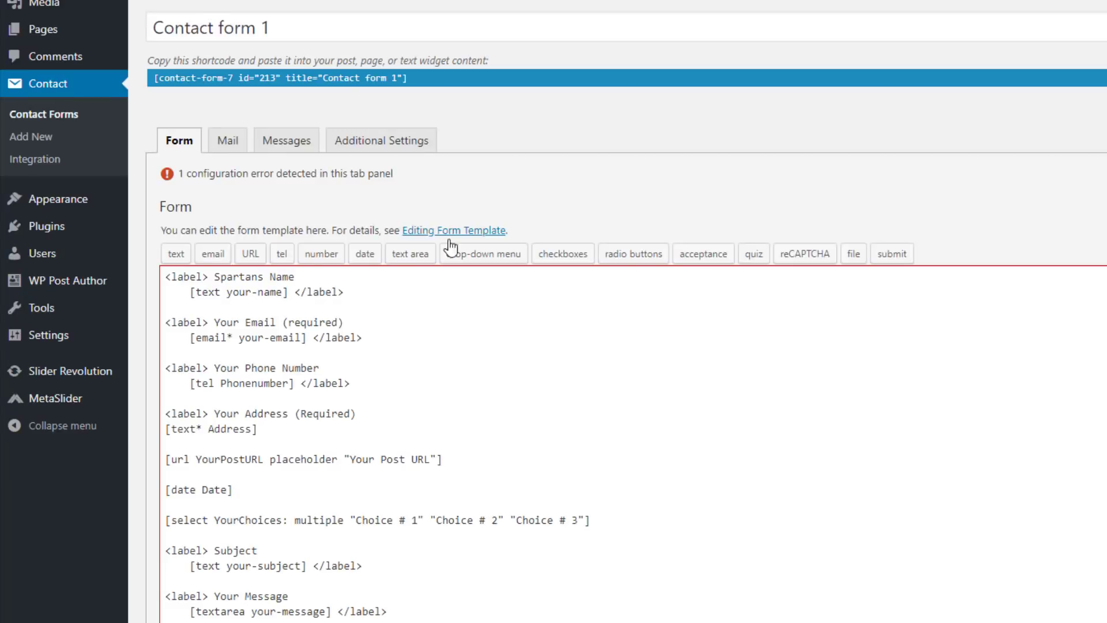
- Delete the YourChoices: drop-down tag and set up a required drop-down field with options A, B and C, one per line
{"action": "left_click_drag", "start_coordinate": [167, 493], "coordinate": [133, 520]}
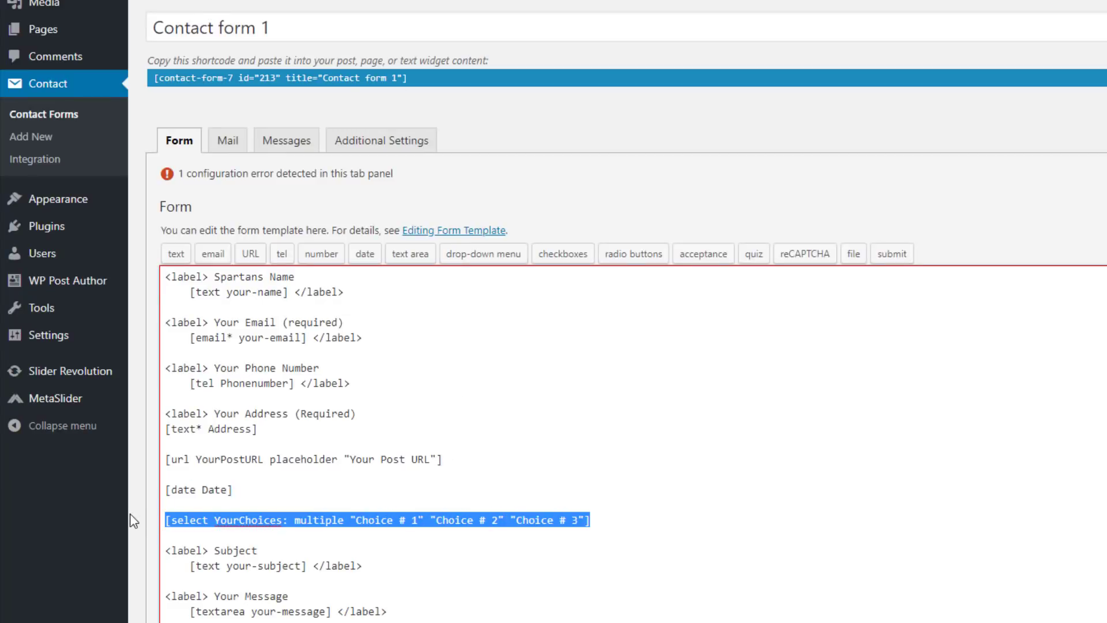
{"action": "key", "text": "BackSpace"}
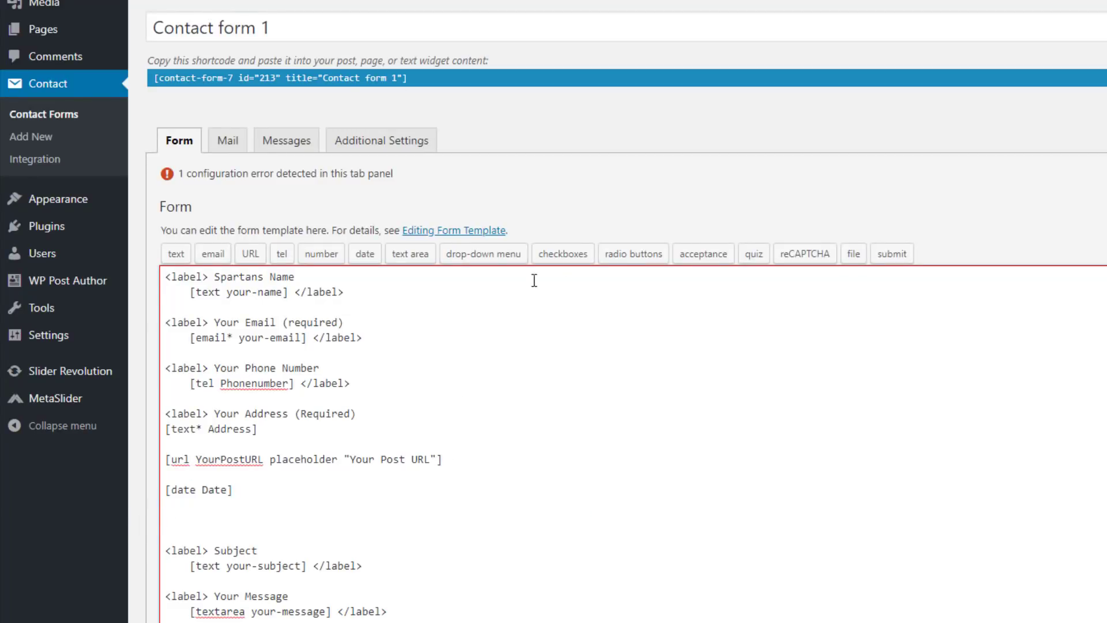
{"action": "left_click", "coordinate": [510, 267]}
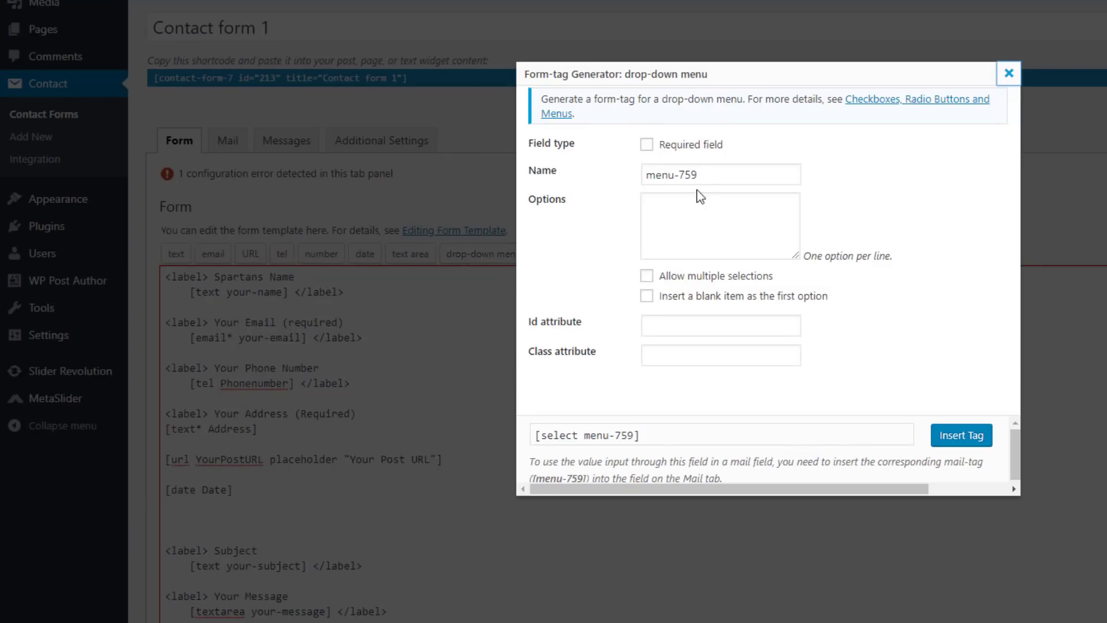
{"action": "left_click", "coordinate": [696, 208]}
{"action": "type", "text": "A "}
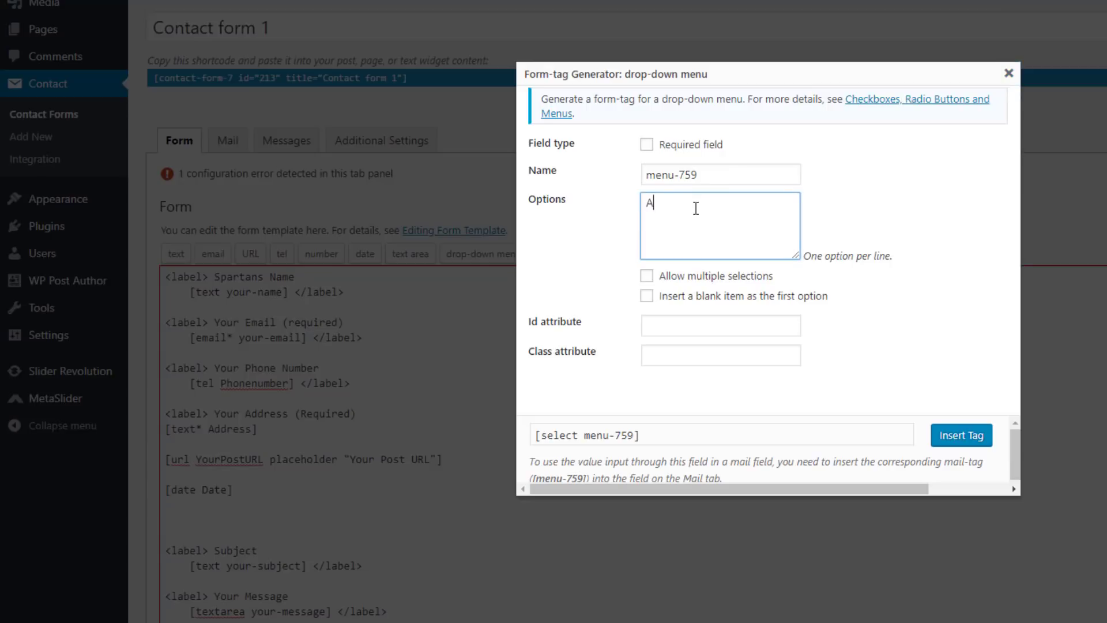
{"action": "type", "text": "B "}
{"action": "type", "text": "C"}
{"action": "left_click", "coordinate": [646, 145]}
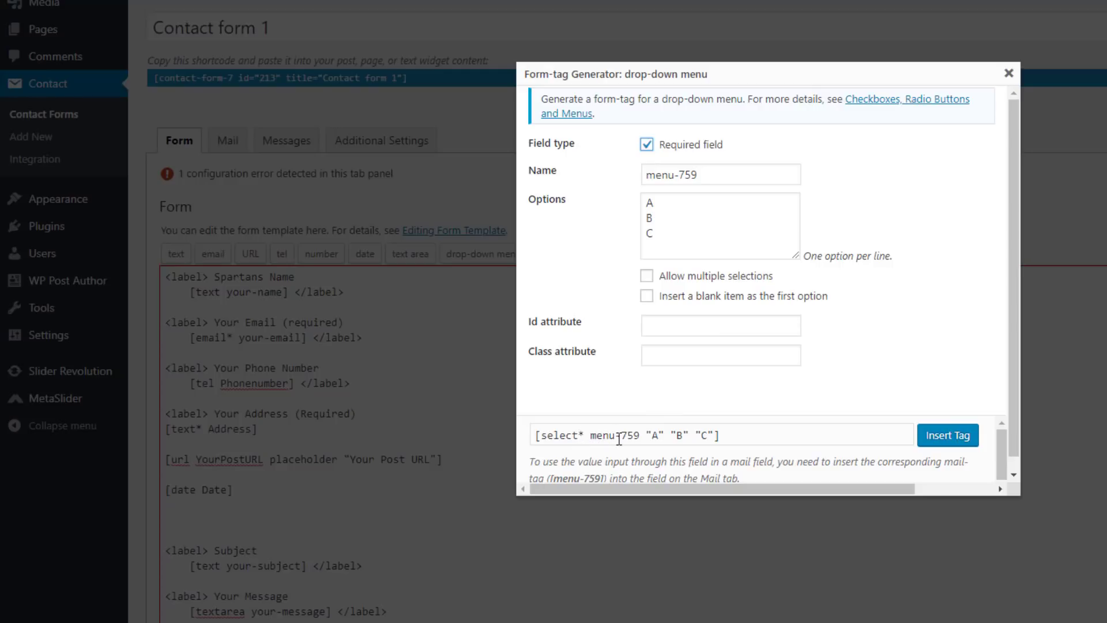
- Name the new drop-down field Options and insert its tag into the form template
{"action": "left_click", "coordinate": [732, 174]}
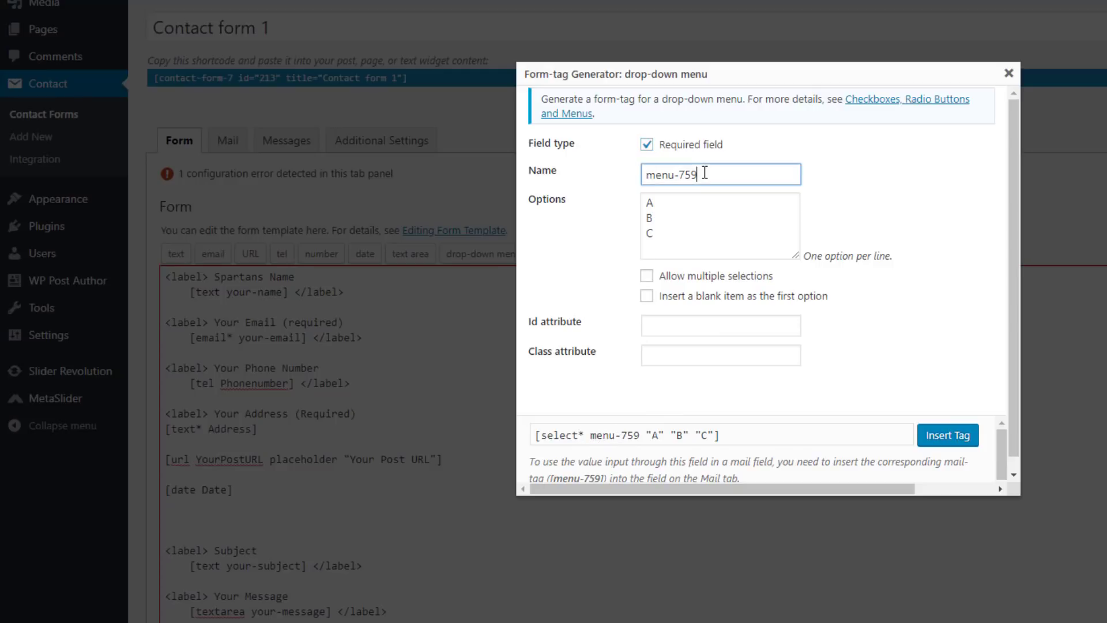
{"action": "left_click_drag", "start_coordinate": [732, 174], "coordinate": [623, 185]}
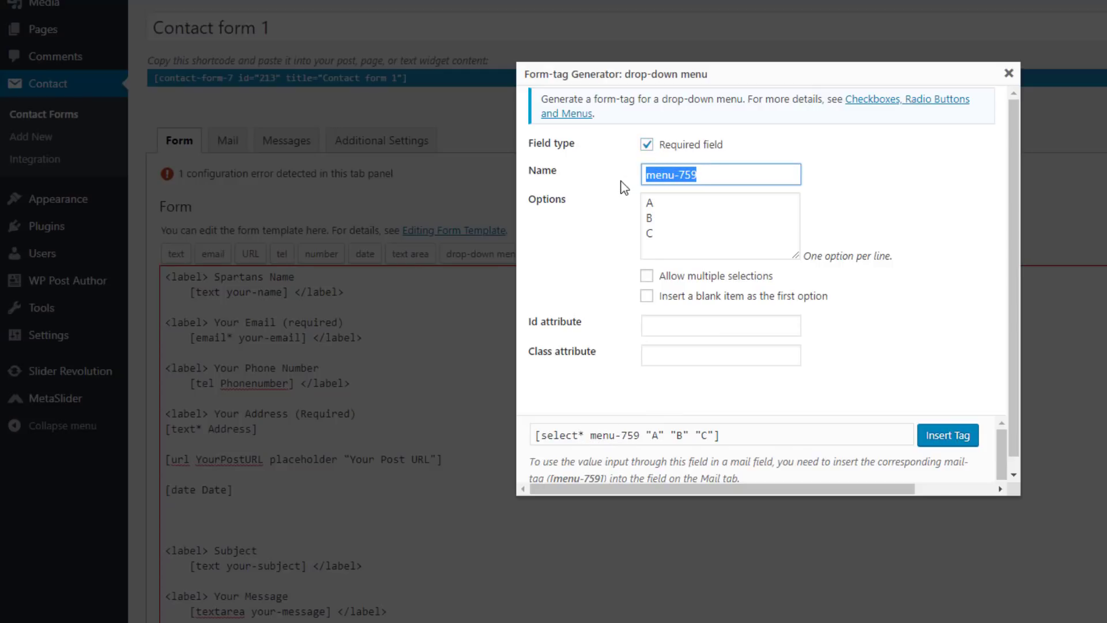
{"action": "type", "text": "Options"}
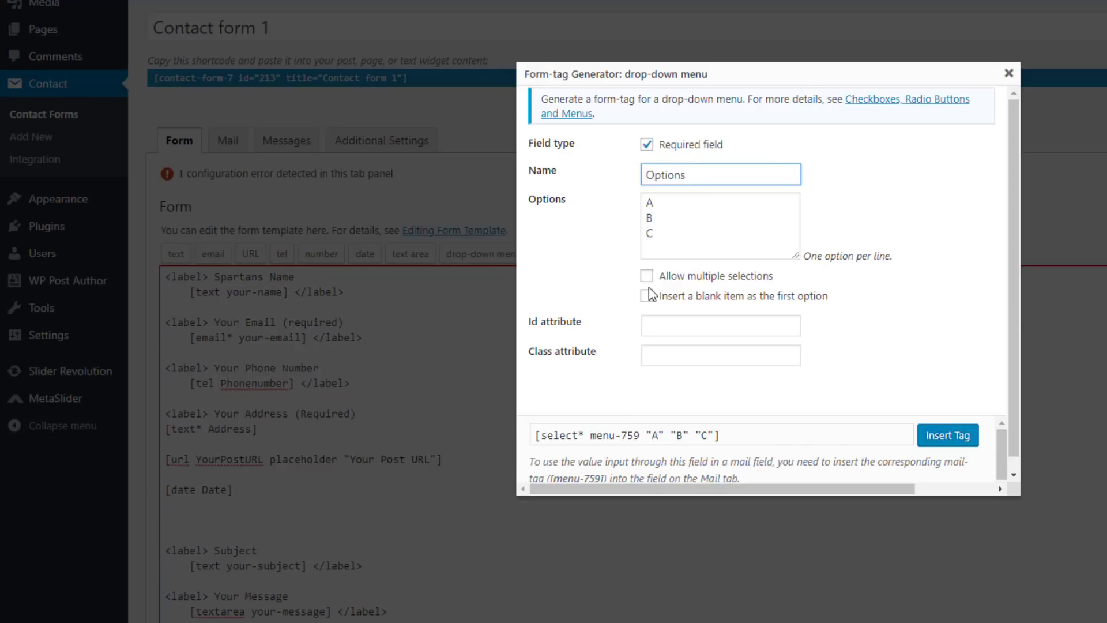
{"action": "left_click", "coordinate": [710, 402]}
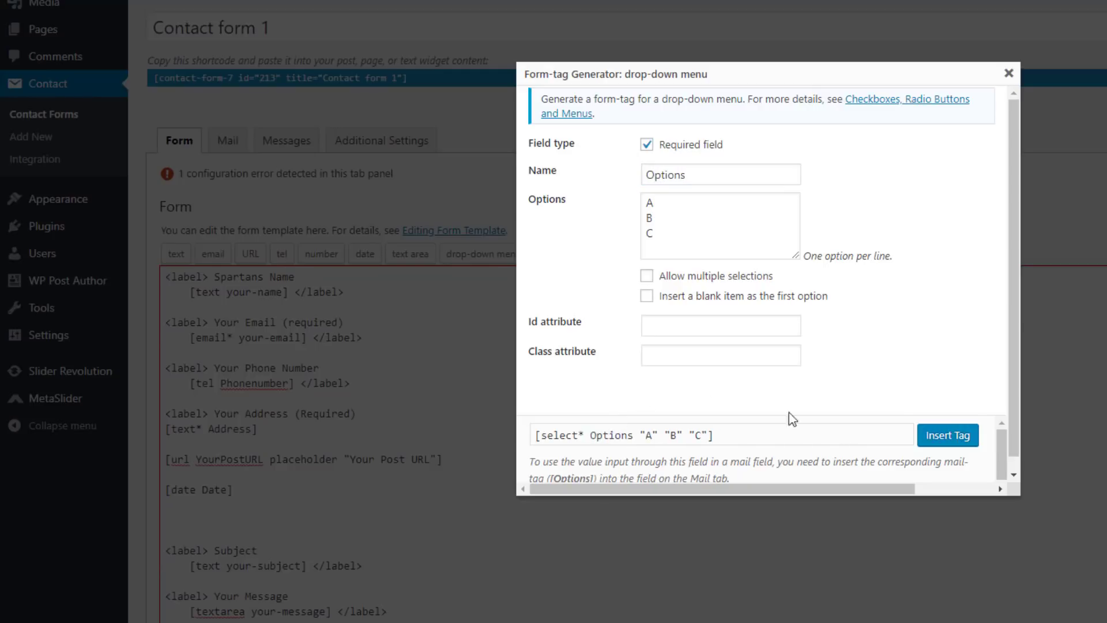
{"action": "left_click", "coordinate": [946, 436]}
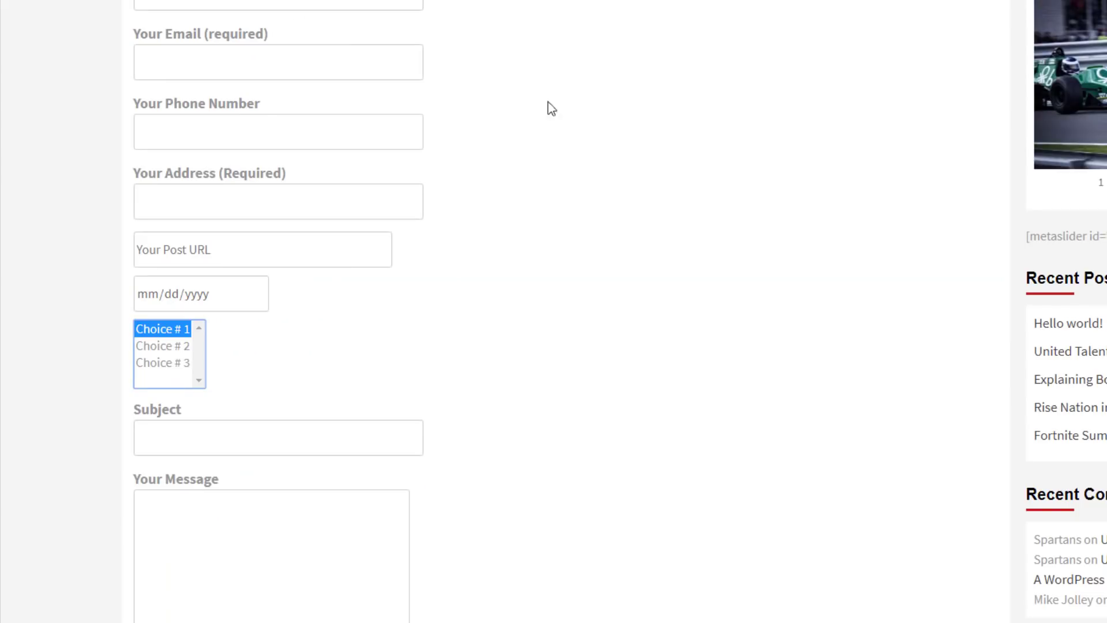
- Reload the practice page and test the drop-down menu by choosing B and then C
{"action": "key", "text": "F5"}
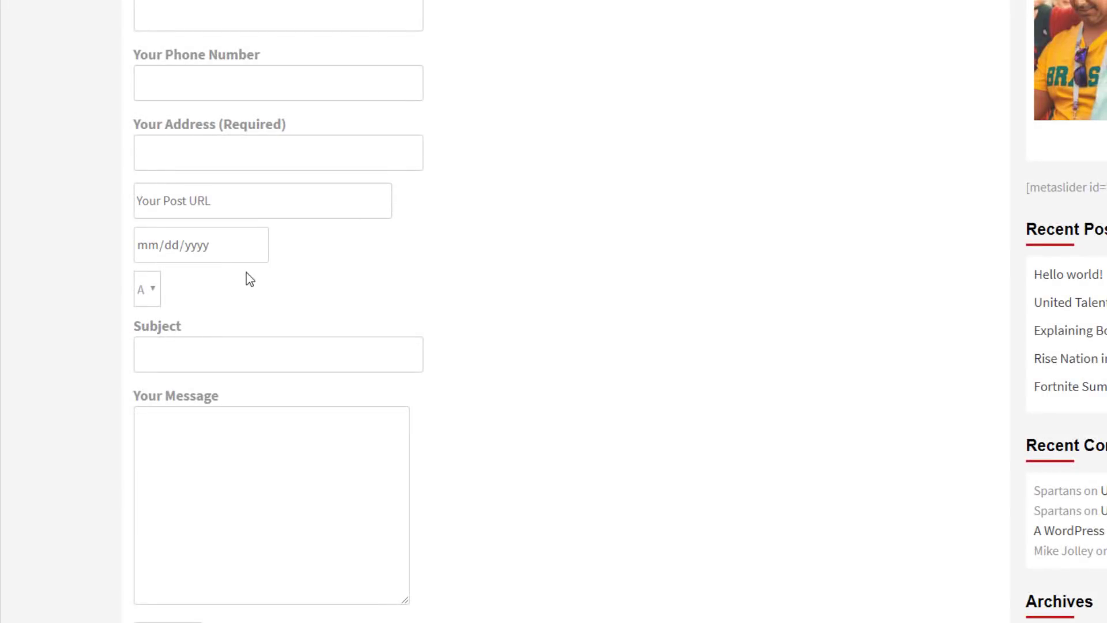
{"action": "left_click", "coordinate": [149, 293]}
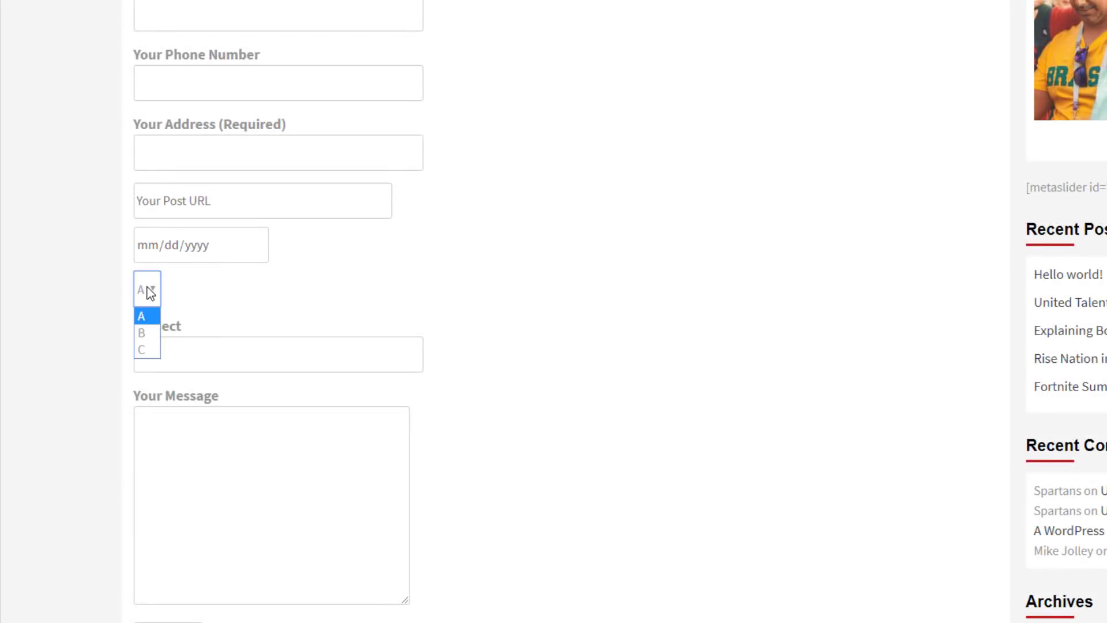
{"action": "left_click", "coordinate": [147, 292]}
{"action": "left_click", "coordinate": [145, 289]}
{"action": "left_click", "coordinate": [144, 333]}
{"action": "left_click", "coordinate": [146, 292]}
{"action": "left_click", "coordinate": [145, 350]}
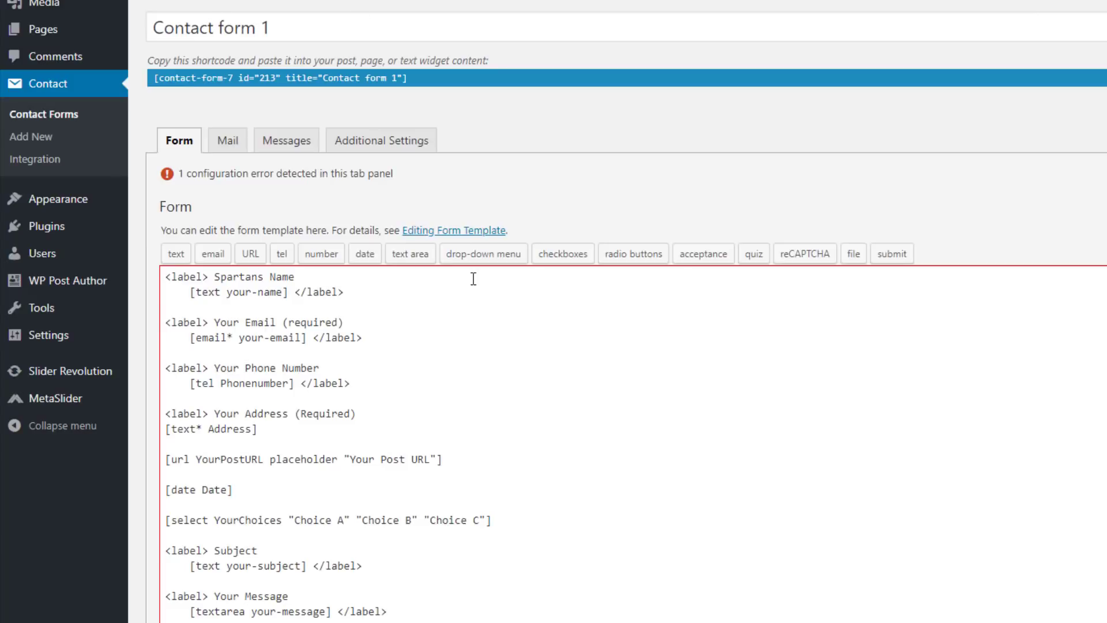
- Add blank lines below the YourChoices drop-down tag and set up a required checkboxes field named YourOptions
{"action": "scroll", "coordinate": [467, 285], "scroll_direction": "down", "scroll_amount": 1}
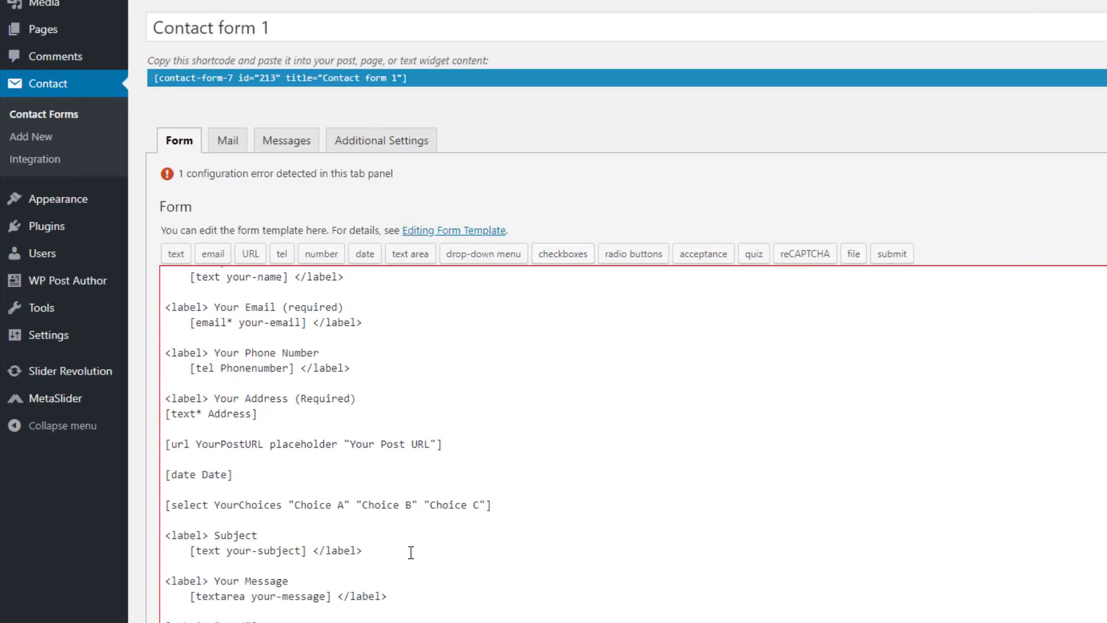
{"action": "left_click", "coordinate": [520, 505]}
{"action": "key", "text": "Return"}
{"action": "key", "text": "Return"}
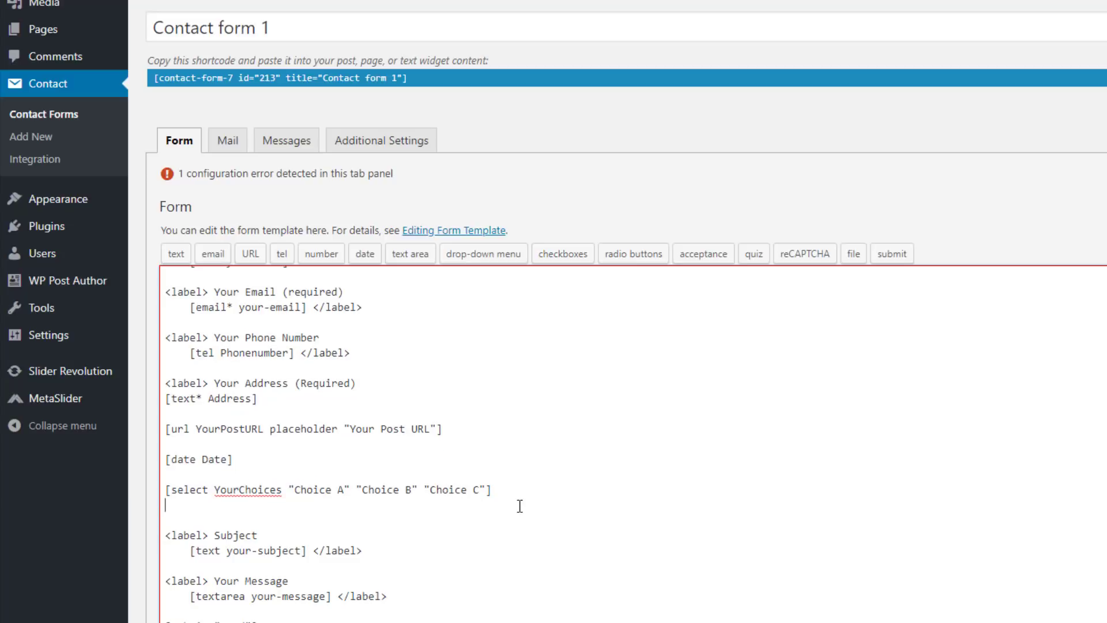
{"action": "left_click", "coordinate": [565, 263]}
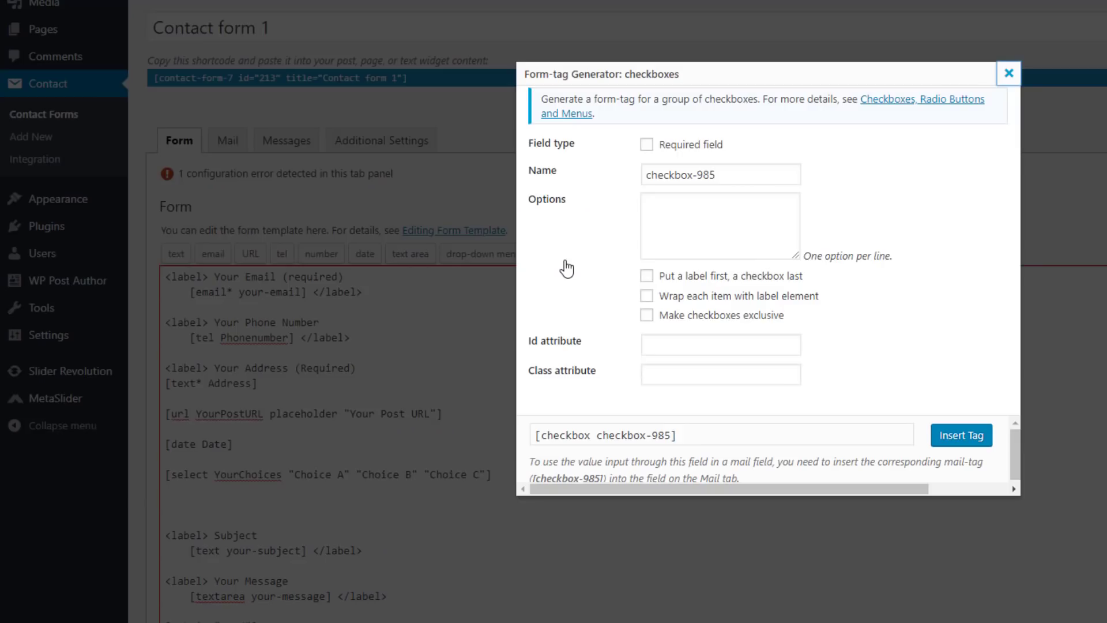
{"action": "left_click", "coordinate": [648, 145]}
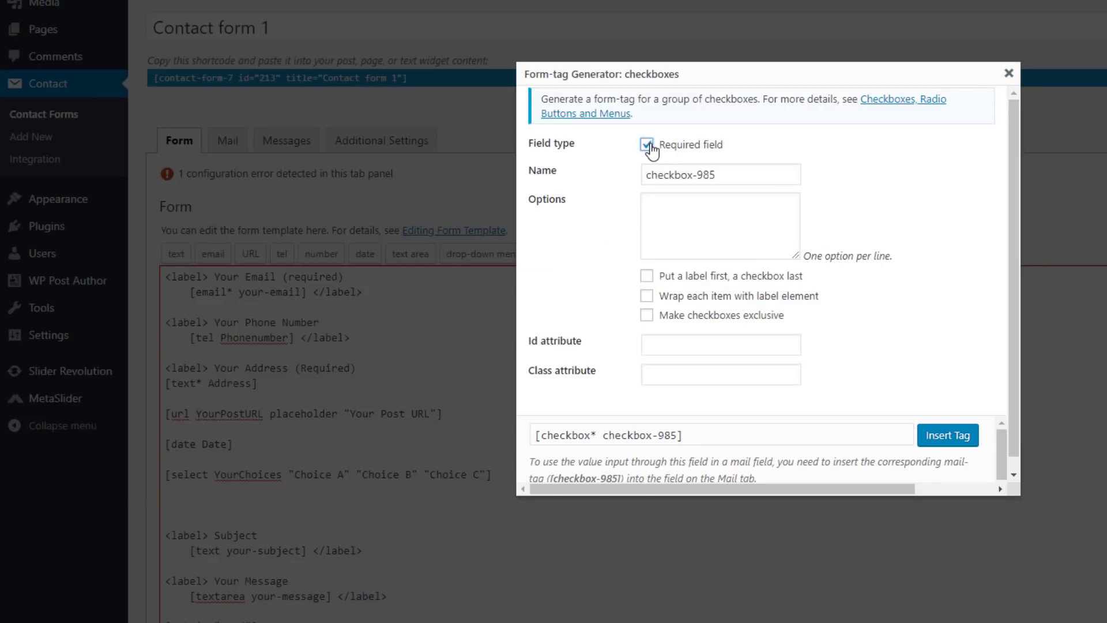
{"action": "left_click_drag", "start_coordinate": [747, 174], "coordinate": [621, 179]}
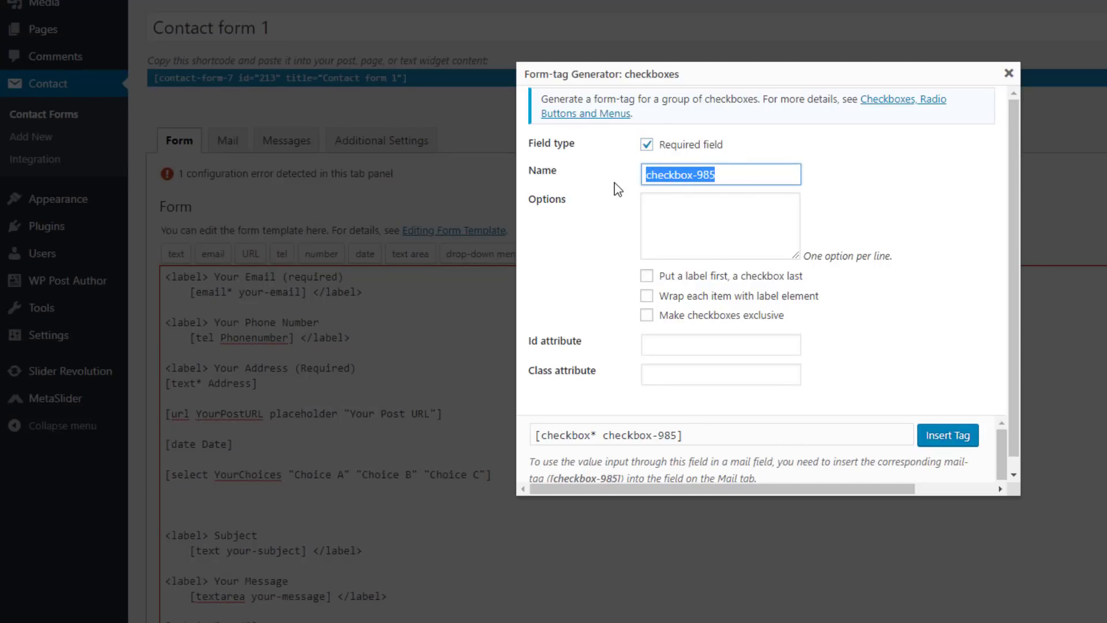
{"action": "type", "text": "Your Op"}
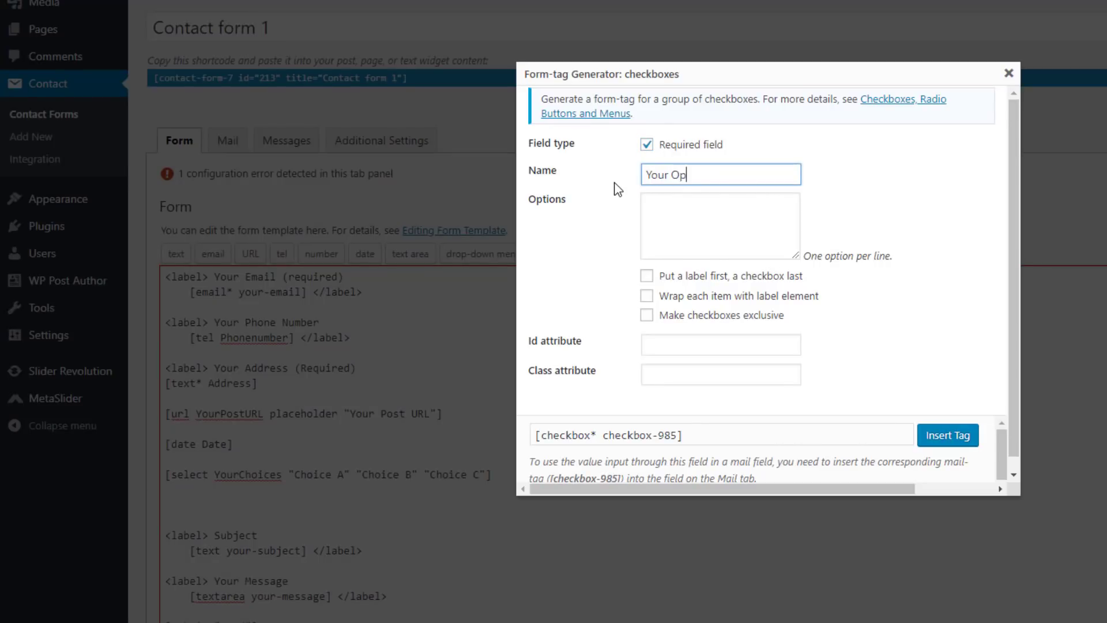
{"action": "type", "text": "tions"}
- Enter A, B, C, D and E as the checkbox options, one per line
{"action": "left_click", "coordinate": [669, 218]}
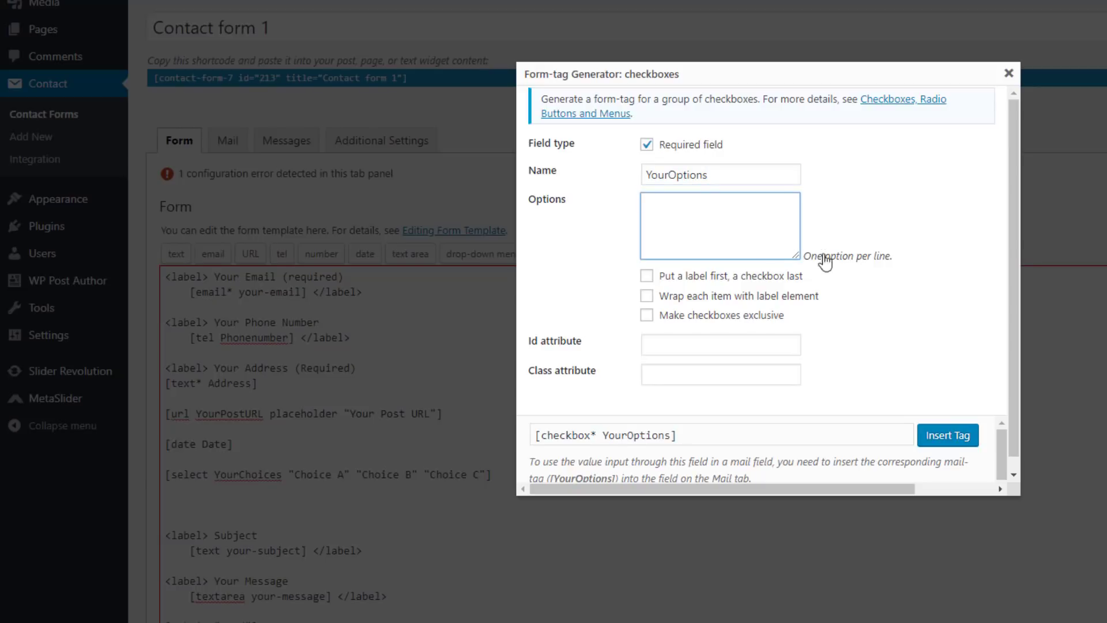
{"action": "type", "text": "A"}
{"action": "key", "text": "Return"}
{"action": "type", "text": "B"}
{"action": "key", "text": "Return"}
{"action": "type", "text": "C"}
{"action": "key", "text": "Return"}
{"action": "type", "text": "D"}
{"action": "key", "text": "Return"}
{"action": "type", "text": "E"}
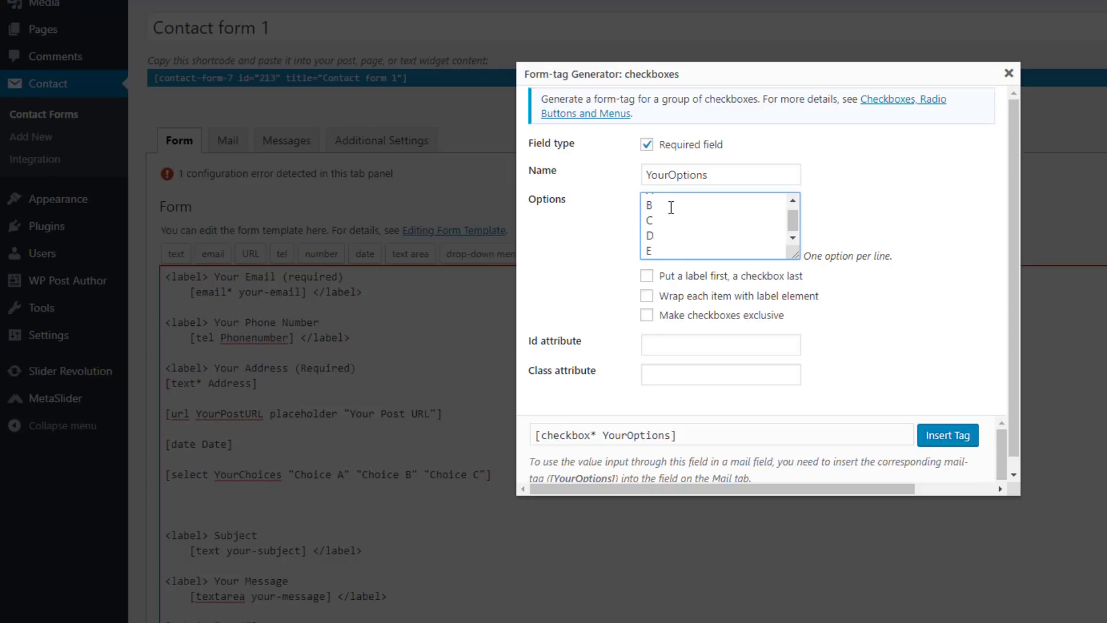
- Put labels before the checkboxes, wrap each item with a label element, make the checkboxes exclusive, and insert the tag
{"action": "left_click", "coordinate": [647, 276]}
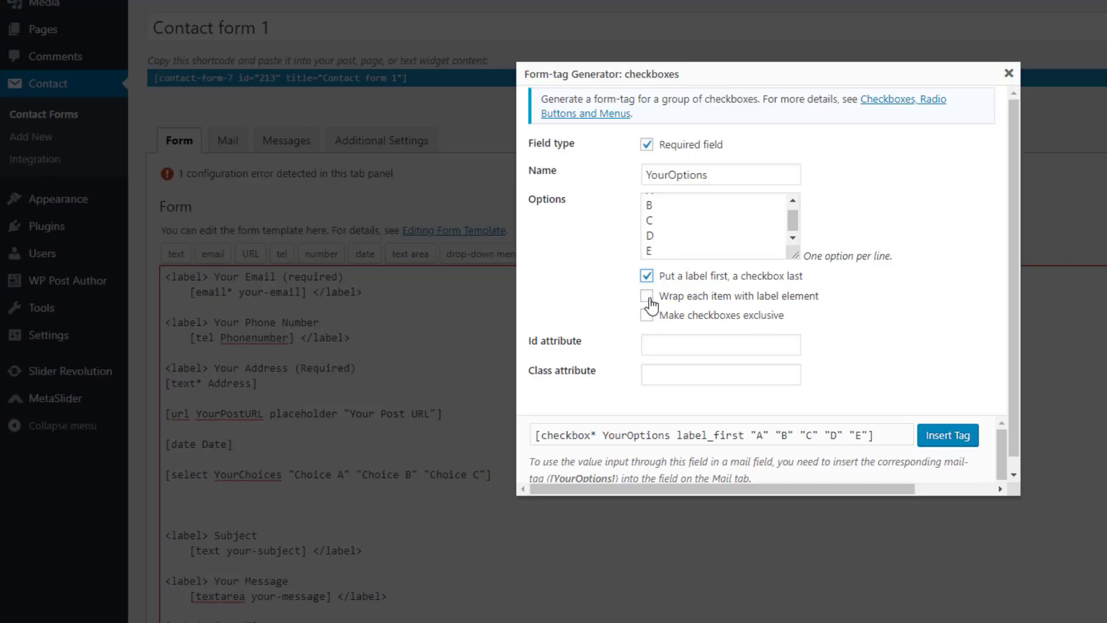
{"action": "left_click", "coordinate": [652, 307]}
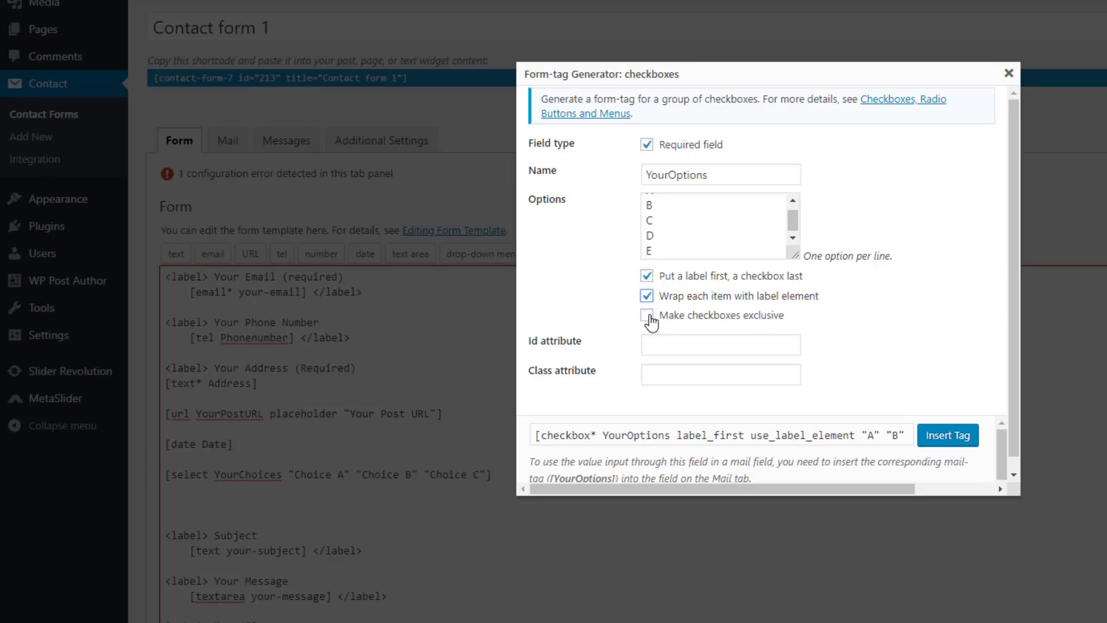
{"action": "left_click", "coordinate": [651, 322]}
{"action": "left_click", "coordinate": [948, 435]}
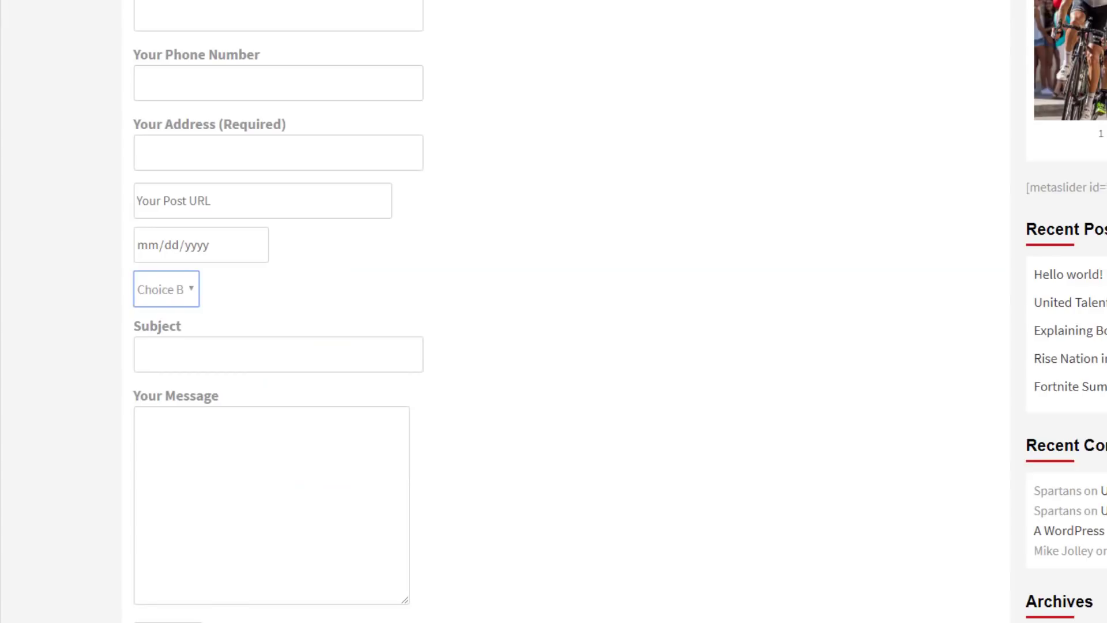
- Reload the practice page and test the exclusive checkboxes by ticking A through E in turn
{"action": "key", "text": "F5"}
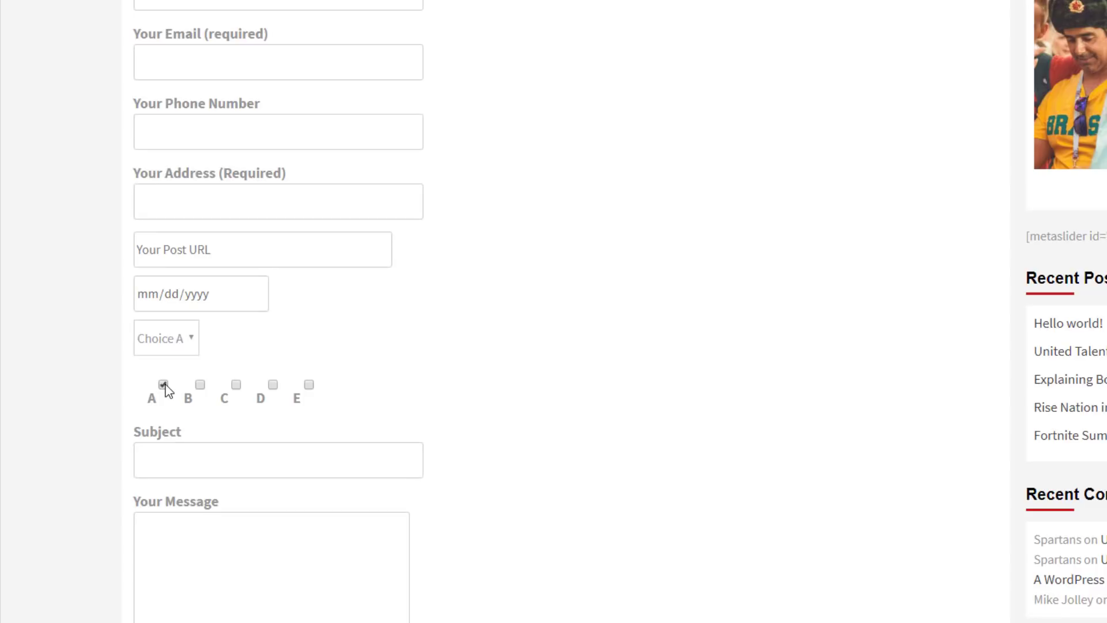
{"action": "left_click", "coordinate": [200, 385]}
{"action": "left_click", "coordinate": [235, 385]}
{"action": "left_click", "coordinate": [273, 386]}
{"action": "left_click", "coordinate": [309, 385]}
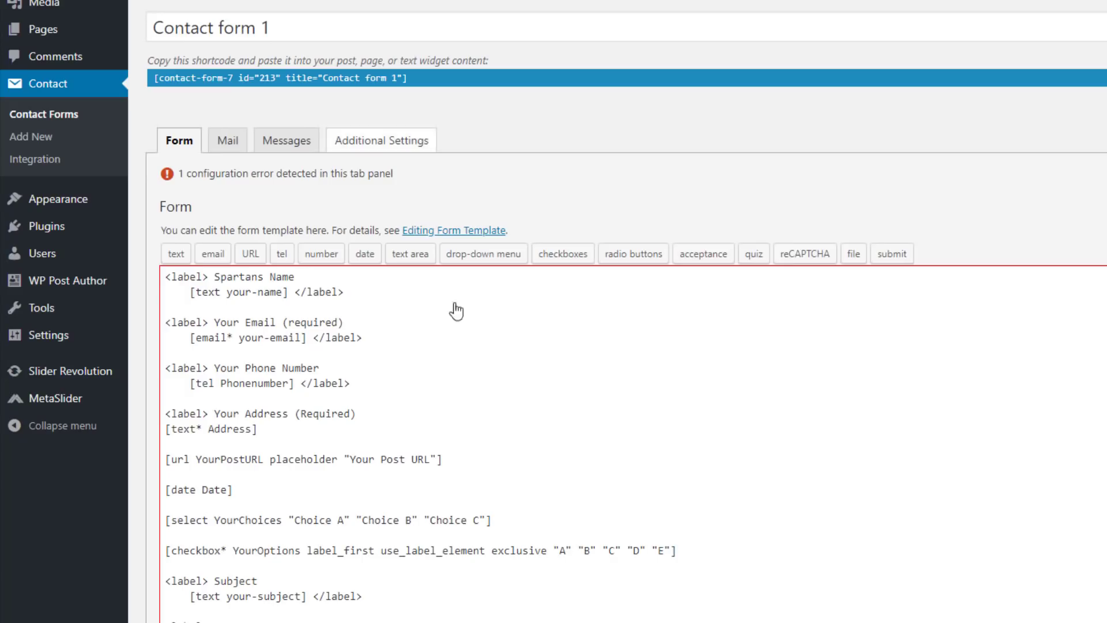
- Delete the exclusive and use_label_element options, with the extra space, from the YourOptions checkbox tag
{"action": "scroll", "coordinate": [423, 288], "scroll_direction": "down", "scroll_amount": 1}
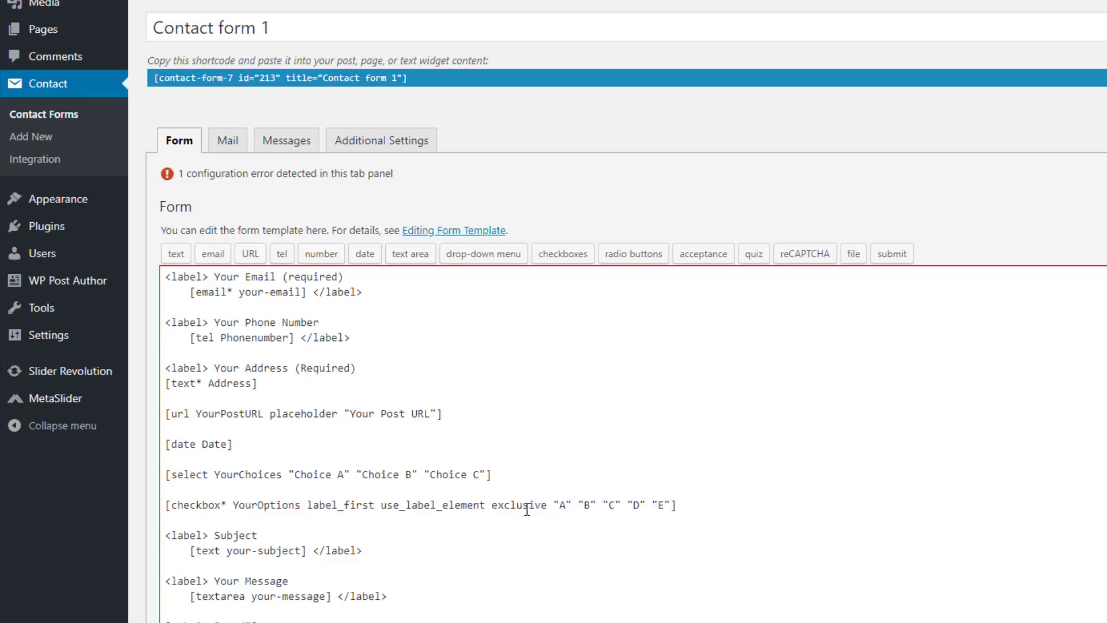
{"action": "double_click", "coordinate": [548, 506]}
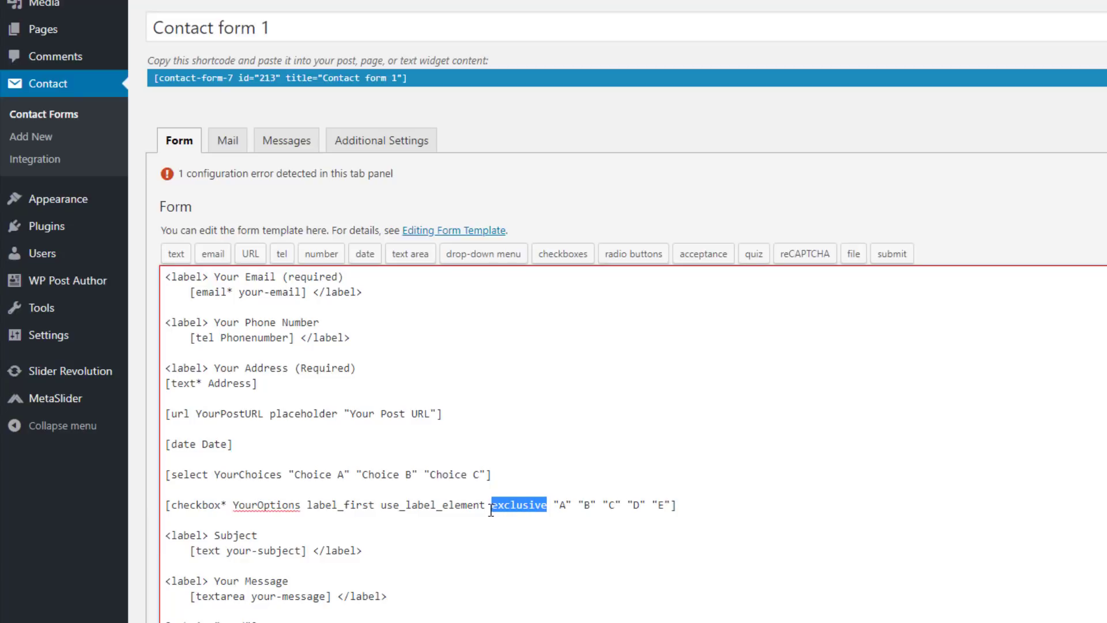
{"action": "key", "text": "BackSpace"}
{"action": "key", "text": "BackSpace"}
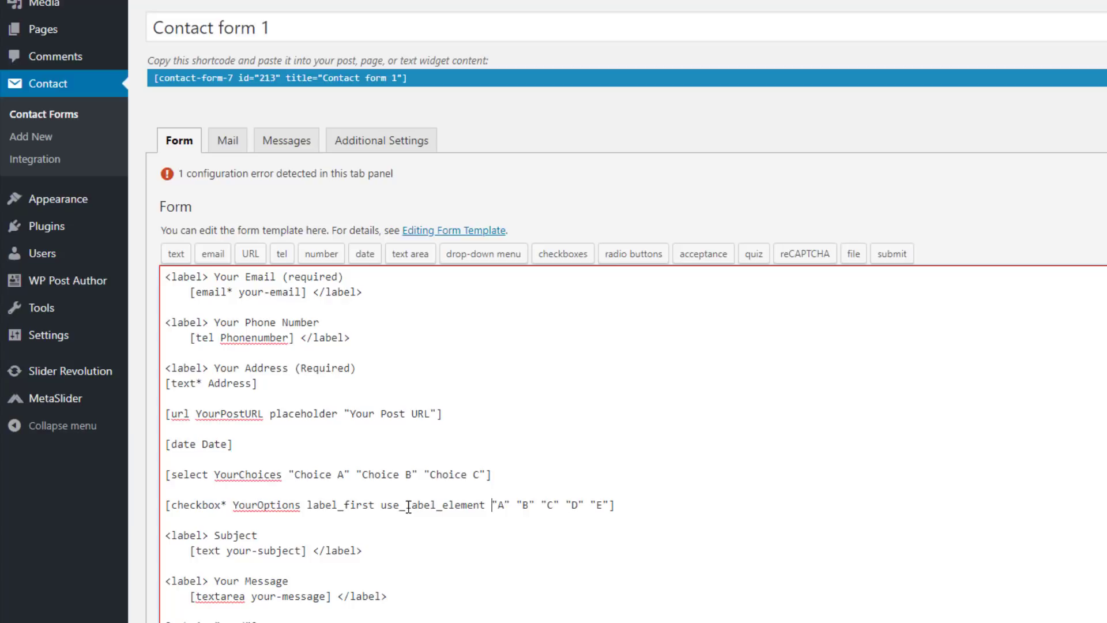
{"action": "left_click_drag", "start_coordinate": [381, 507], "coordinate": [493, 507]}
{"action": "key", "text": "BackSpace"}
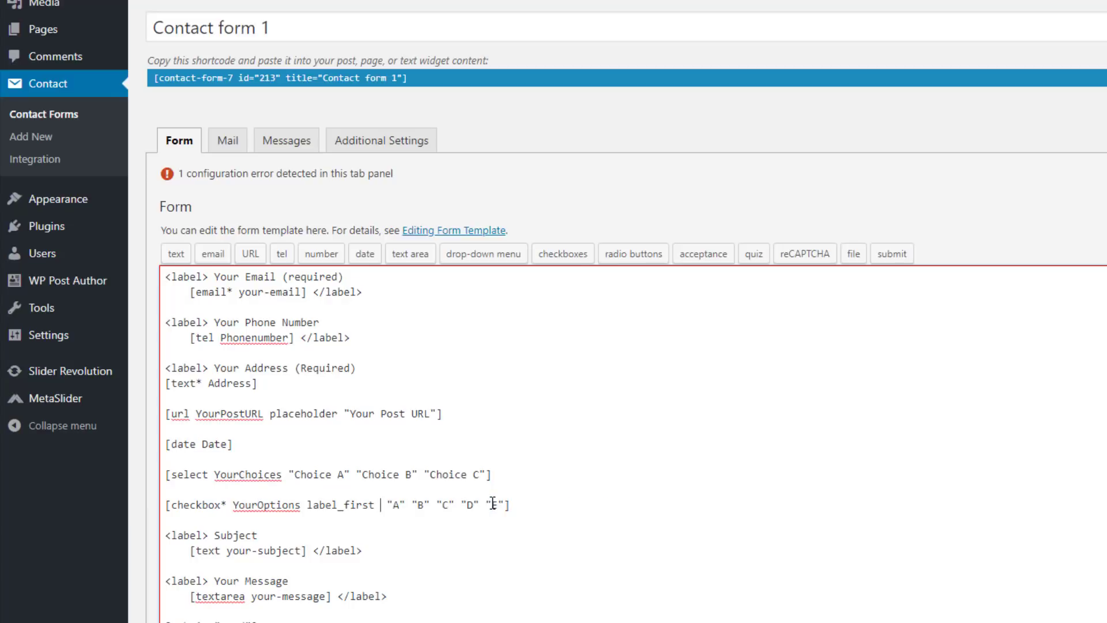
{"action": "key", "text": "Delete"}
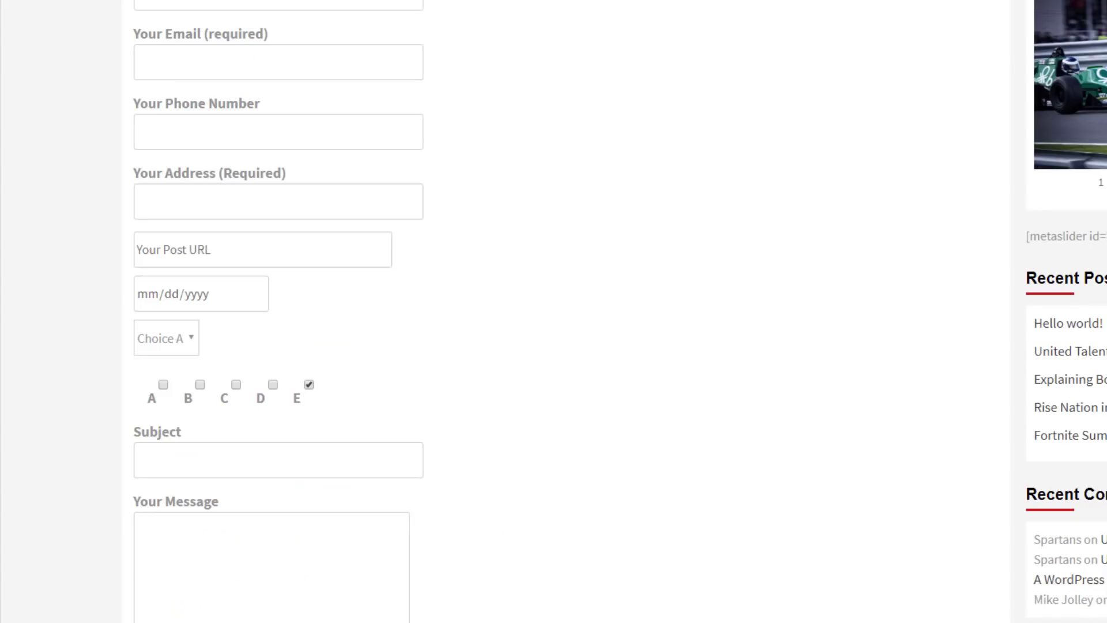
- Reload the practice page, tick checkboxes A, B, C, D and E to test multiple selection, and reload the page again
{"action": "key", "text": "F5"}
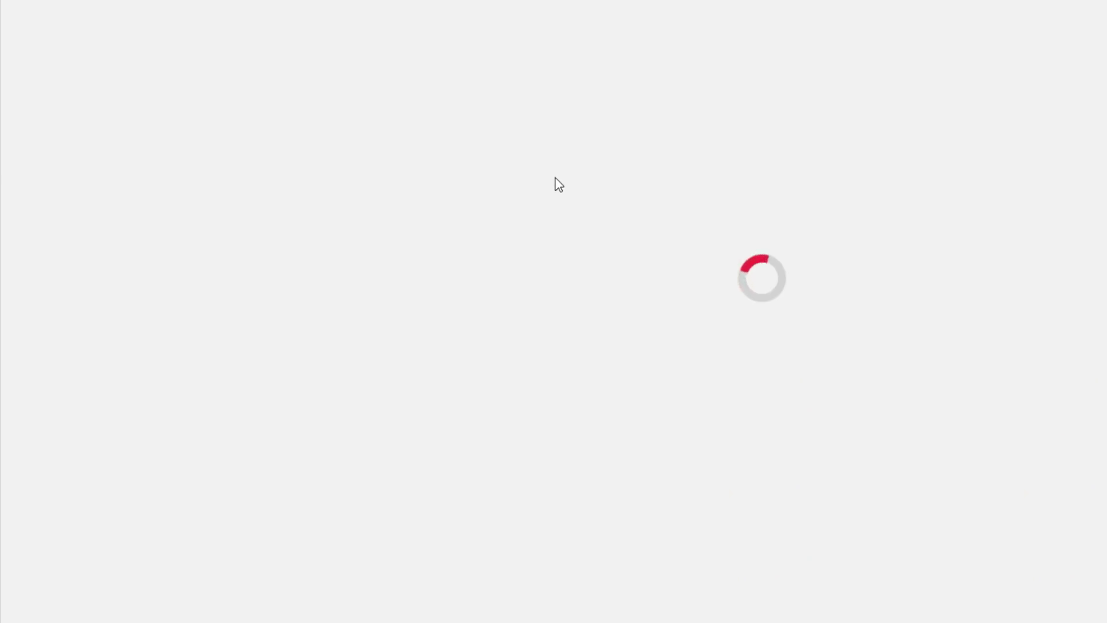
{"action": "left_click", "coordinate": [164, 385]}
{"action": "left_click", "coordinate": [200, 385]}
{"action": "left_click", "coordinate": [235, 385]}
{"action": "left_click", "coordinate": [272, 386]}
{"action": "left_click", "coordinate": [307, 386]}
{"action": "key", "text": "F5"}
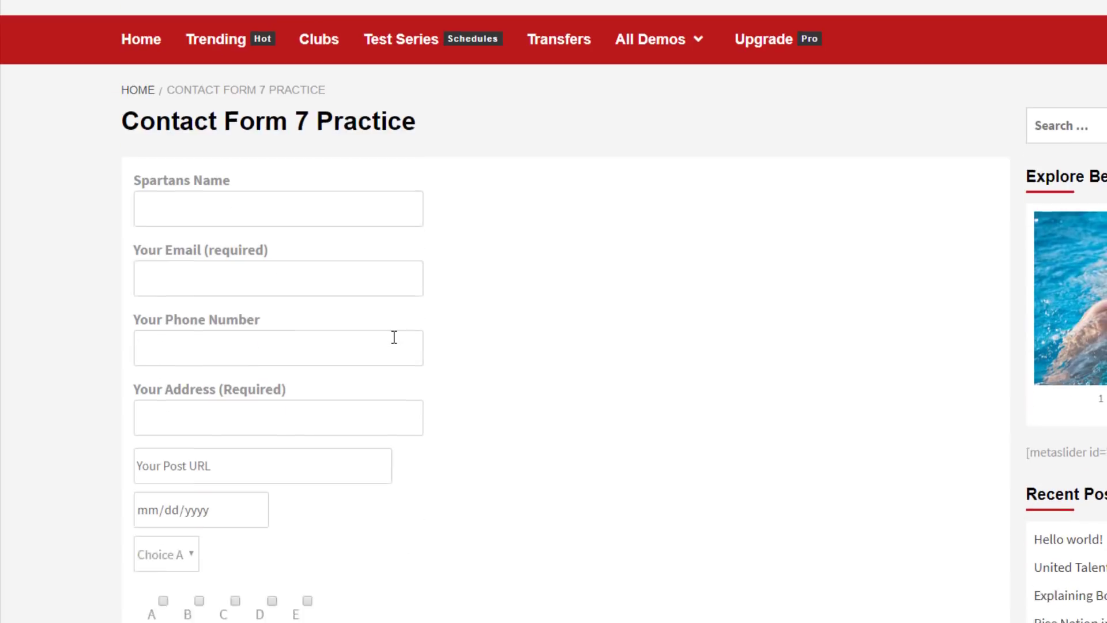
- Start a radio buttons tag on a new line below the YourOptions checkbox tag and name it MyWishes
{"action": "scroll", "coordinate": [415, 309], "scroll_direction": "down", "scroll_amount": 3}
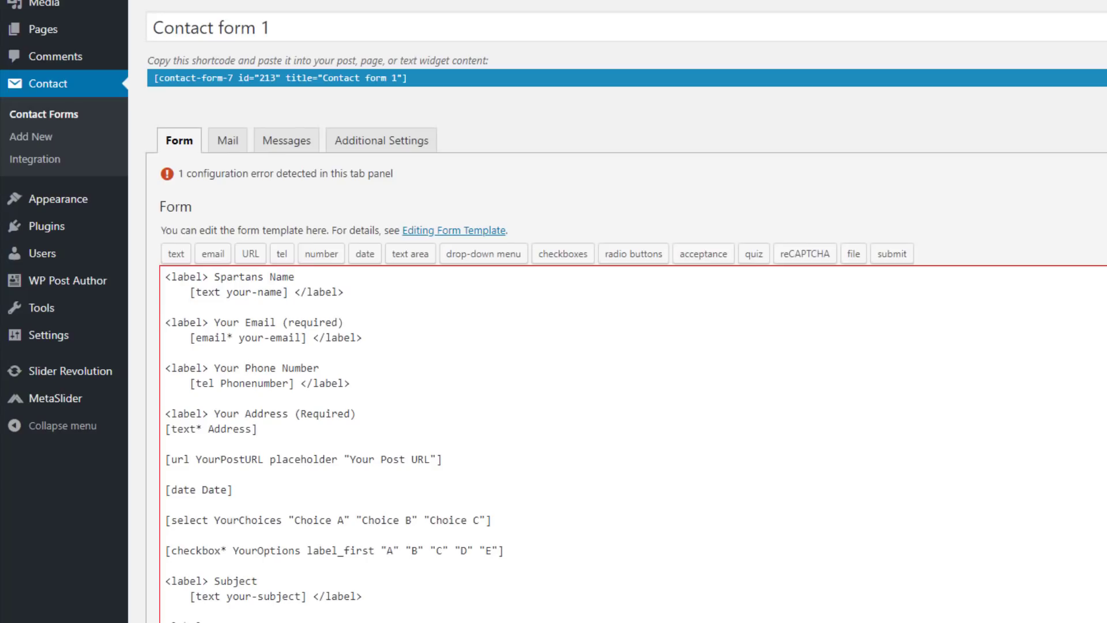
{"action": "scroll", "coordinate": [497, 277], "scroll_direction": "down", "scroll_amount": 1}
{"action": "left_click", "coordinate": [523, 506]}
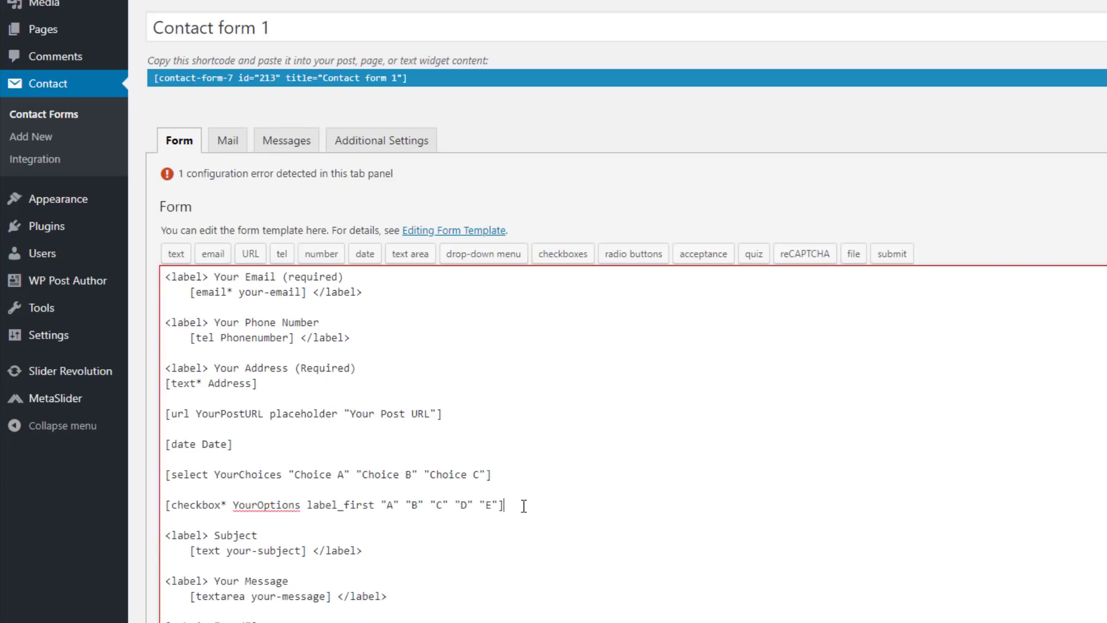
{"action": "key", "text": "Return"}
{"action": "key", "text": "Return"}
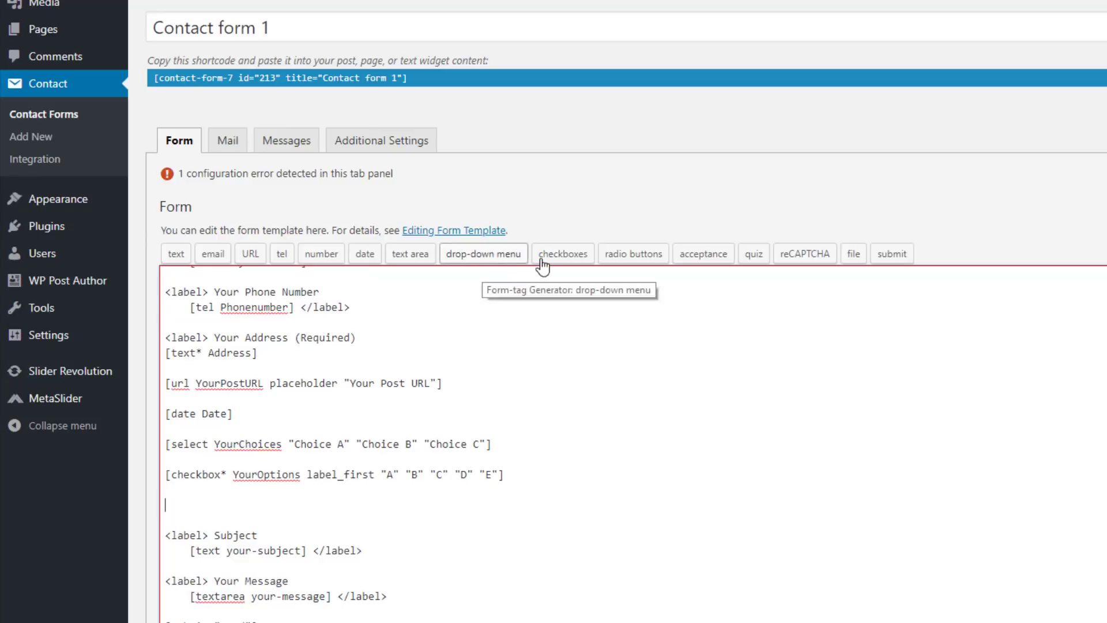
{"action": "left_click", "coordinate": [637, 259]}
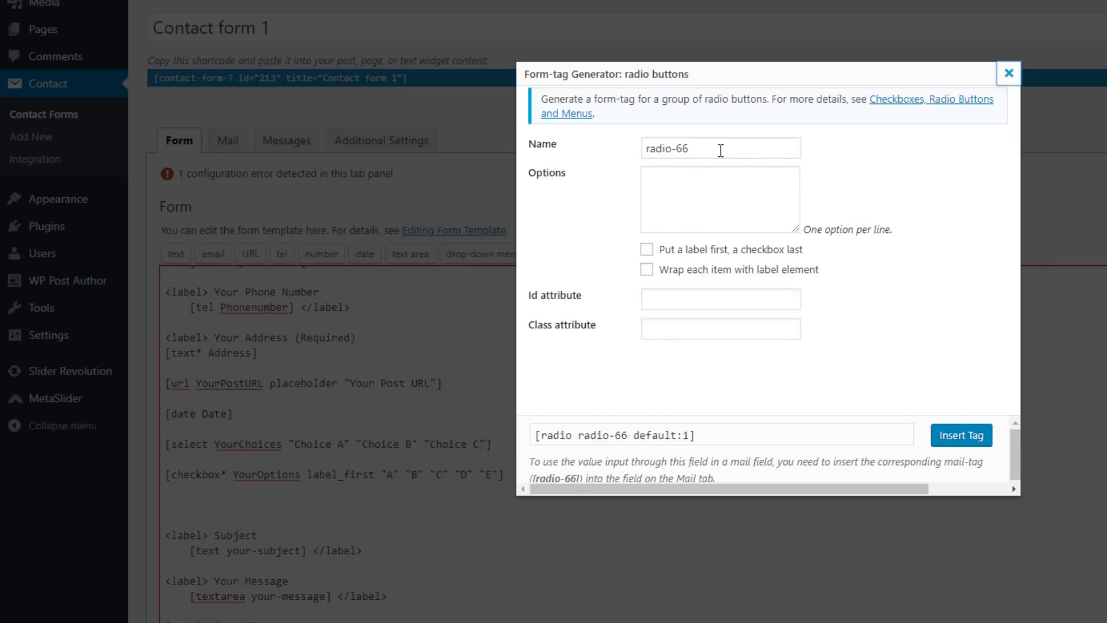
{"action": "left_click_drag", "start_coordinate": [721, 151], "coordinate": [618, 155]}
{"action": "type", "text": "My Wishes"}
- Enter Alif, Bay, Pay and Tay as the radio button options, one per line, and insert the tag
{"action": "left_click", "coordinate": [714, 184]}
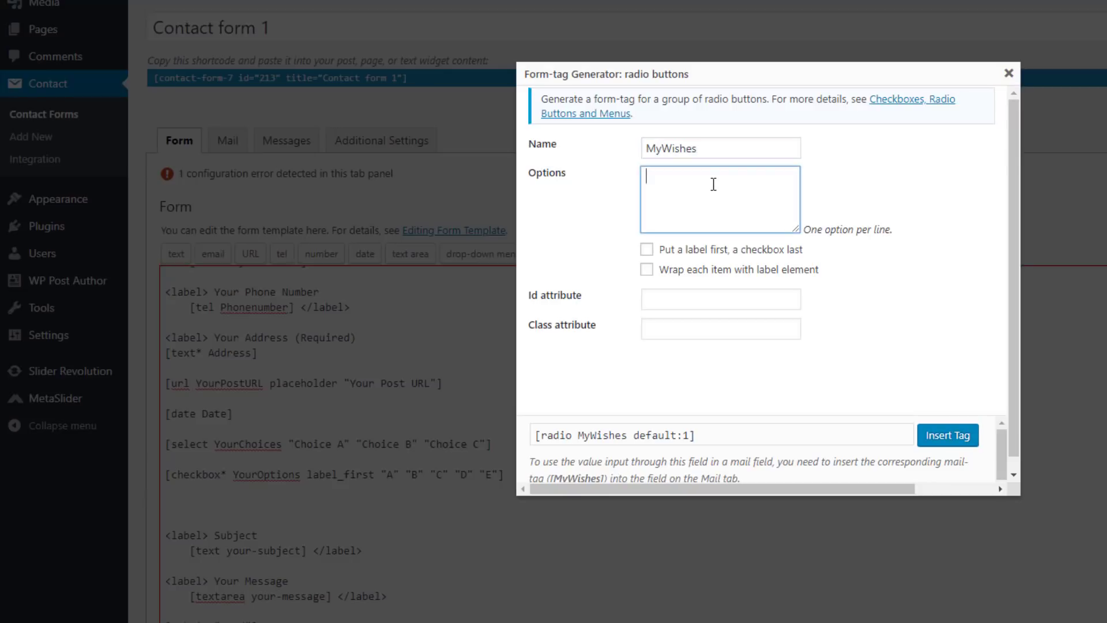
{"action": "type", "text": "Alif"}
{"action": "key", "text": "Return"}
{"action": "type", "text": "Bay"}
{"action": "key", "text": "Return"}
{"action": "type", "text": "Pay"}
{"action": "key", "text": "Return"}
{"action": "type", "text": "Tay"}
{"action": "left_click", "coordinate": [951, 439]}
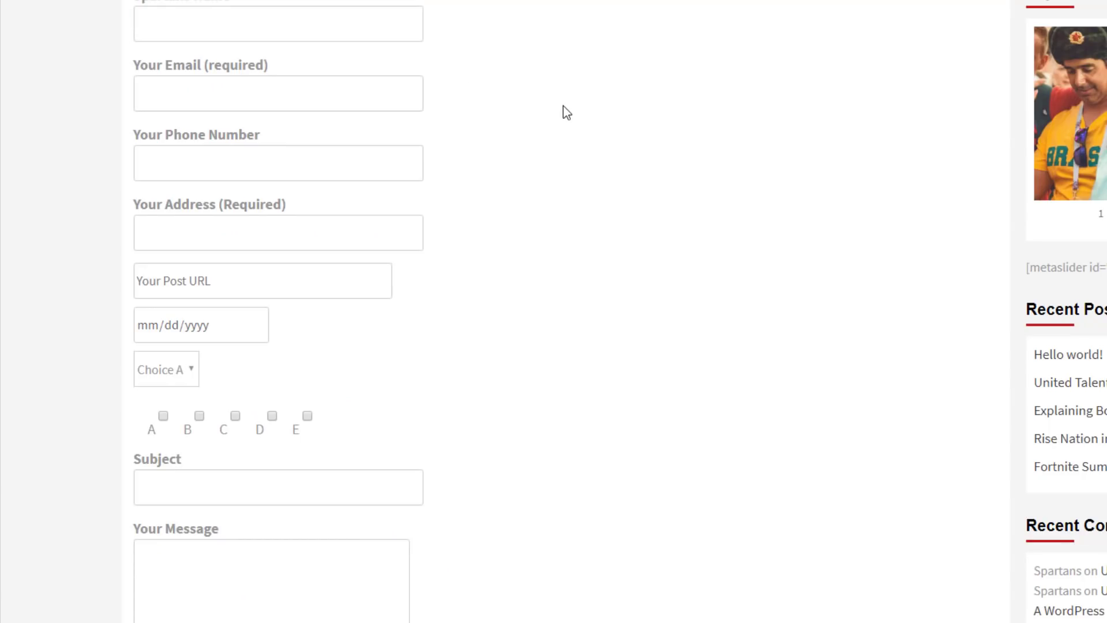
- Reload the practice page and test the radio buttons by selecting Bay, Pay and Tay in turn
{"action": "key", "text": "F5"}
{"action": "scroll", "coordinate": [395, 263], "scroll_direction": "down", "scroll_amount": 5}
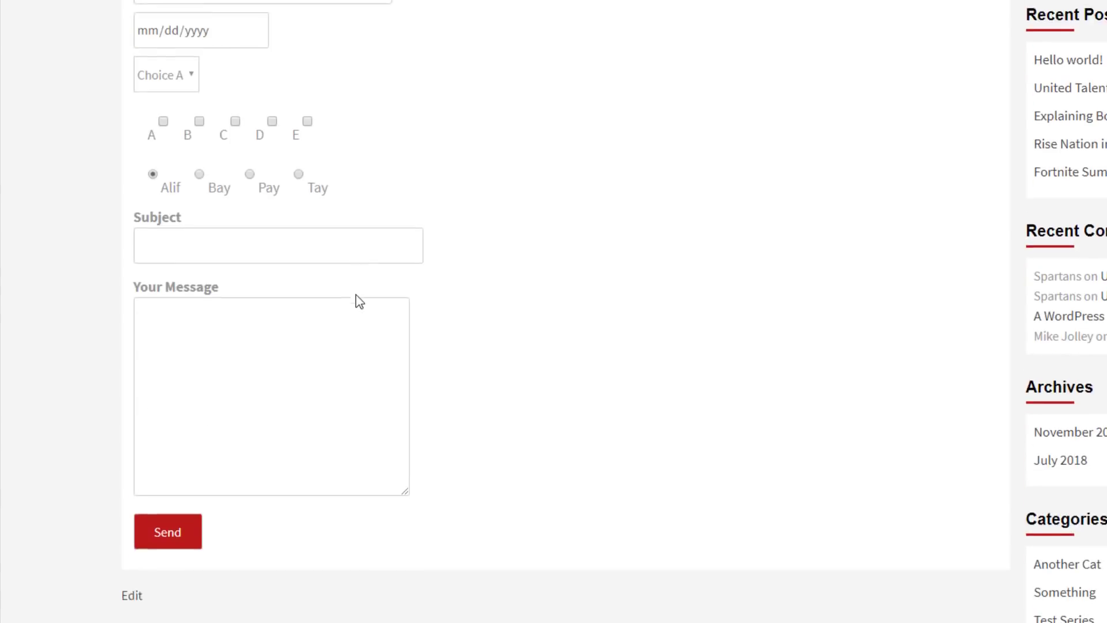
{"action": "left_click", "coordinate": [199, 149]}
{"action": "left_click", "coordinate": [249, 149]}
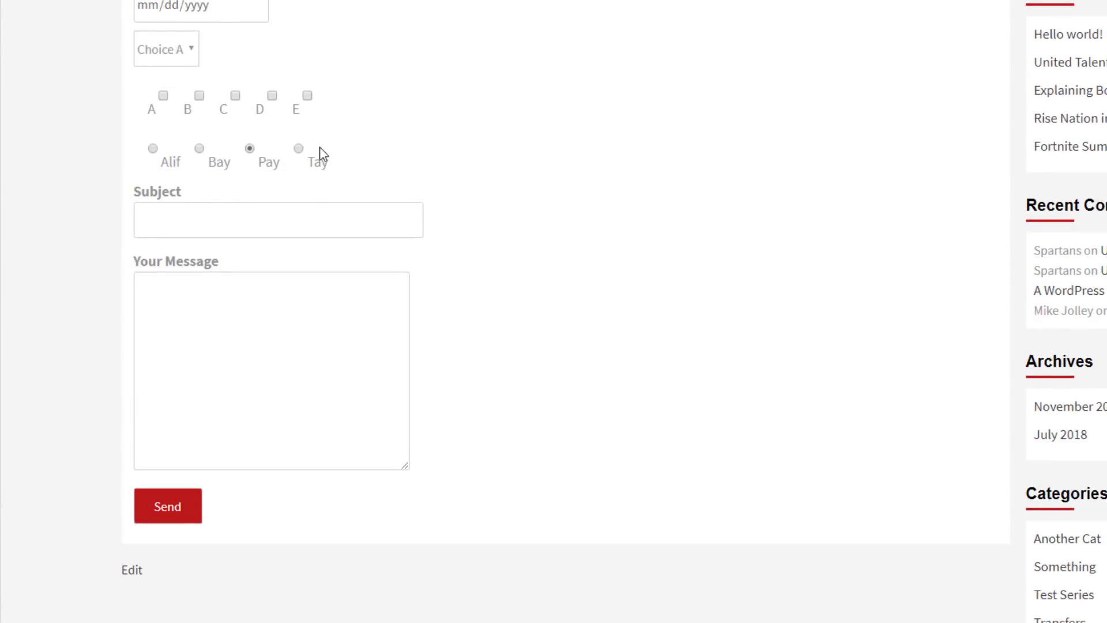
{"action": "left_click", "coordinate": [299, 149]}
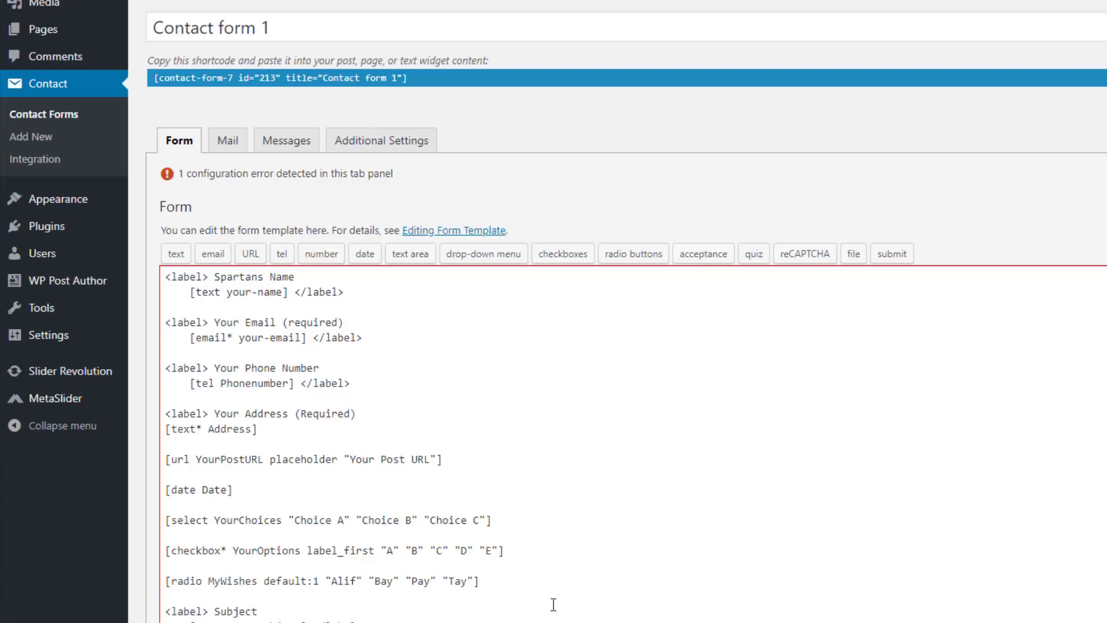
- Start an acceptance tag on a new line between the YourOptions checkbox and MyWishes radio tags, and name it Iagree
{"action": "left_click", "coordinate": [534, 556]}
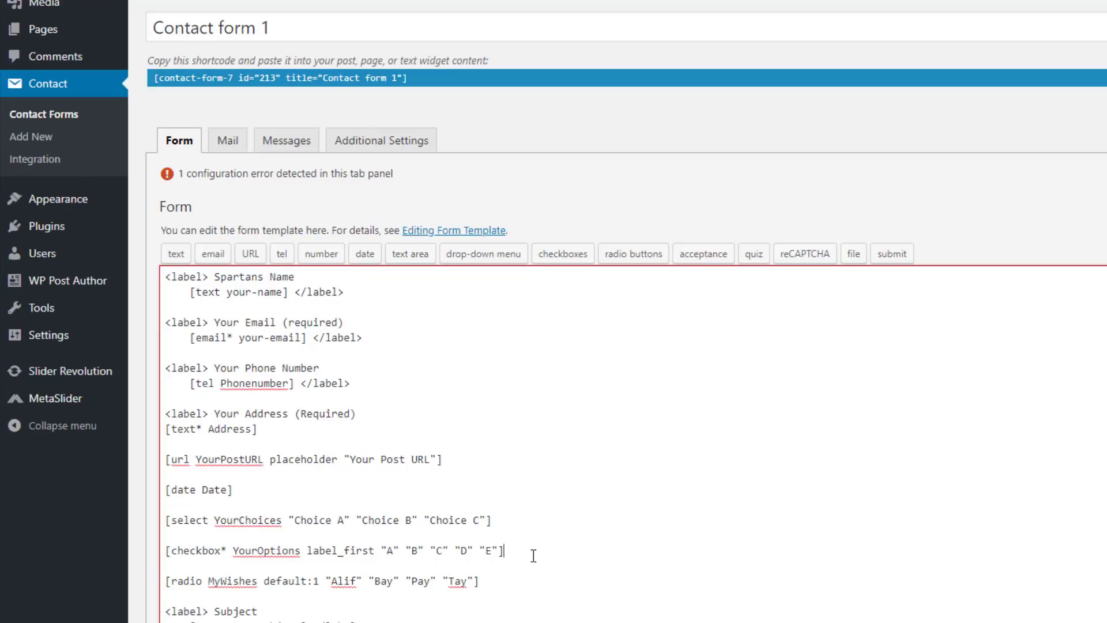
{"action": "key", "text": "Return"}
{"action": "key", "text": "Return"}
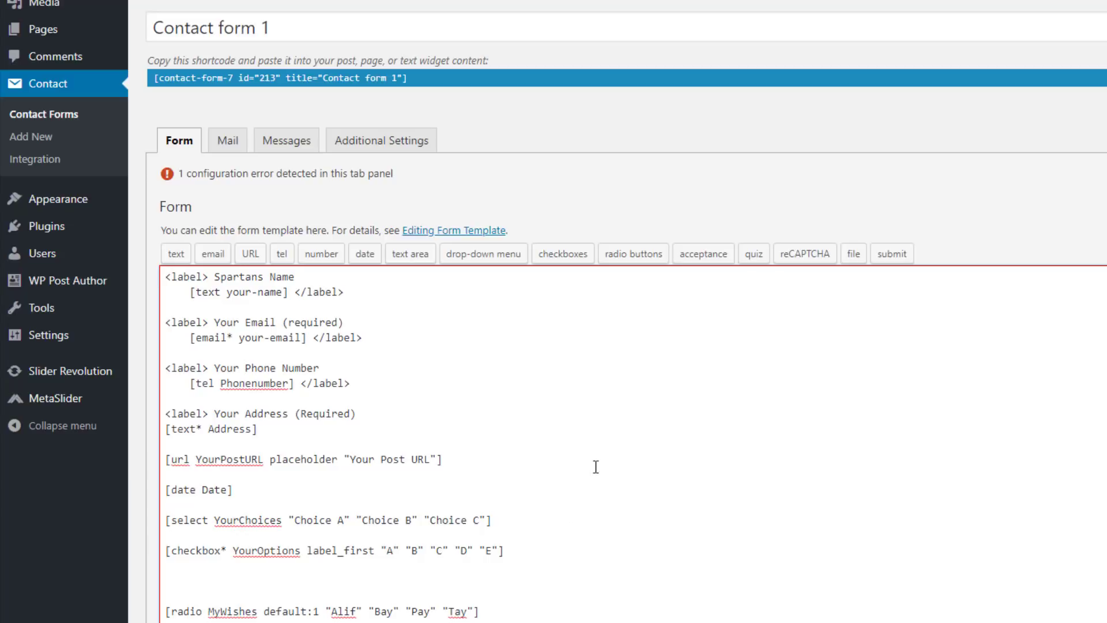
{"action": "left_click", "coordinate": [705, 259]}
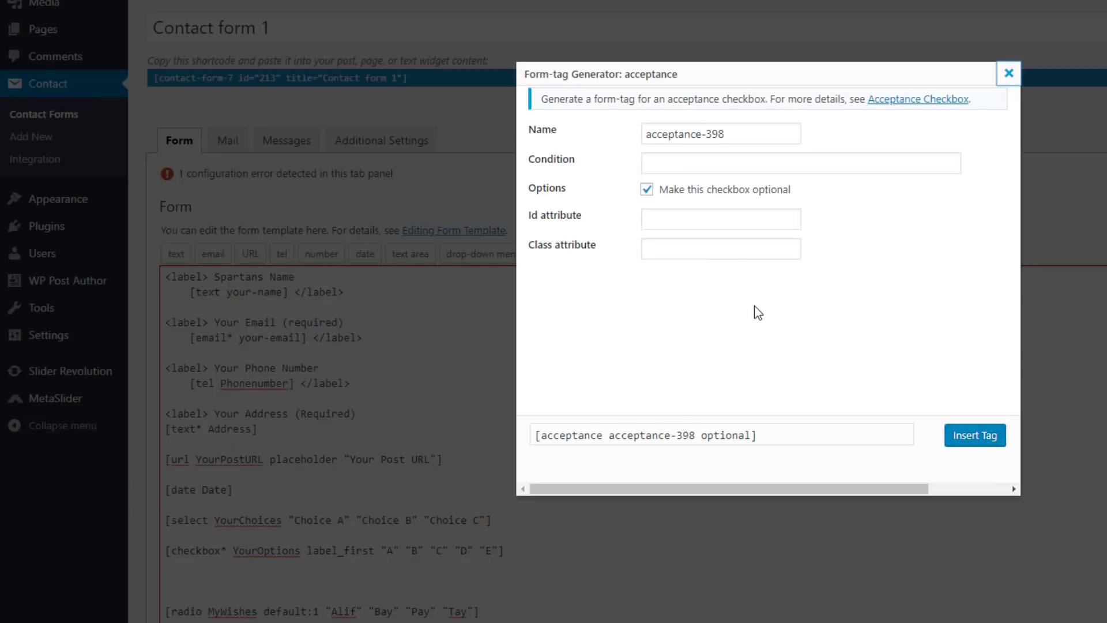
{"action": "left_click_drag", "start_coordinate": [749, 130], "coordinate": [630, 139]}
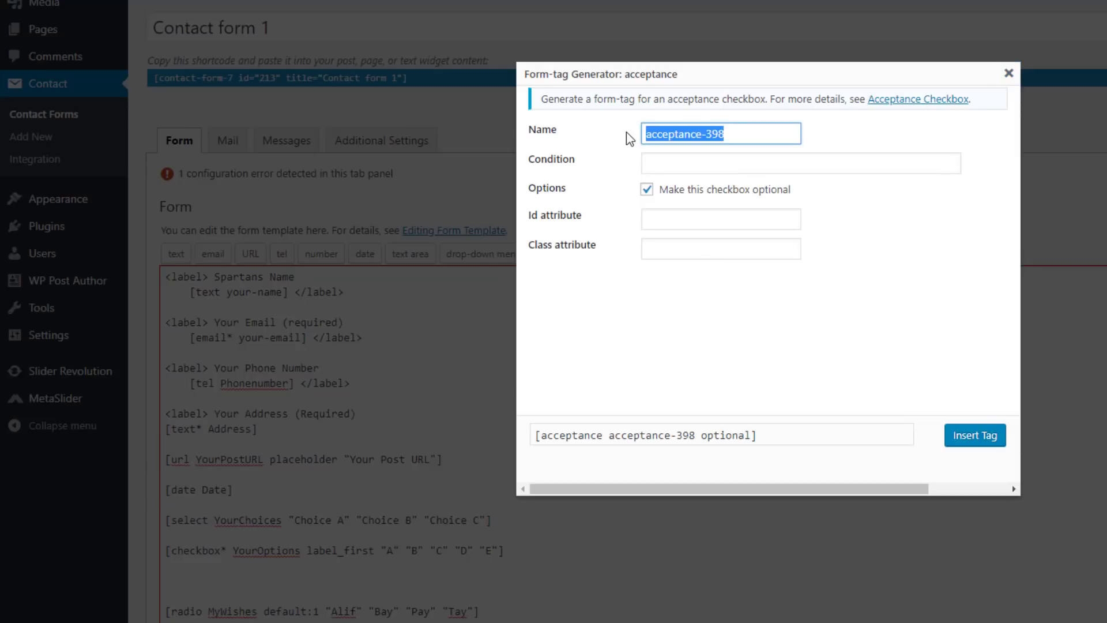
{"action": "key", "text": "BackSpace"}
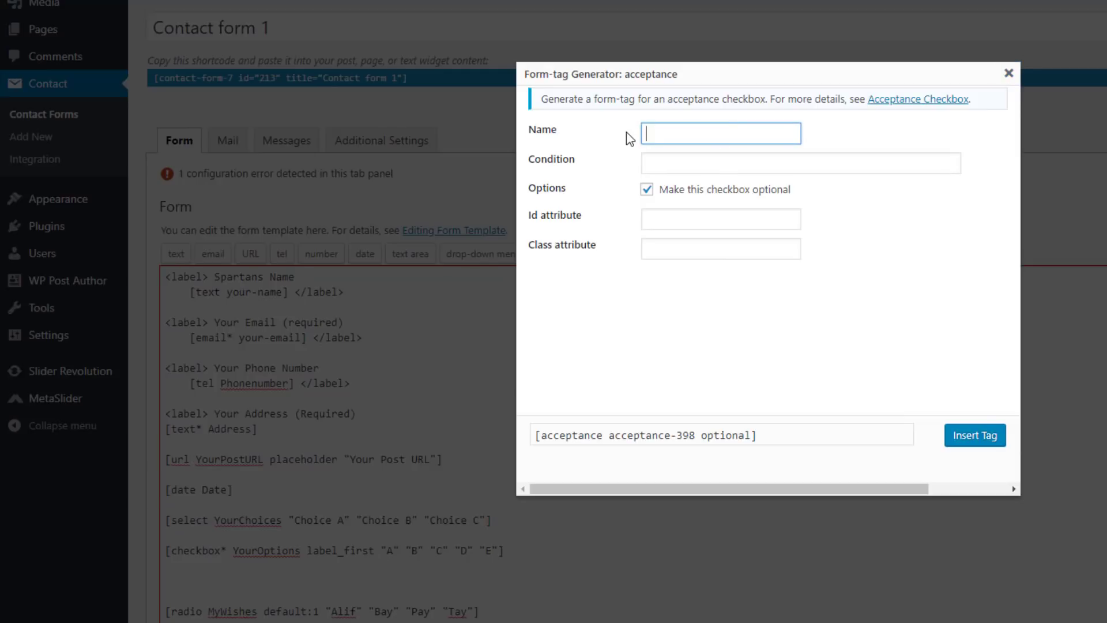
{"action": "type", "text": "Iagree"}
- Set the acceptance condition to "I agree with terms and conditions", make the checkbox non-optional, and insert the tag
{"action": "left_click", "coordinate": [667, 163]}
{"action": "type", "text": "I agree with terms and conditions"}
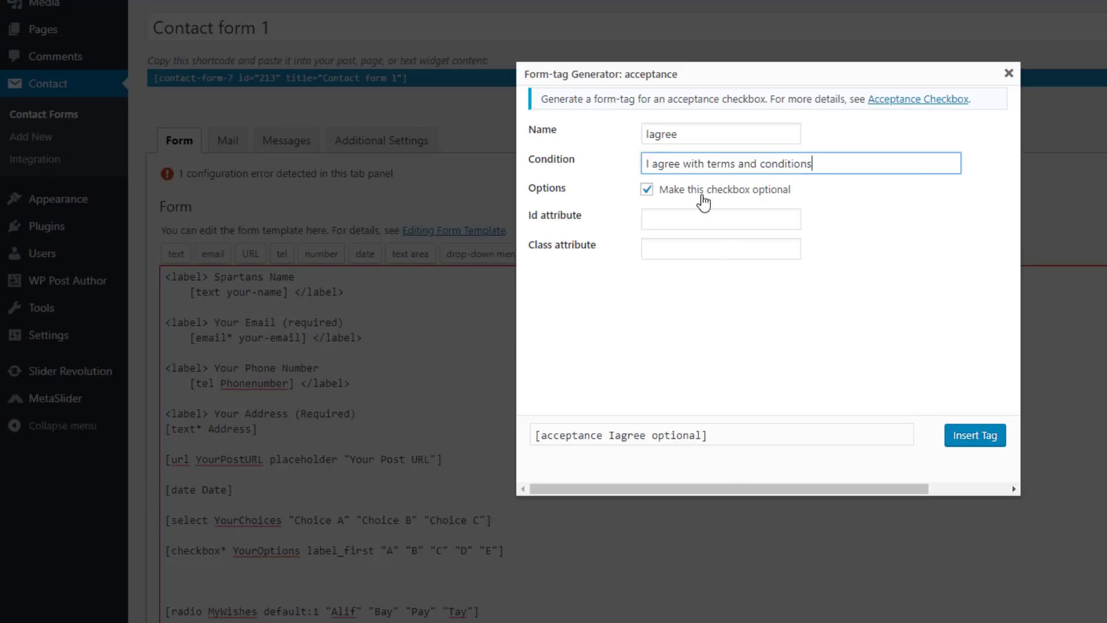
{"action": "left_click", "coordinate": [648, 190]}
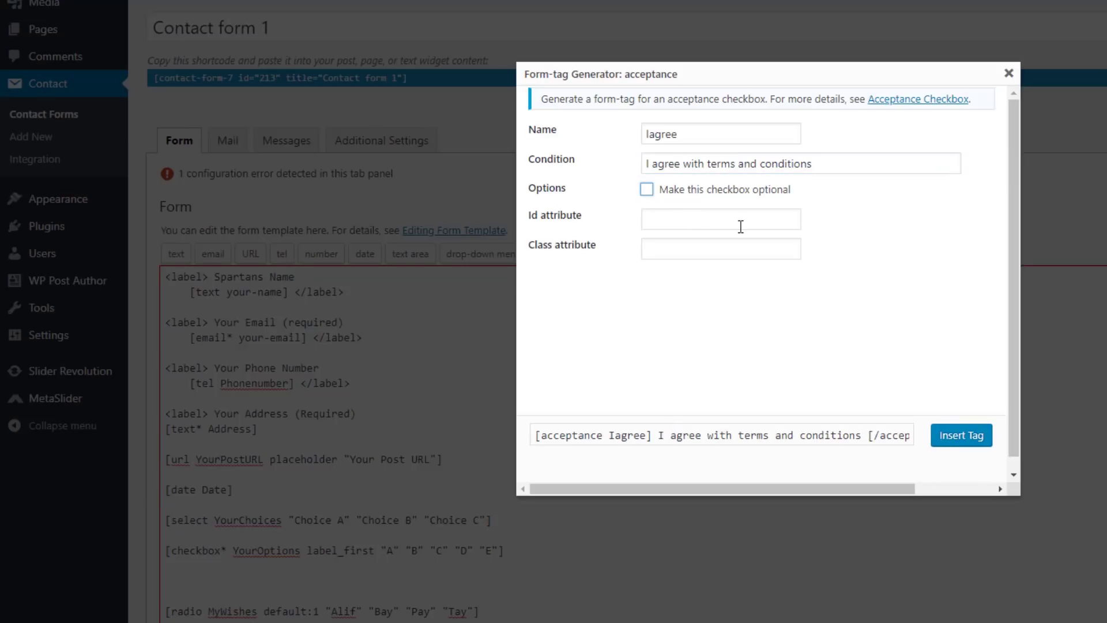
{"action": "left_click", "coordinate": [959, 436]}
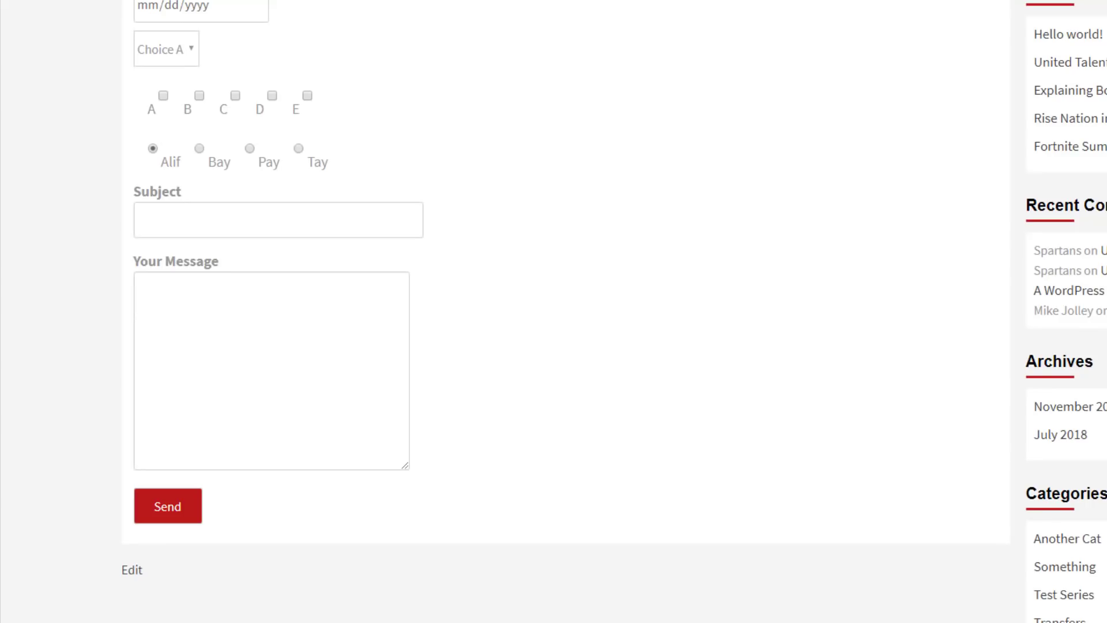
- Reload the practice page and test the terms and conditions checkbox
{"action": "key", "text": "F5"}
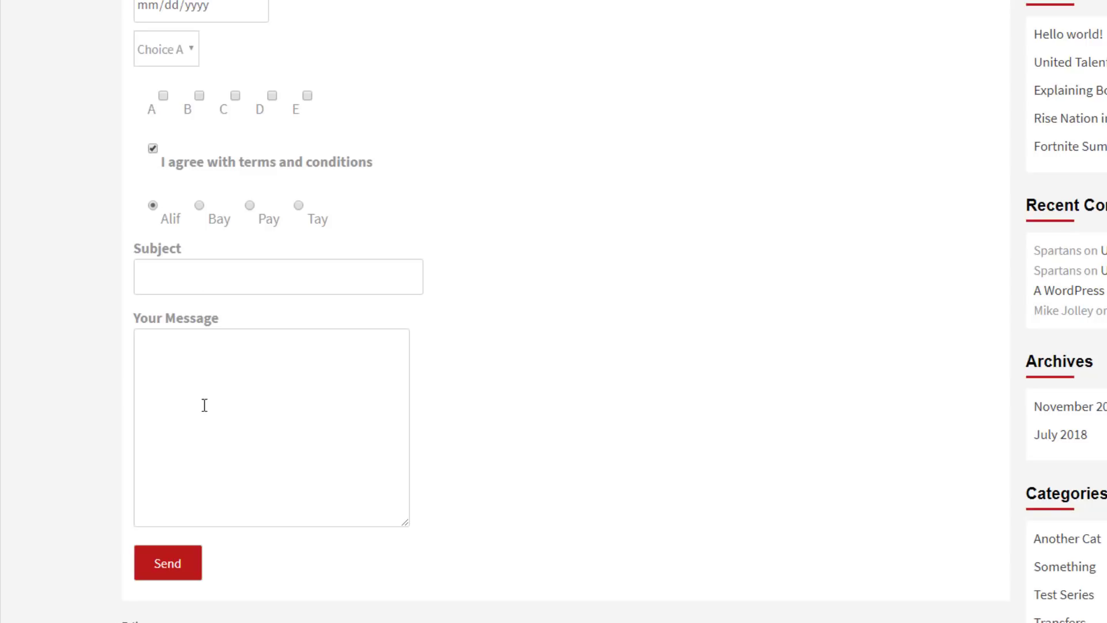
{"action": "left_click", "coordinate": [152, 204]}
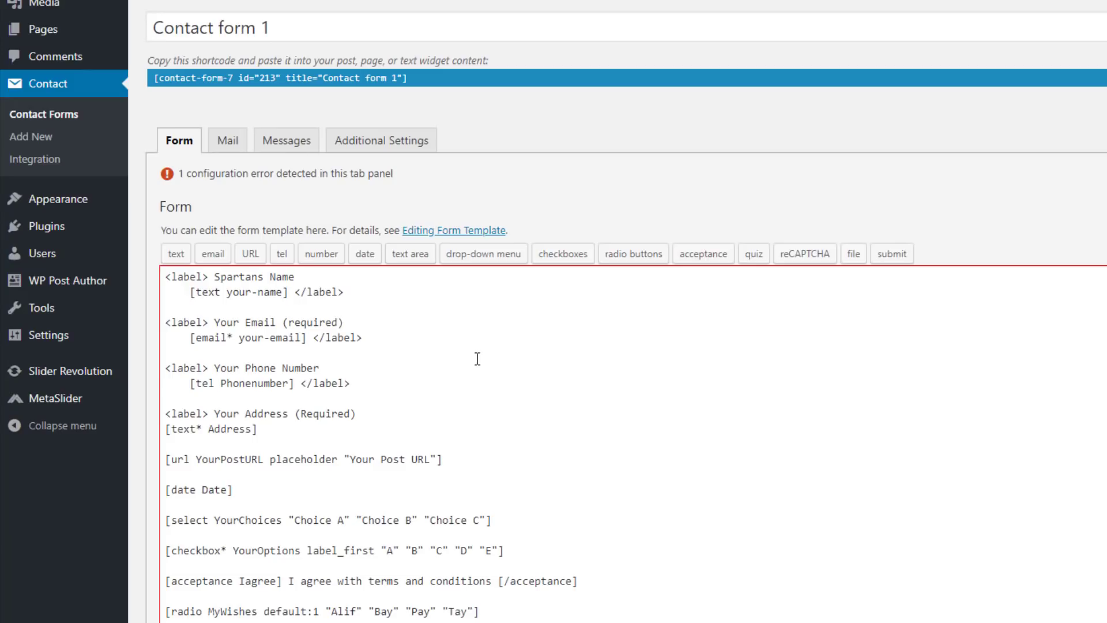
- Start a quiz tag on a new line below the acceptance tag and name it PleaseTell
{"action": "scroll", "coordinate": [478, 358], "scroll_direction": "down", "scroll_amount": 2}
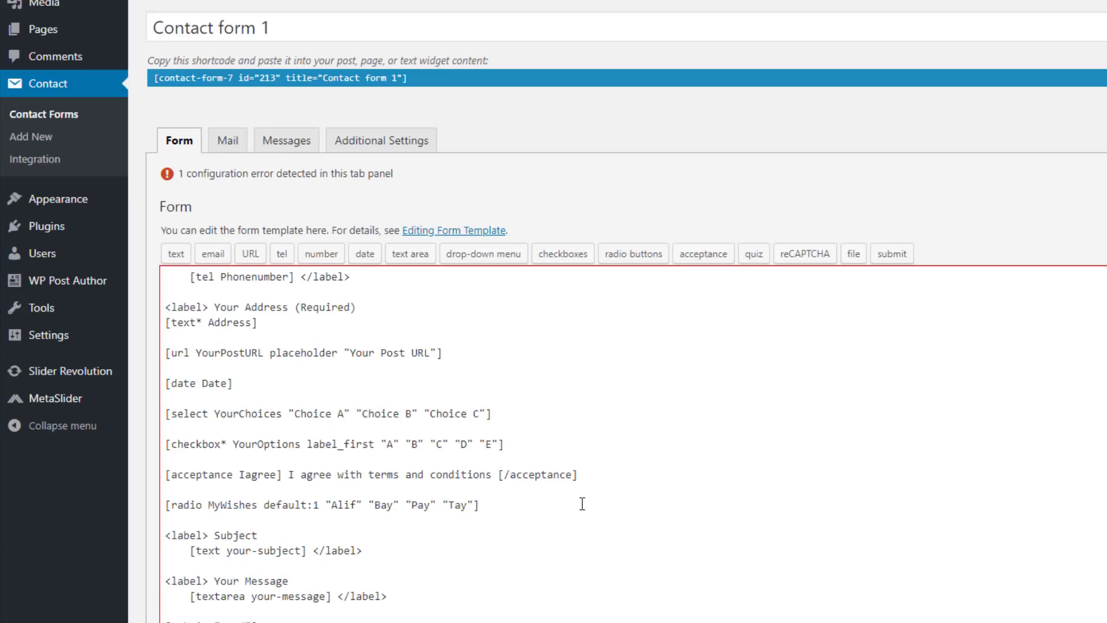
{"action": "left_click", "coordinate": [594, 474]}
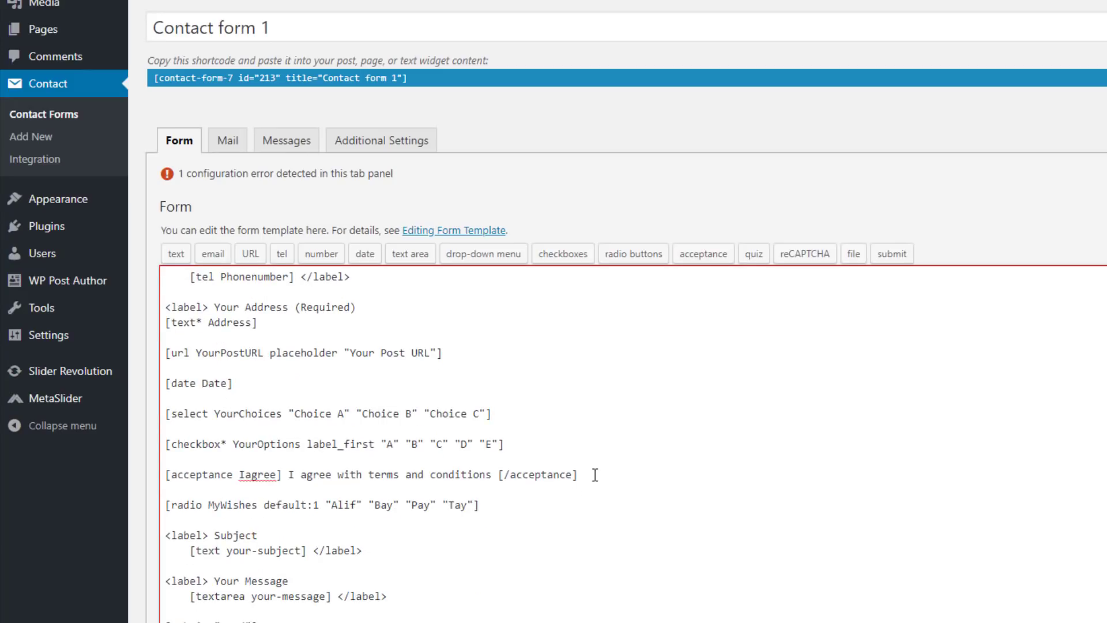
{"action": "key", "text": "Return"}
{"action": "key", "text": "Return"}
{"action": "key", "text": "ctrl+z"}
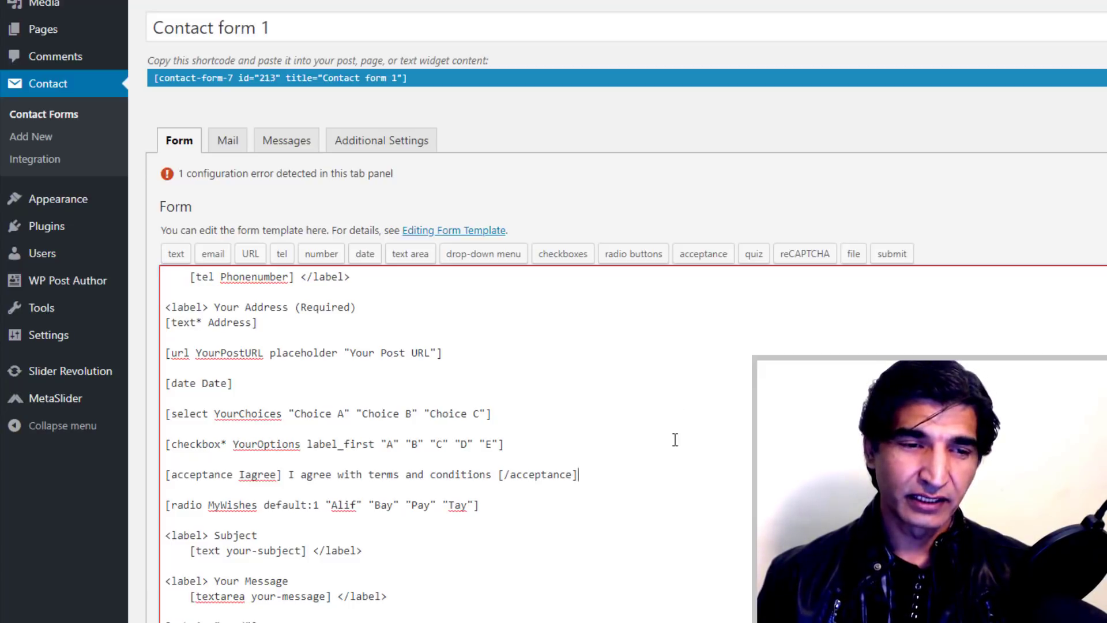
{"action": "key", "text": "Return"}
{"action": "key", "text": "Return"}
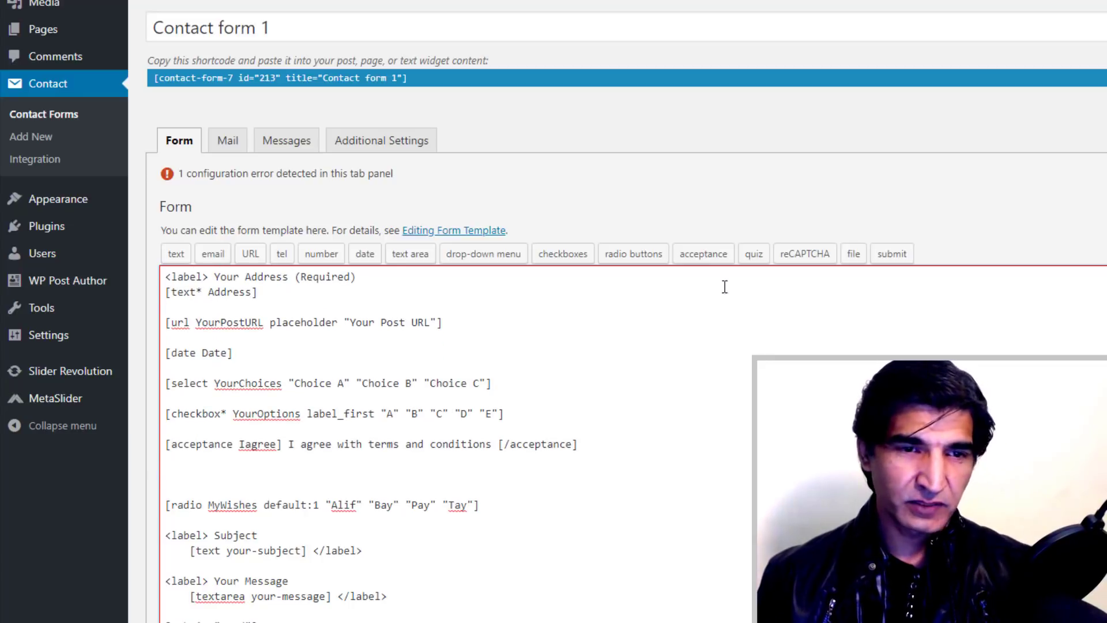
{"action": "left_click", "coordinate": [750, 264]}
{"action": "left_click", "coordinate": [663, 138]}
{"action": "left_click_drag", "start_coordinate": [691, 136], "coordinate": [619, 141]}
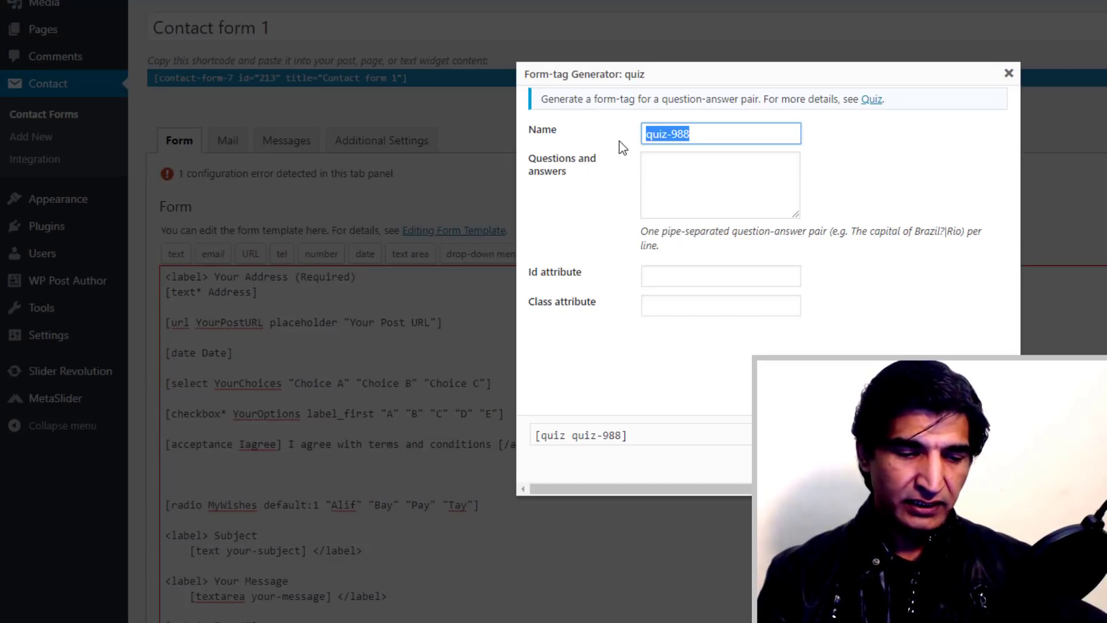
{"action": "type", "text": "Plea"}
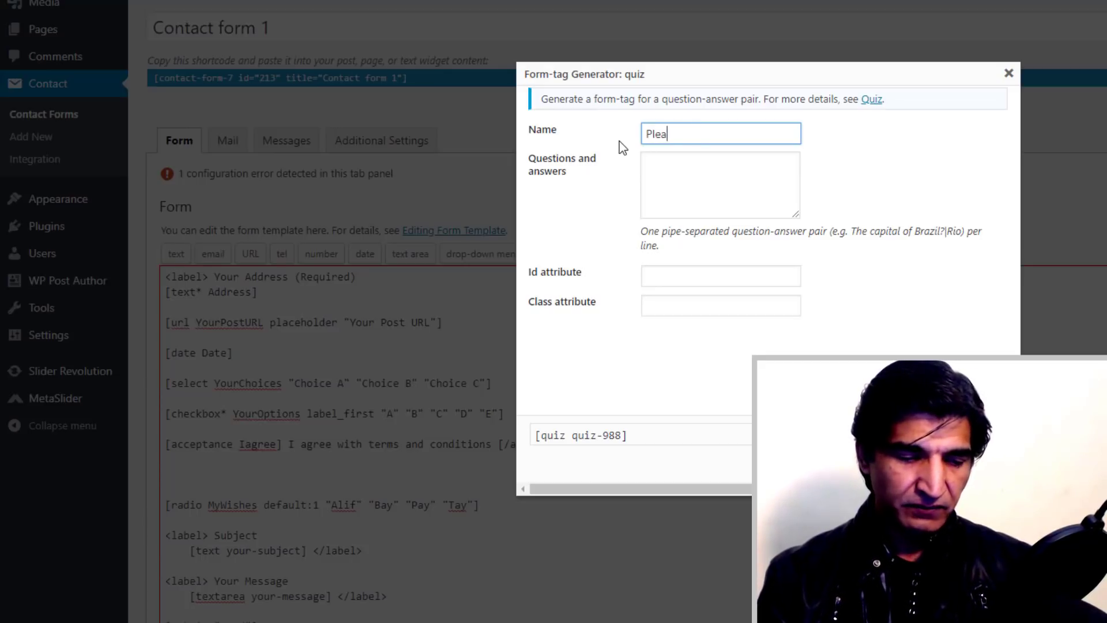
{"action": "type", "text": "se Tell"}
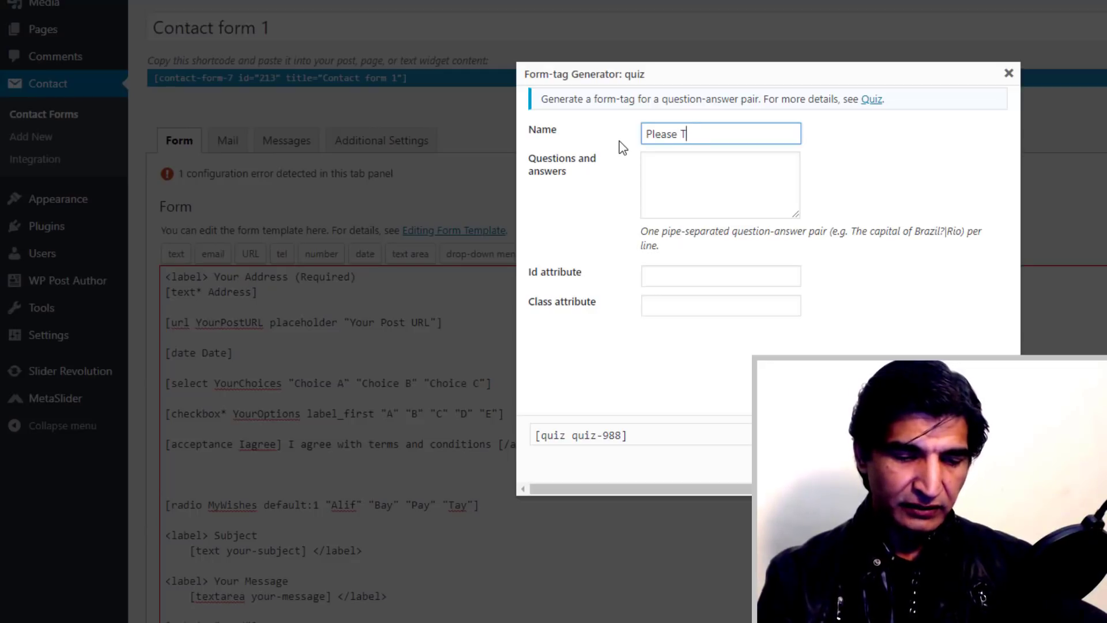
- Set the quiz question and answer pair to "2+2=?| 4" and insert the tag
{"action": "left_click", "coordinate": [700, 182]}
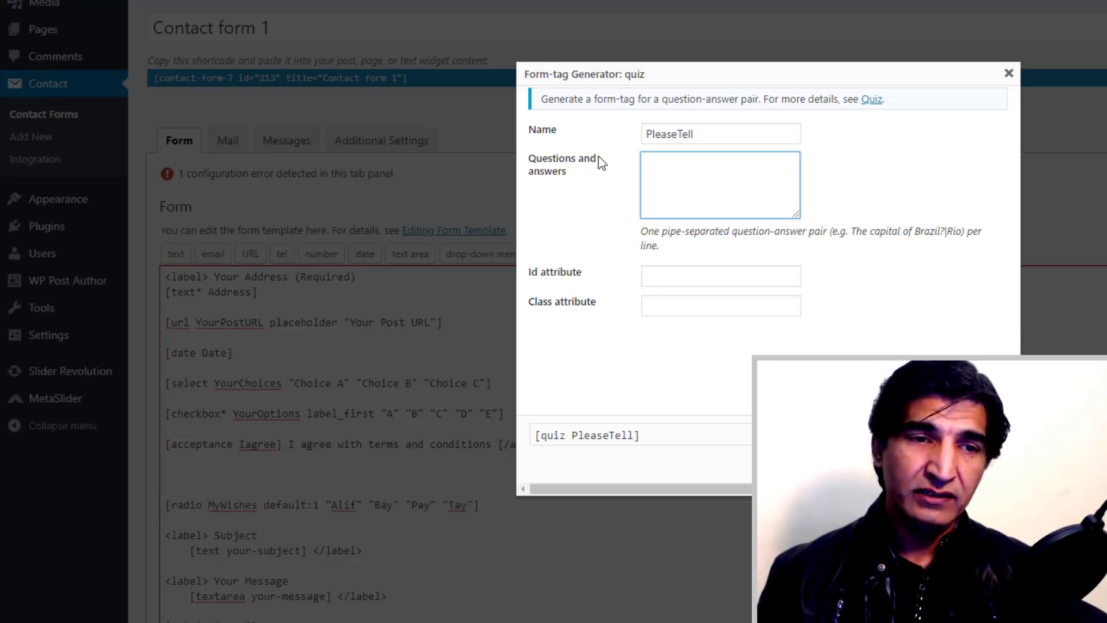
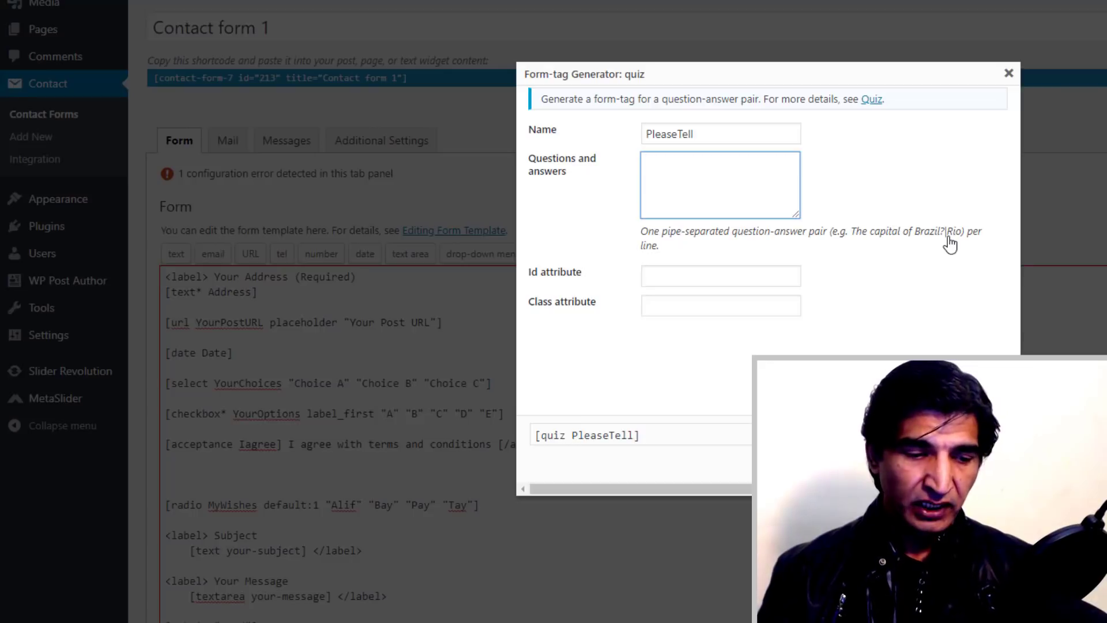
{"action": "type", "text": "2"}
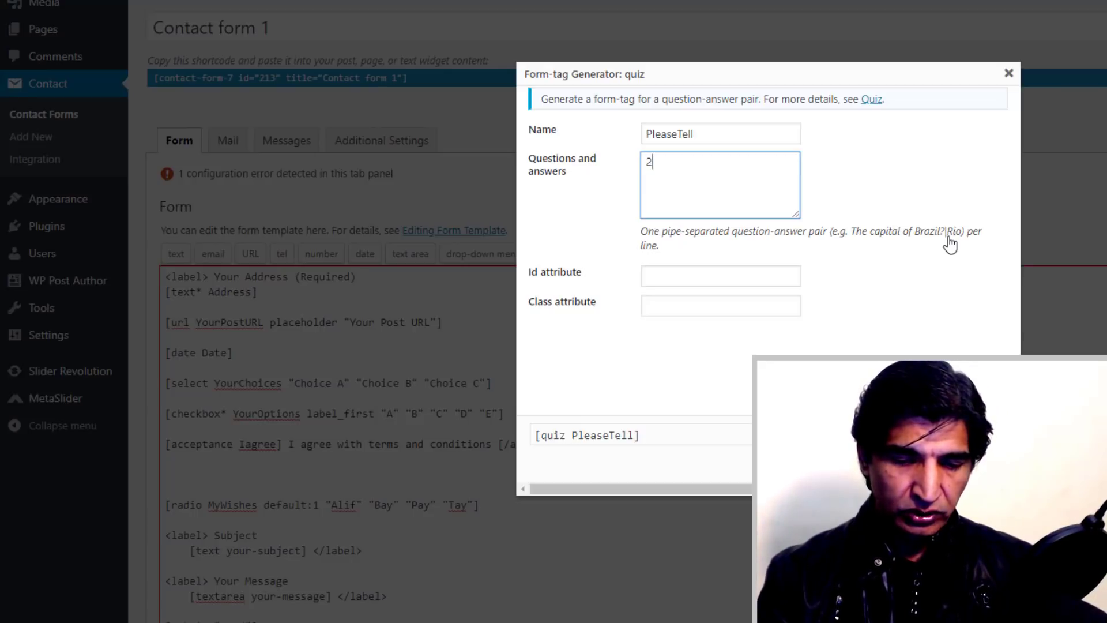
{"action": "type", "text": "+2=?"}
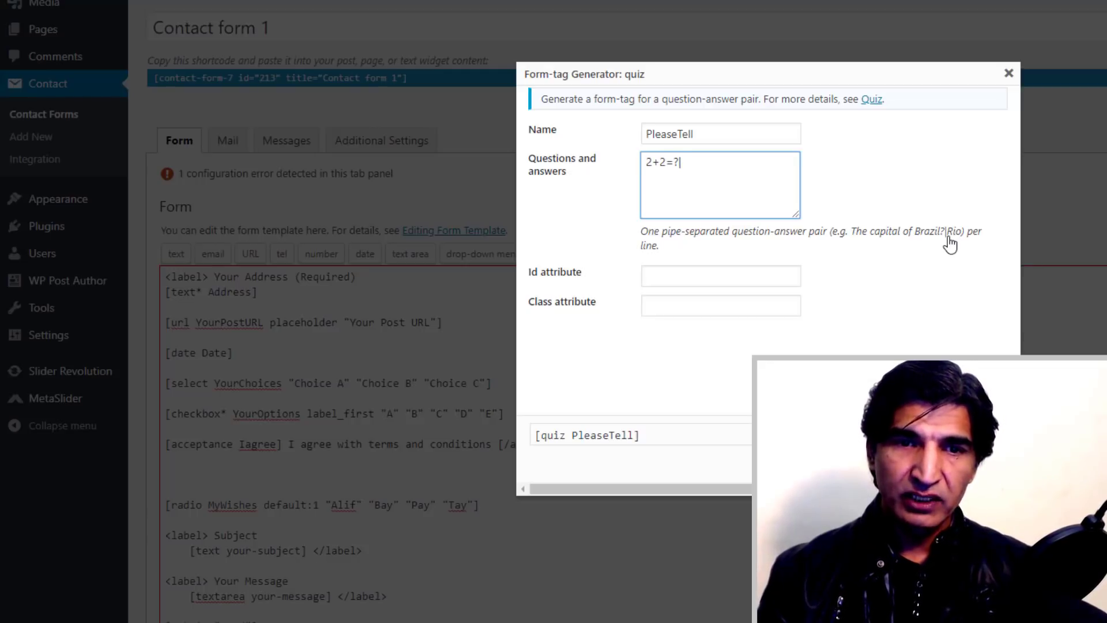
{"action": "type", "text": "|"}
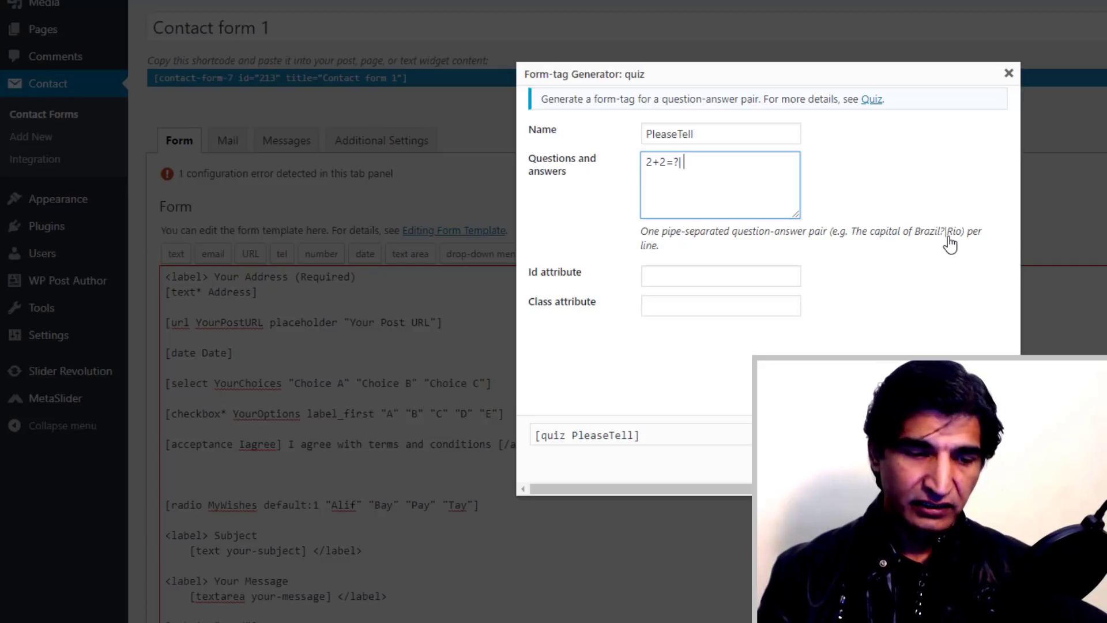
{"action": "type", "text": " 4"}
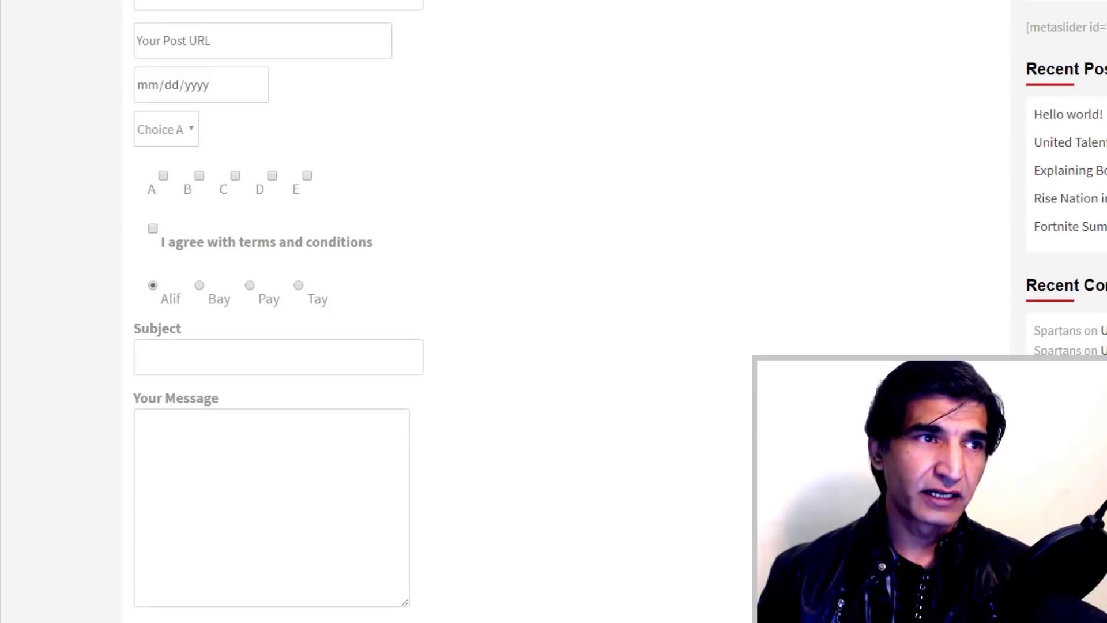
- Reload the practice page and test the 2+2 quiz field by answering 4
{"action": "key", "text": "F5"}
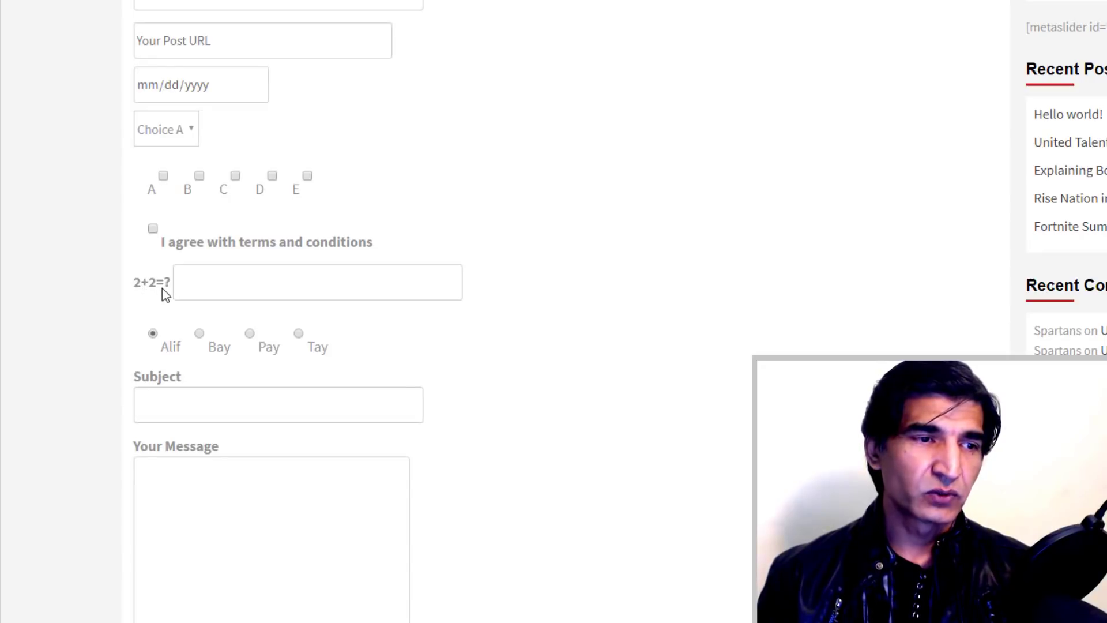
{"action": "left_click", "coordinate": [231, 284]}
{"action": "type", "text": "4"}
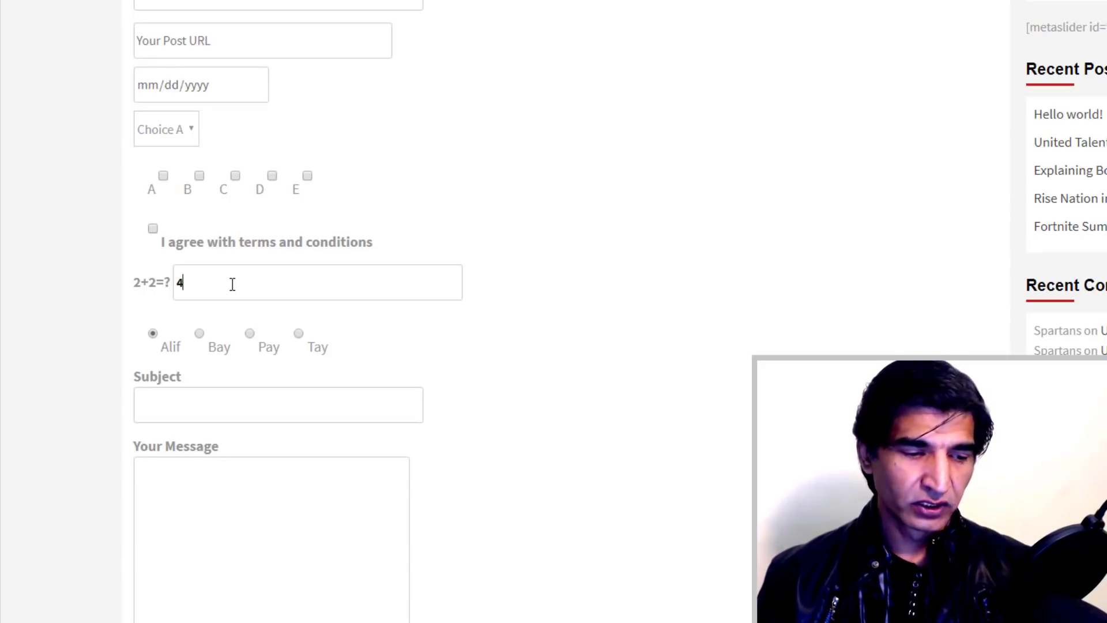
{"action": "key", "text": "Tab"}
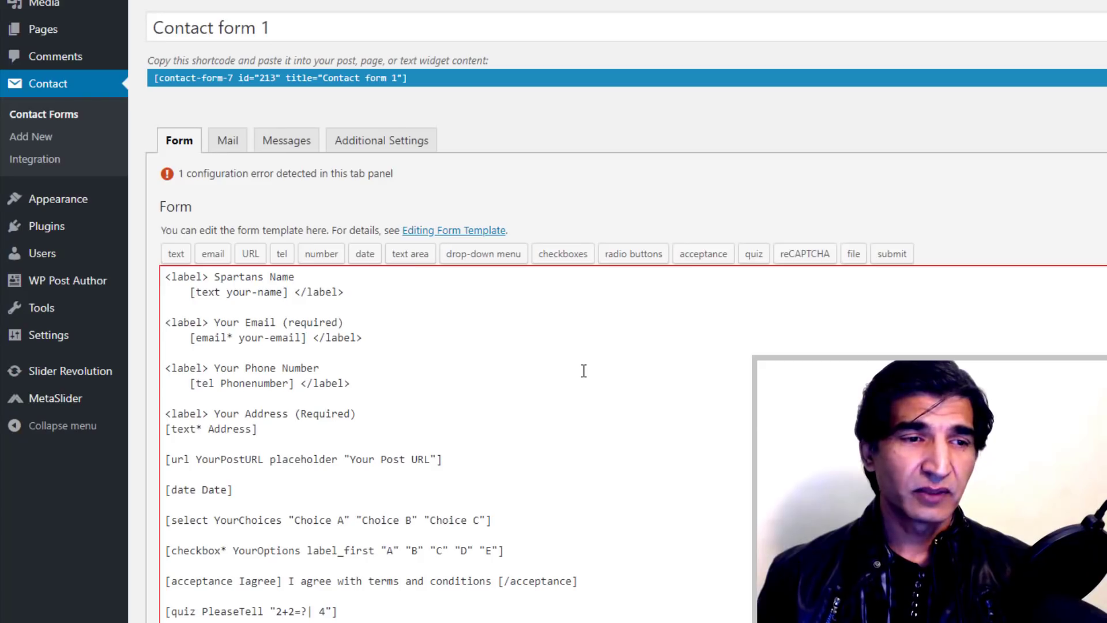
- Start a file upload tag on a new line below the quiz tag and name it PleaseUpload
{"action": "scroll", "coordinate": [578, 383], "scroll_direction": "down", "scroll_amount": 3}
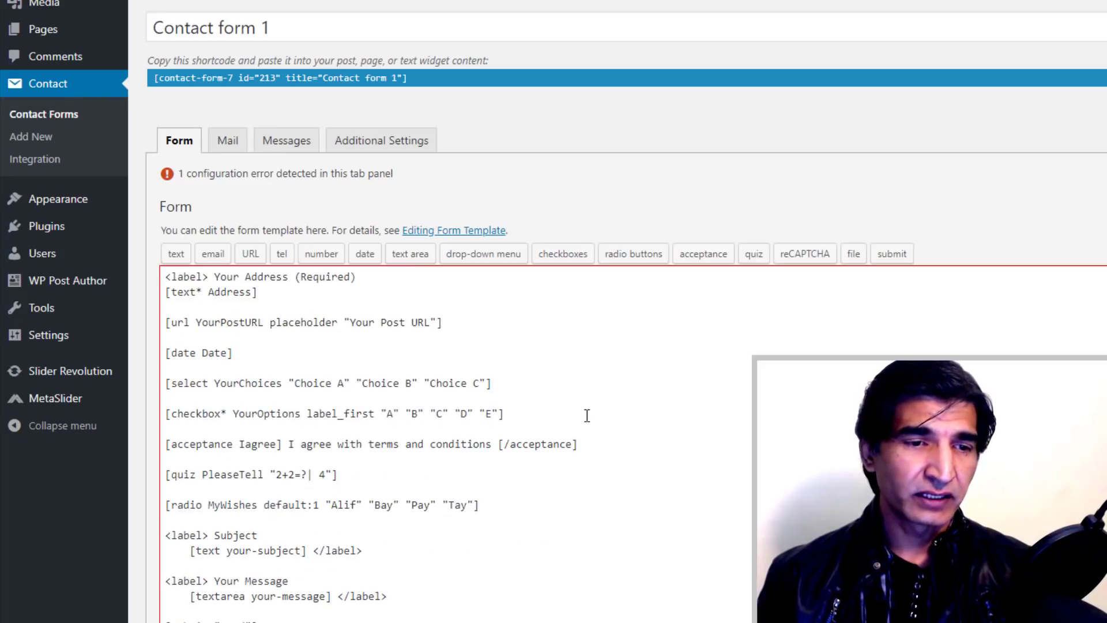
{"action": "left_click", "coordinate": [445, 468]}
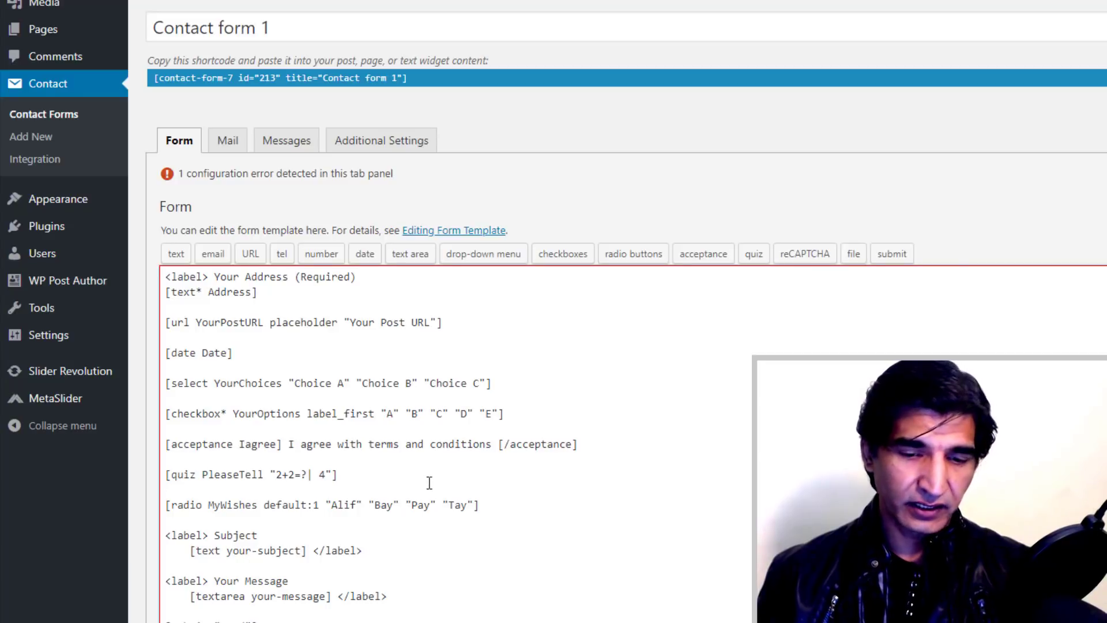
{"action": "key", "text": "Return"}
{"action": "key", "text": "Return"}
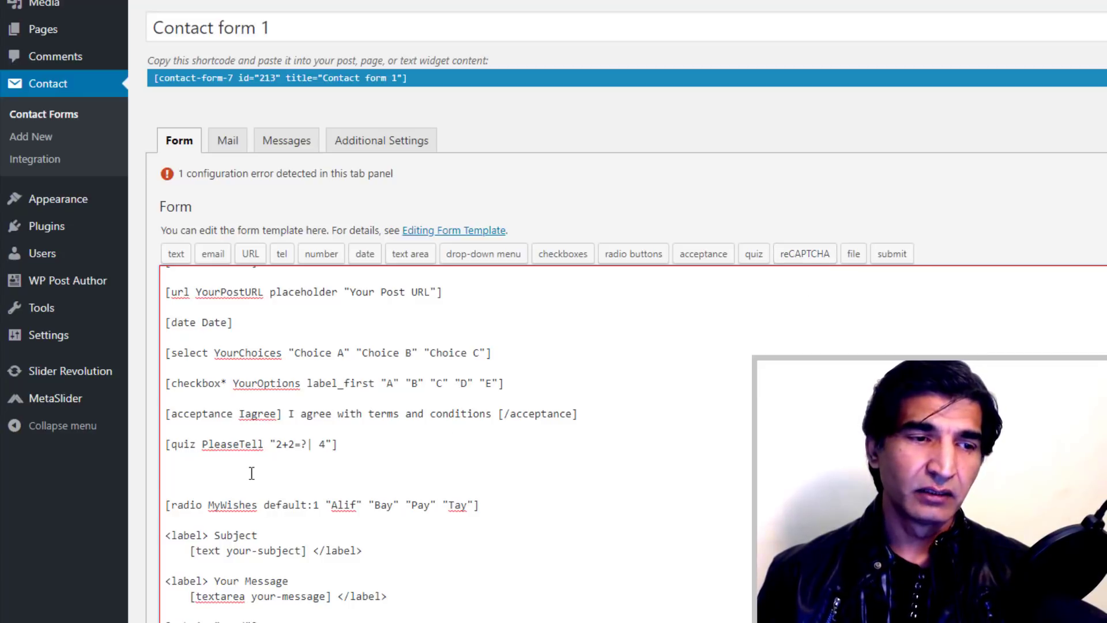
{"action": "left_click", "coordinate": [854, 255]}
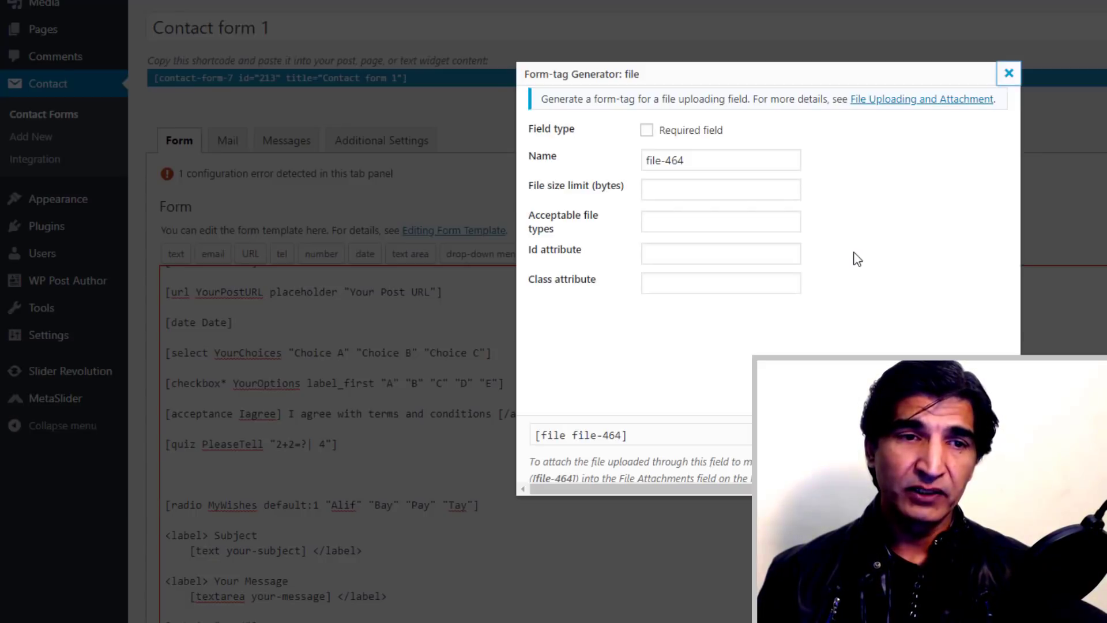
{"action": "left_click_drag", "start_coordinate": [700, 160], "coordinate": [636, 171]}
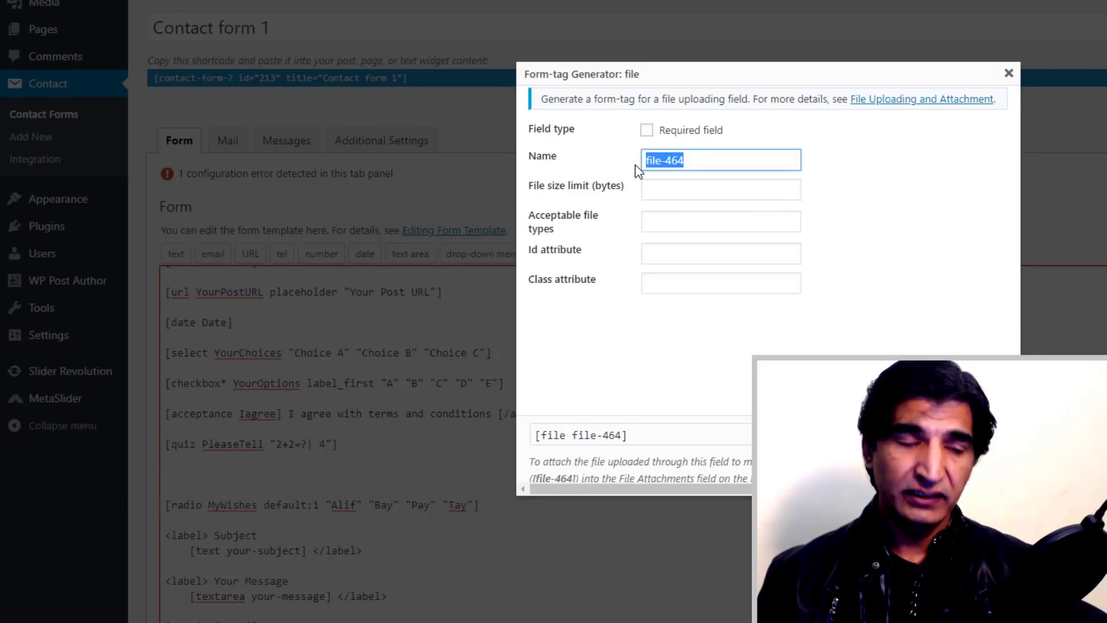
{"action": "type", "text": "Please "}
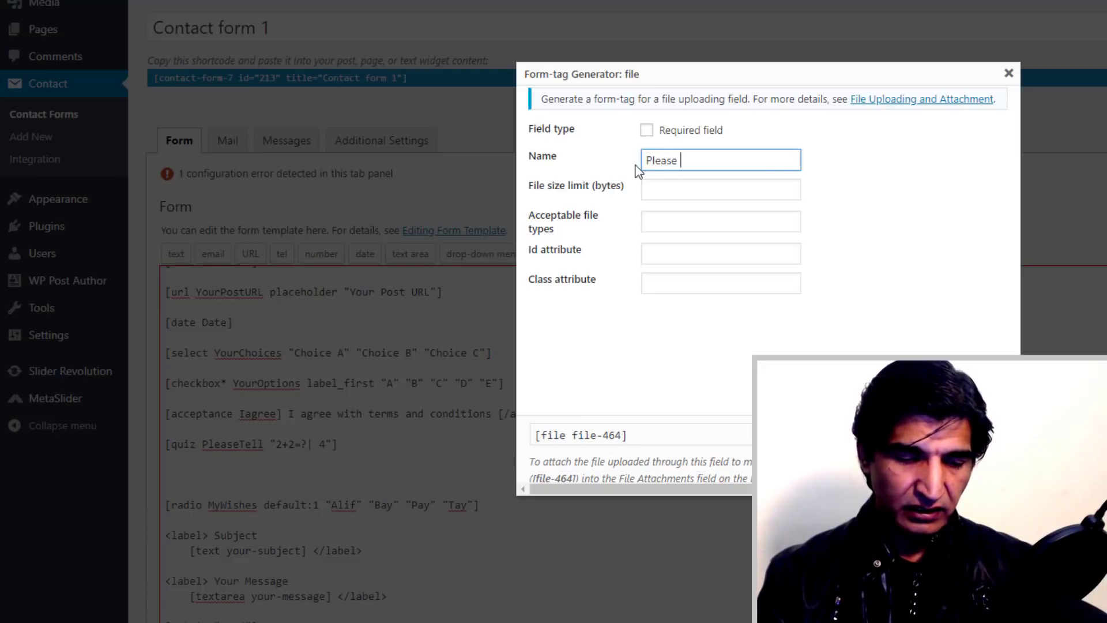
{"action": "type", "text": "Upload"}
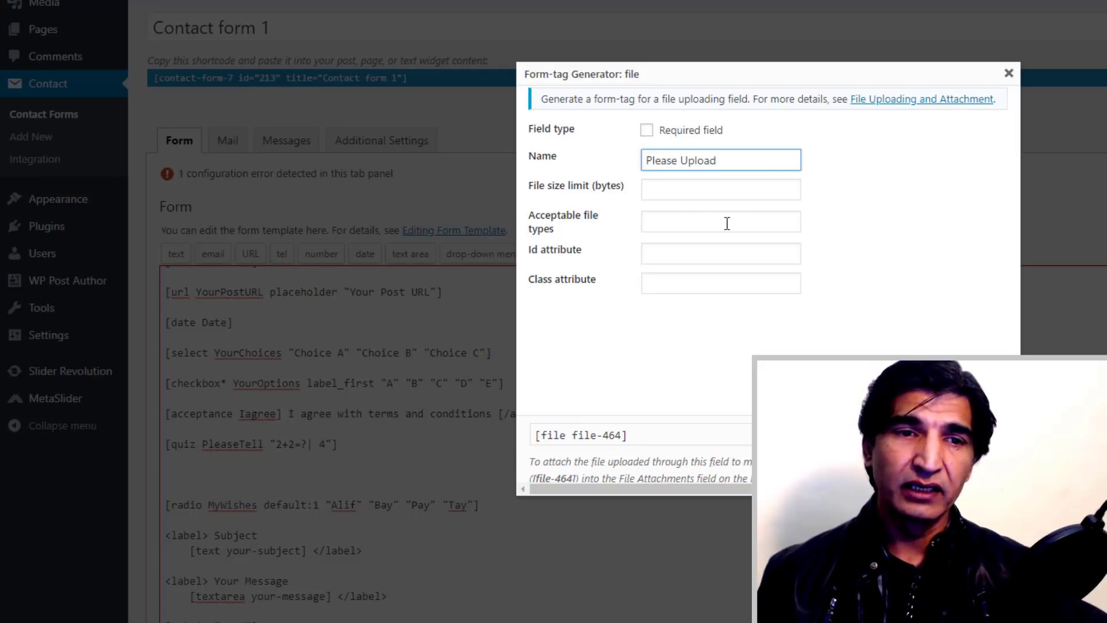
{"action": "left_click", "coordinate": [695, 193]}
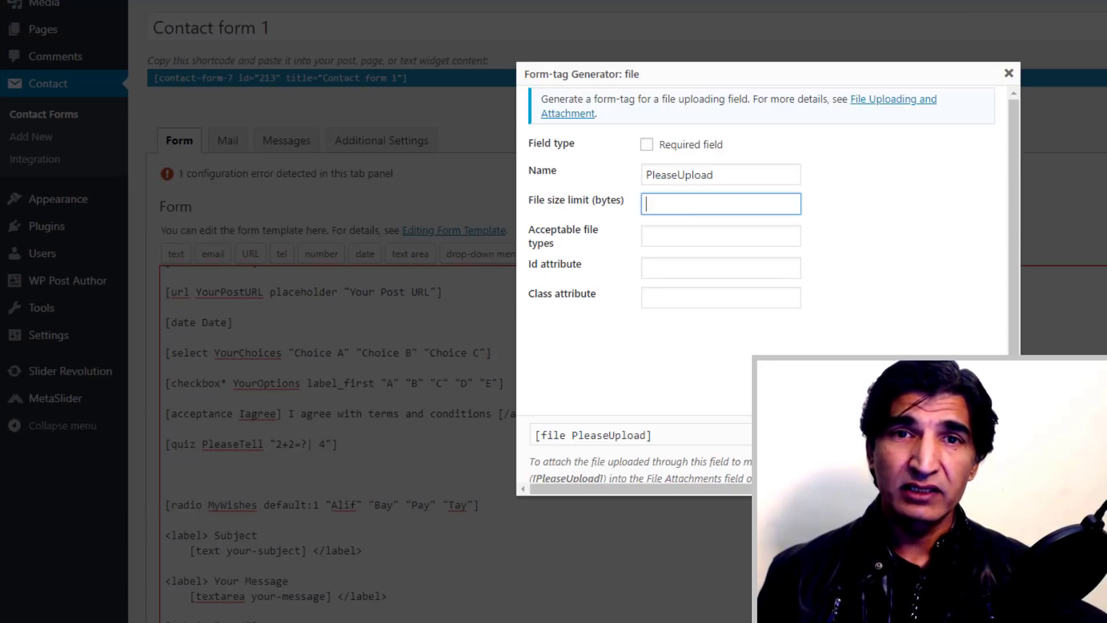
- Search Google for "byte calc" in a new browser tab
{"action": "key", "text": "ctrl+t"}
{"action": "type", "text": "byte ca"}
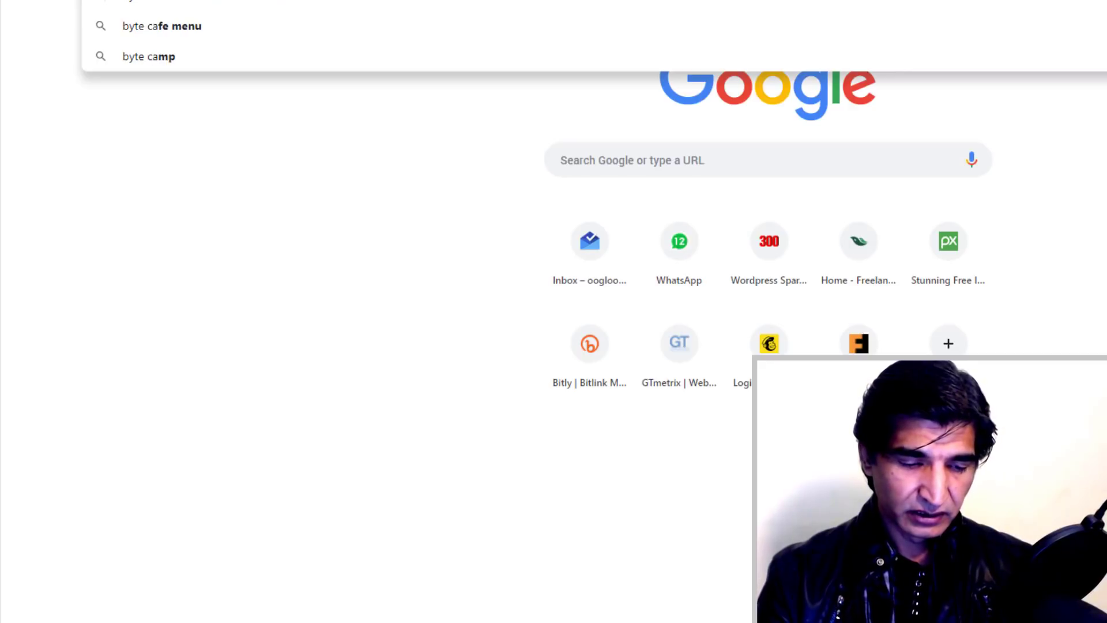
{"action": "type", "text": "lc"}
{"action": "key", "text": "Return"}
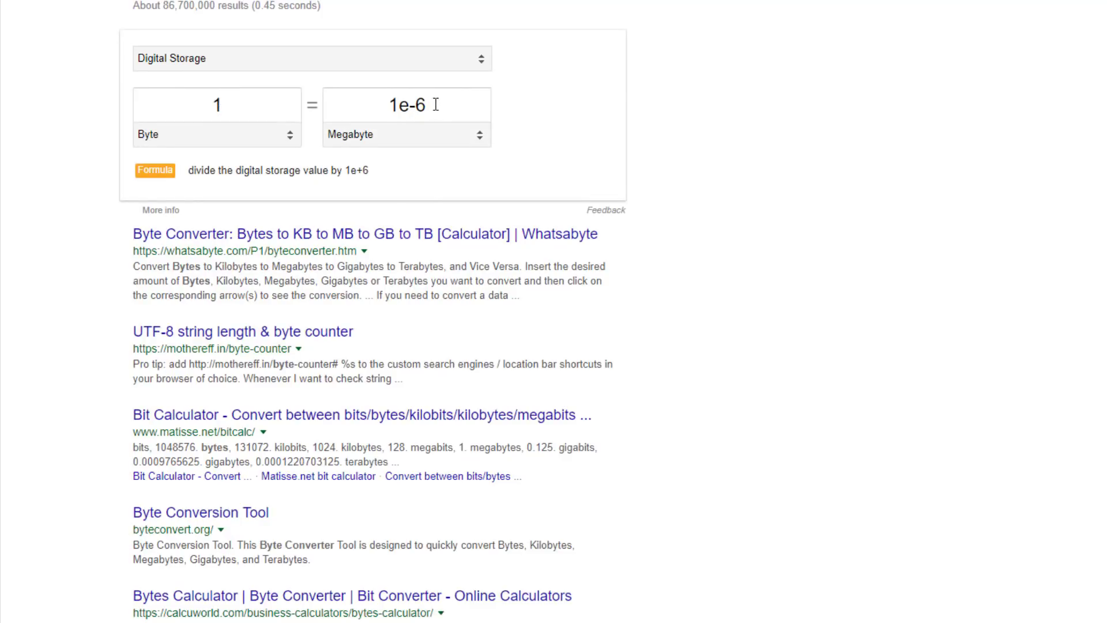
- Convert 10000 bytes to megabytes and 4 megabytes to bytes in the digital storage converter
{"action": "left_click", "coordinate": [433, 104]}
{"action": "left_click", "coordinate": [195, 100]}
{"action": "double_click", "coordinate": [185, 106]}
{"action": "type", "text": "10000"}
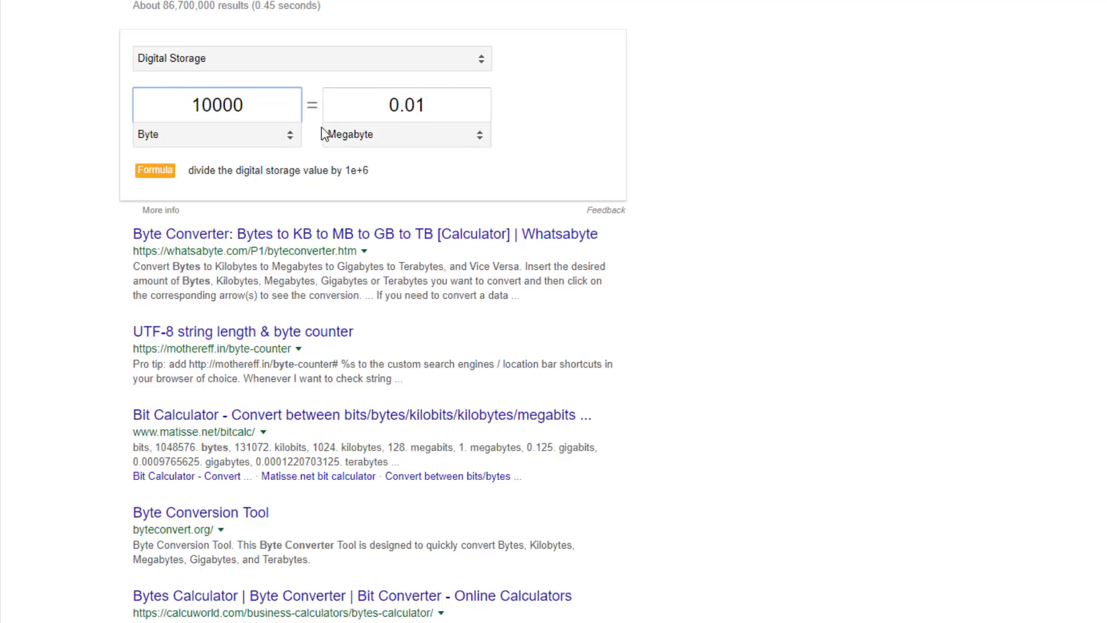
{"action": "double_click", "coordinate": [247, 107]}
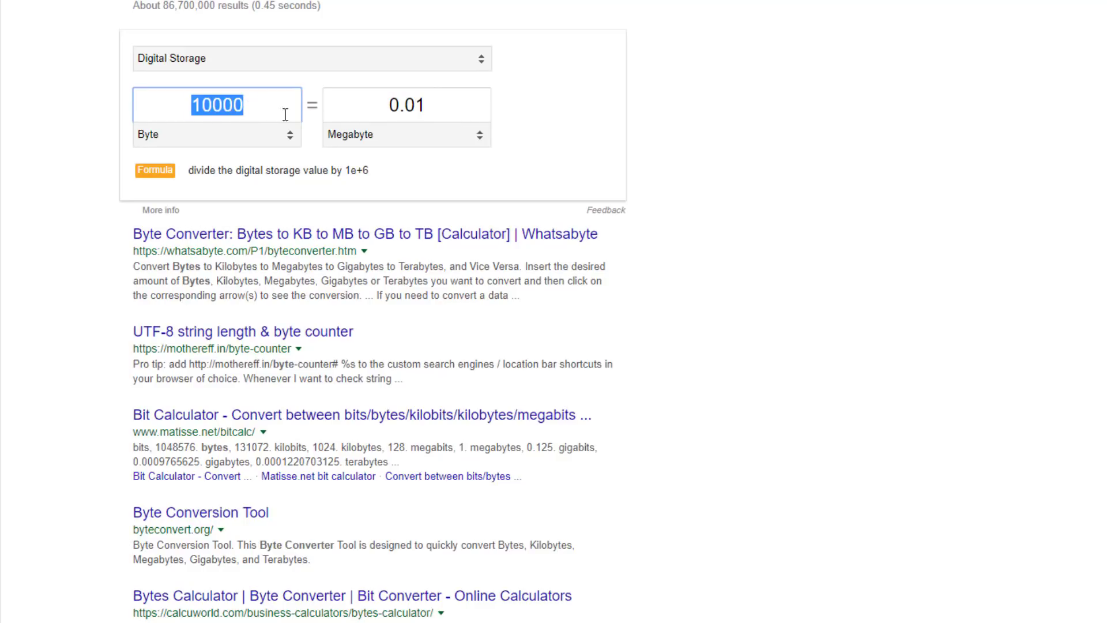
{"action": "left_click", "coordinate": [378, 105]}
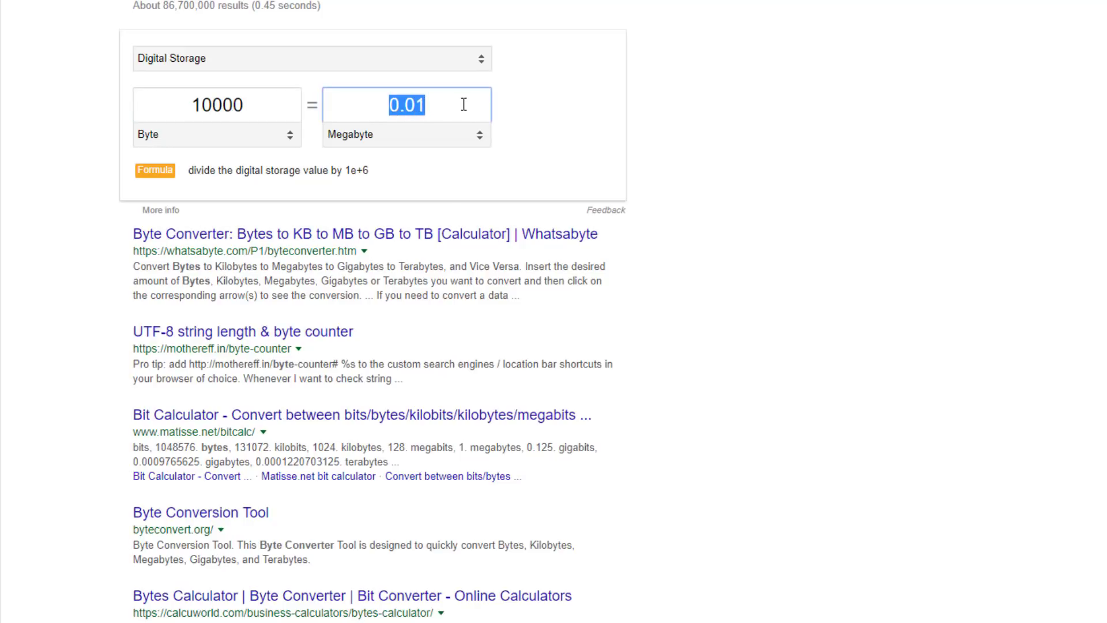
{"action": "type", "text": "4"}
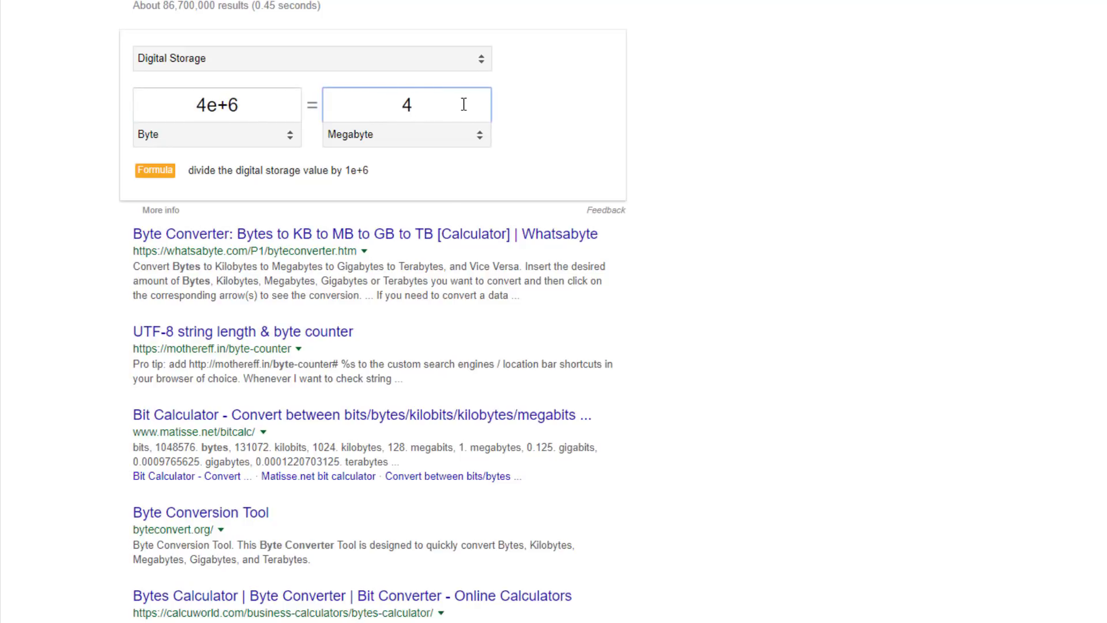
- Convert 8000000 bytes to megabytes in the digital storage converter
{"action": "left_click", "coordinate": [194, 110]}
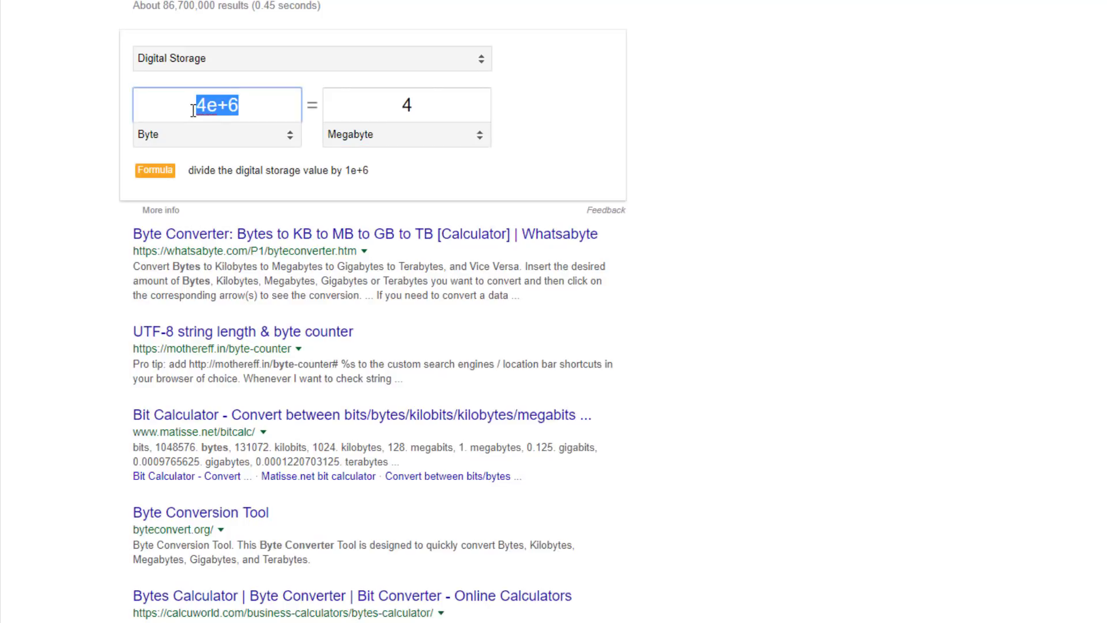
{"action": "left_click", "coordinate": [259, 106]}
{"action": "left_click_drag", "start_coordinate": [259, 106], "coordinate": [180, 103]}
{"action": "type", "text": "8000000"}
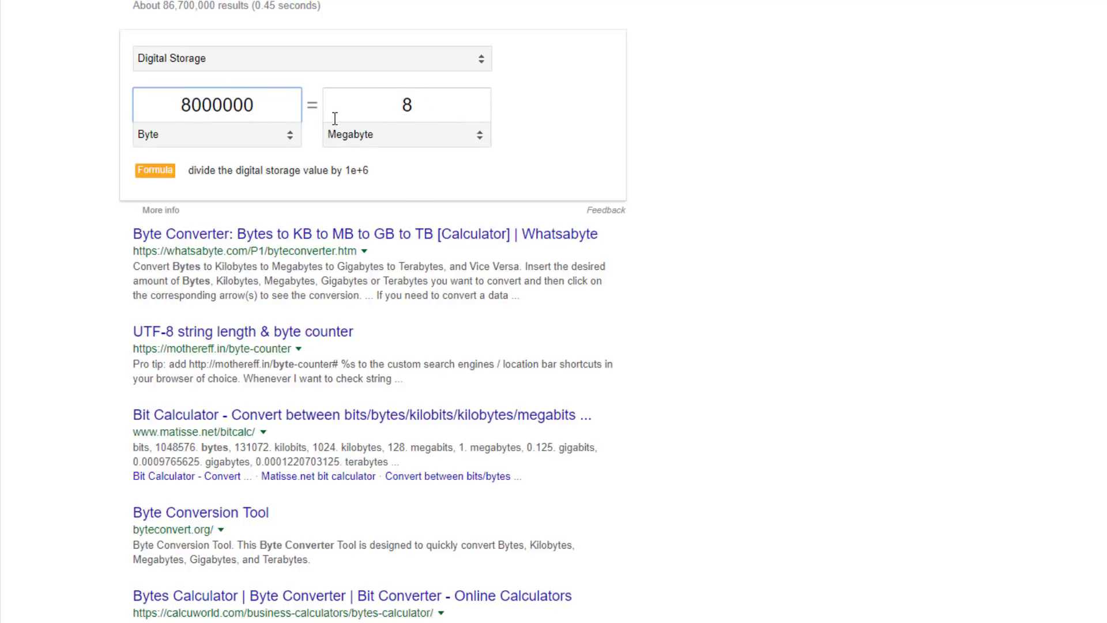
- Enter 400000 as the byte value in the digital storage converter and copy it
{"action": "left_click_drag", "start_coordinate": [268, 112], "coordinate": [184, 111]}
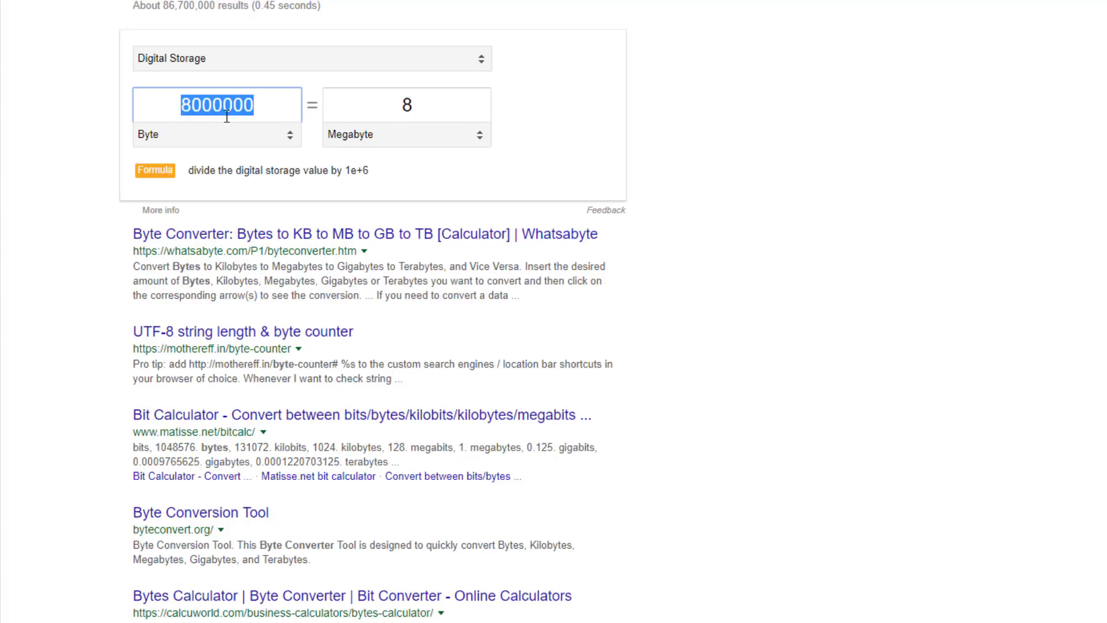
{"action": "left_click", "coordinate": [185, 102]}
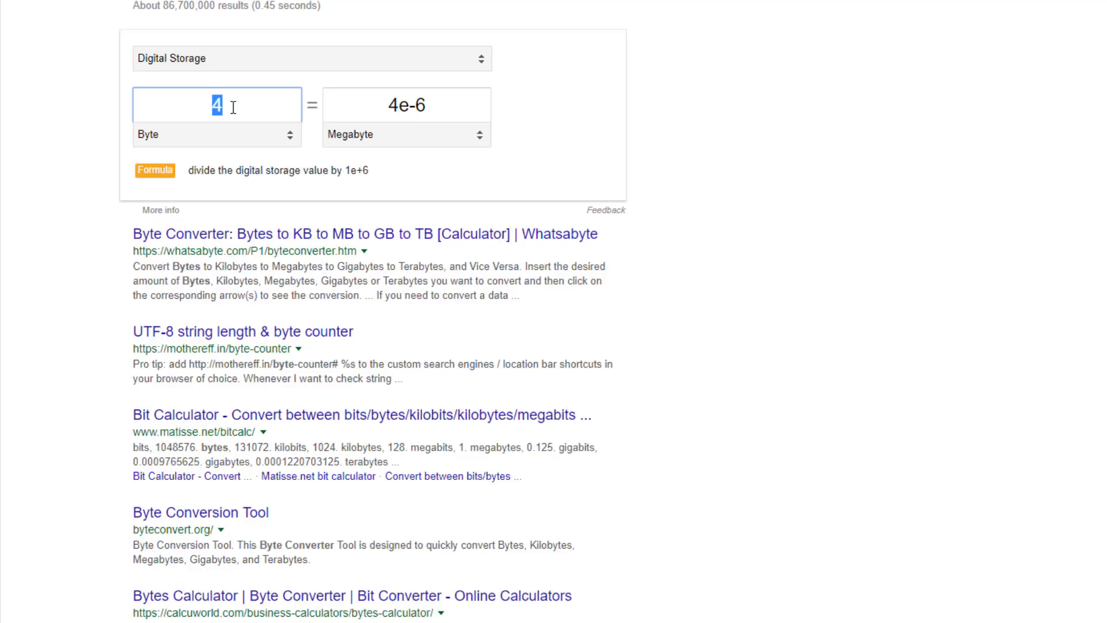
{"action": "type", "text": "4000"}
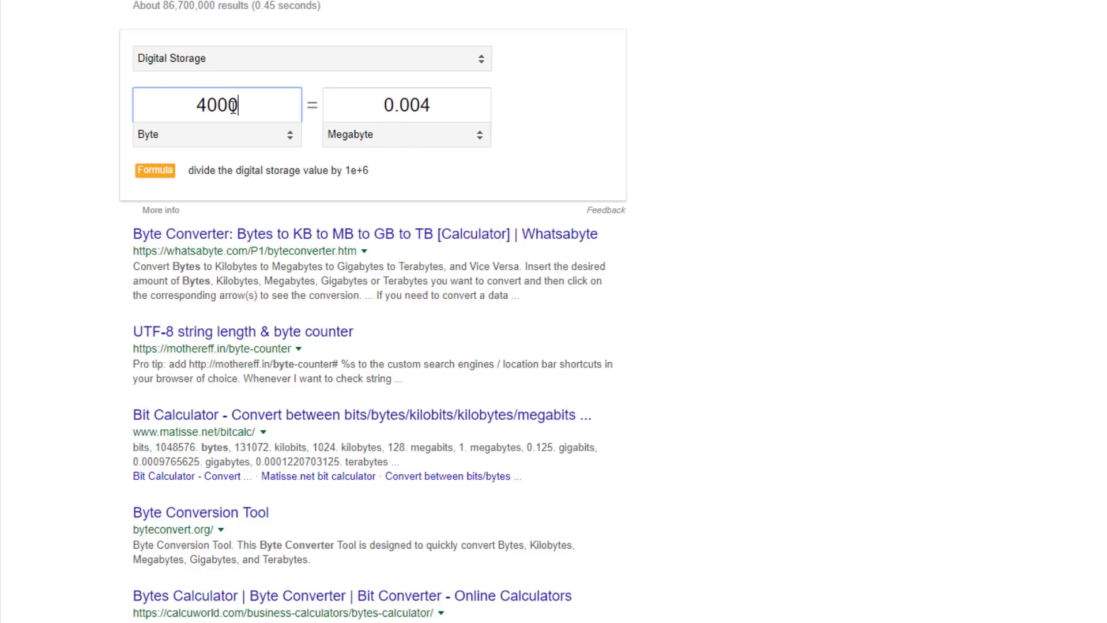
{"action": "type", "text": "0"}
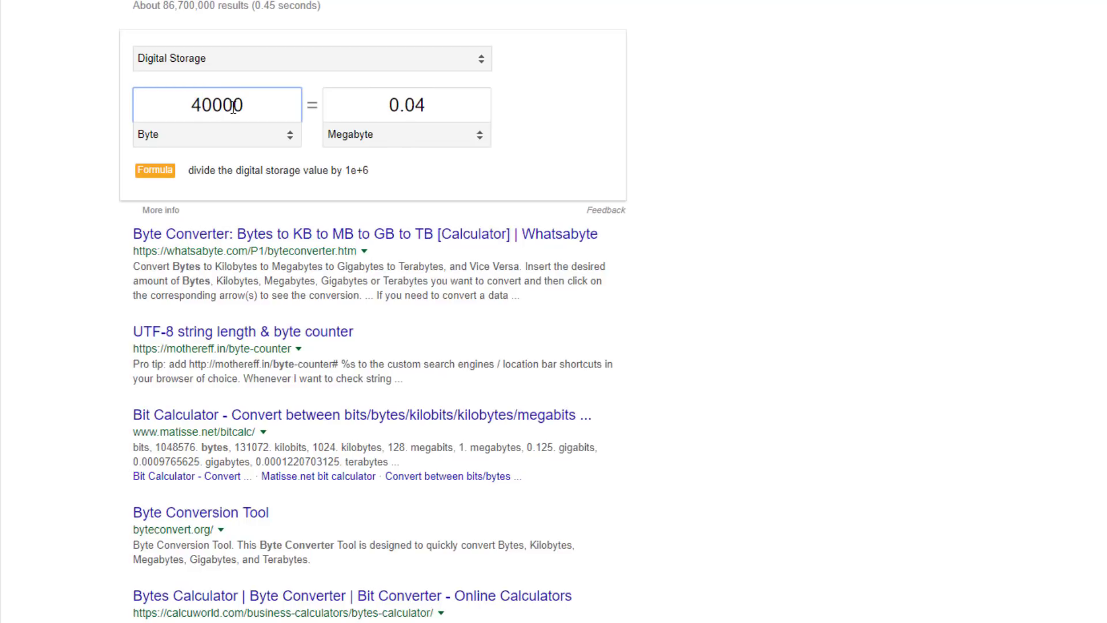
{"action": "type", "text": "0"}
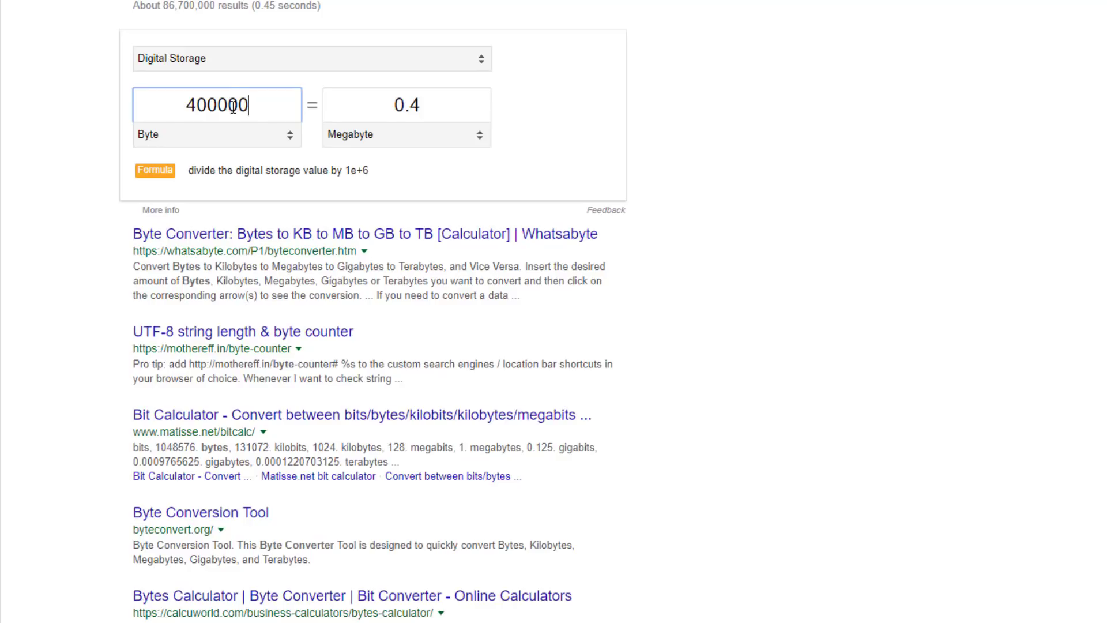
{"action": "left_click_drag", "start_coordinate": [257, 104], "coordinate": [167, 104]}
{"action": "key", "text": "ctrl+c"}
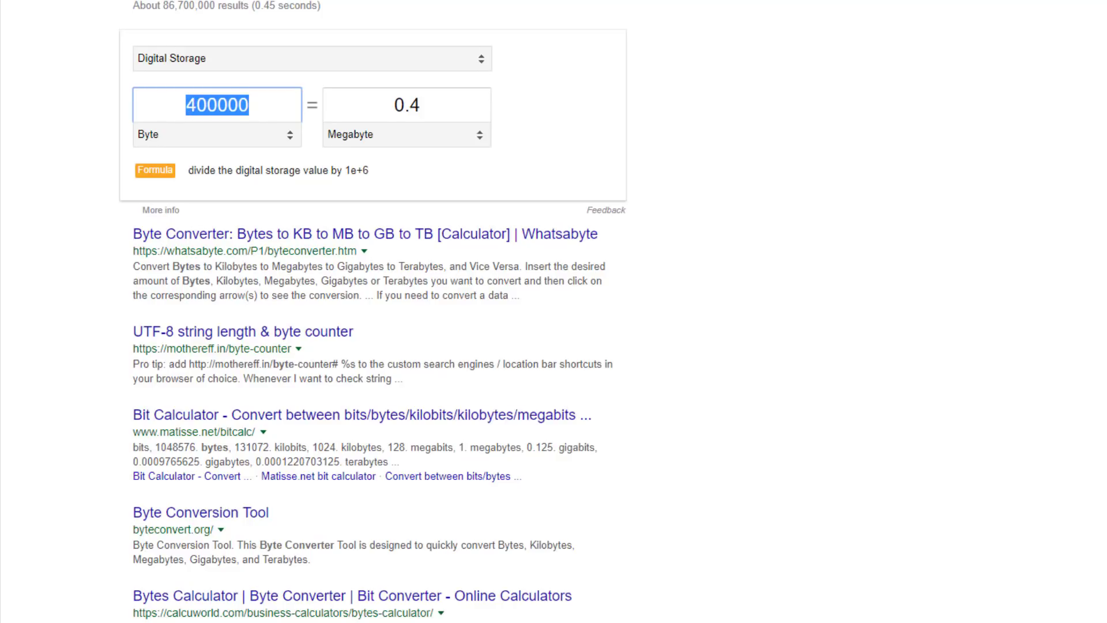
- Back in the WordPress form editor, insert the PleaseUpload file tag with a 4000000-byte size limit and file types jpg|png|zip
{"action": "key", "text": "alt+Tab"}
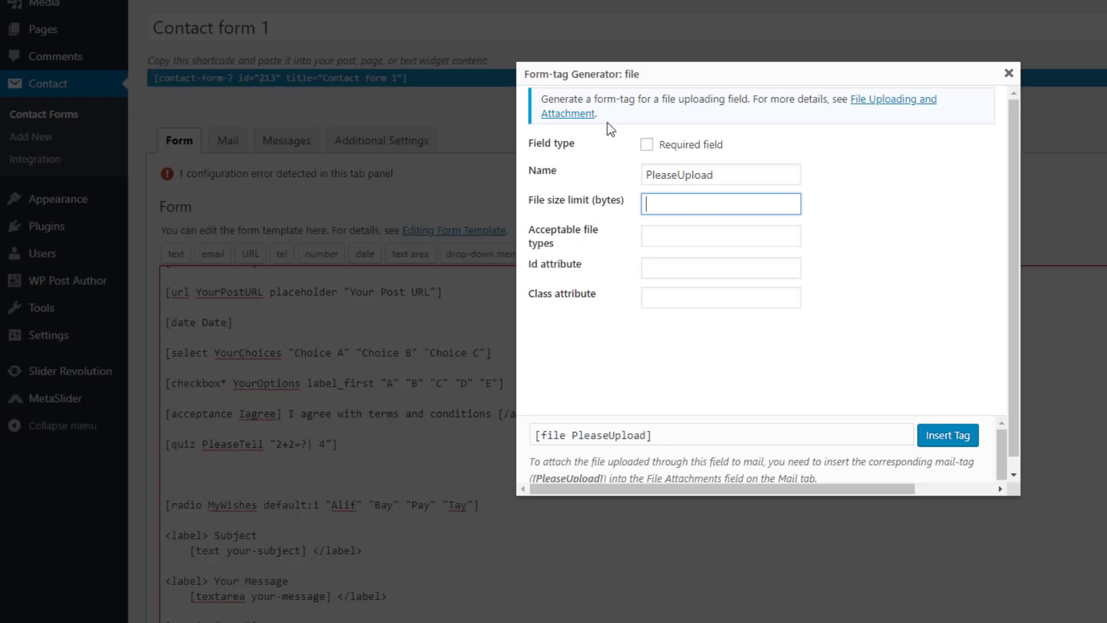
{"action": "key", "text": "ctrl+v"}
{"action": "type", "text": "0"}
{"action": "left_click", "coordinate": [678, 234]}
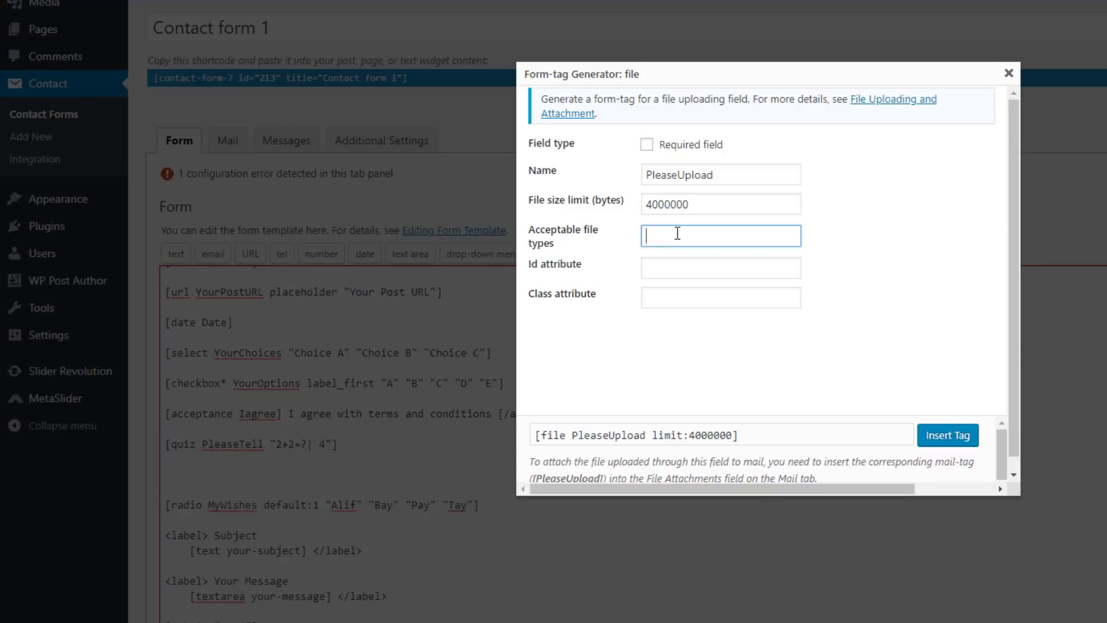
{"action": "type", "text": "jpg|png|zip"}
{"action": "left_click", "coordinate": [948, 437]}
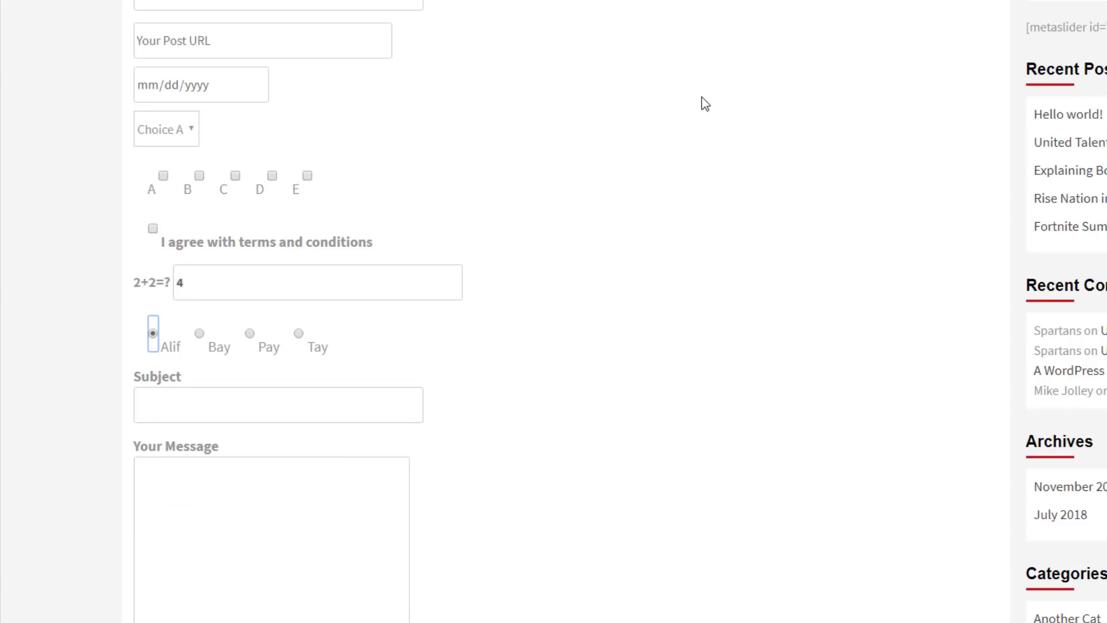
- Reload the live contact page and choose spartans.png in the form's file upload field
{"action": "key", "text": "F5"}
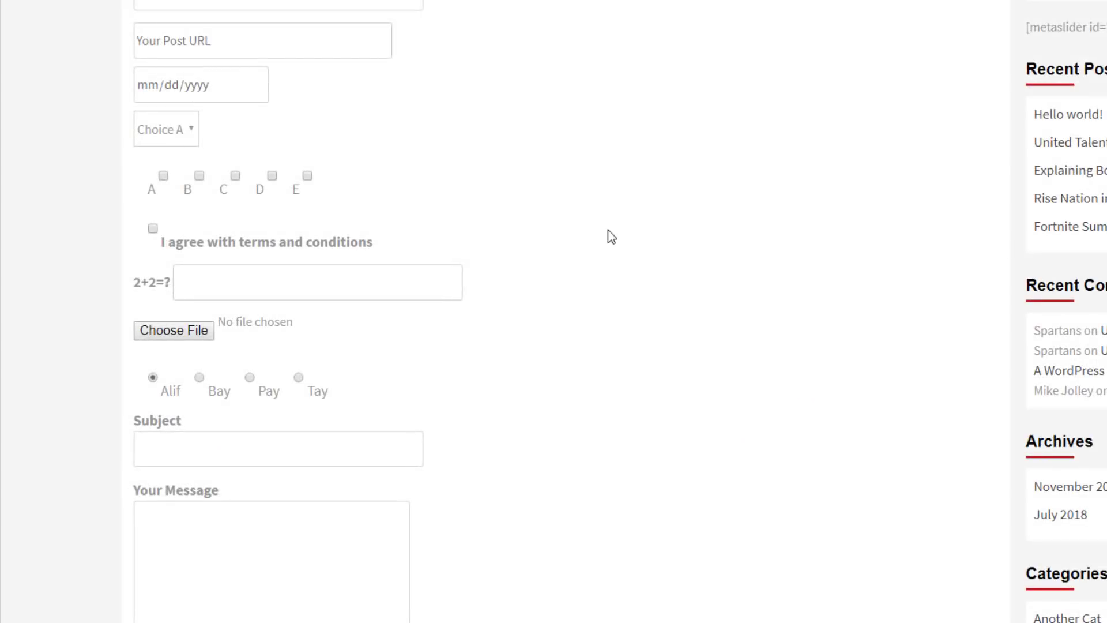
{"action": "left_click", "coordinate": [179, 334]}
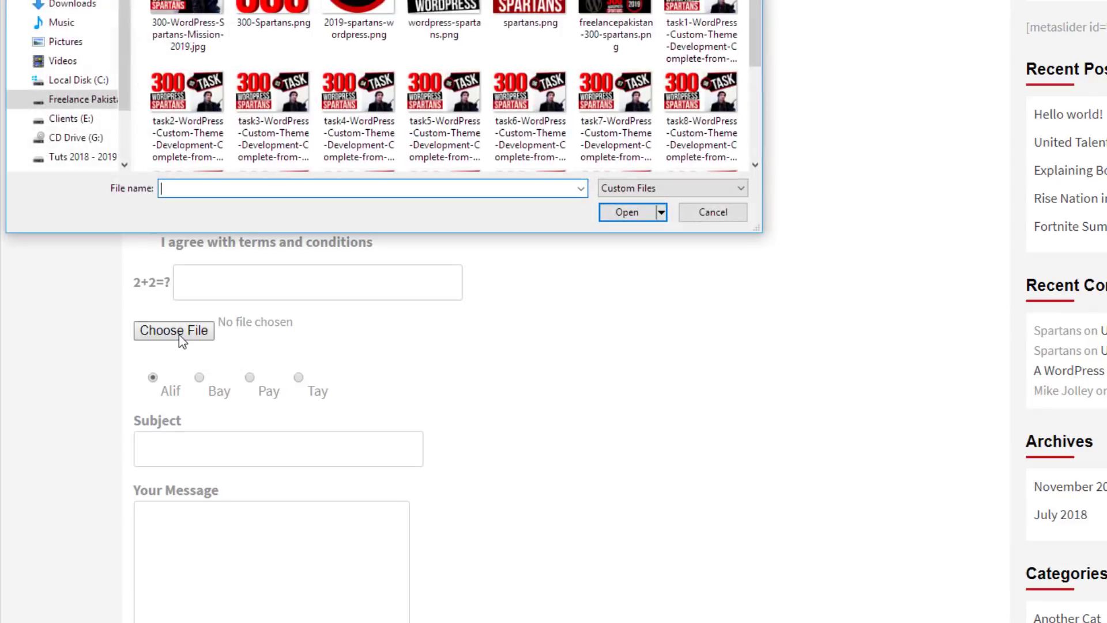
{"action": "left_click", "coordinate": [436, 8]}
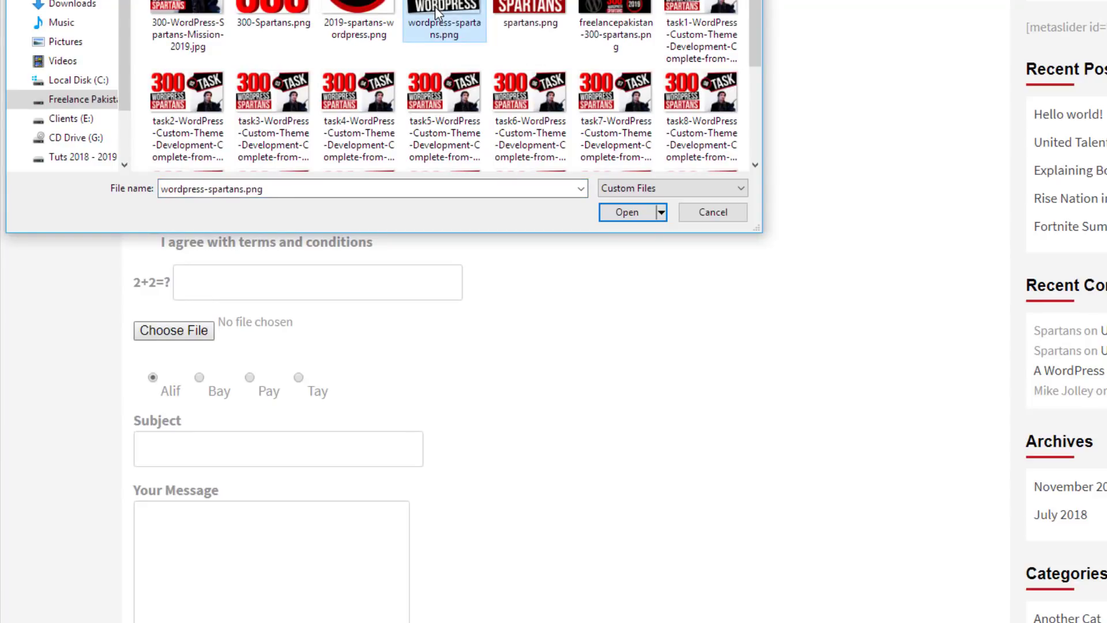
{"action": "left_click", "coordinate": [522, 6]}
{"action": "left_click", "coordinate": [628, 212]}
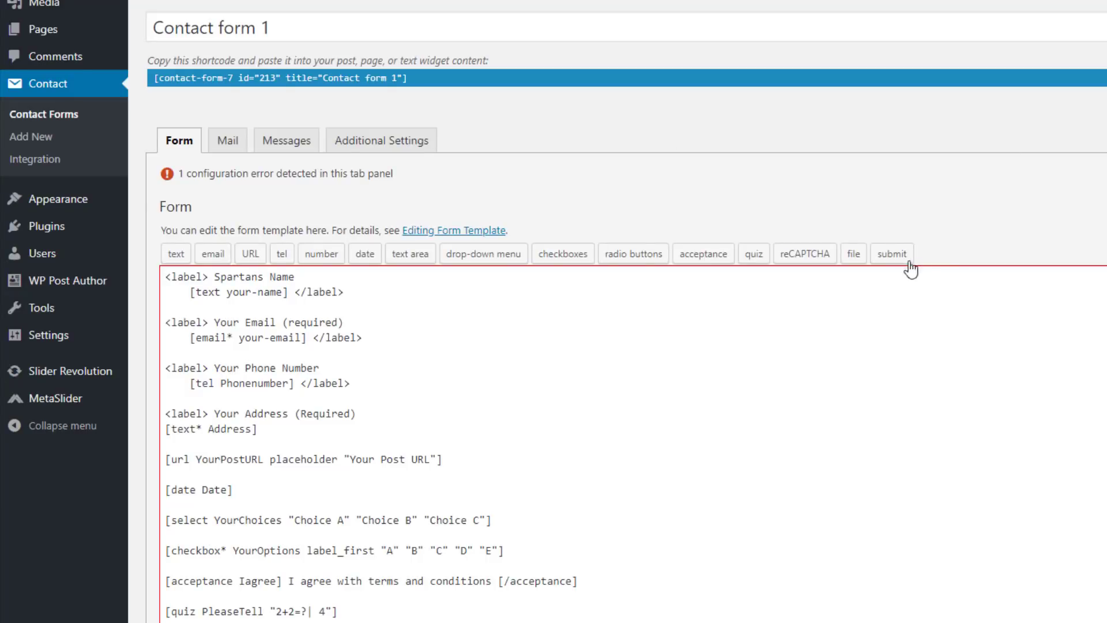
- Delete the [submit "Send"] tag from the end of the contact form template
{"action": "scroll", "coordinate": [419, 419], "scroll_direction": "down", "scroll_amount": 3}
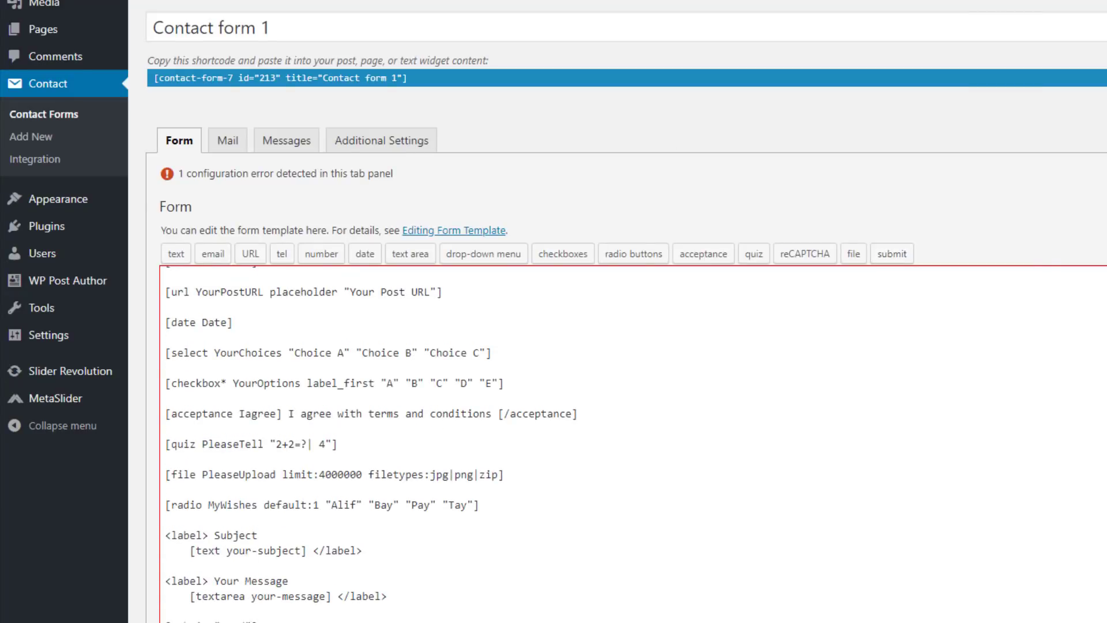
{"action": "left_click_drag", "start_coordinate": [273, 617], "coordinate": [166, 621]}
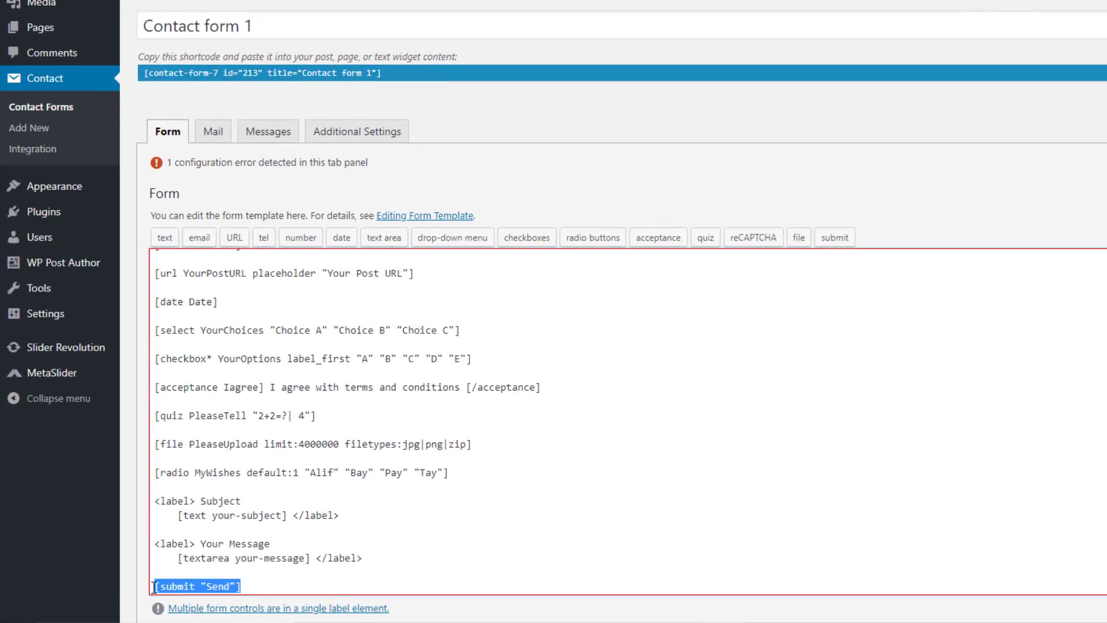
{"action": "key", "text": "Delete"}
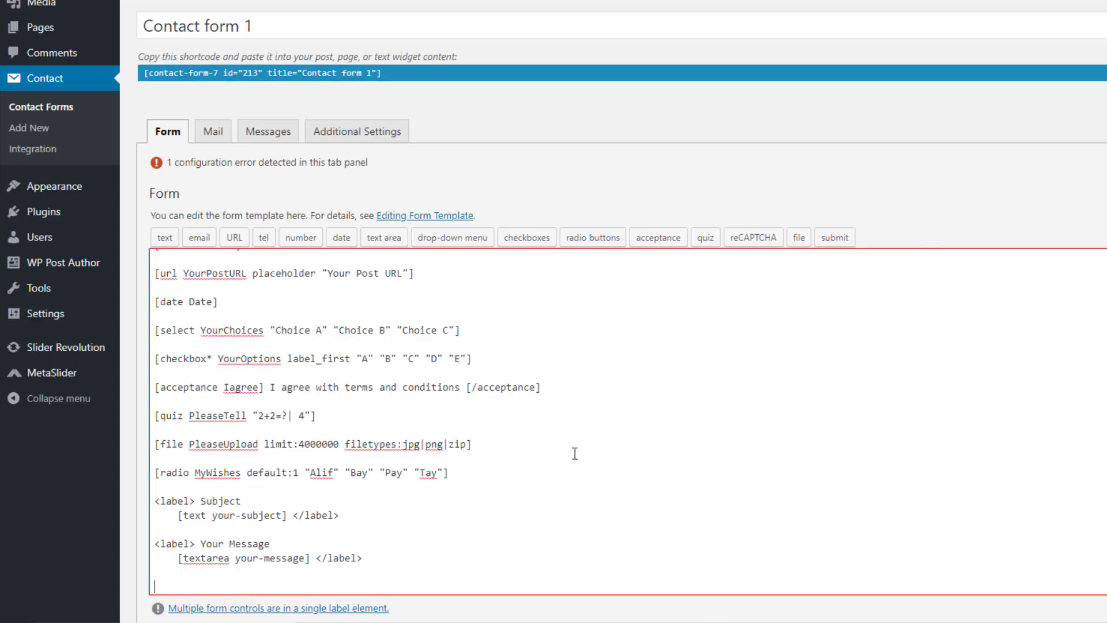
- Insert a submit tag labelled "Please Send" at the end of the form template
{"action": "left_click", "coordinate": [834, 237]}
{"action": "left_click", "coordinate": [634, 131]}
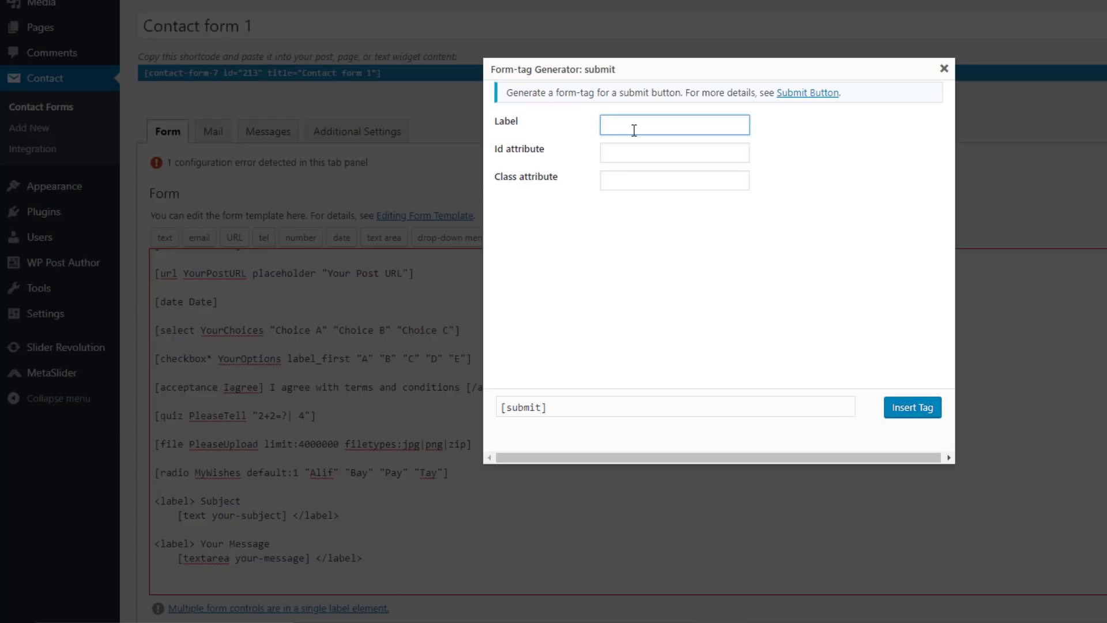
{"action": "type", "text": "Please Send"}
{"action": "left_click", "coordinate": [630, 177]}
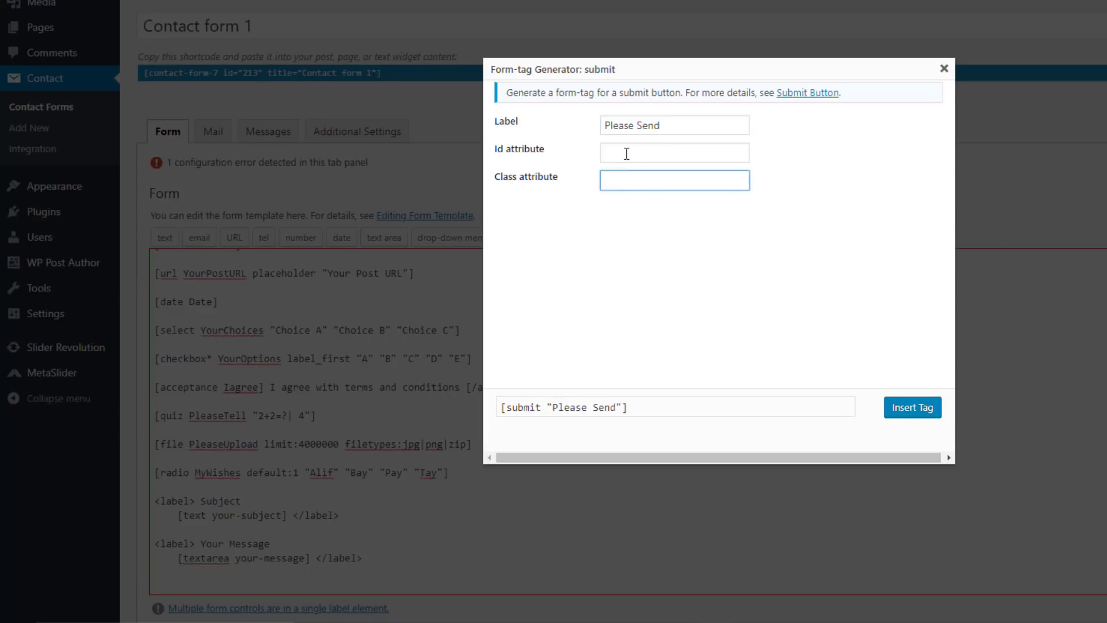
{"action": "left_click", "coordinate": [912, 411]}
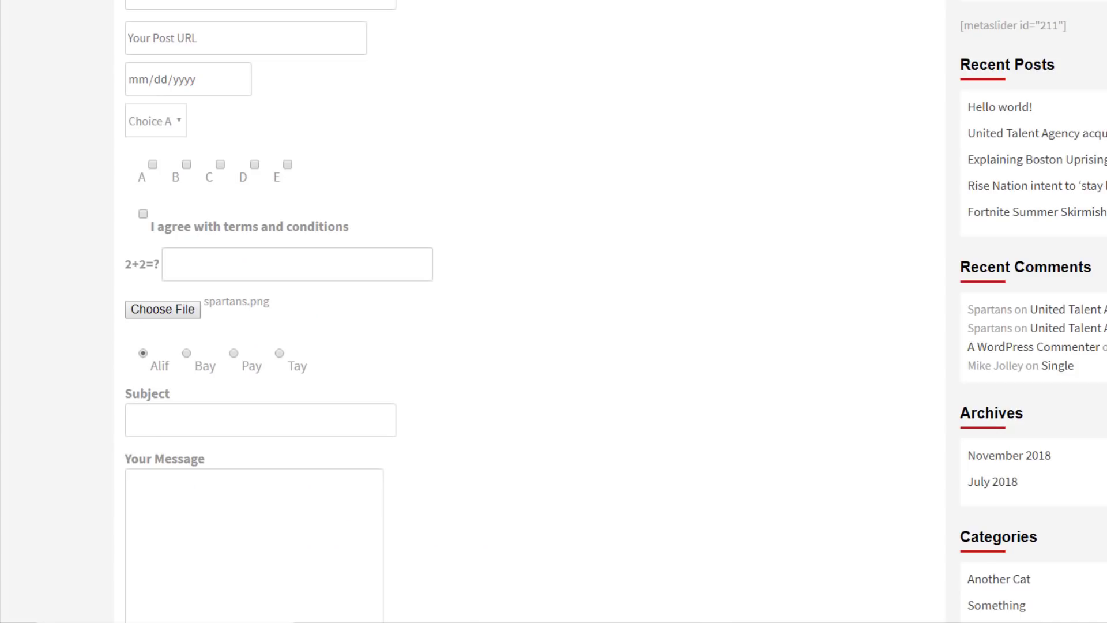
- Reload the live contact page and review the form's fields and its submit button
{"action": "key", "text": "F5"}
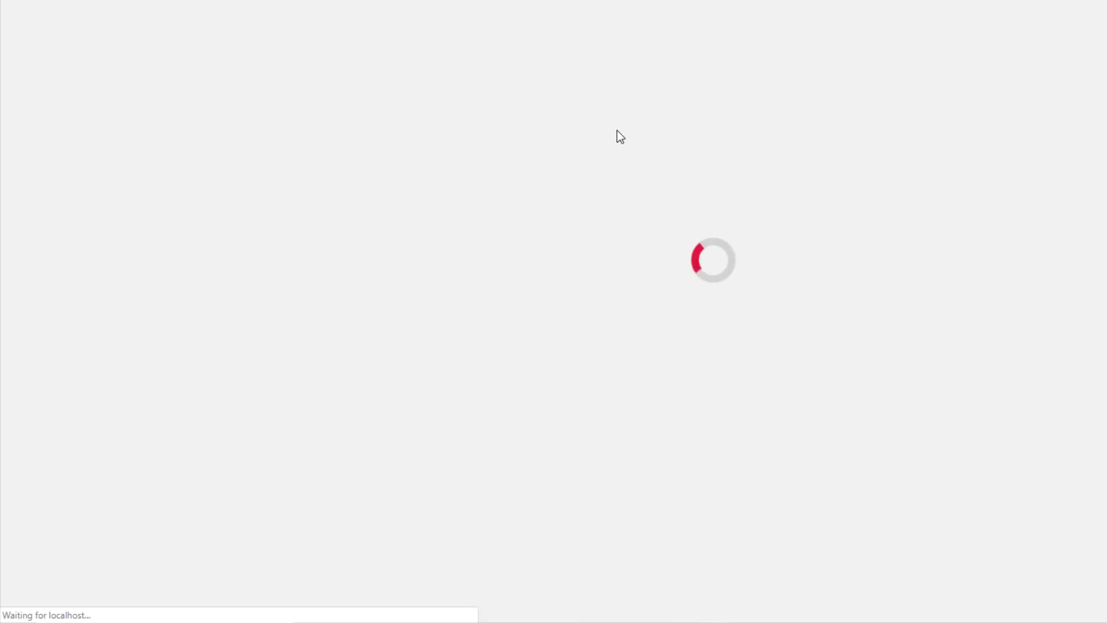
{"action": "scroll", "coordinate": [605, 173], "scroll_direction": "down", "scroll_amount": 4}
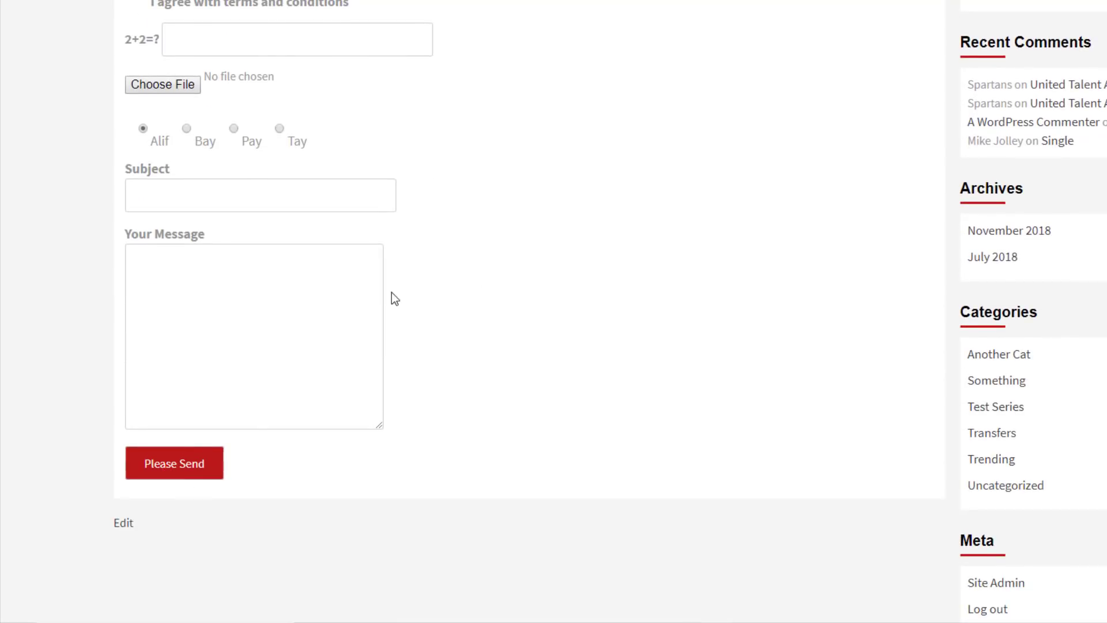
{"action": "scroll", "coordinate": [389, 294], "scroll_direction": "up", "scroll_amount": 10}
{"action": "scroll", "coordinate": [391, 288], "scroll_direction": "down", "scroll_amount": 3}
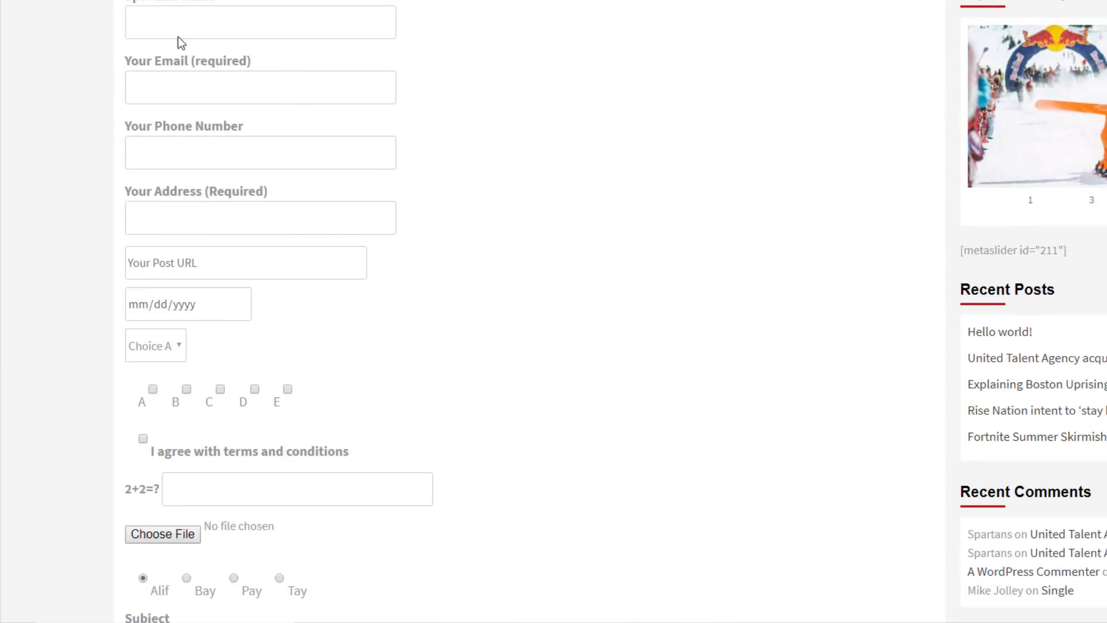
{"action": "scroll", "coordinate": [428, 277], "scroll_direction": "down", "scroll_amount": 5}
{"action": "scroll", "coordinate": [439, 280], "scroll_direction": "up", "scroll_amount": 4}
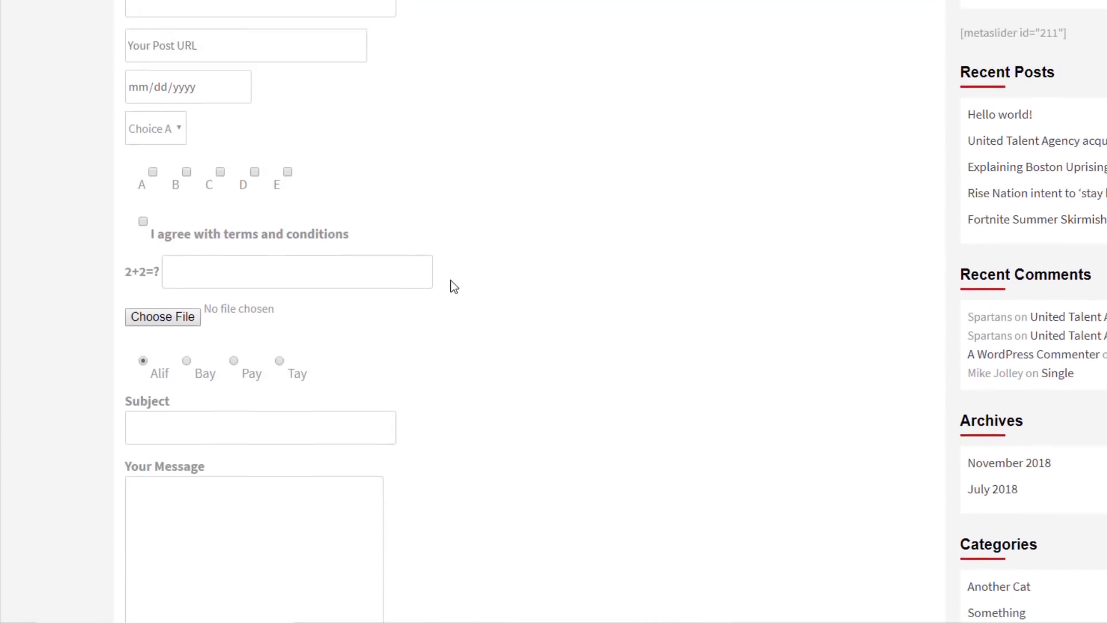
- Compare the form template with the live page and move the [date Date] tag above the [url YourPostURL] tag
{"action": "left_click", "coordinate": [497, 2]}
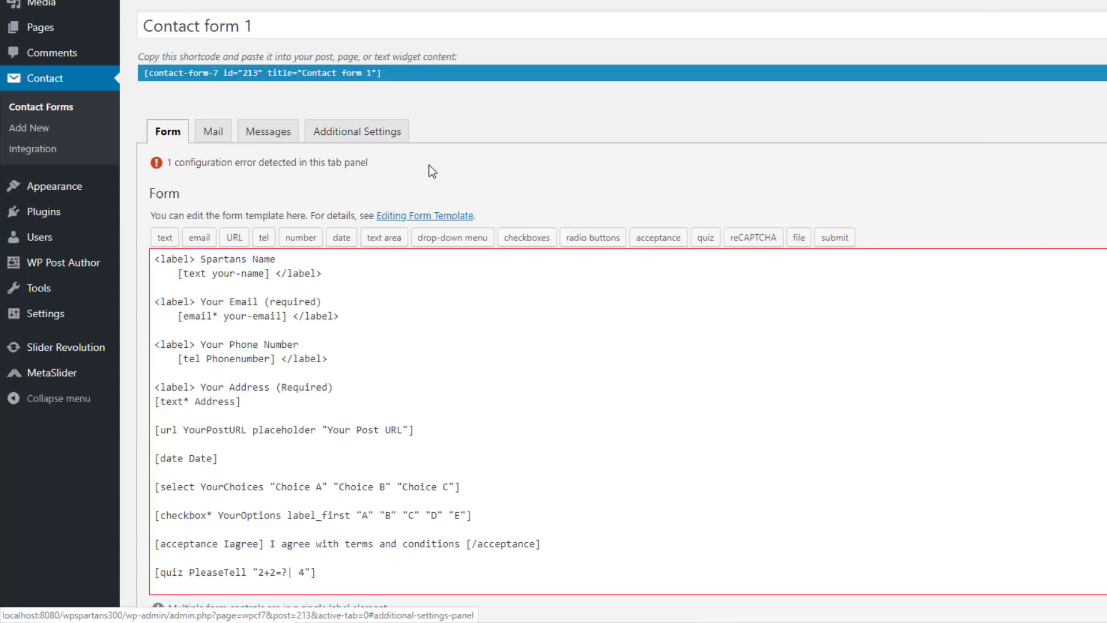
{"action": "scroll", "coordinate": [431, 165], "scroll_direction": "down", "scroll_amount": 2}
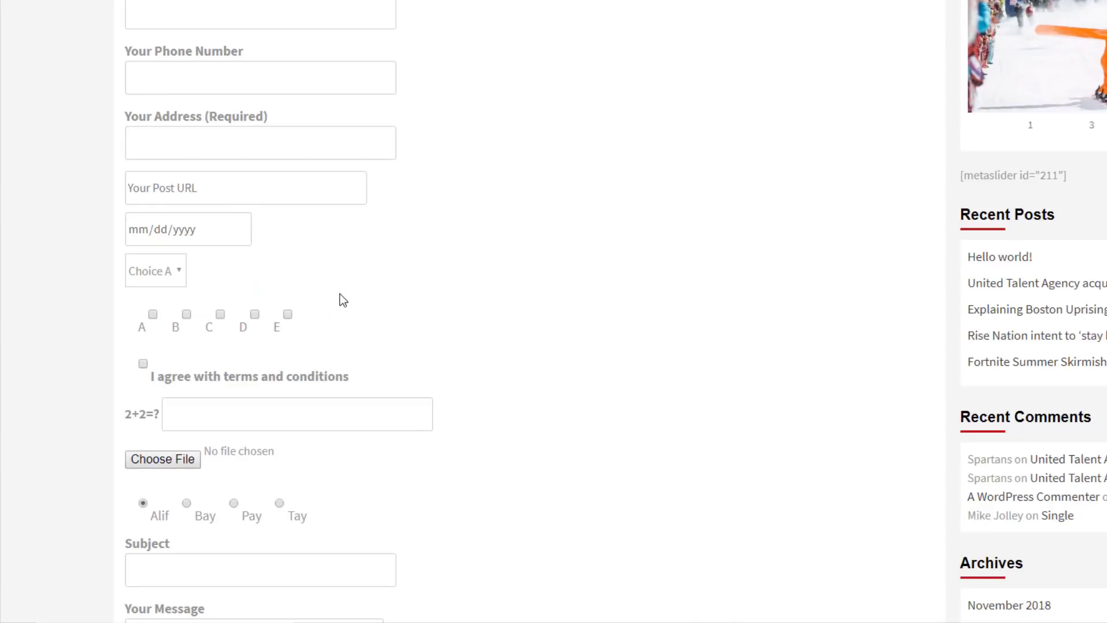
{"action": "scroll", "coordinate": [340, 294], "scroll_direction": "down", "scroll_amount": 5}
{"action": "scroll", "coordinate": [340, 294], "scroll_direction": "up", "scroll_amount": 2}
{"action": "scroll", "coordinate": [340, 294], "scroll_direction": "down", "scroll_amount": 3}
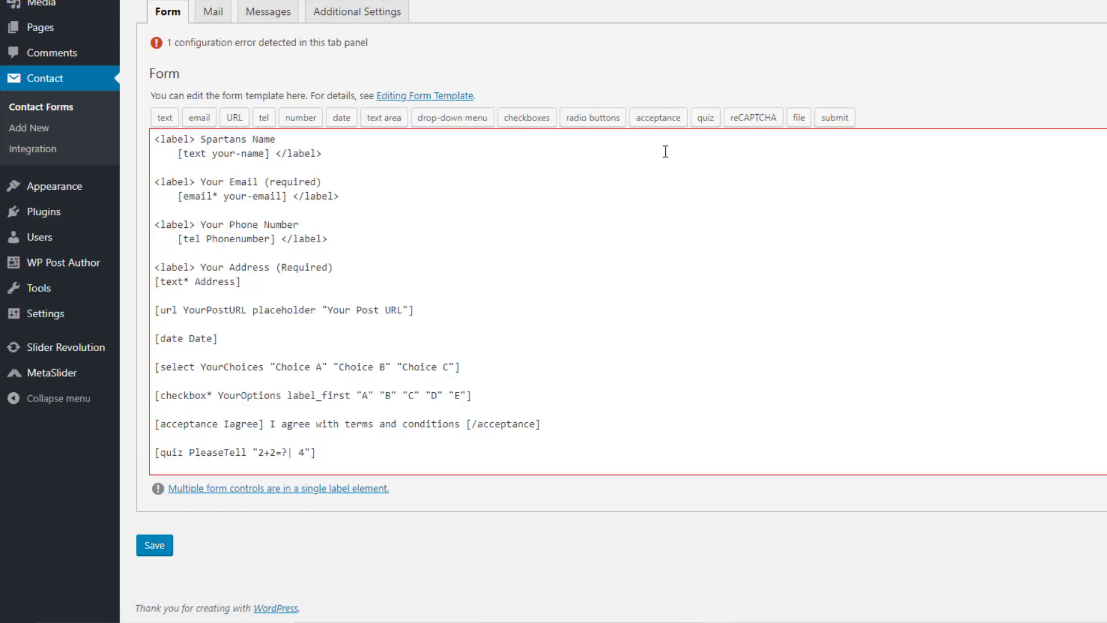
{"action": "scroll", "coordinate": [658, 173], "scroll_direction": "up", "scroll_amount": 2}
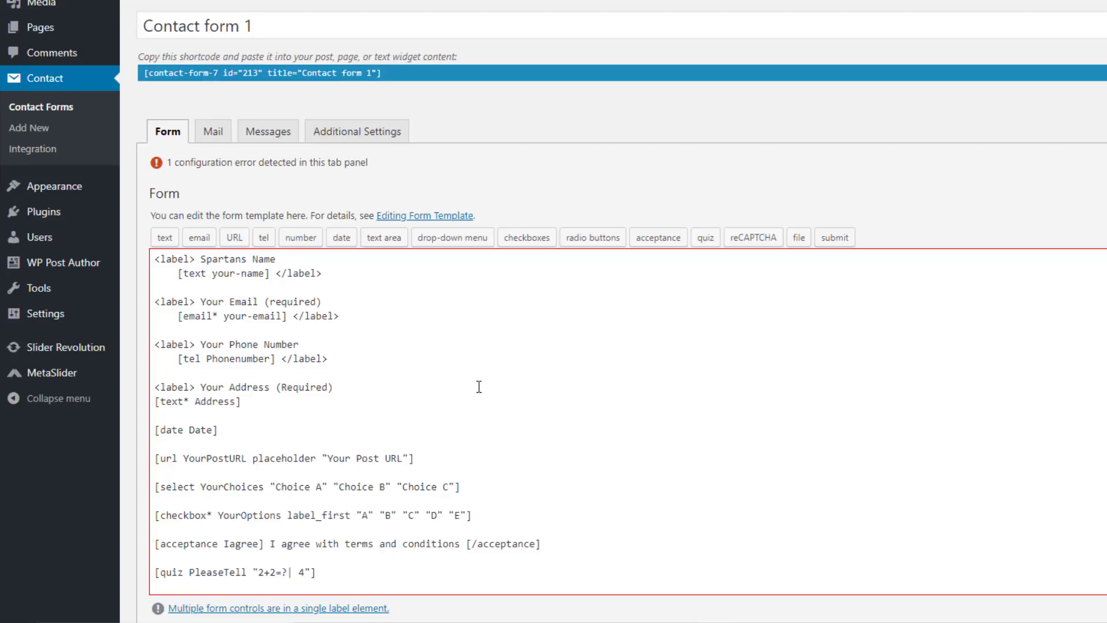
- Delete the "Your Address (Required)" label and its [text* Address] tag from the form template and save the form
{"action": "scroll", "coordinate": [479, 386], "scroll_direction": "down", "scroll_amount": 5}
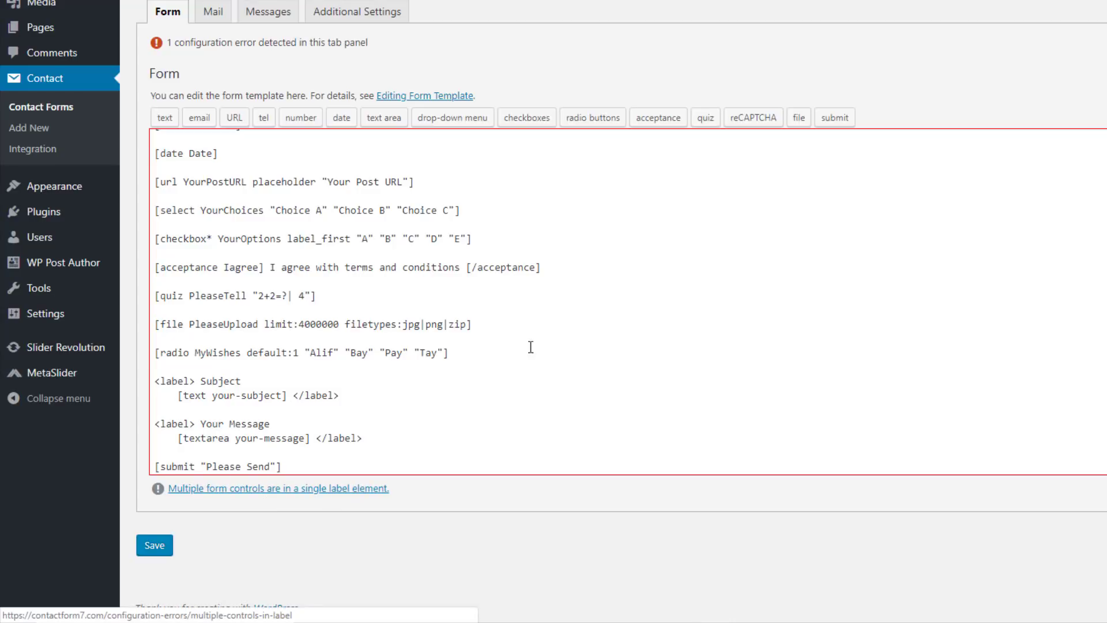
{"action": "scroll", "coordinate": [536, 341], "scroll_direction": "up", "scroll_amount": 2}
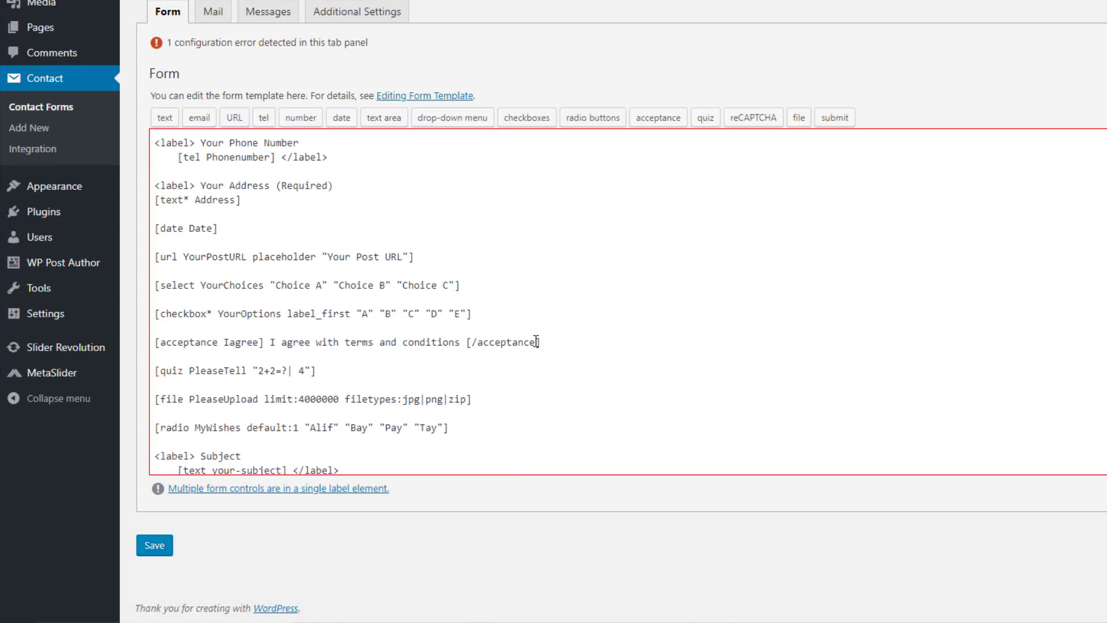
{"action": "scroll", "coordinate": [535, 342], "scroll_direction": "up", "scroll_amount": 2}
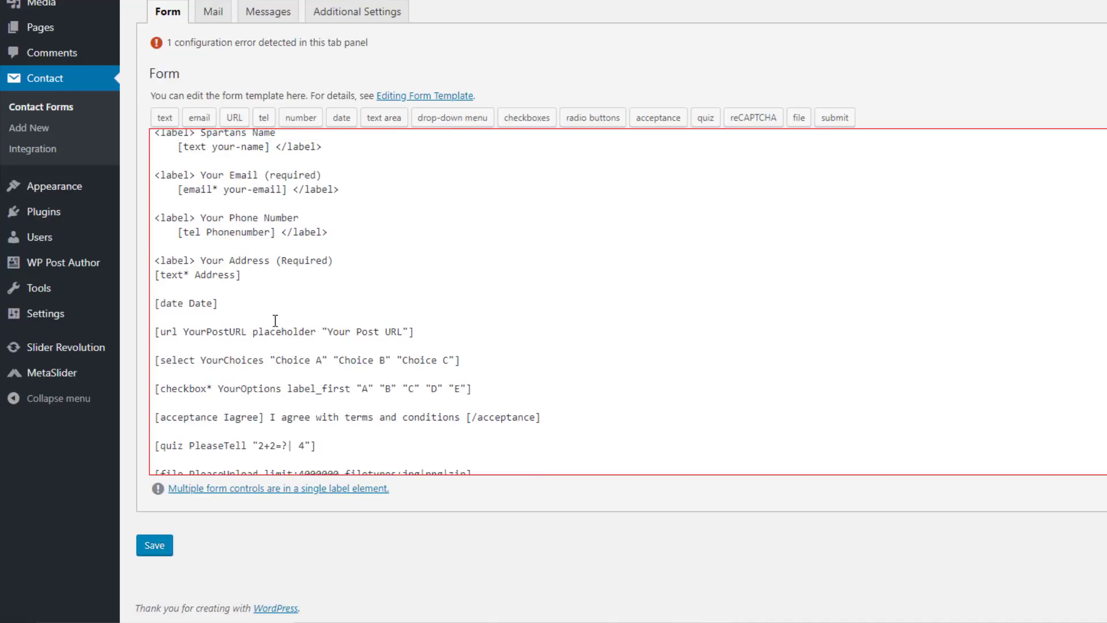
{"action": "left_click_drag", "start_coordinate": [244, 276], "coordinate": [154, 261]}
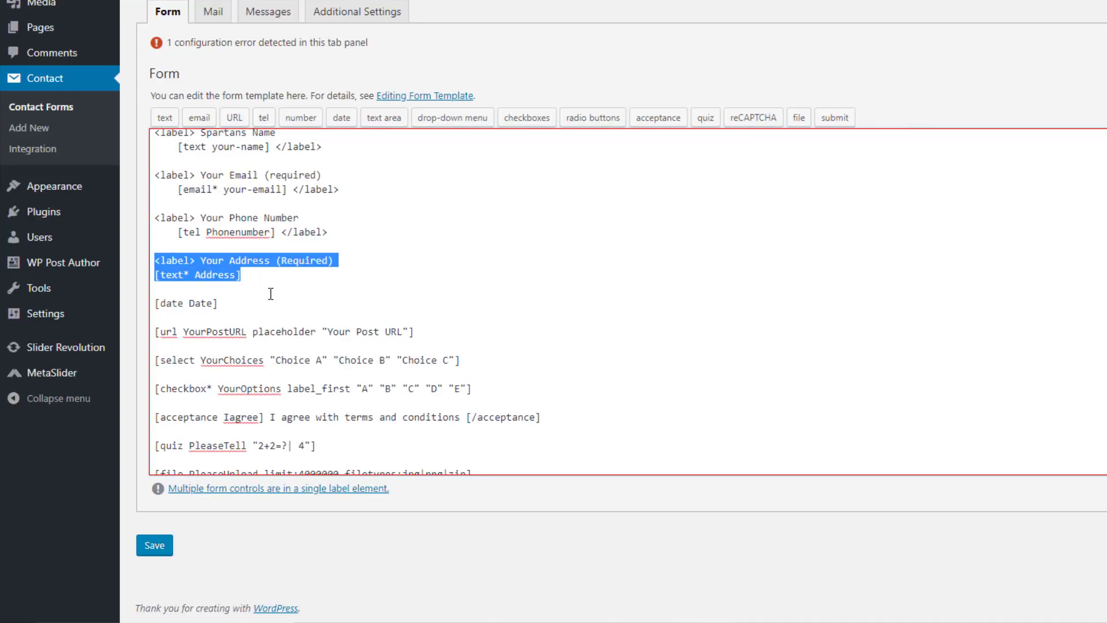
{"action": "key", "text": "BackSpace"}
{"action": "key", "text": "Delete"}
{"action": "key", "text": "Delete"}
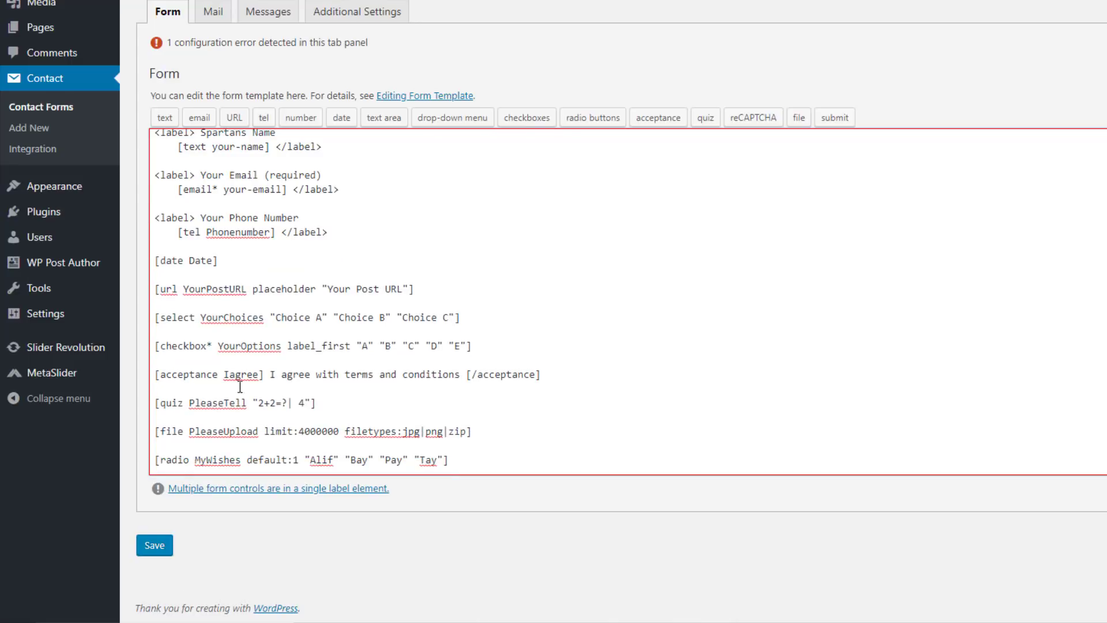
{"action": "left_click", "coordinate": [157, 545]}
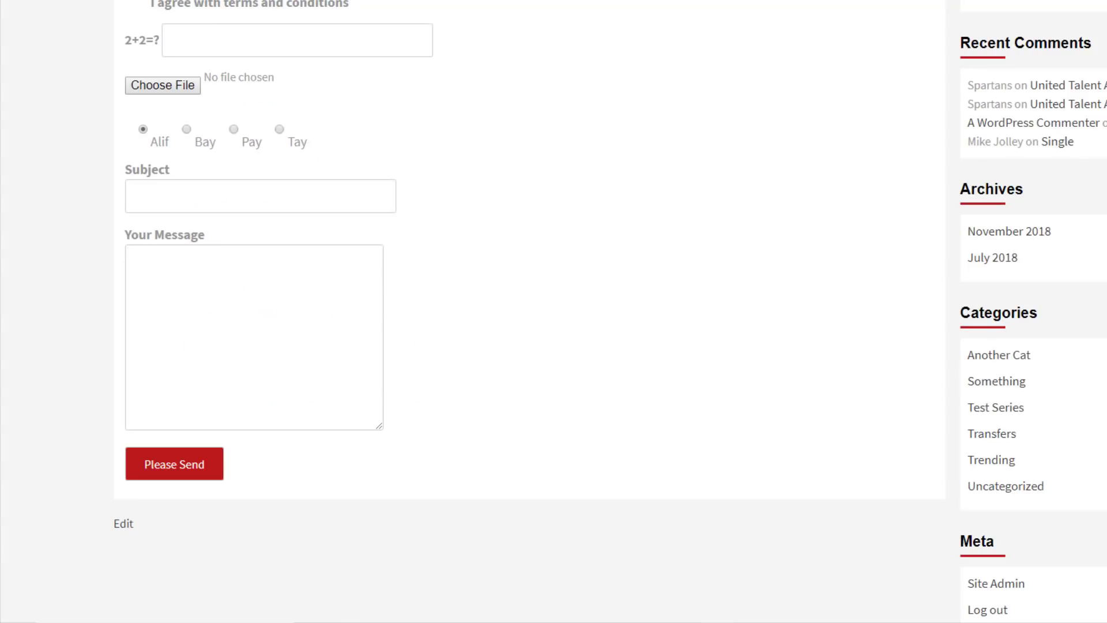
- Reload the live contact page to check the form, and examine the recipient address in the contact form's mail template
{"action": "key", "text": "F5"}
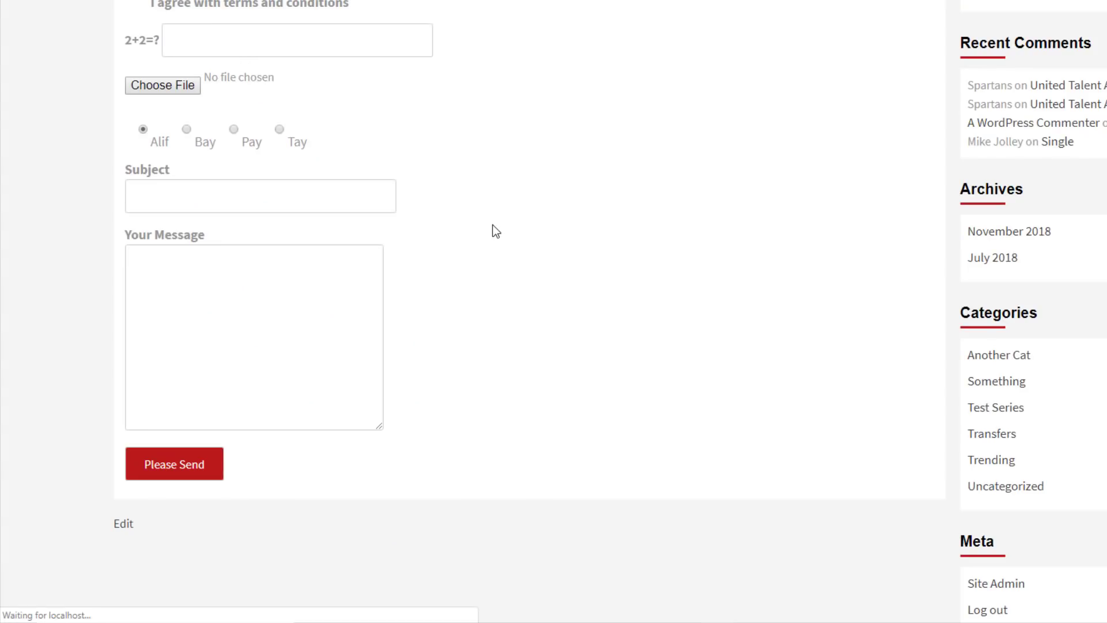
{"action": "scroll", "coordinate": [495, 226], "scroll_direction": "up", "scroll_amount": 10}
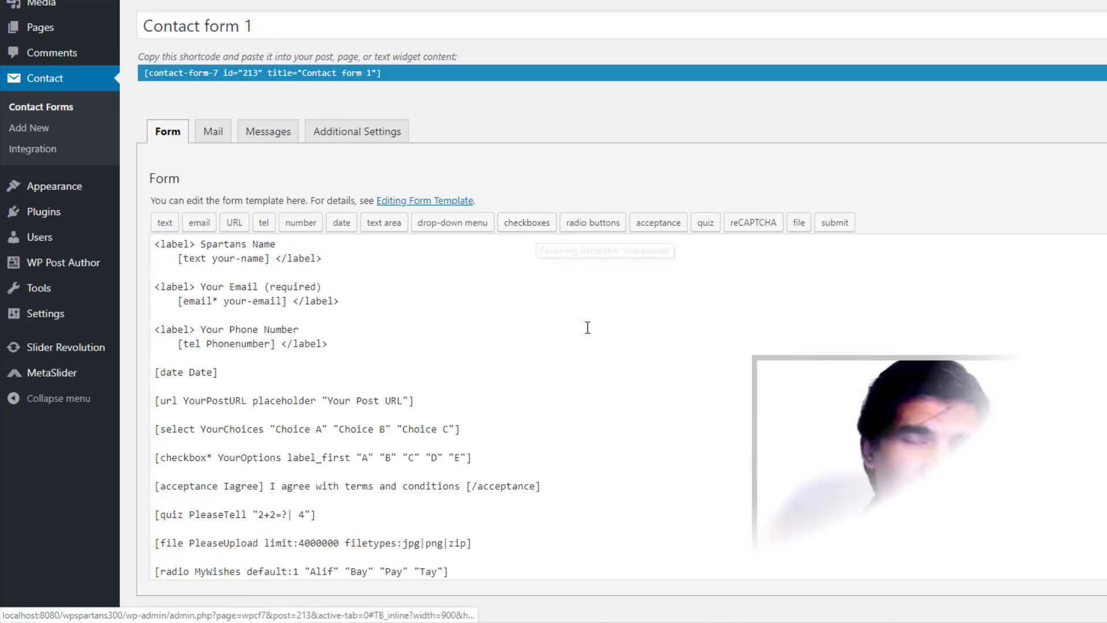
{"action": "left_click", "coordinate": [211, 134]}
{"action": "scroll", "coordinate": [386, 239], "scroll_direction": "down", "scroll_amount": 3}
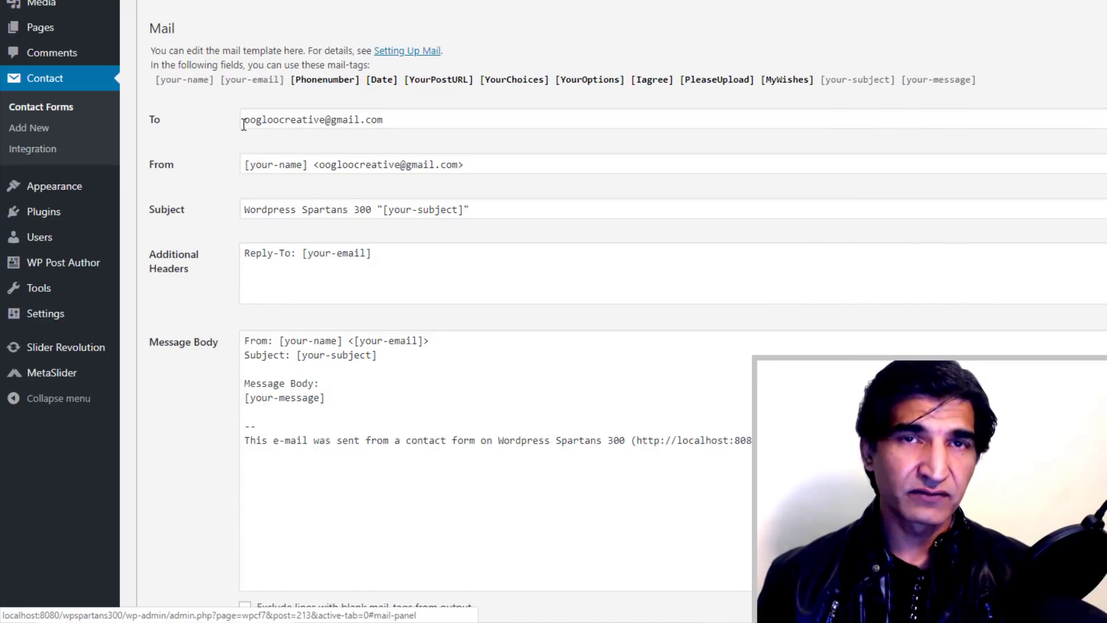
{"action": "left_click_drag", "start_coordinate": [243, 124], "coordinate": [427, 132]}
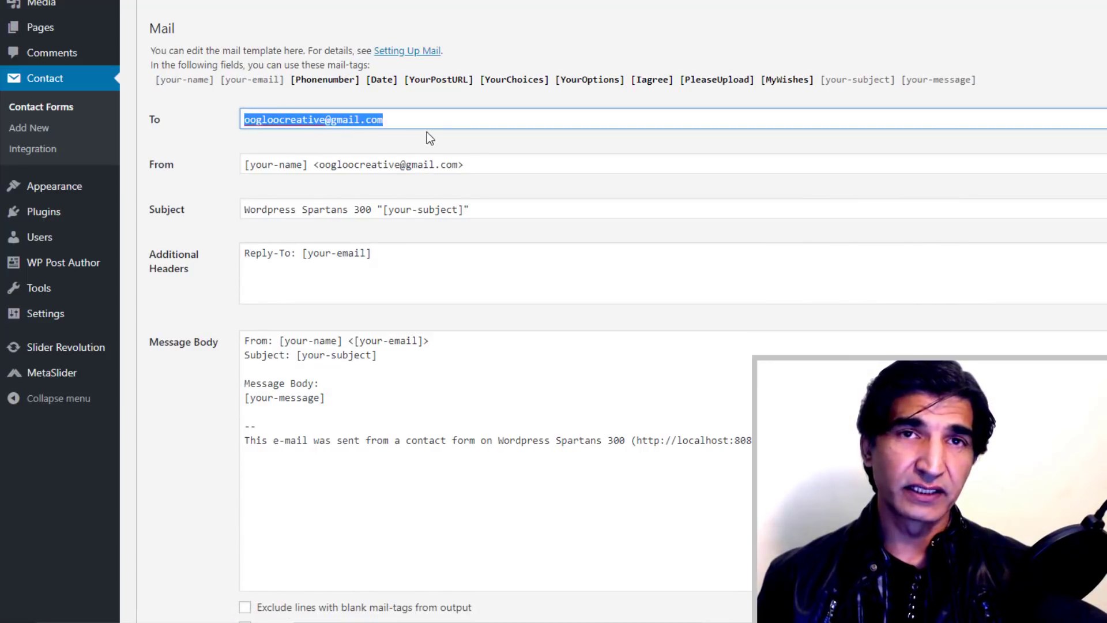
{"action": "left_click", "coordinate": [420, 120]}
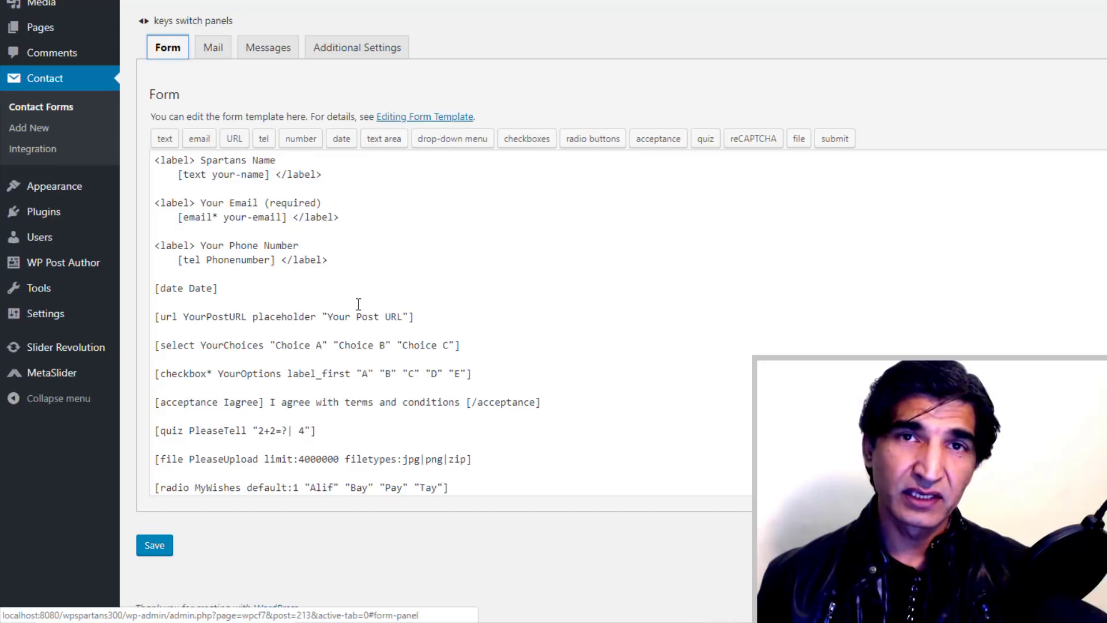
- Compare the tags in the form template with the mail template's available mail-tags and message body
{"action": "scroll", "coordinate": [358, 304], "scroll_direction": "down", "scroll_amount": 2}
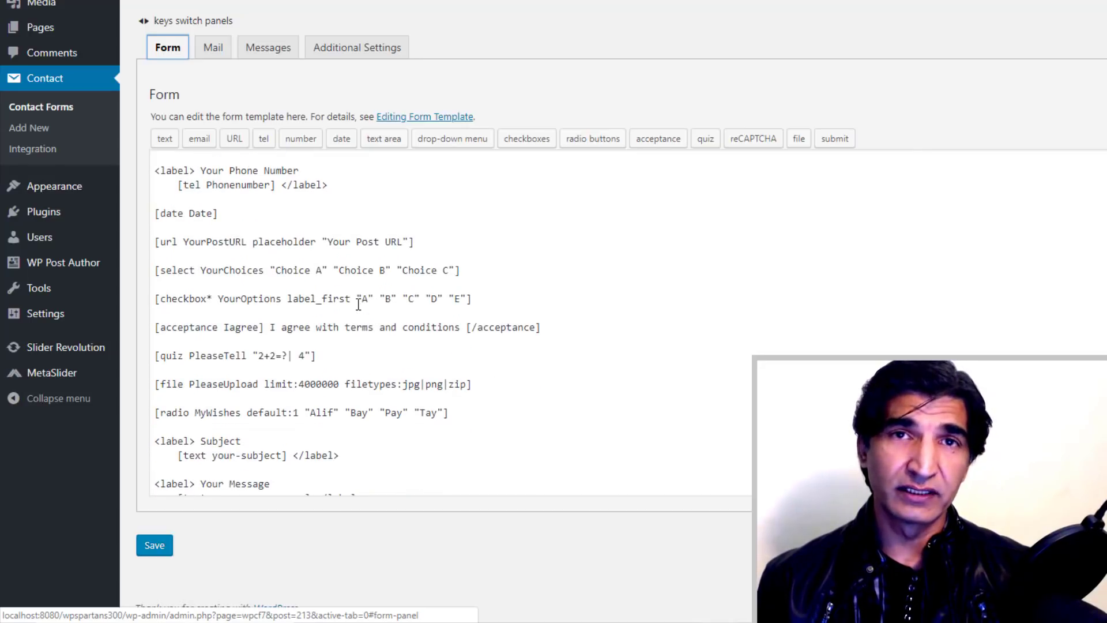
{"action": "scroll", "coordinate": [358, 304], "scroll_direction": "down", "scroll_amount": 1}
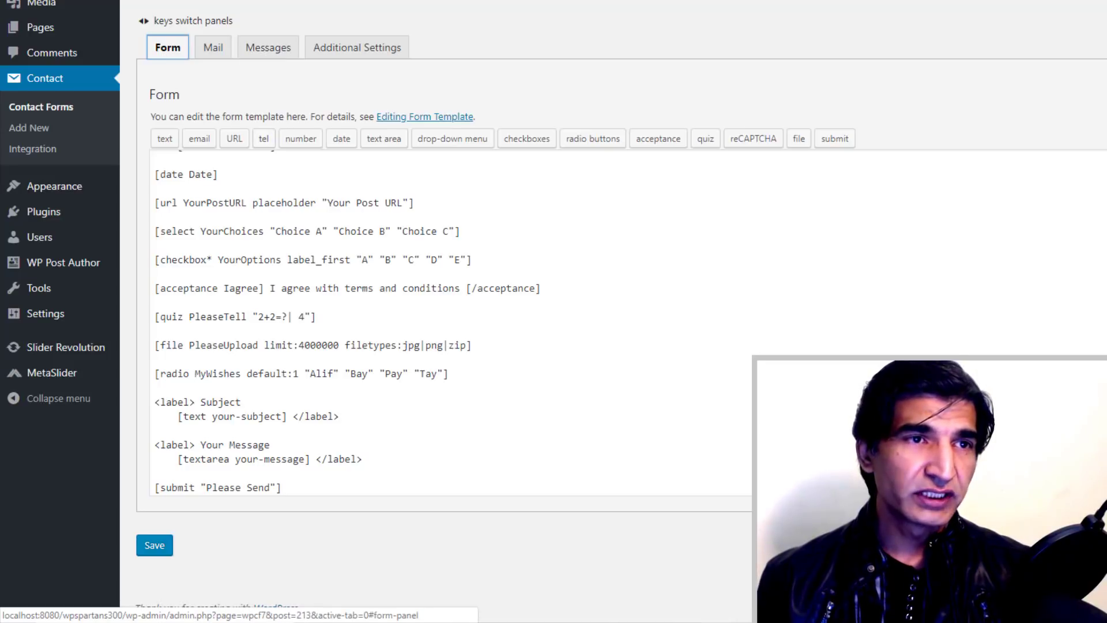
{"action": "left_click", "coordinate": [216, 48]}
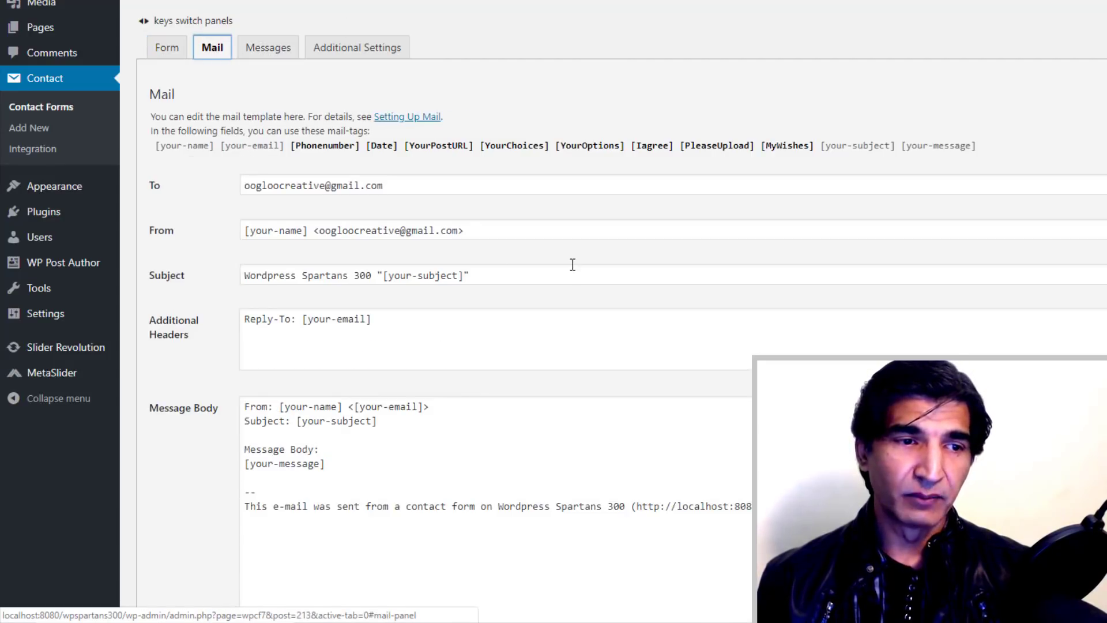
{"action": "scroll", "coordinate": [572, 265], "scroll_direction": "down", "scroll_amount": 6}
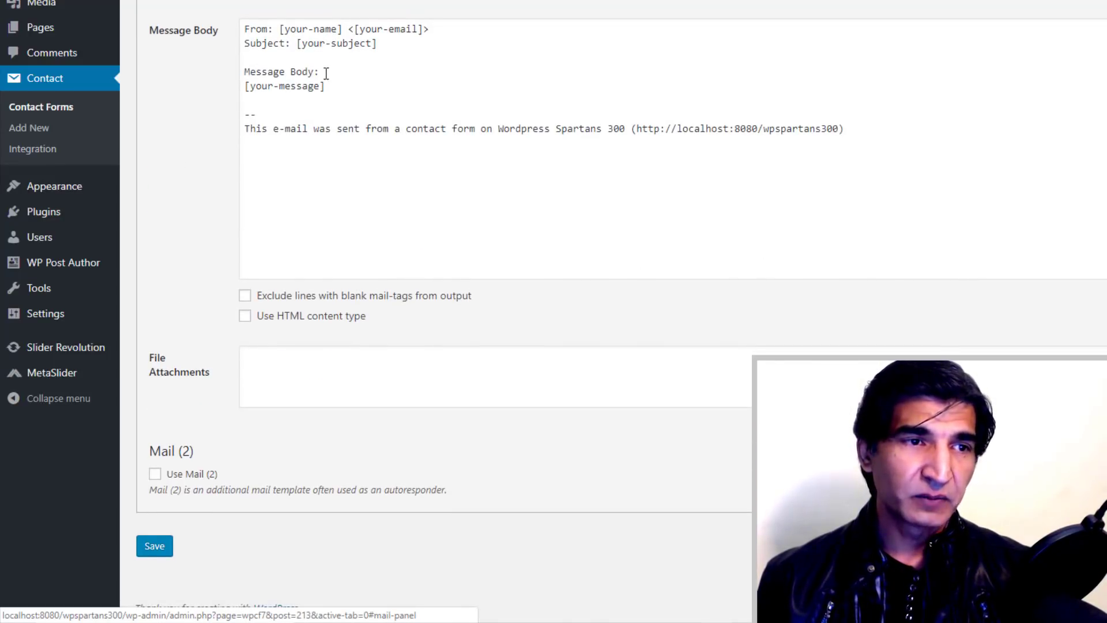
{"action": "left_click", "coordinate": [341, 107]}
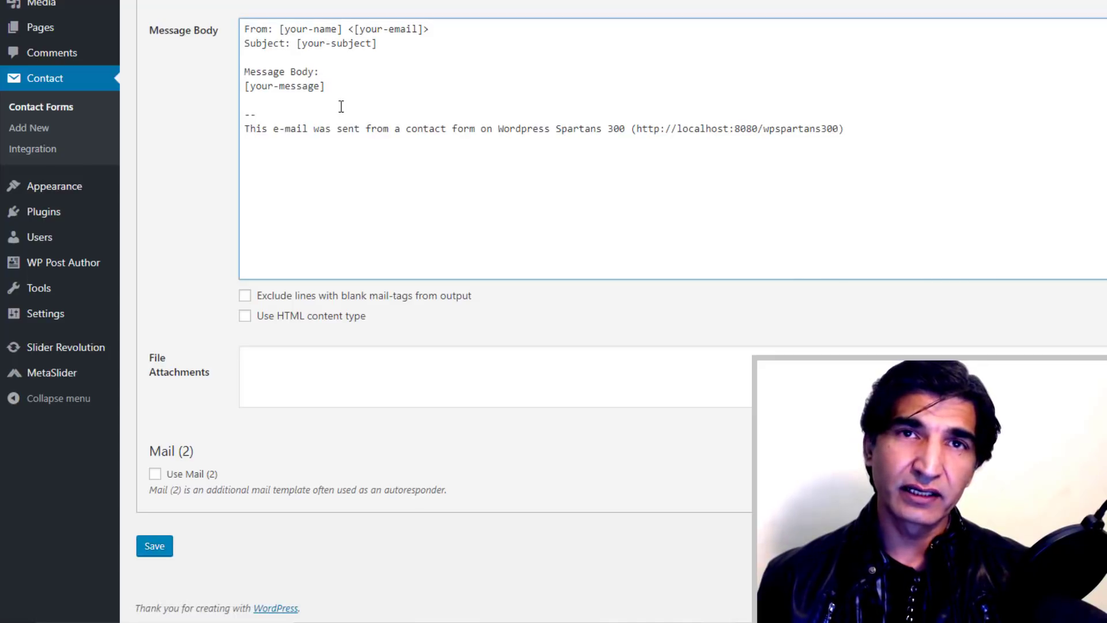
{"action": "scroll", "coordinate": [342, 107], "scroll_direction": "up", "scroll_amount": 5}
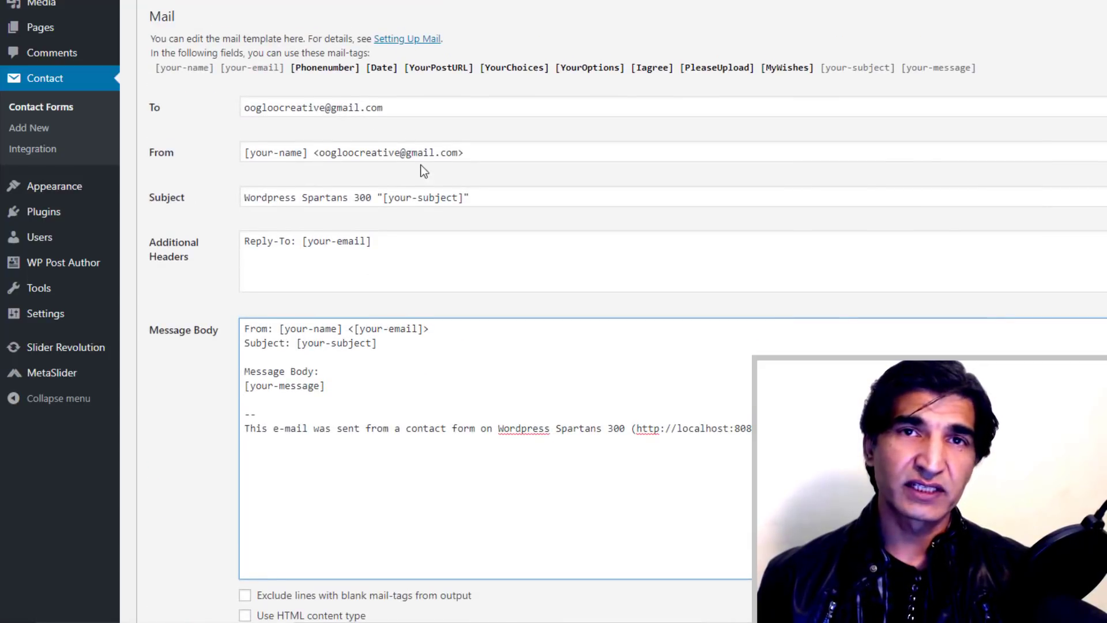
{"action": "scroll", "coordinate": [418, 165], "scroll_direction": "down", "scroll_amount": 1}
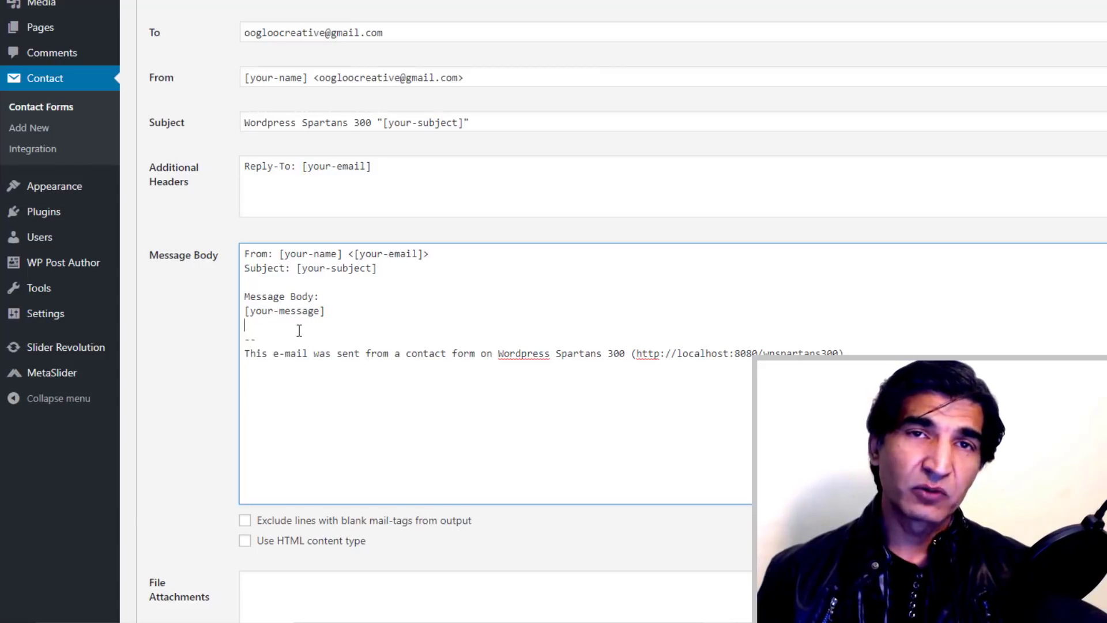
{"action": "left_click_drag", "start_coordinate": [327, 311], "coordinate": [243, 310]}
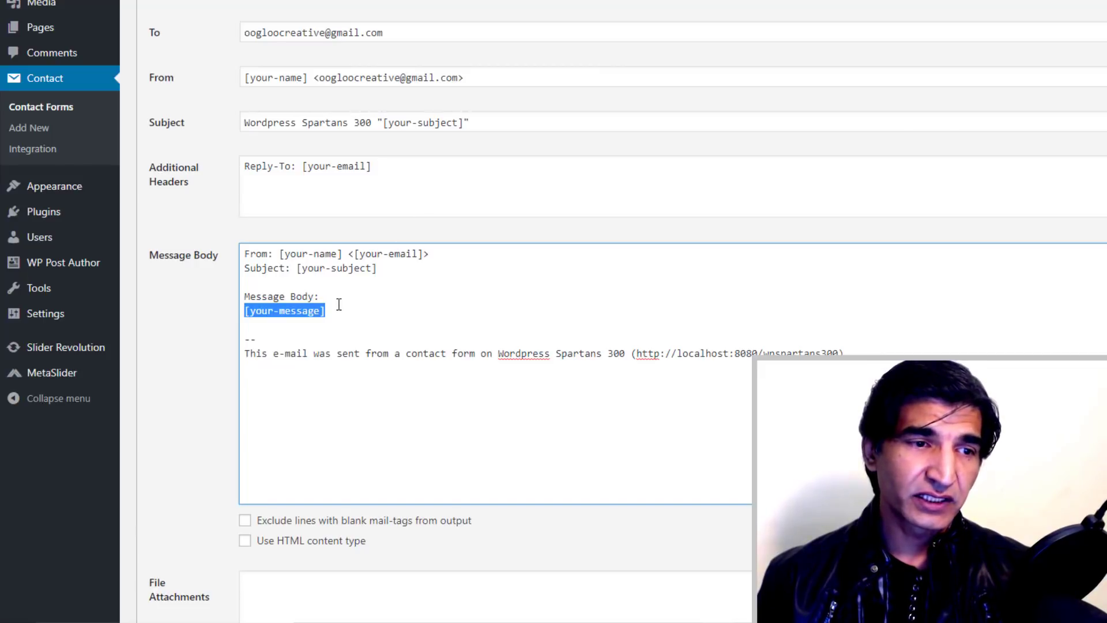
- Add the line "Your Phone Number :" below the subject line in the mail's message body, separated by a blank line
{"action": "left_click", "coordinate": [304, 292]}
{"action": "left_click", "coordinate": [411, 275]}
{"action": "key", "text": "Return"}
{"action": "key", "text": "Return"}
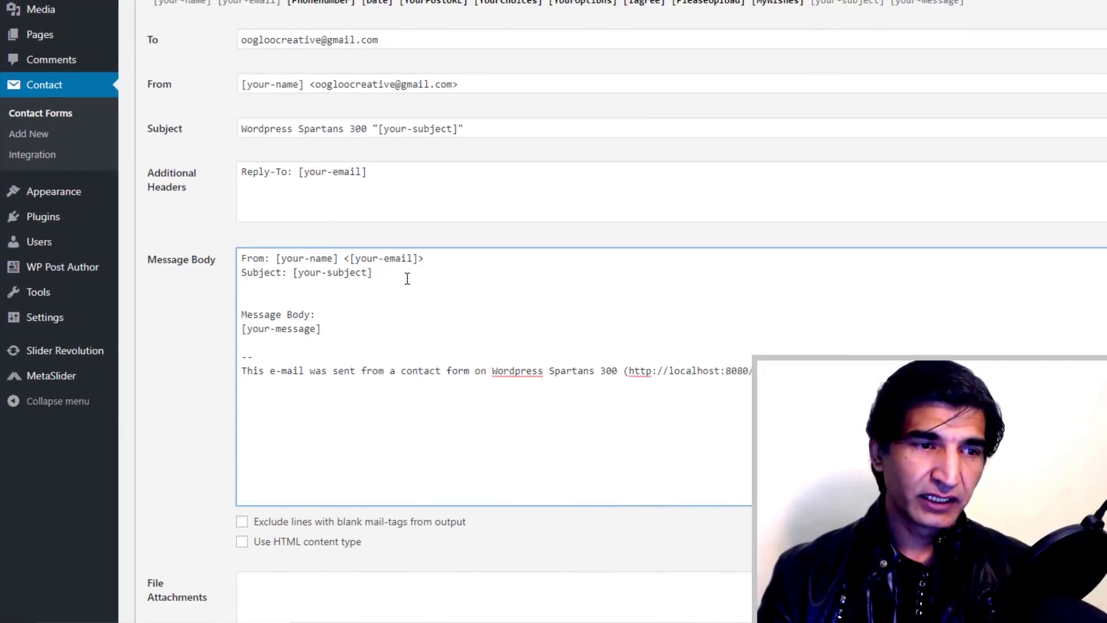
{"action": "type", "text": "Your Pho"}
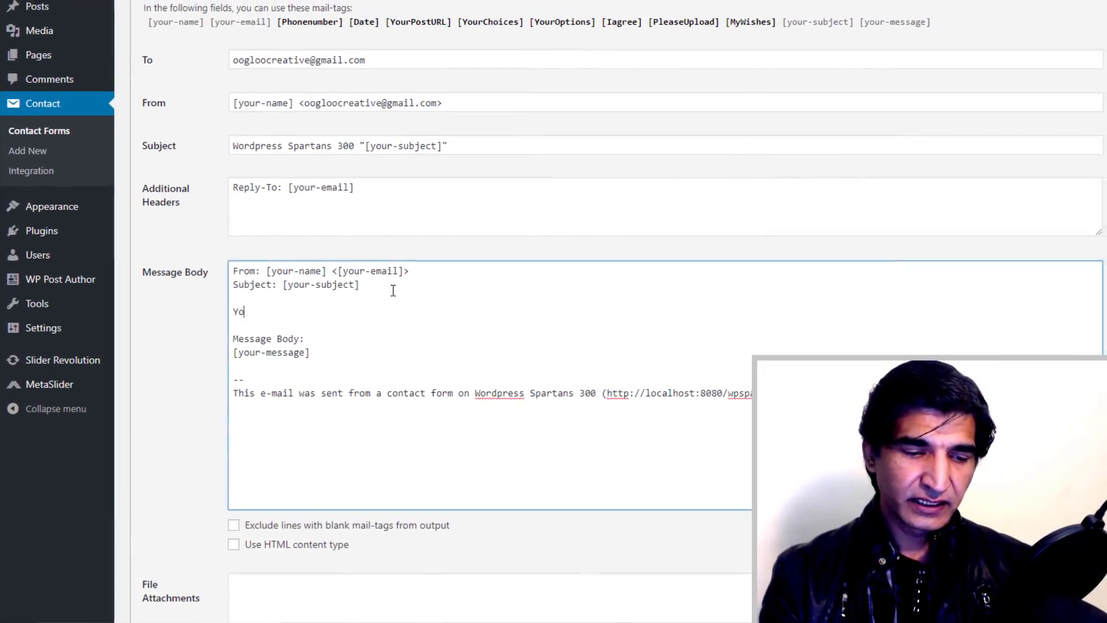
{"action": "type", "text": "ne Number "}
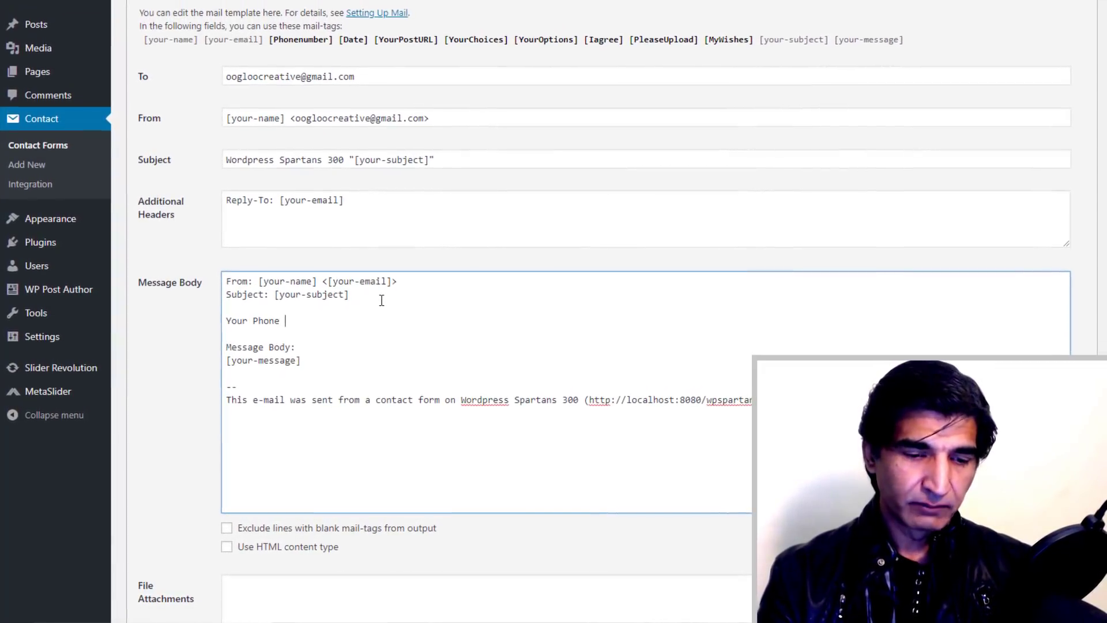
{"action": "type", "text": ":"}
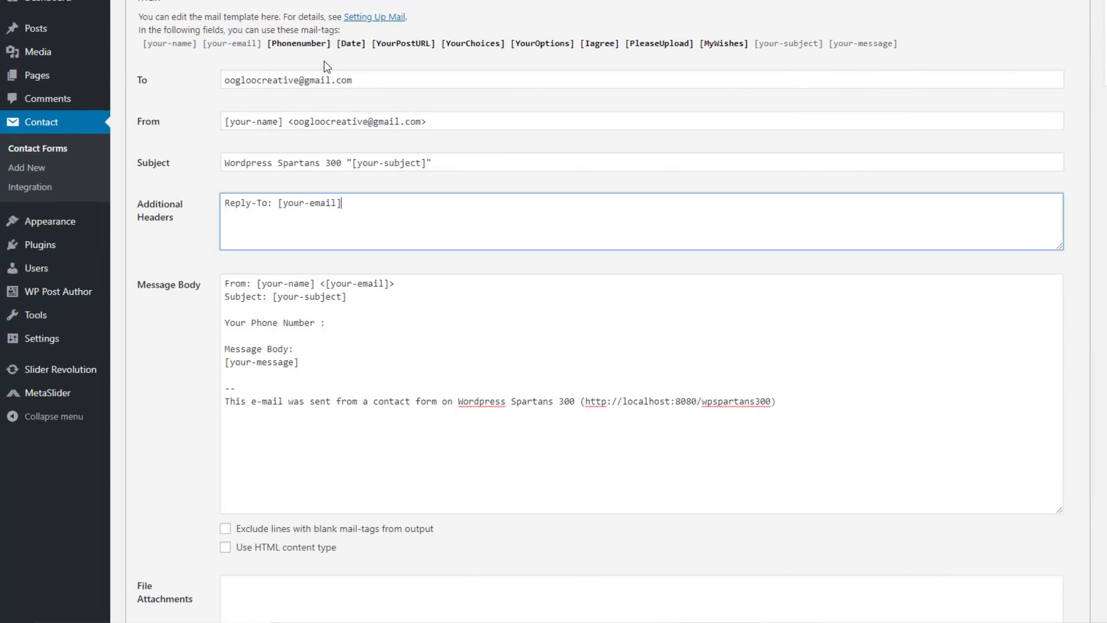
- Copy the [Phonenumber] mail-tag to the end of the "Your Phone Number :" line in the message body
{"action": "left_click_drag", "start_coordinate": [329, 44], "coordinate": [272, 46]}
{"action": "key", "text": "ctrl+c"}
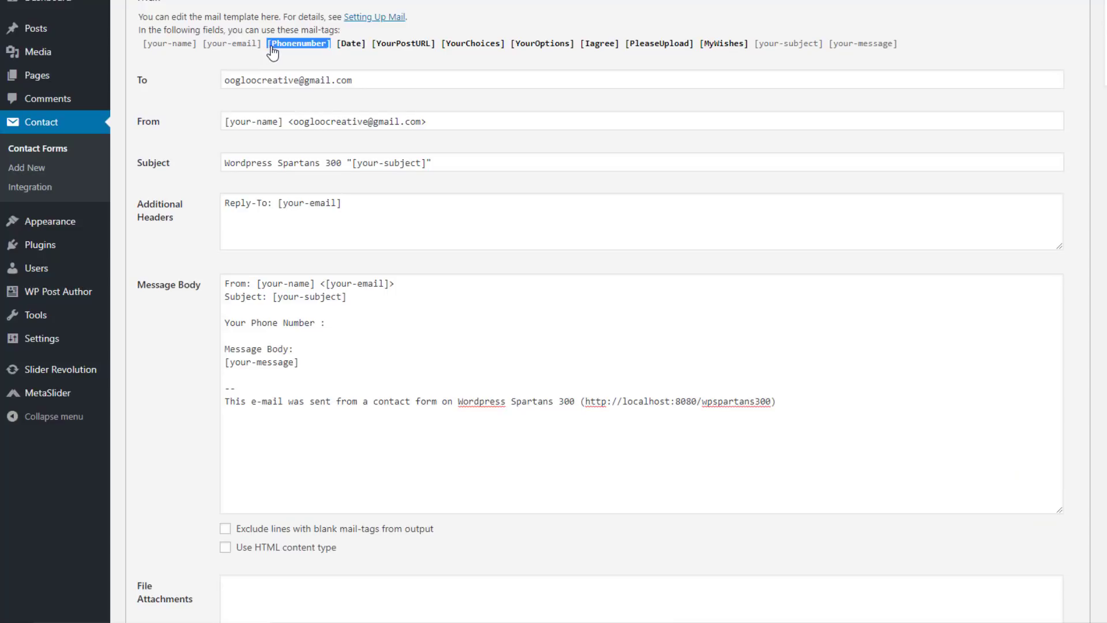
{"action": "left_click", "coordinate": [359, 326]}
{"action": "key", "text": "ctrl+v"}
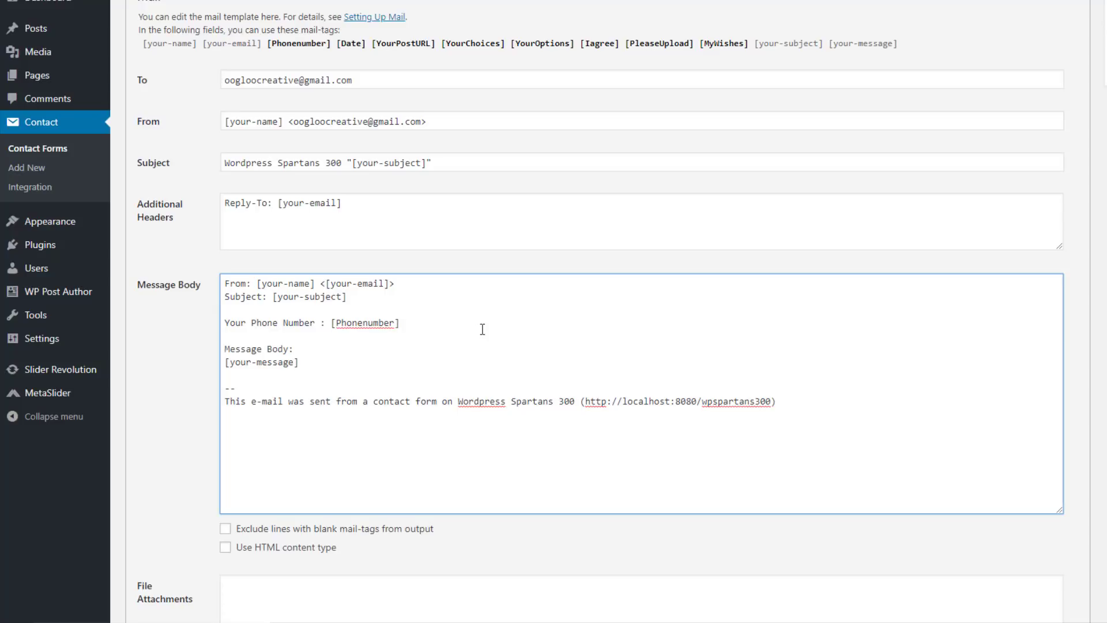
- Duplicate the phone number line directly below itself and change the copy's mail-tag to [Date]
{"action": "left_click_drag", "start_coordinate": [408, 323], "coordinate": [225, 326]}
{"action": "key", "text": "ctrl+c"}
{"action": "left_click", "coordinate": [417, 323]}
{"action": "key", "text": "Return"}
{"action": "key", "text": "ctrl+v"}
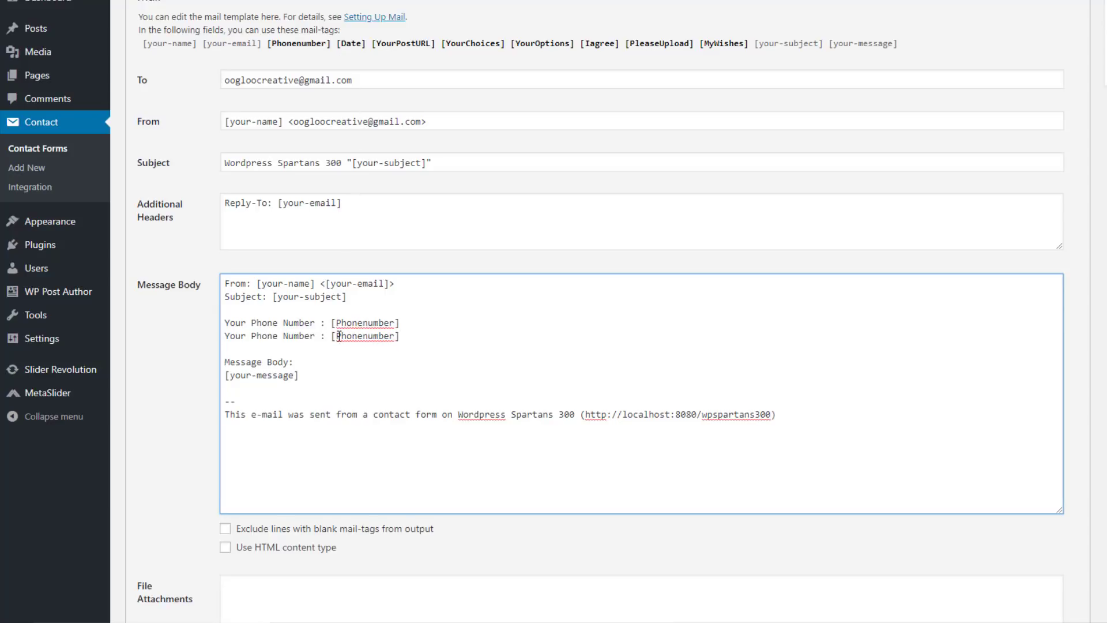
{"action": "left_click_drag", "start_coordinate": [338, 336], "coordinate": [396, 335]}
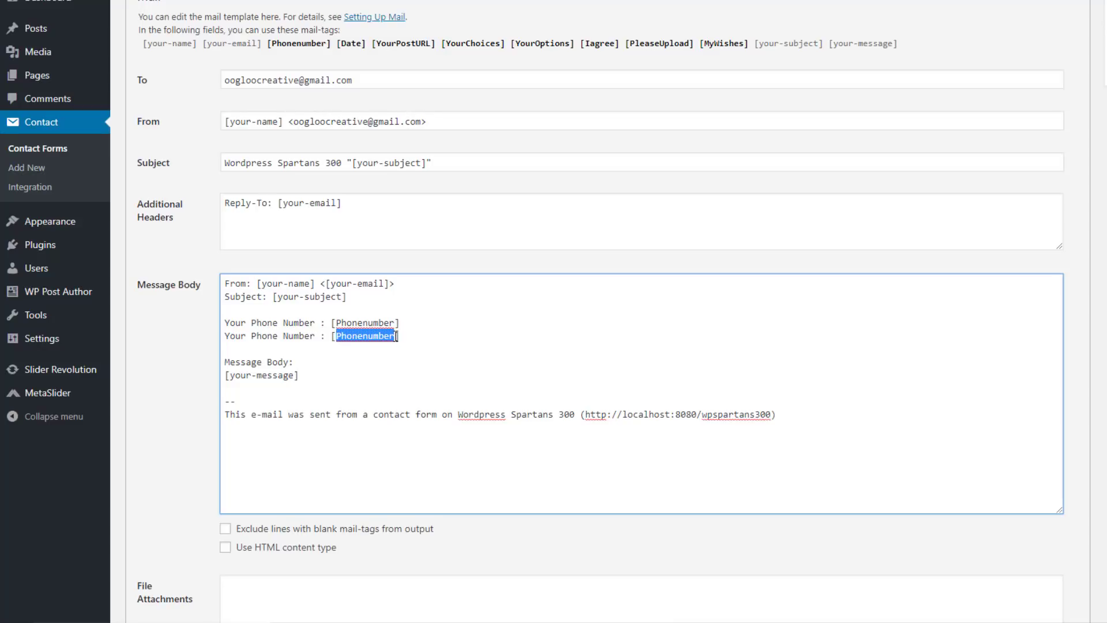
{"action": "type", "text": "Date"}
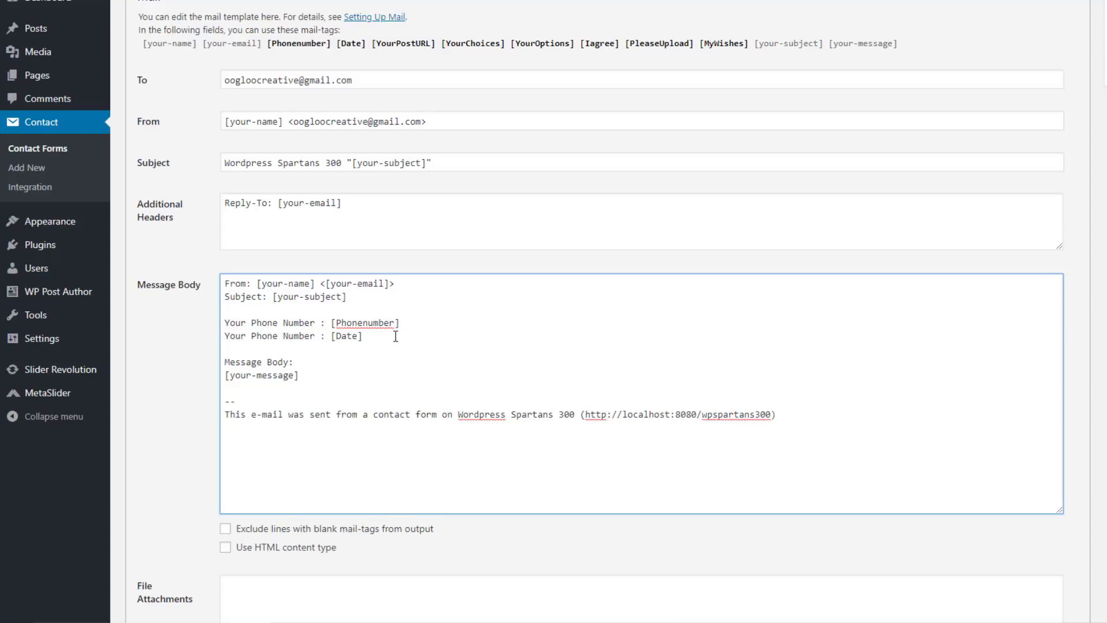
- Paste another copy of the phone number line below the [Date] line and change its tag to [Your Choices]
{"action": "key", "text": "Return"}
{"action": "key", "text": "ctrl+v"}
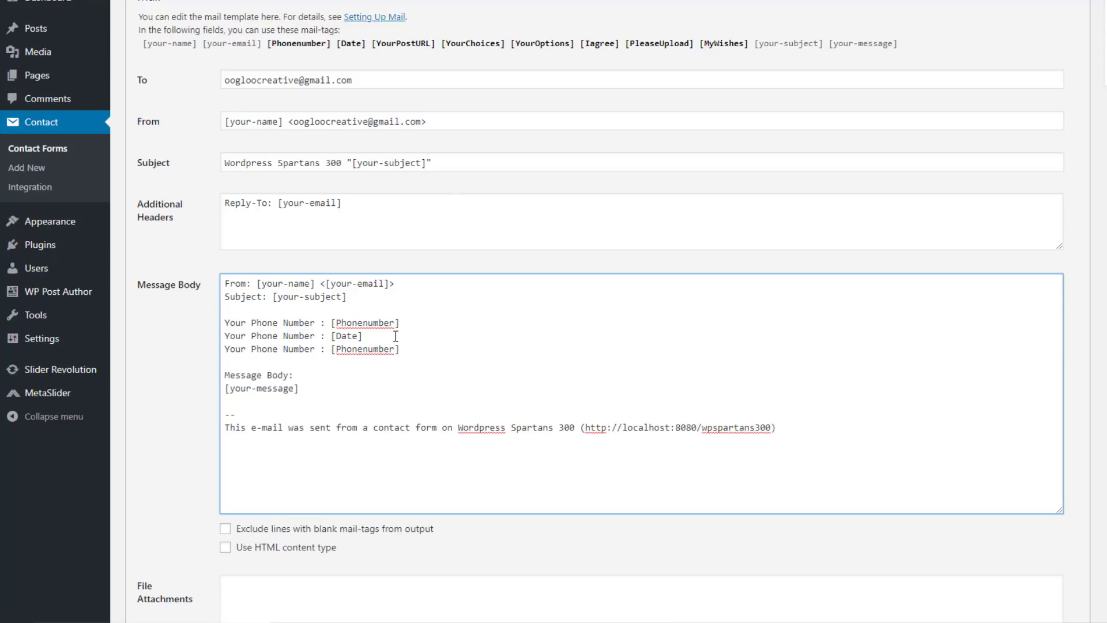
{"action": "left_click_drag", "start_coordinate": [335, 350], "coordinate": [397, 352]}
{"action": "type", "text": "Your Choices"}
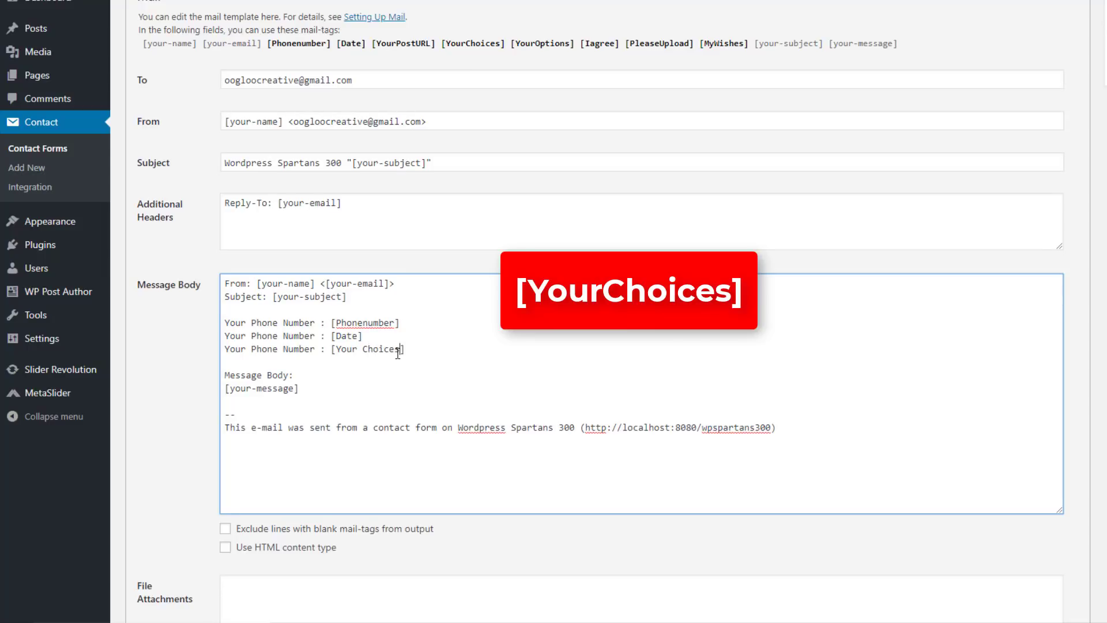
- Add a "Your Wishes:" line below the choices line and complete it with the [MyWishes] mail-tag
{"action": "key", "text": "Up"}
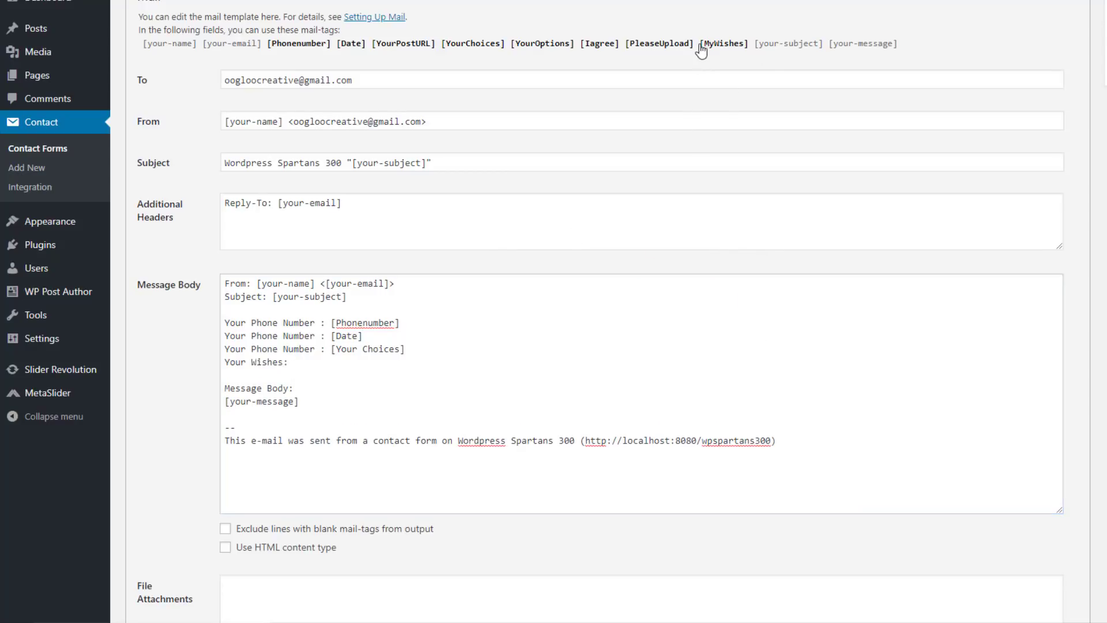
{"action": "left_click", "coordinate": [724, 45]}
{"action": "key", "text": "ctrl+c"}
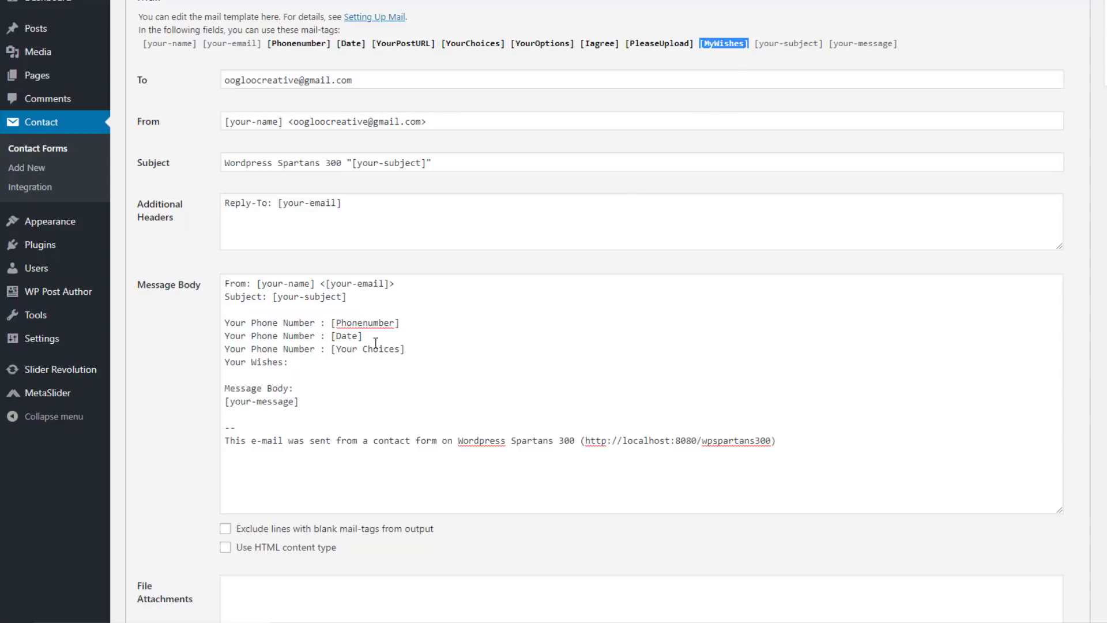
{"action": "left_click", "coordinate": [310, 365]}
{"action": "key", "text": "ctrl+v"}
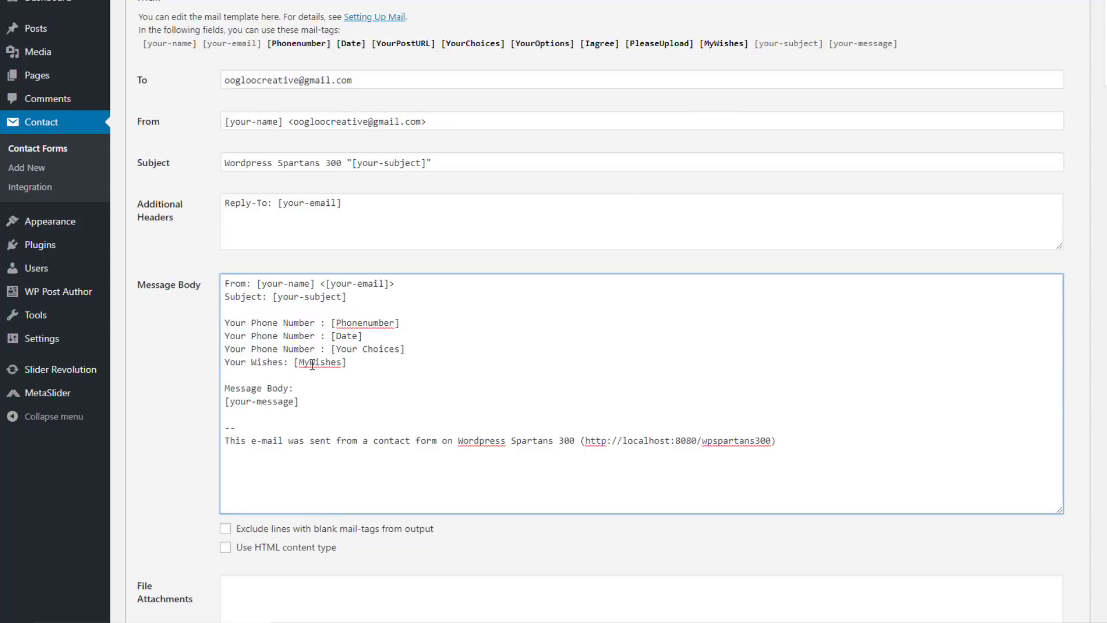
- Relabel the [Your Choices] line as "Your Choices" and the [Date] line as "Date" in the message body
{"action": "left_click_drag", "start_coordinate": [254, 350], "coordinate": [315, 348]}
{"action": "type", "text": "Choices"}
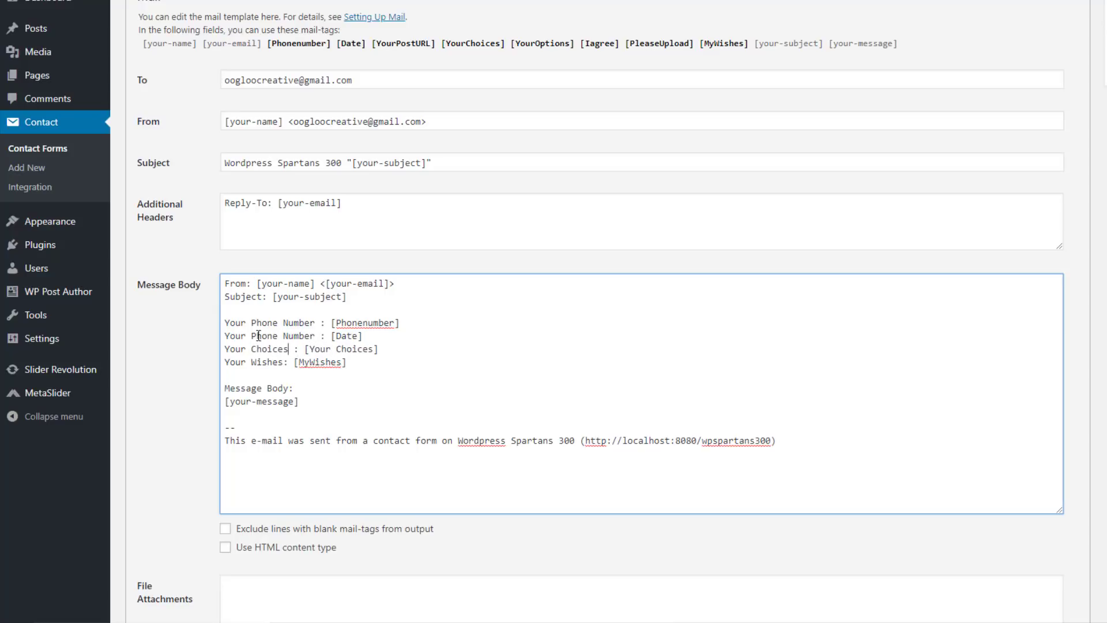
{"action": "left_click_drag", "start_coordinate": [316, 337], "coordinate": [224, 340]}
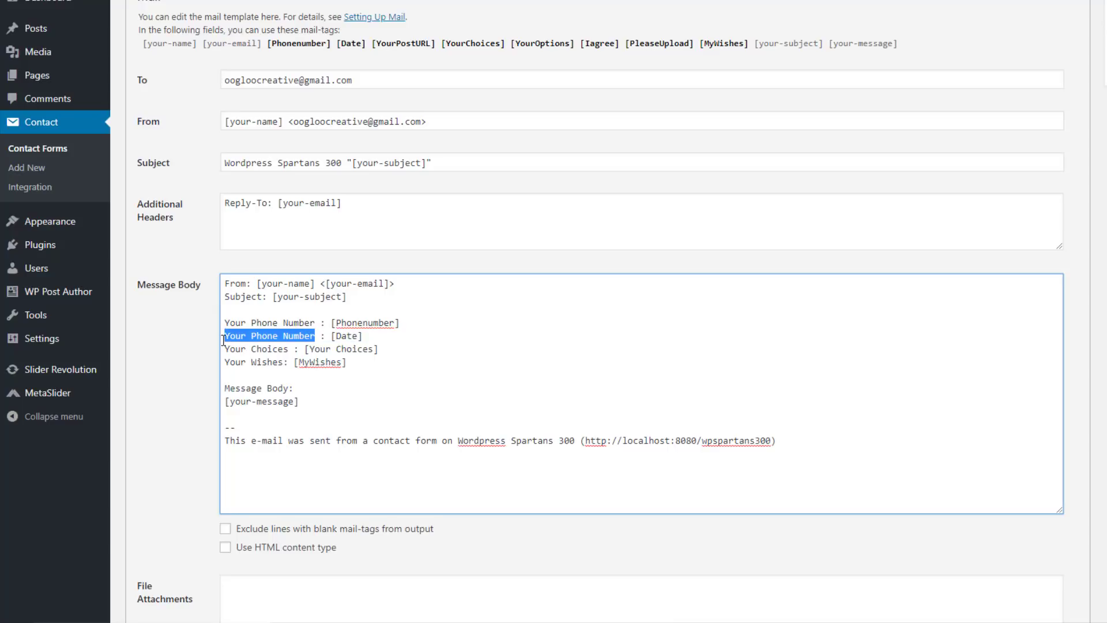
{"action": "type", "text": "Date"}
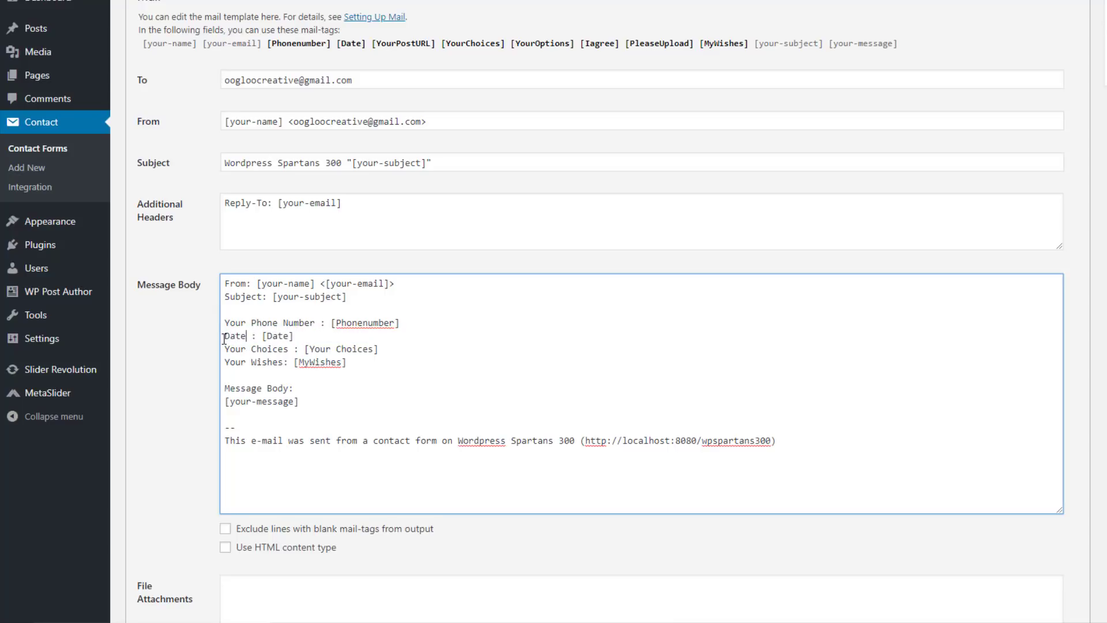
- Copy the [PleaseUpload] mail-tag from the available tags into the mail template's File Attachments field
{"action": "scroll", "coordinate": [298, 325], "scroll_direction": "down", "scroll_amount": 3}
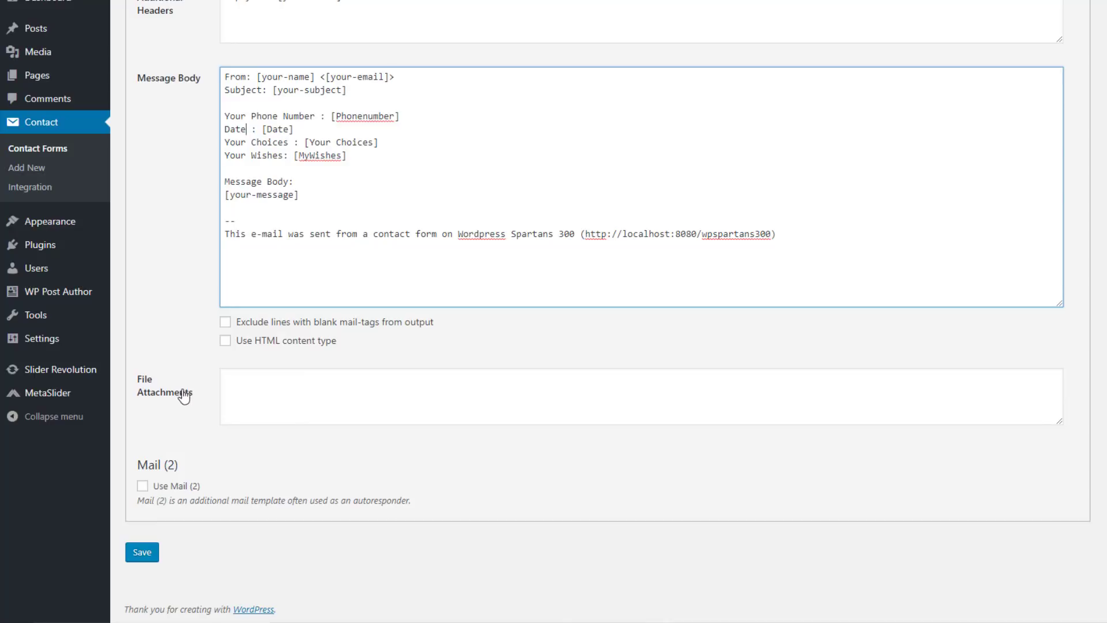
{"action": "left_click", "coordinate": [247, 395]}
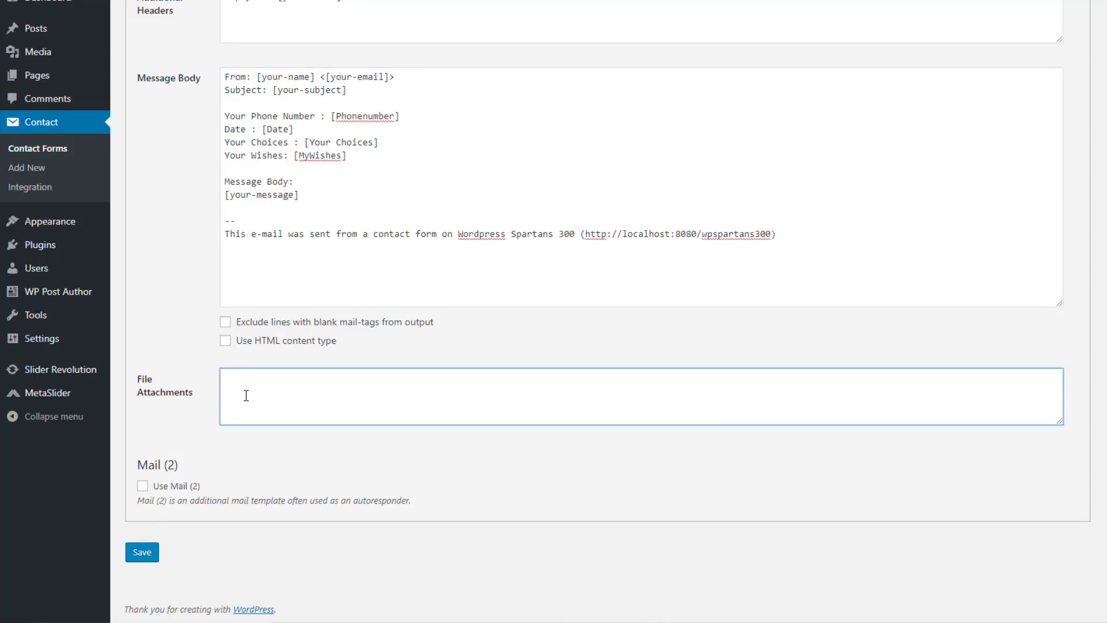
{"action": "scroll", "coordinate": [696, 324], "scroll_direction": "up", "scroll_amount": 4}
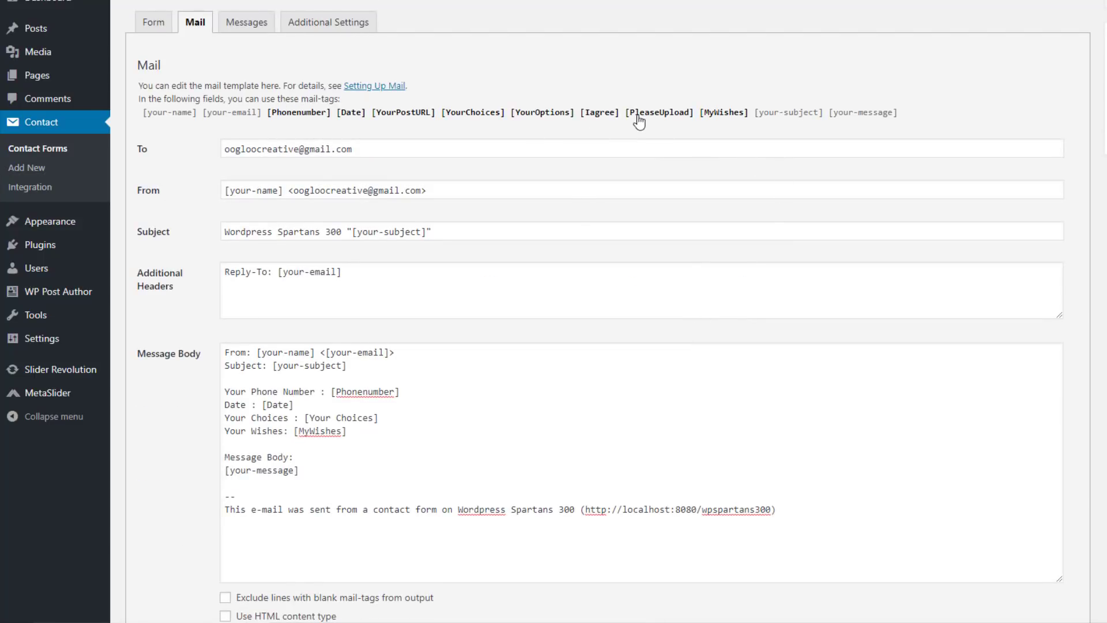
{"action": "left_click_drag", "start_coordinate": [625, 114], "coordinate": [694, 120]}
{"action": "key", "text": "ctrl+c"}
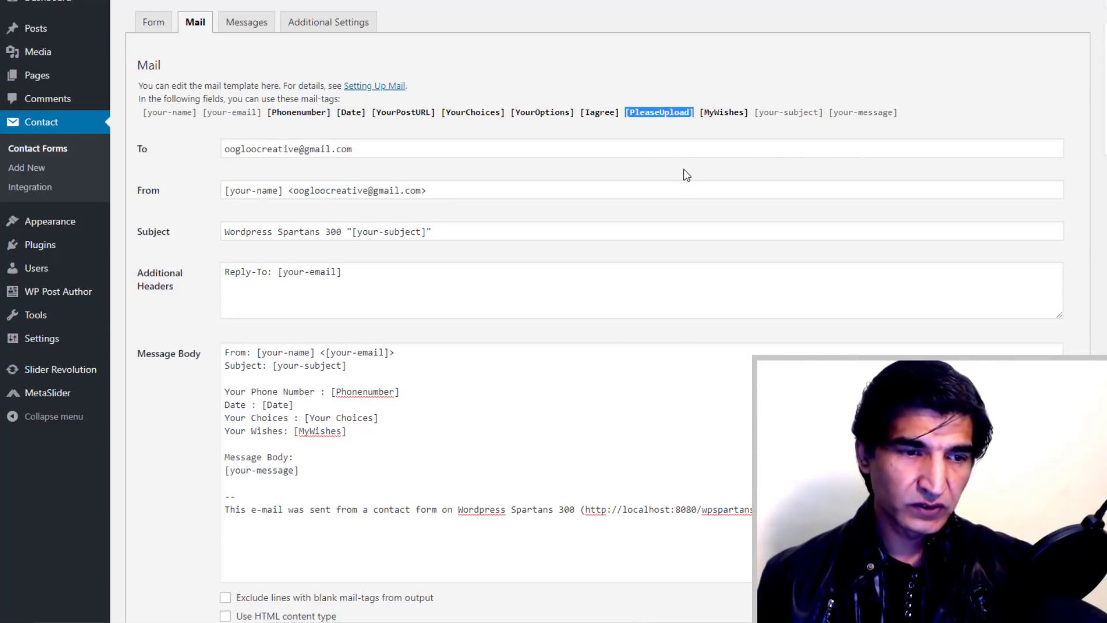
{"action": "scroll", "coordinate": [569, 261], "scroll_direction": "down", "scroll_amount": 4}
{"action": "left_click", "coordinate": [293, 396]}
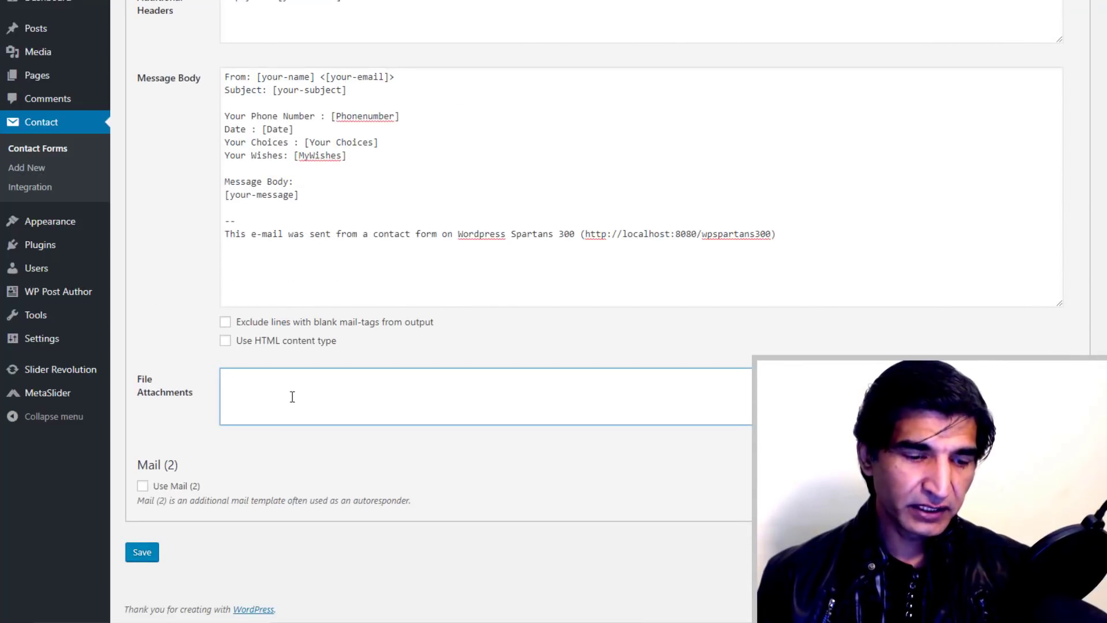
{"action": "key", "text": "ctrl+v"}
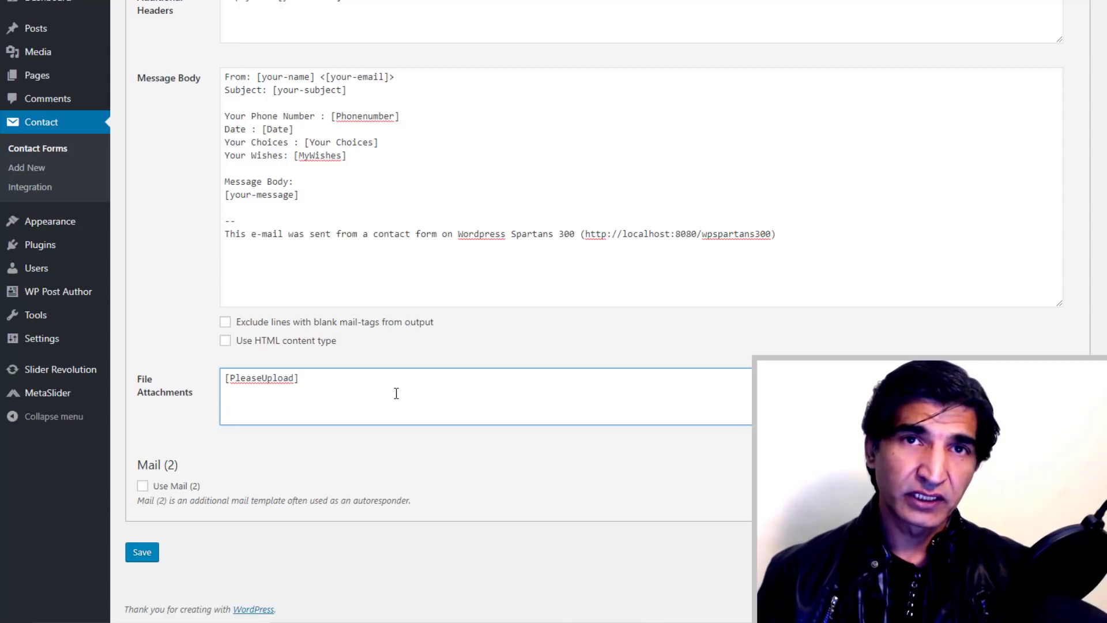
- Enable the Mail (2) autoresponder template and review its To and From fields
{"action": "left_click", "coordinate": [143, 488]}
{"action": "scroll", "coordinate": [545, 375], "scroll_direction": "down", "scroll_amount": 7}
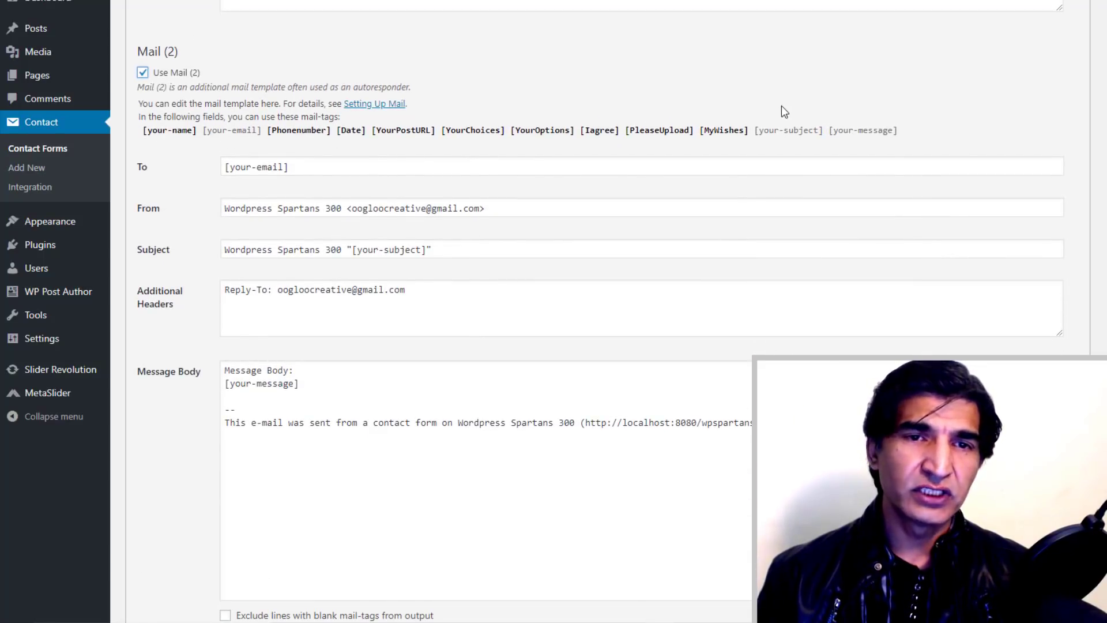
{"action": "left_click", "coordinate": [336, 167]}
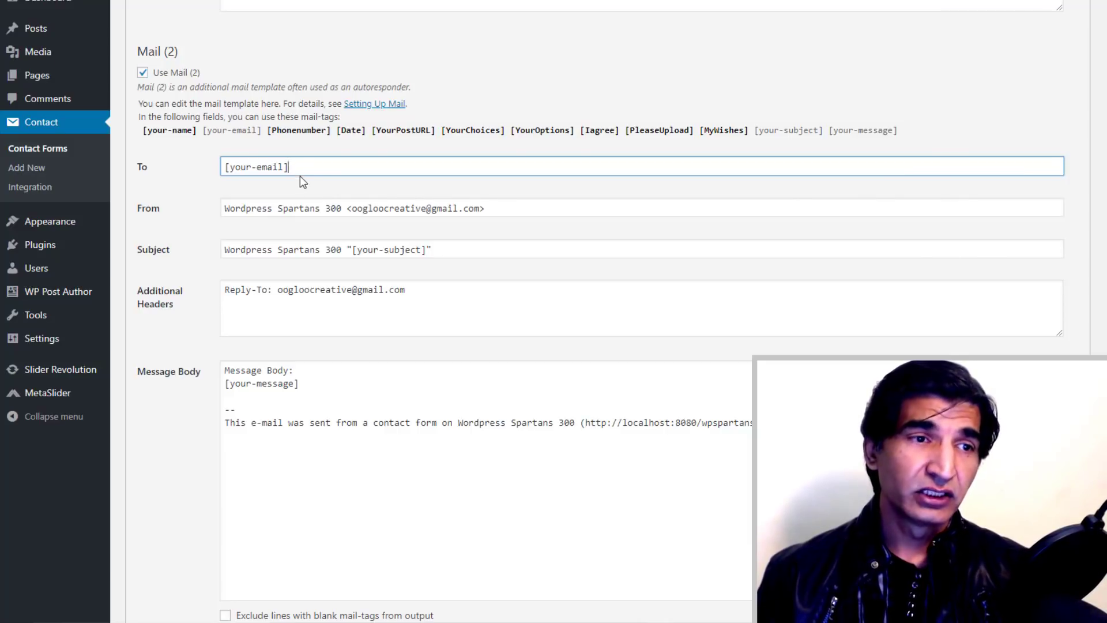
{"action": "left_click_drag", "start_coordinate": [225, 208], "coordinate": [329, 214]}
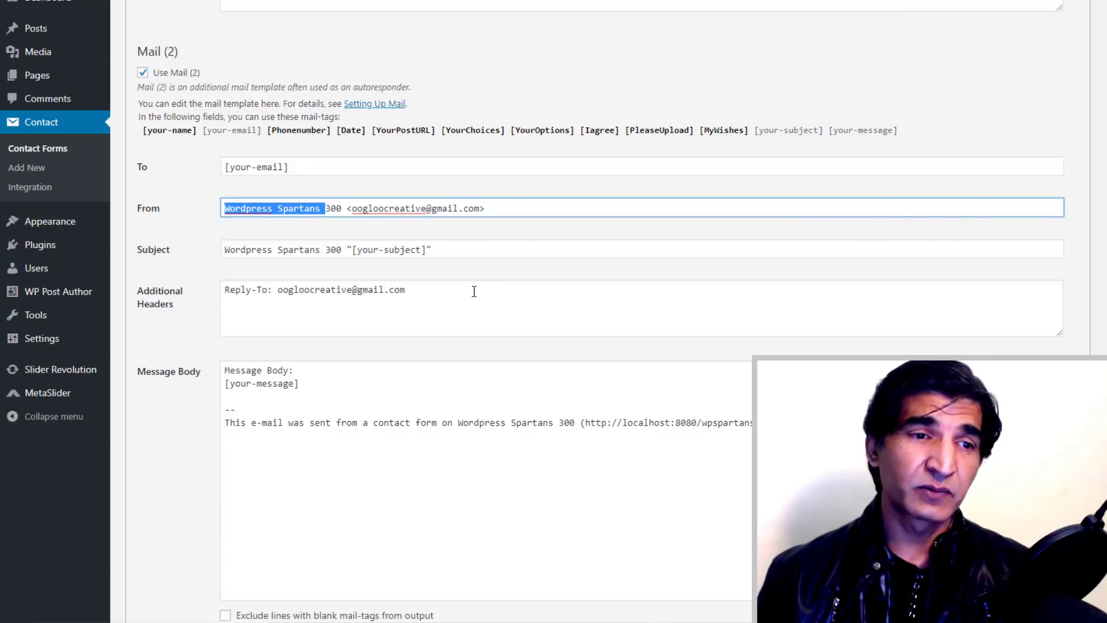
- Add "Cc:" and "BCC:" lines below the Reply-To line in Mail (2)'s additional headers
{"action": "left_click", "coordinate": [453, 292]}
{"action": "key", "text": "Return"}
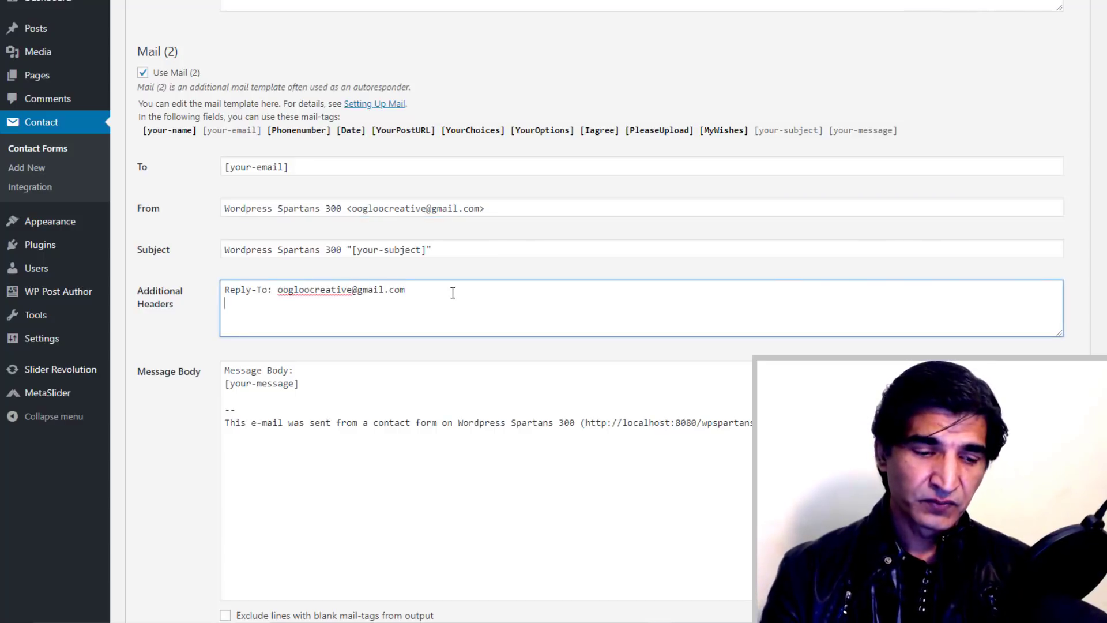
{"action": "type", "text": "Cc"}
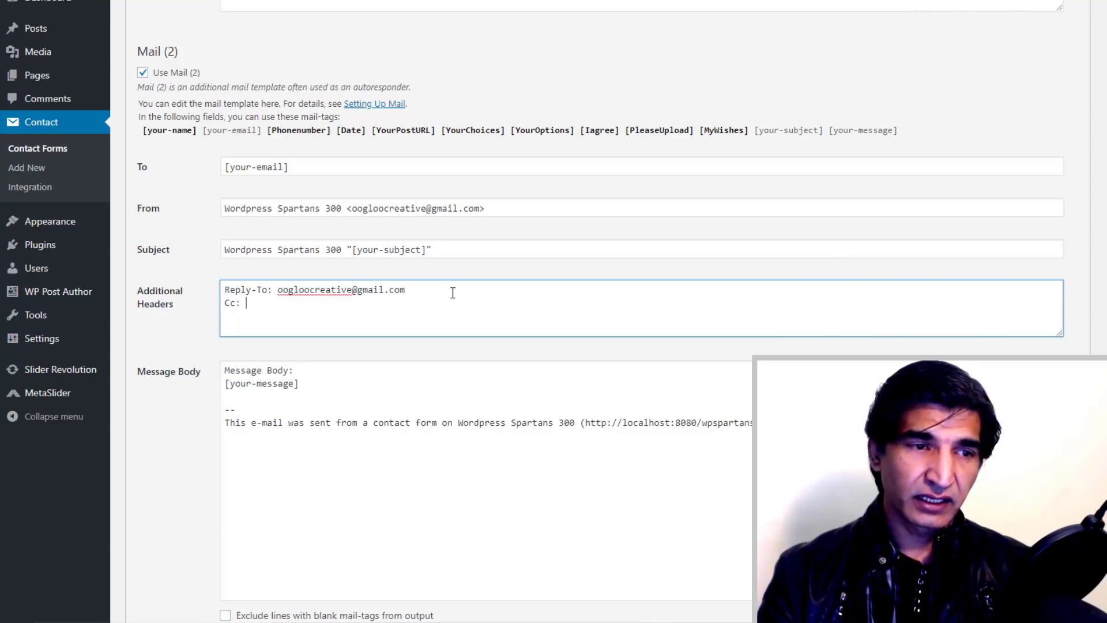
{"action": "type", "text": ":"}
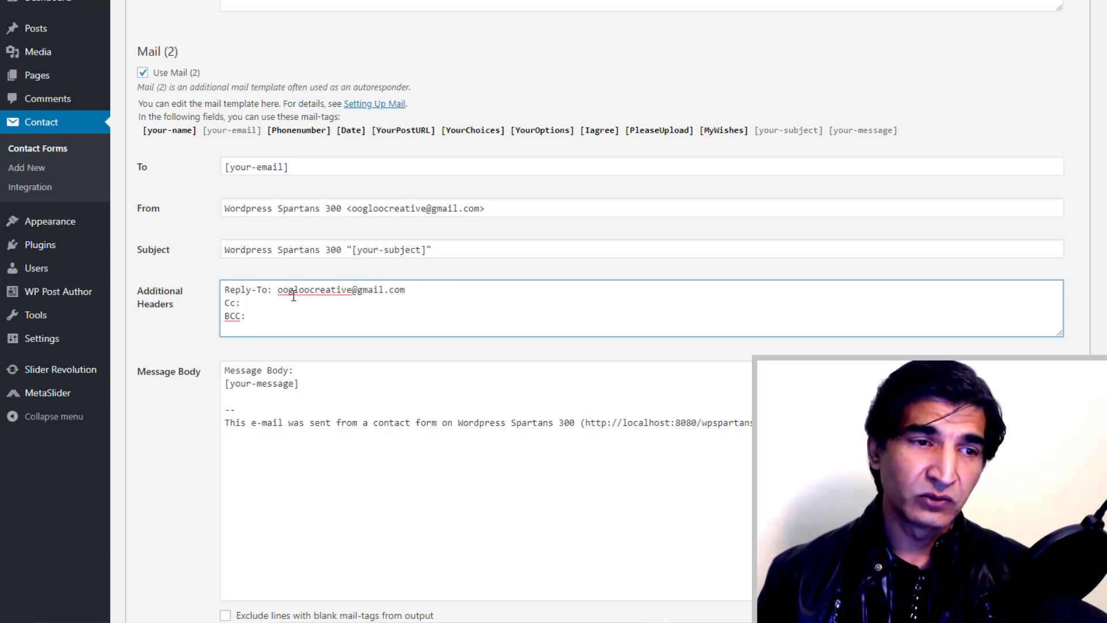
{"action": "left_click_drag", "start_coordinate": [278, 289], "coordinate": [406, 302]}
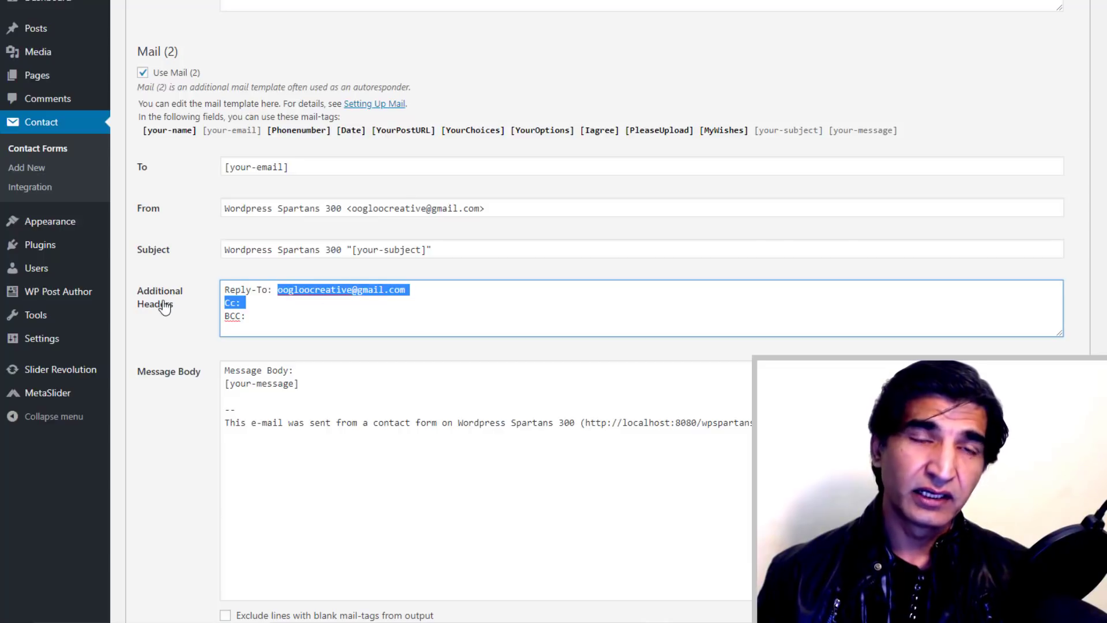
{"action": "left_click", "coordinate": [434, 313]}
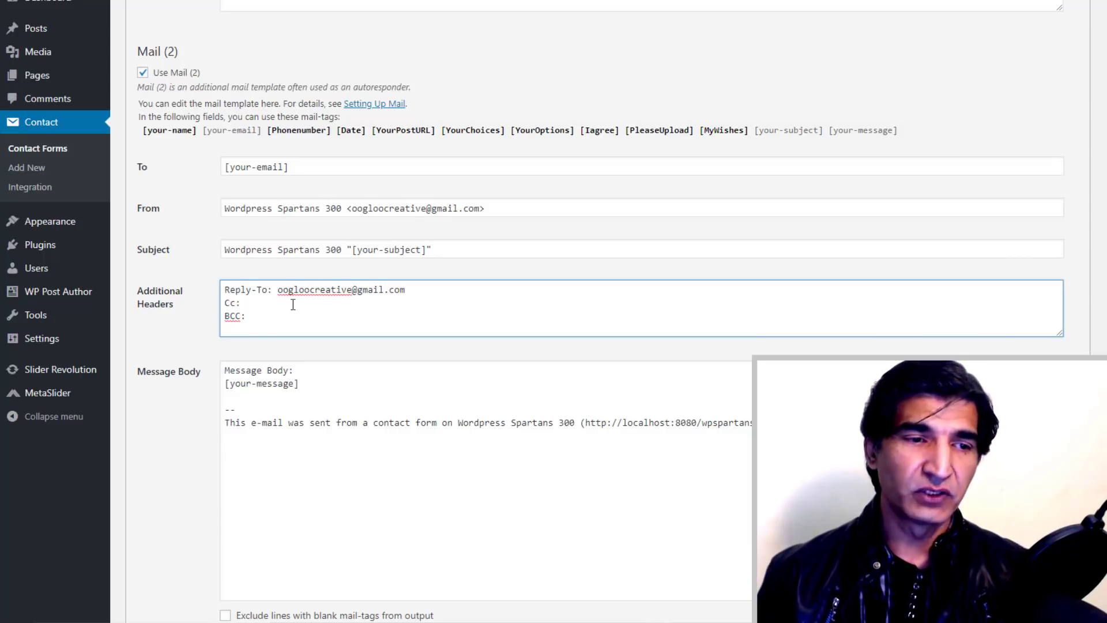
- Check the Mail (2) message body and save the contact form
{"action": "scroll", "coordinate": [273, 304], "scroll_direction": "down", "scroll_amount": 3}
{"action": "left_click", "coordinate": [265, 225]}
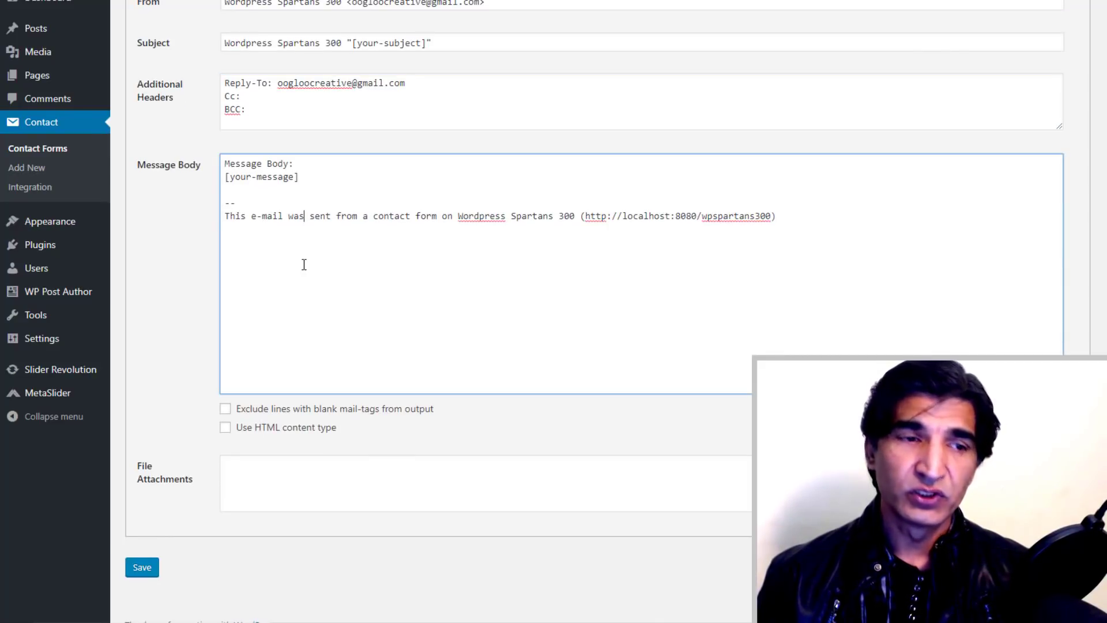
{"action": "left_click", "coordinate": [144, 568]}
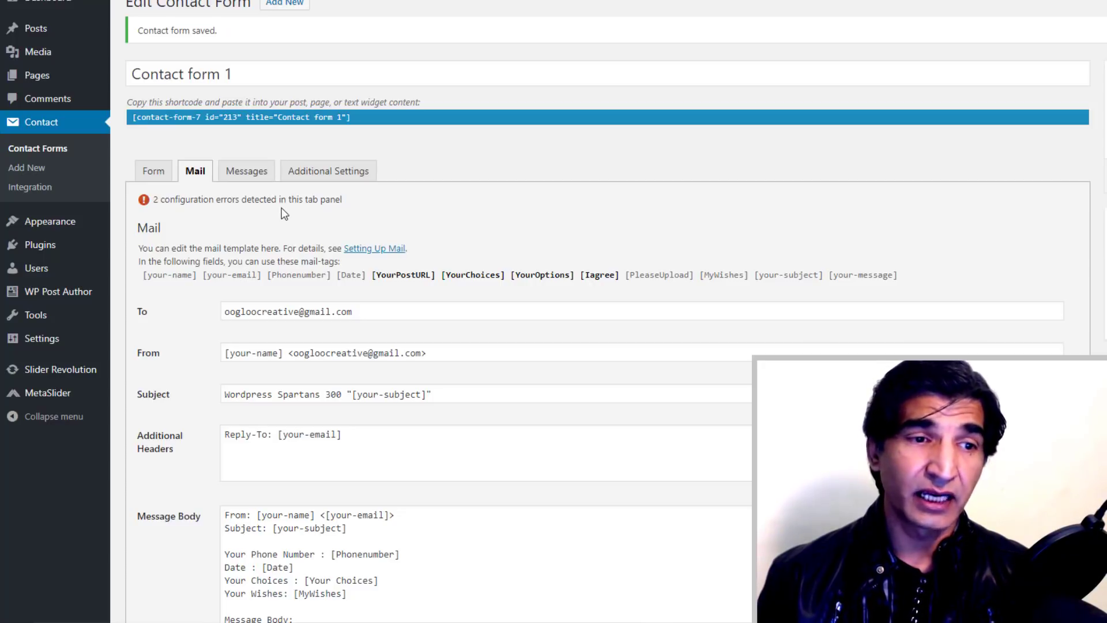
- Copy the Reply-To email address into the Cc and BCC lines of Mail (2)'s additional headers
{"action": "scroll", "coordinate": [282, 207], "scroll_direction": "down", "scroll_amount": 12}
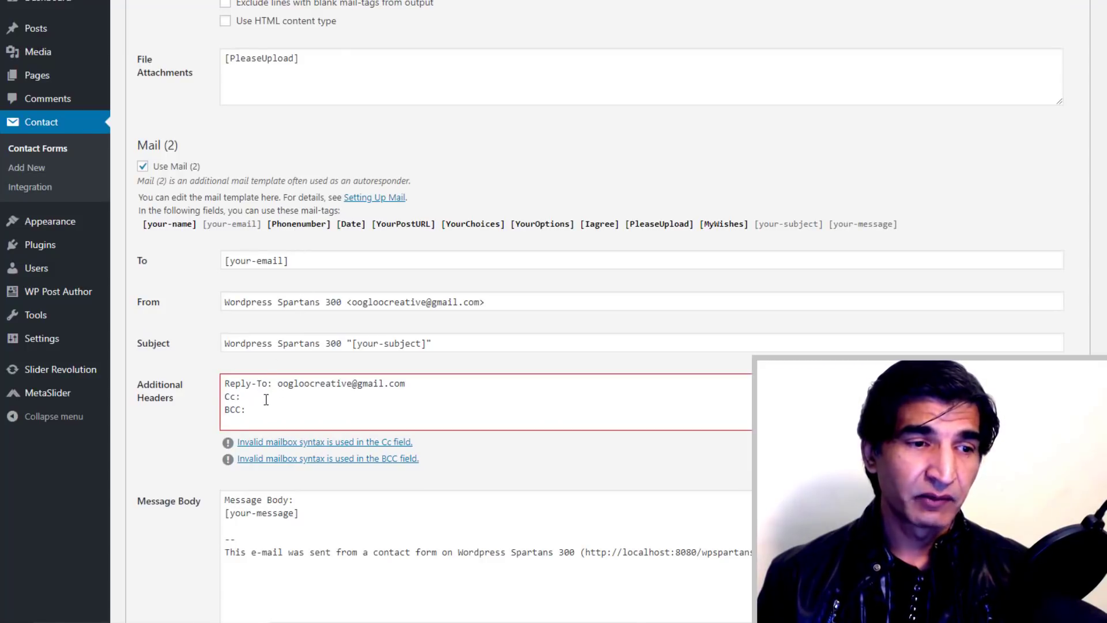
{"action": "left_click", "coordinate": [265, 399]}
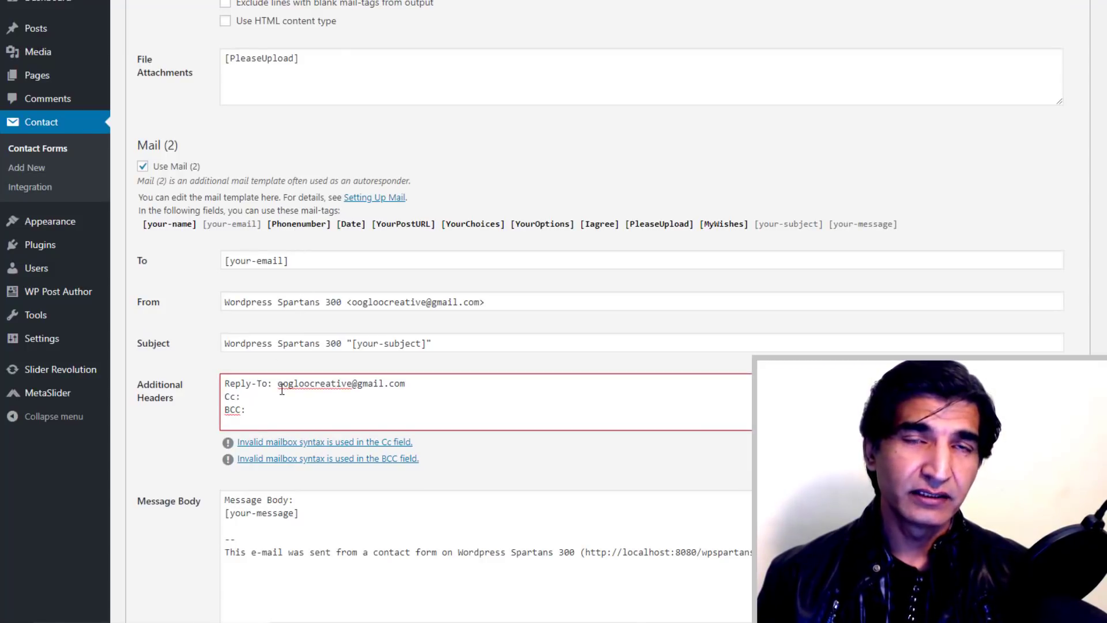
{"action": "left_click_drag", "start_coordinate": [279, 383], "coordinate": [425, 384]}
{"action": "key", "text": "ctrl+c"}
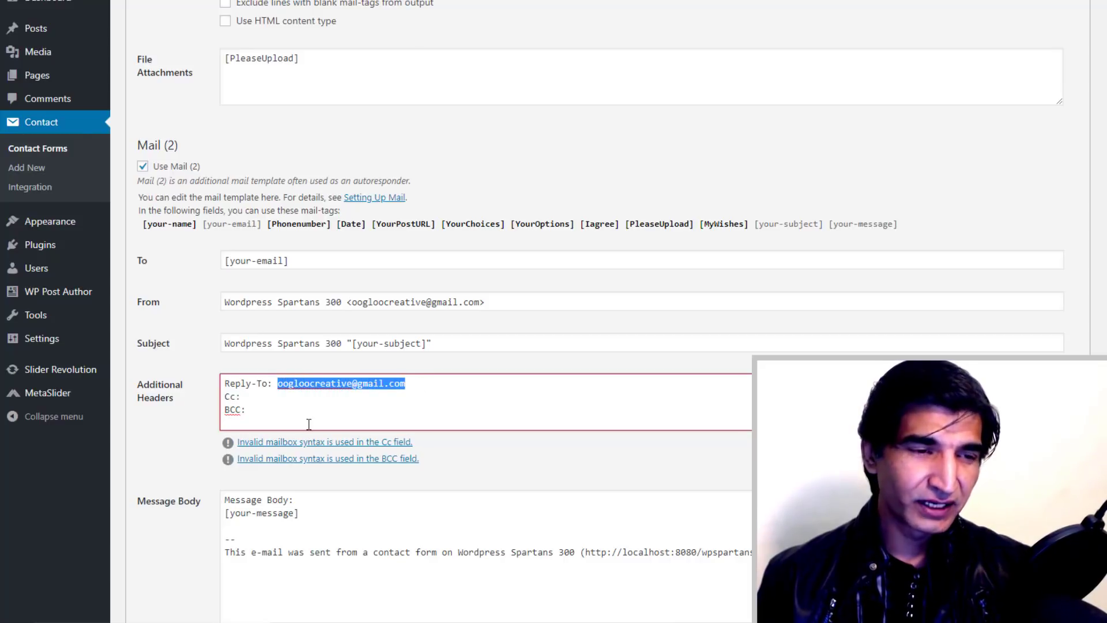
{"action": "left_click", "coordinate": [282, 393]}
{"action": "key", "text": "ctrl+v"}
{"action": "left_click", "coordinate": [277, 415]}
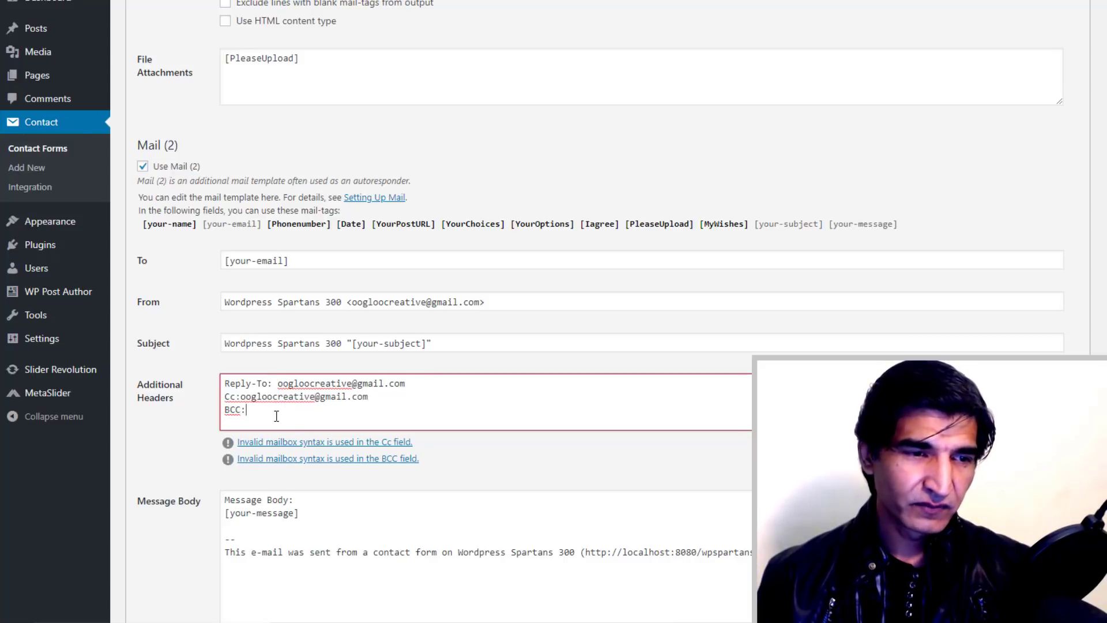
{"action": "key", "text": "ctrl+v"}
- Replace the message shown after successful sending with "Bundle of thanks for sharing with us your insight."
{"action": "scroll", "coordinate": [276, 416], "scroll_direction": "up", "scroll_amount": 10}
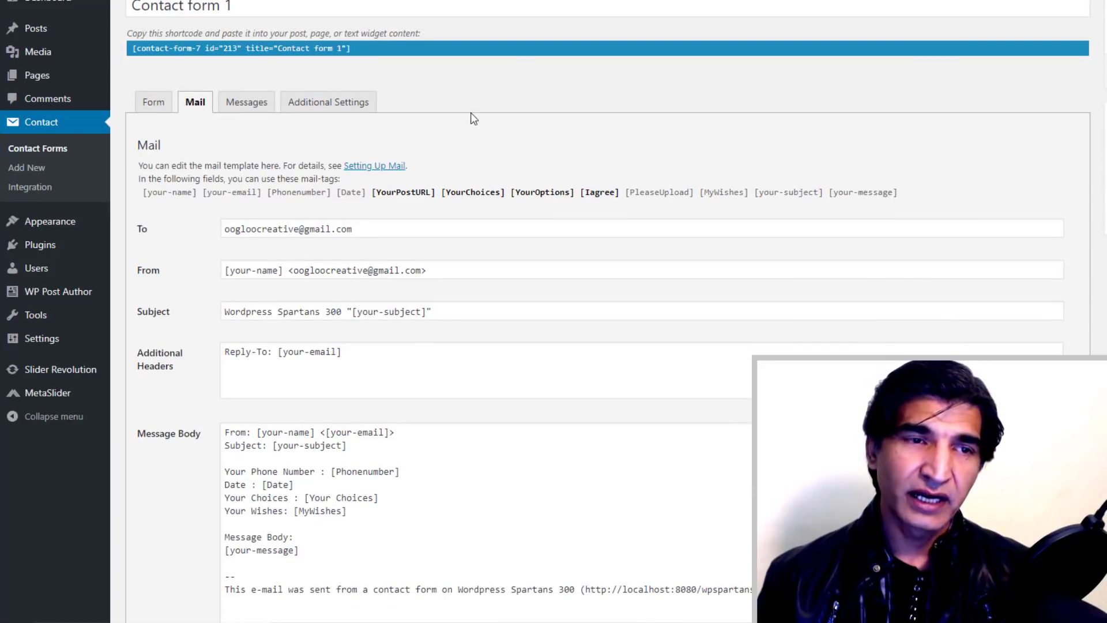
{"action": "left_click", "coordinate": [247, 104]}
{"action": "scroll", "coordinate": [334, 191], "scroll_direction": "down", "scroll_amount": 1}
{"action": "left_click_drag", "start_coordinate": [356, 136], "coordinate": [119, 137]}
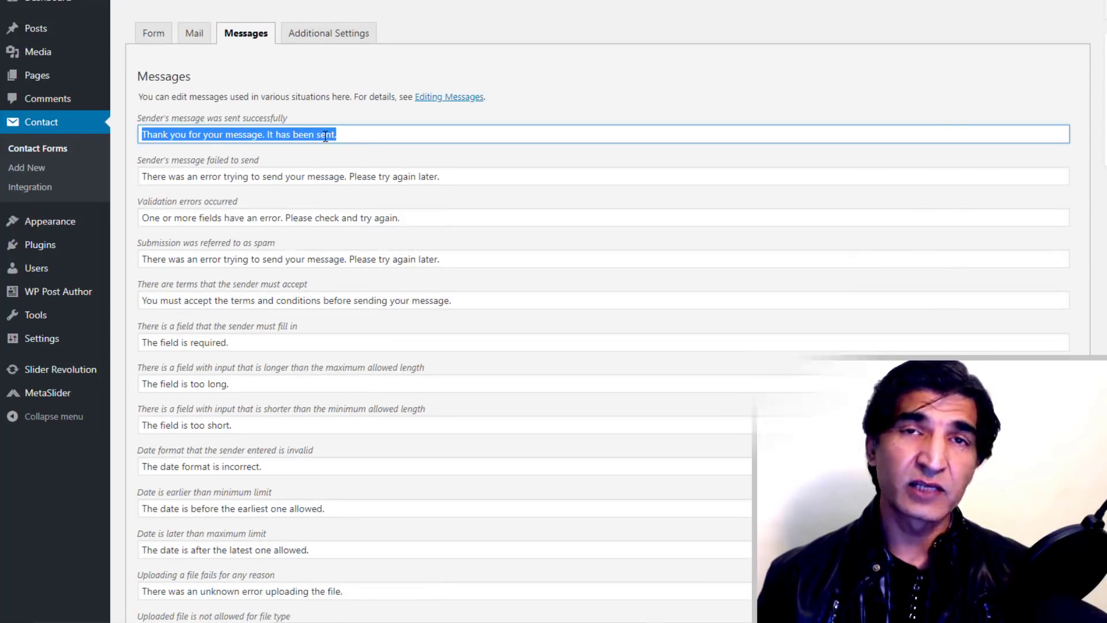
{"action": "key", "text": "BackSpace"}
{"action": "type", "text": "Bundle of thanks for sharing with us your insigh"}
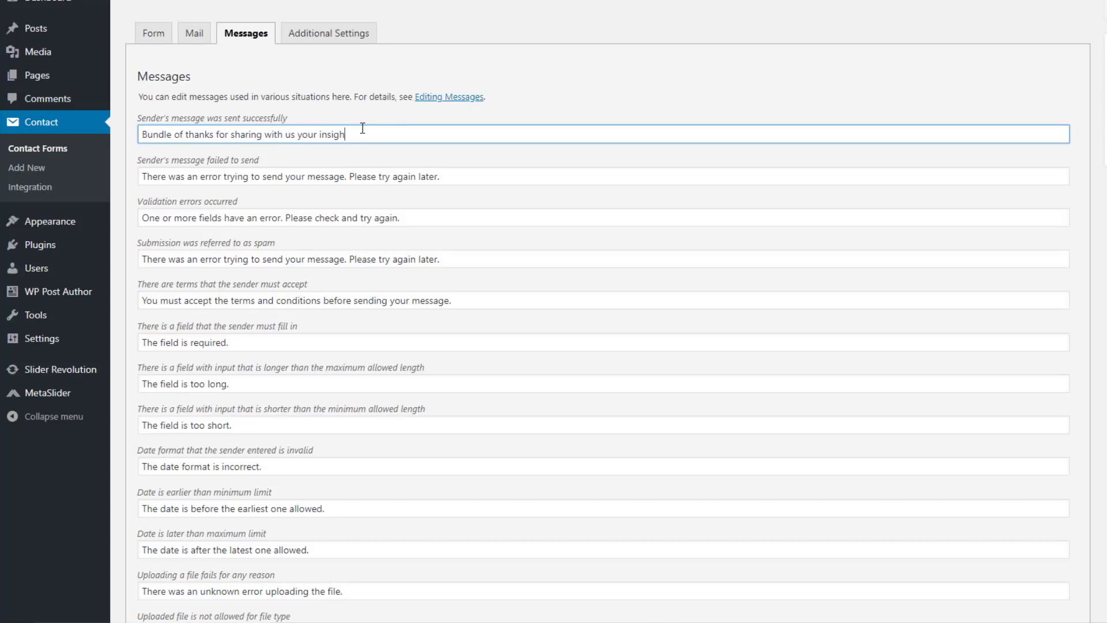
- Review the remaining response messages, from failed sending to invalid telephone number, and save the contact form
{"action": "left_click_drag", "start_coordinate": [461, 176], "coordinate": [143, 170]}
{"action": "left_click", "coordinate": [286, 171]}
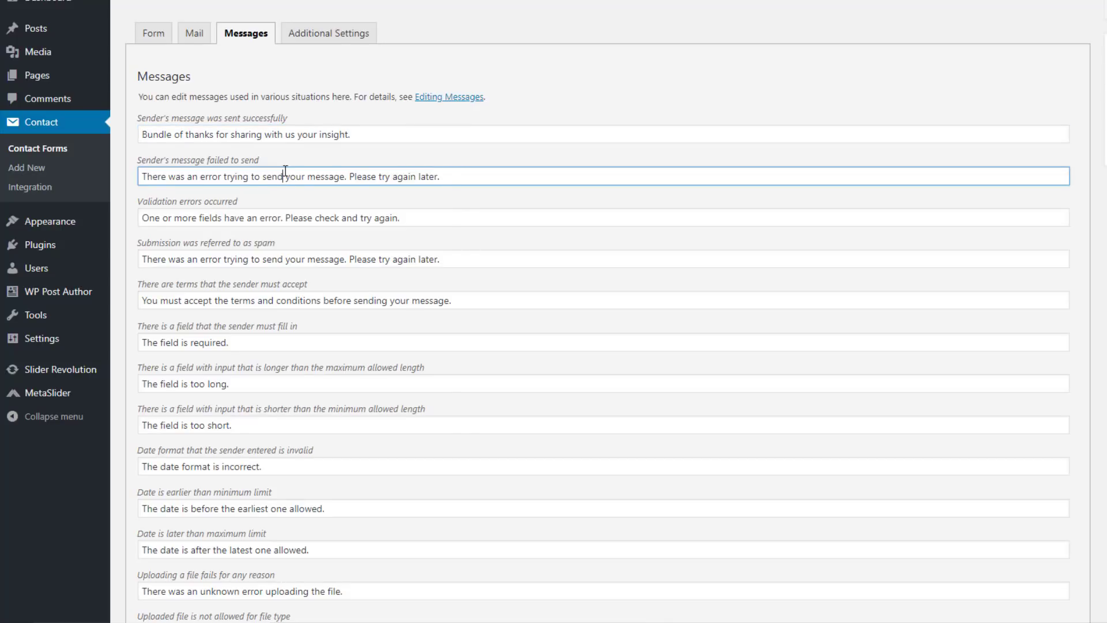
{"action": "scroll", "coordinate": [259, 179], "scroll_direction": "down", "scroll_amount": 1}
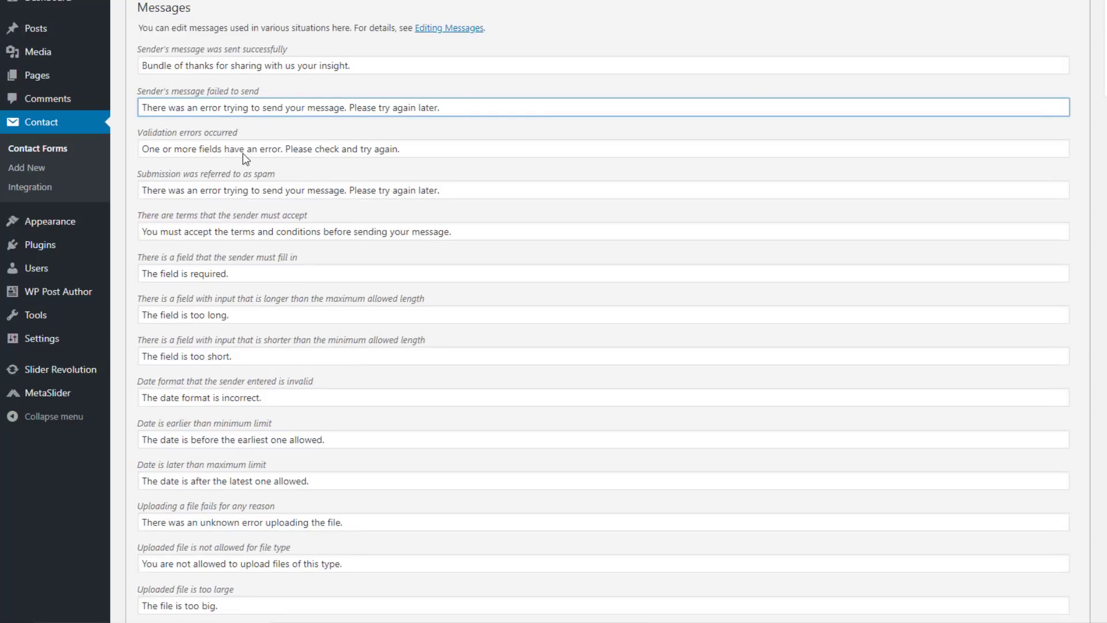
{"action": "scroll", "coordinate": [244, 153], "scroll_direction": "down", "scroll_amount": 5}
{"action": "scroll", "coordinate": [389, 233], "scroll_direction": "down", "scroll_amount": 3}
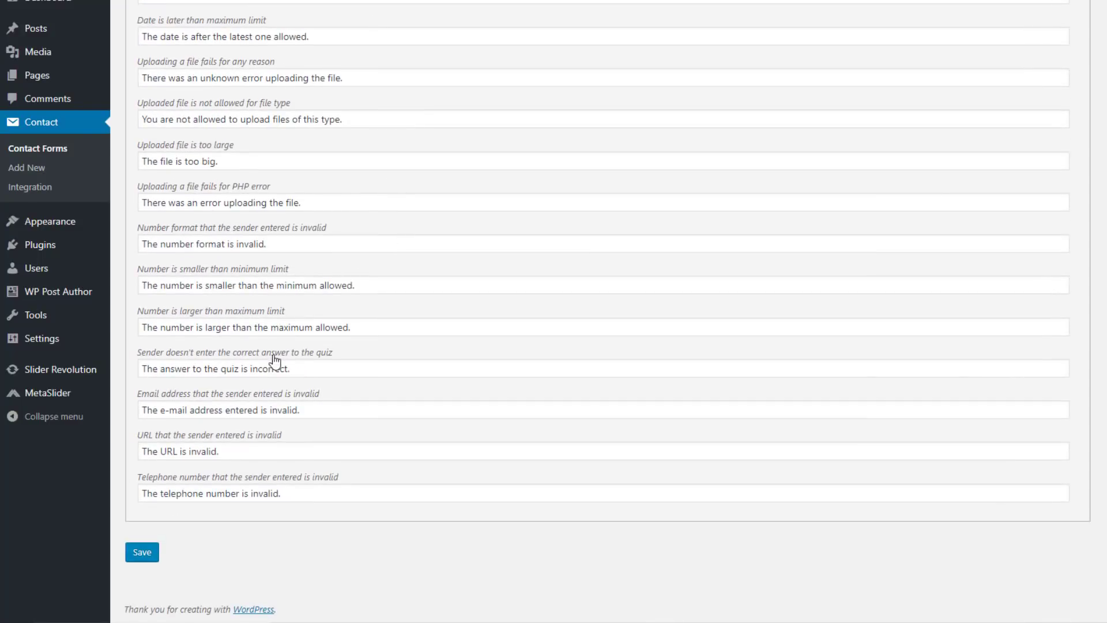
{"action": "left_click", "coordinate": [147, 555]}
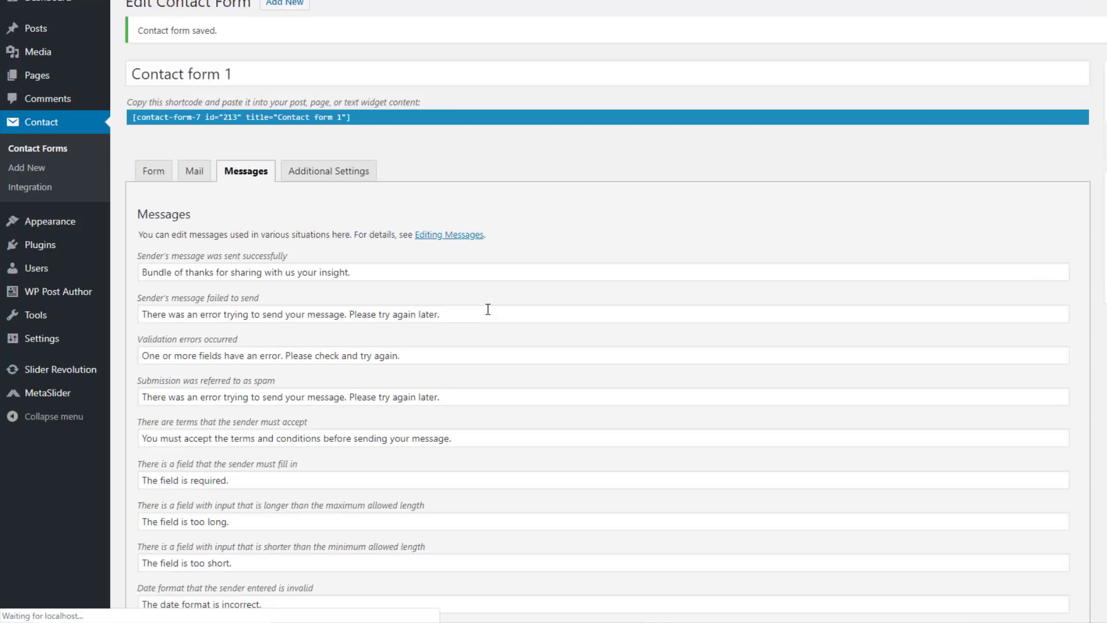
- Open the Additional Settings documentation in a new browser tab and examine the Demo Mode and Skip Mail snippets
{"action": "left_click", "coordinate": [321, 175]}
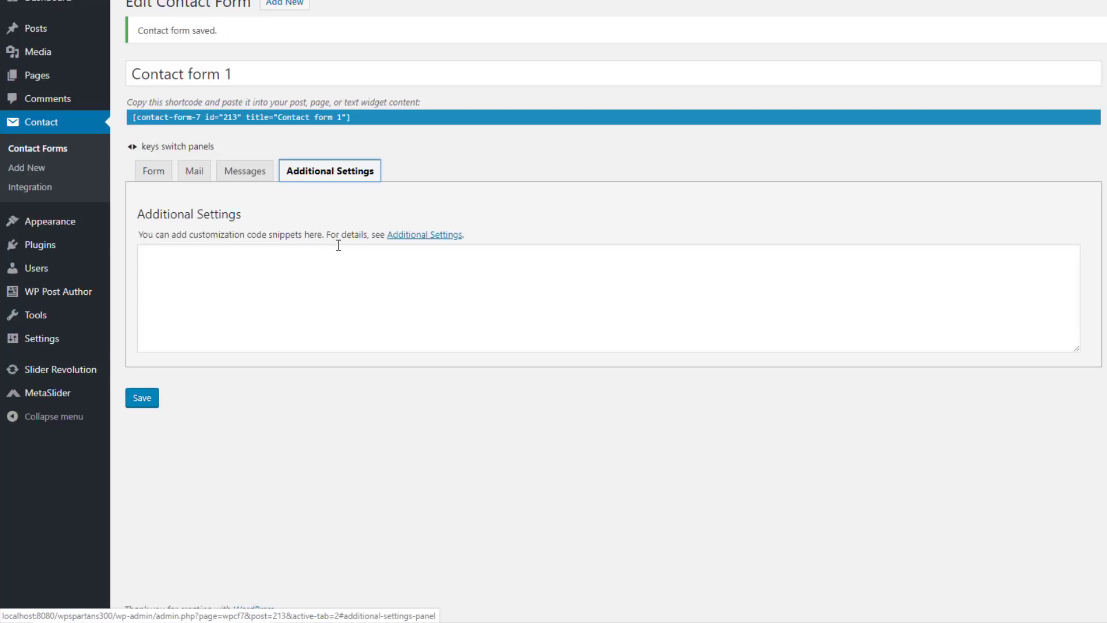
{"action": "right_click", "coordinate": [418, 235]}
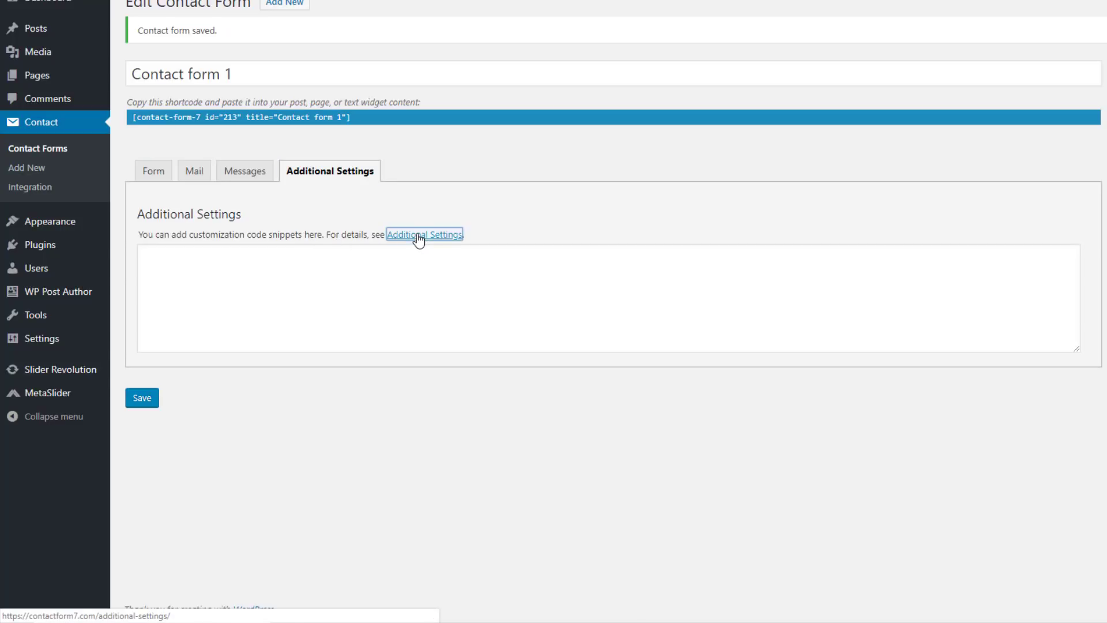
{"action": "left_click", "coordinate": [457, 245]}
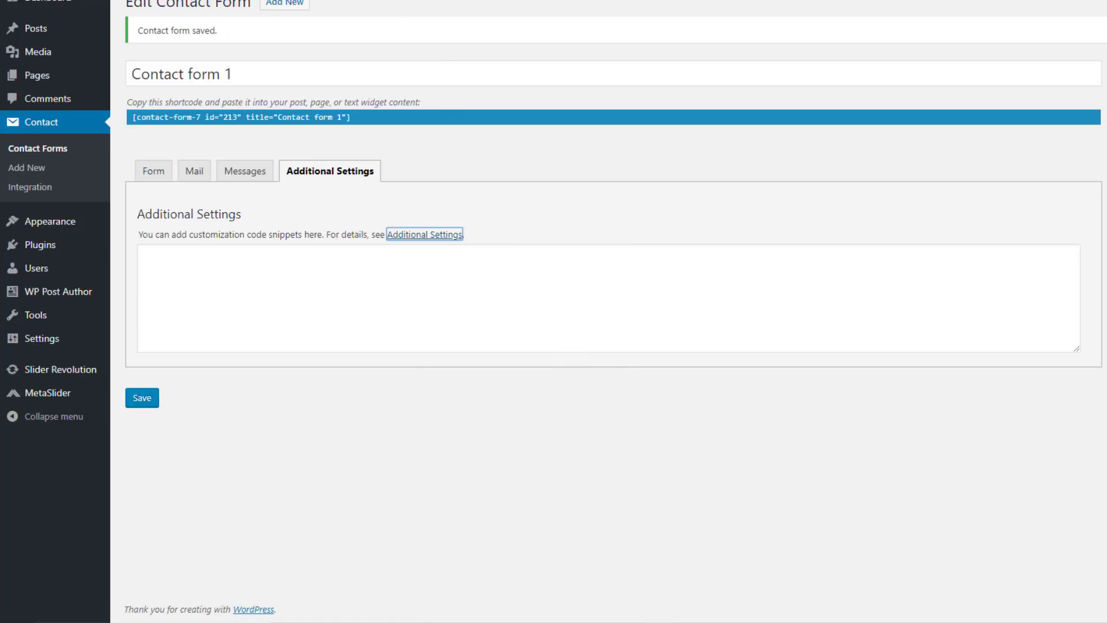
{"action": "key", "text": "ctrl+Tab"}
{"action": "scroll", "coordinate": [341, 153], "scroll_direction": "down", "scroll_amount": 5}
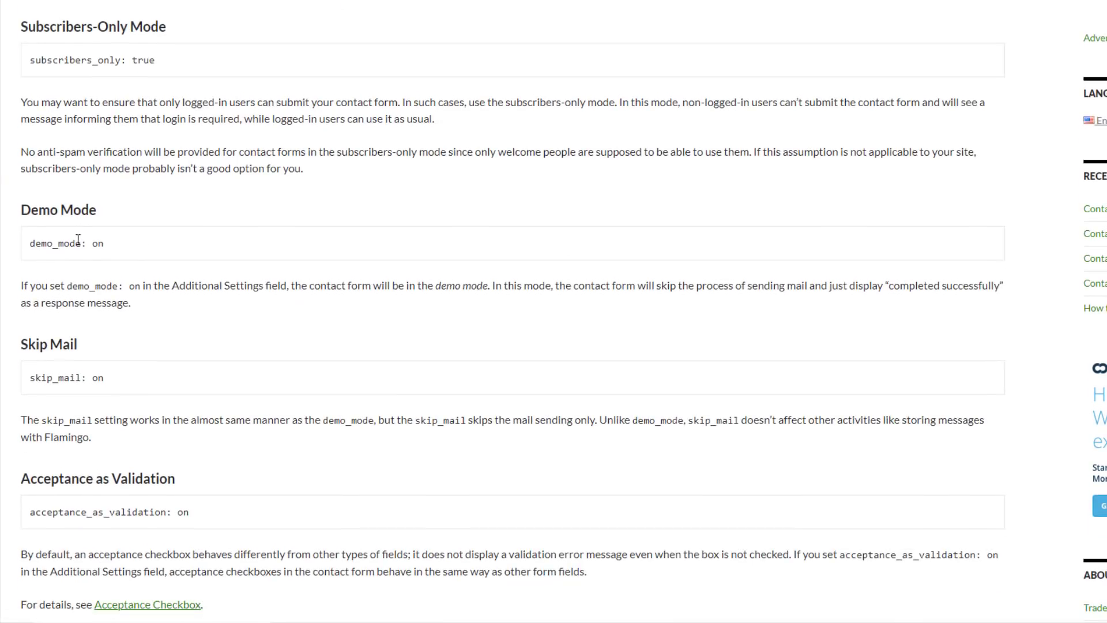
{"action": "left_click_drag", "start_coordinate": [30, 245], "coordinate": [119, 249]}
{"action": "left_click_drag", "start_coordinate": [105, 375], "coordinate": [23, 378]}
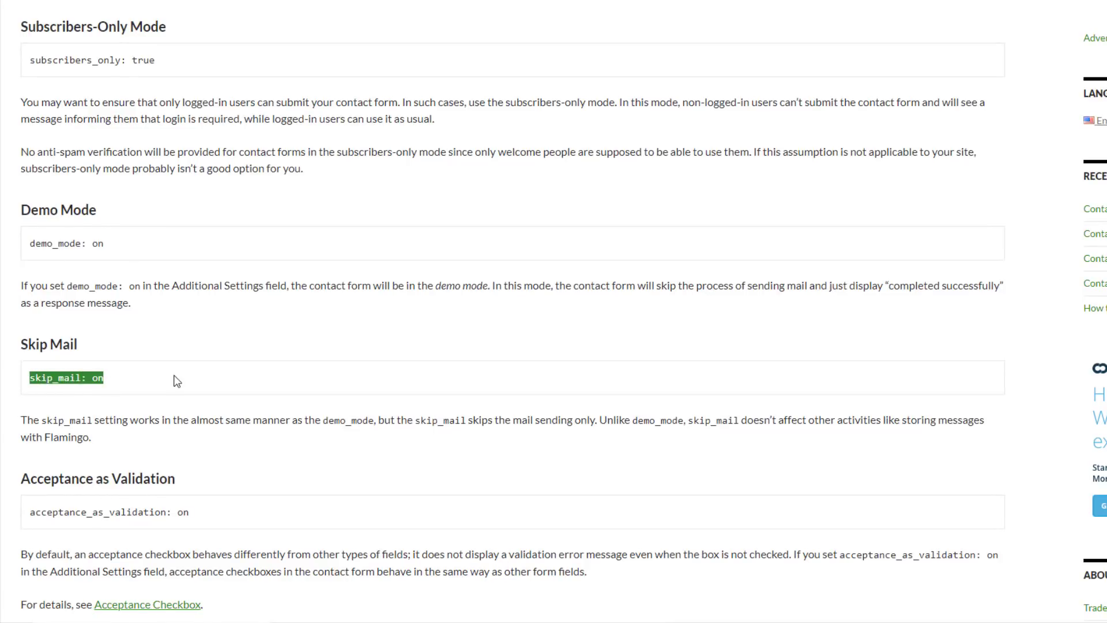
- Copy the "acceptance_as_validation: on" snippet from the documentation into the form's additional settings and save
{"action": "scroll", "coordinate": [173, 381], "scroll_direction": "down", "scroll_amount": 3}
{"action": "left_click_drag", "start_coordinate": [193, 306], "coordinate": [25, 307]}
{"action": "key", "text": "ctrl+c"}
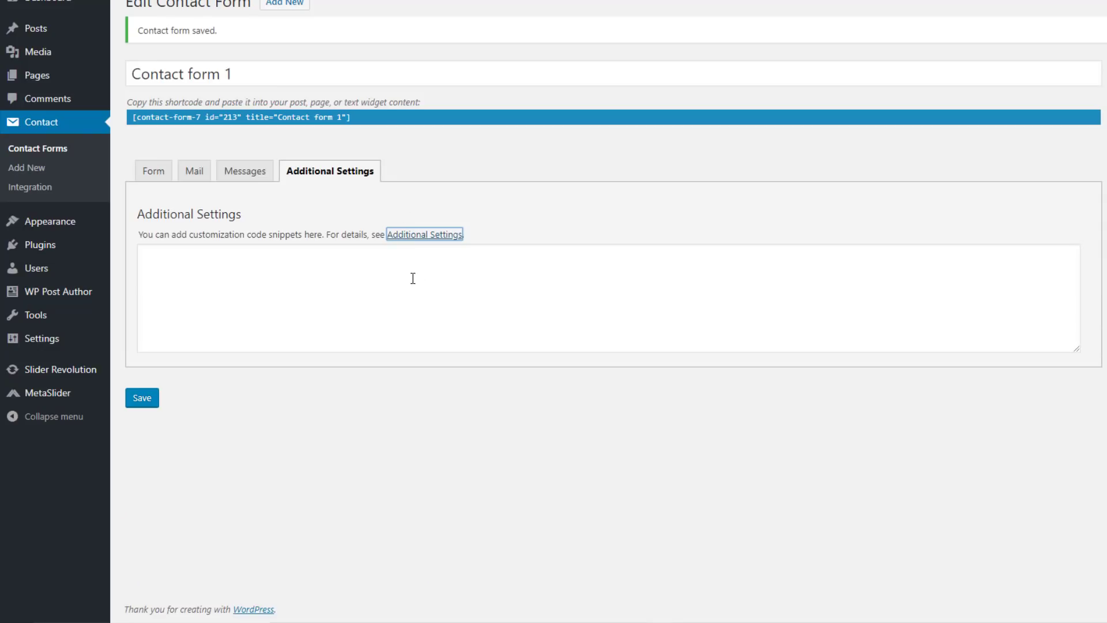
{"action": "left_click", "coordinate": [413, 278]}
{"action": "key", "text": "ctrl+v"}
{"action": "left_click", "coordinate": [147, 406]}
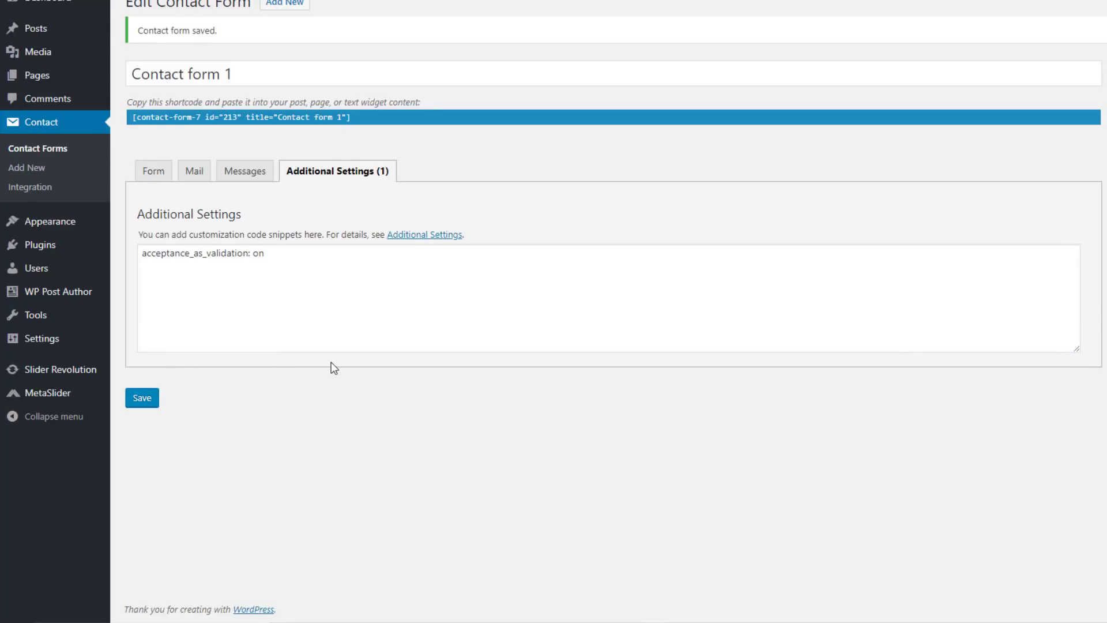
- Review the contact form's template from the Spartans Name field down to the "Please Send" submit tag
{"action": "left_click", "coordinate": [154, 171]}
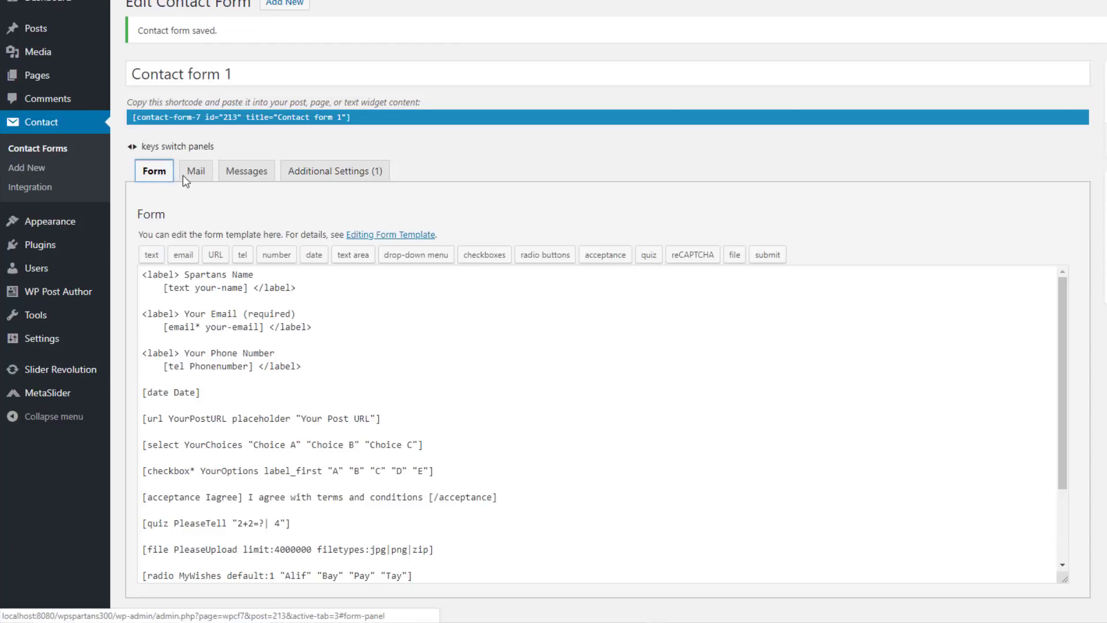
{"action": "scroll", "coordinate": [310, 331], "scroll_direction": "down", "scroll_amount": 3}
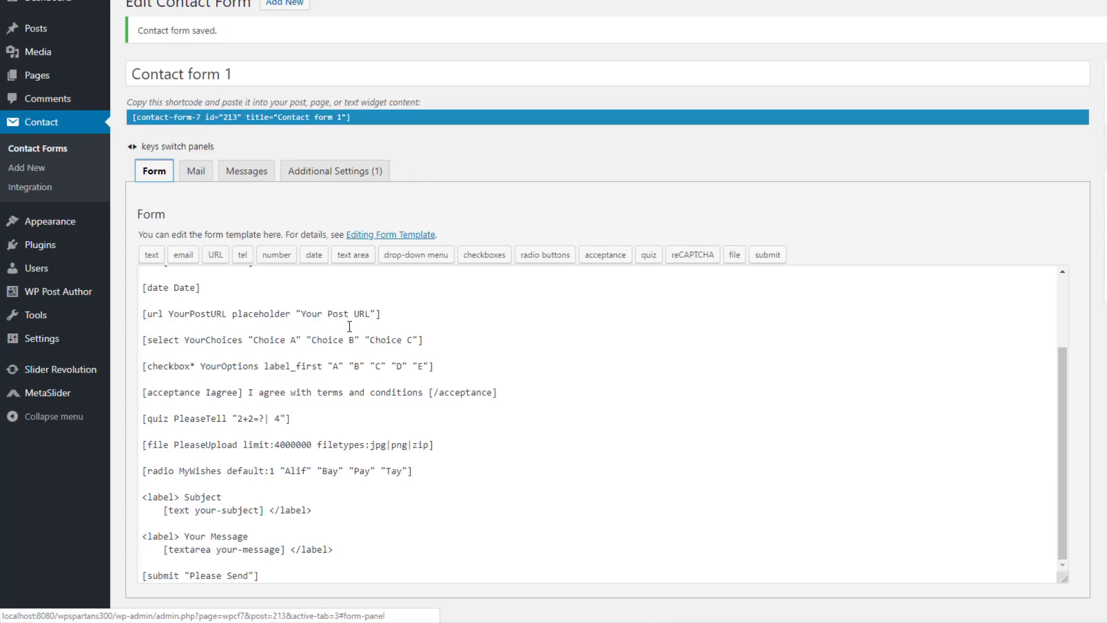
{"action": "scroll", "coordinate": [349, 327], "scroll_direction": "down", "scroll_amount": 2}
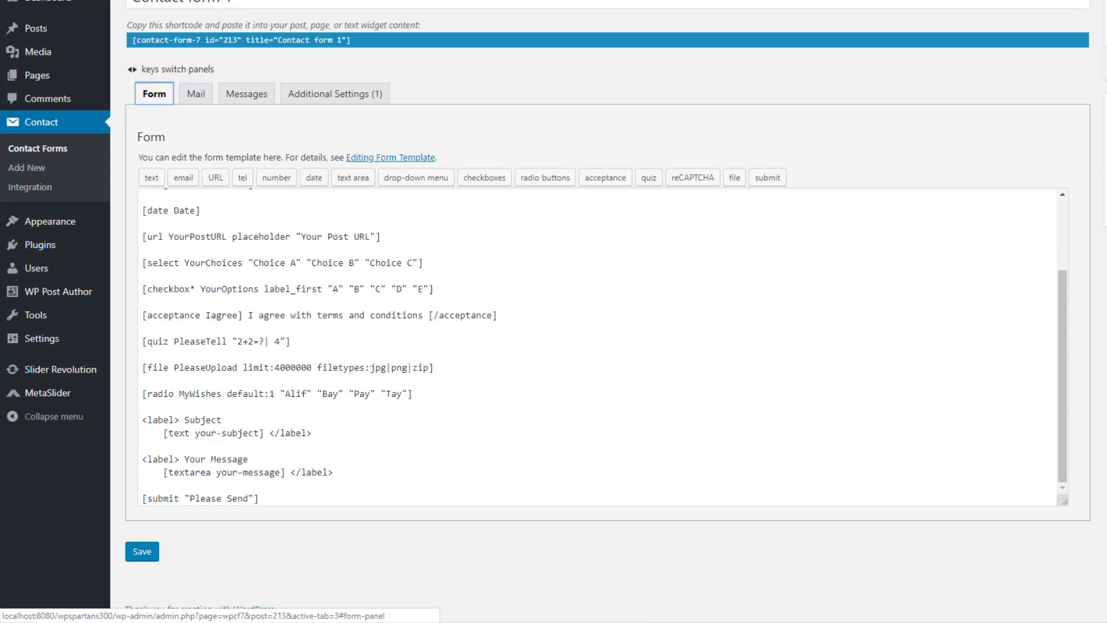
{"action": "key", "text": "ctrl+Tab"}
{"action": "key", "text": "ctrl+shift+Tab"}
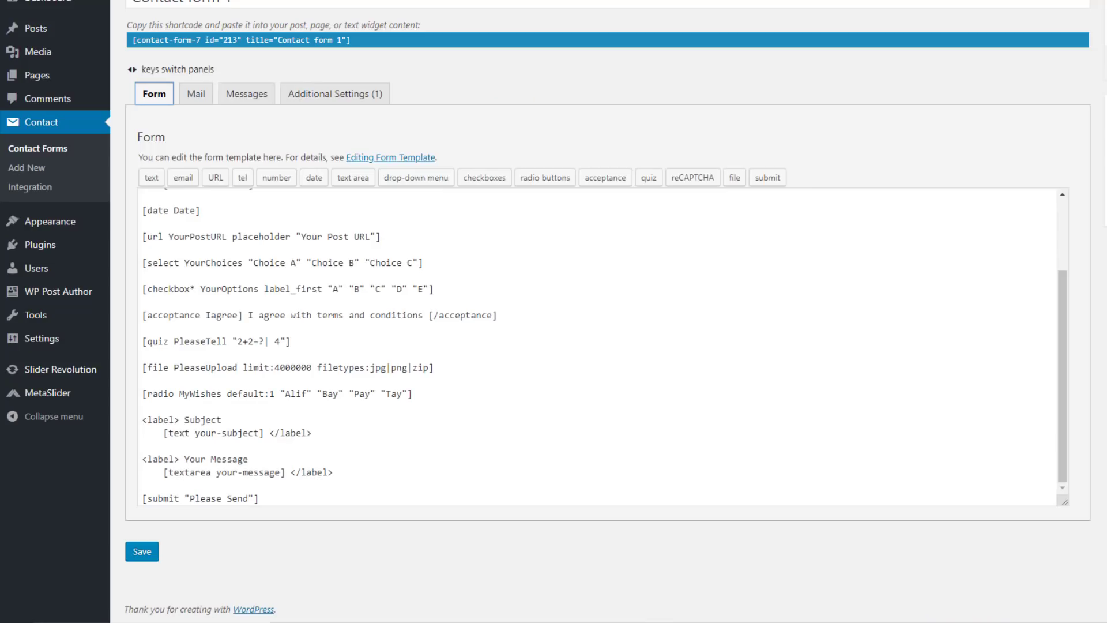
- Find the plugin "WordPress Form Customizer | CF7 Customizer" by searching for "cf7 Customizer", install it and skip its opt-in
{"action": "mouse_move", "coordinate": [75, 242]}
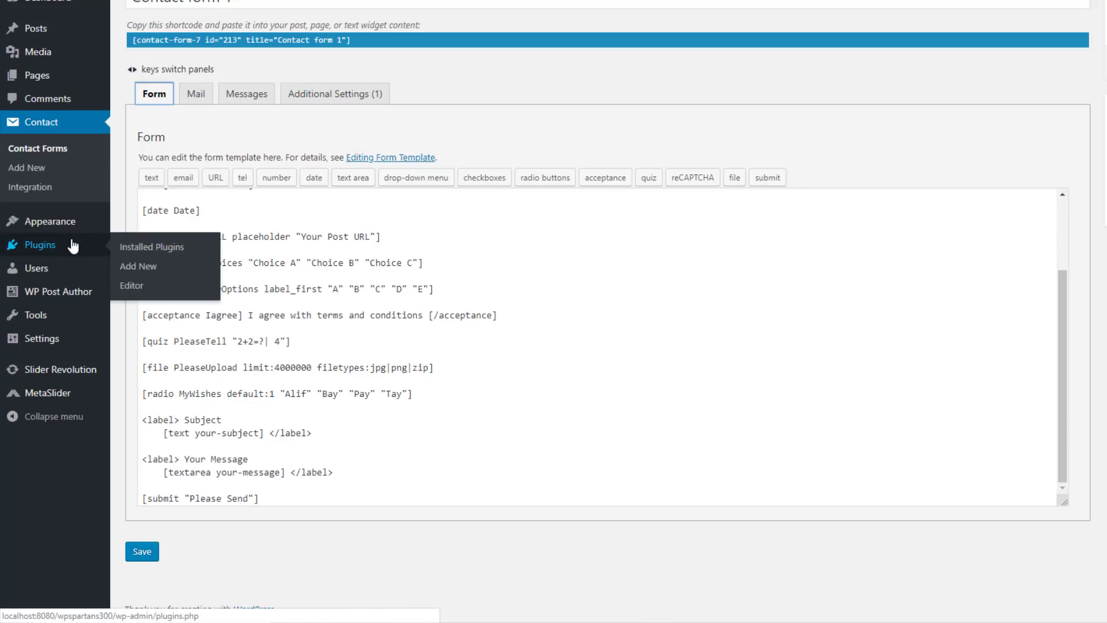
{"action": "left_click", "coordinate": [138, 268]}
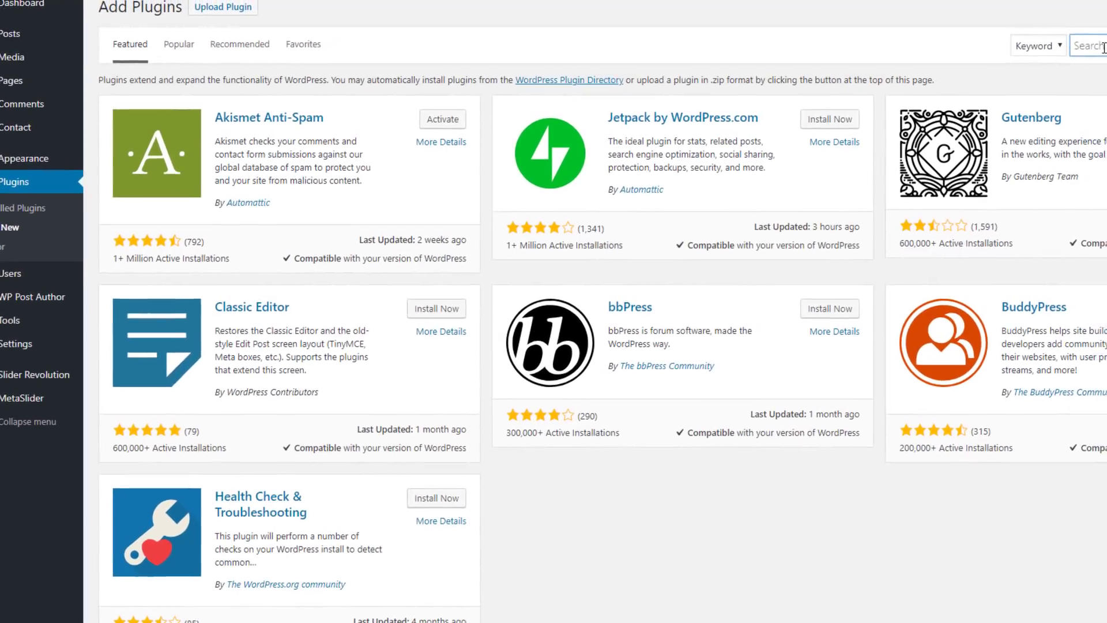
{"action": "left_click", "coordinate": [1101, 42]}
{"action": "type", "text": "cf7 f"}
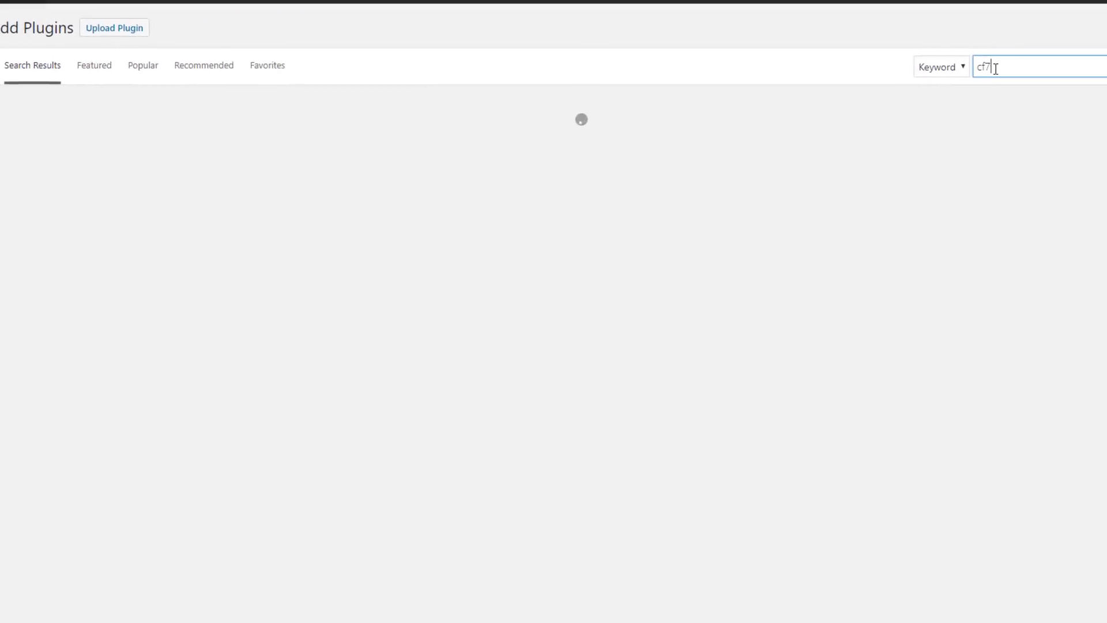
{"action": "type", "text": "ustomizer"}
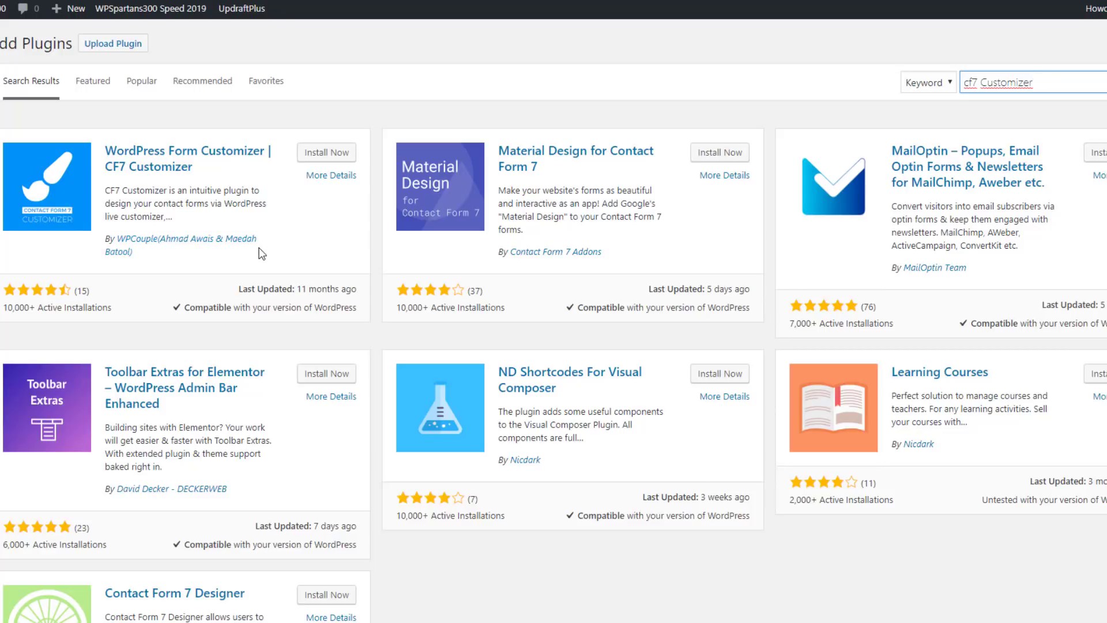
{"action": "left_click", "coordinate": [329, 157]}
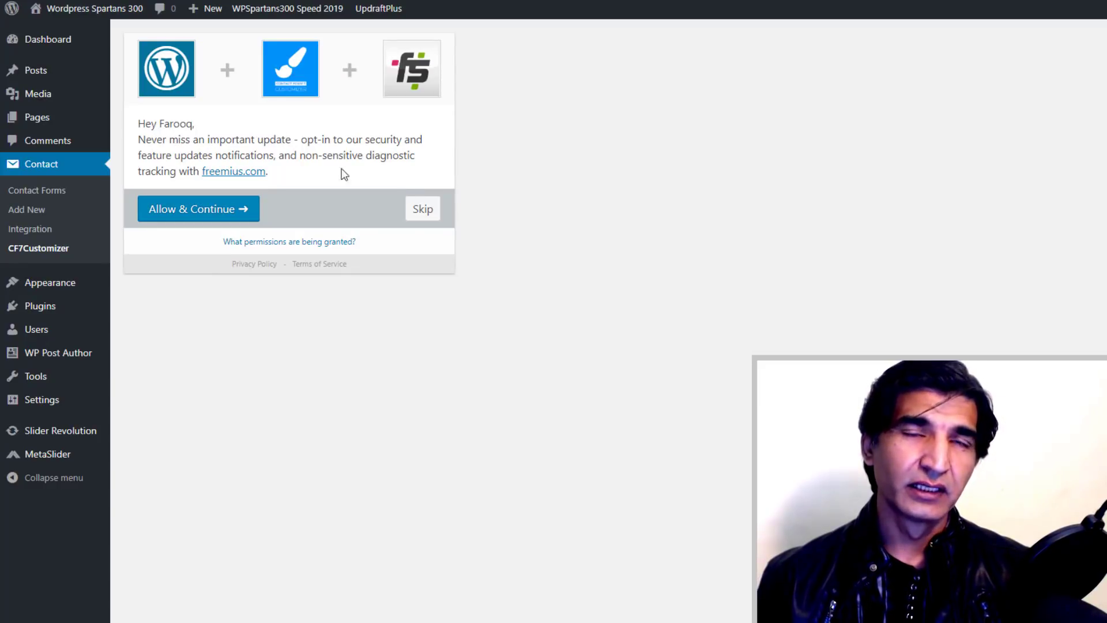
{"action": "left_click", "coordinate": [423, 215]}
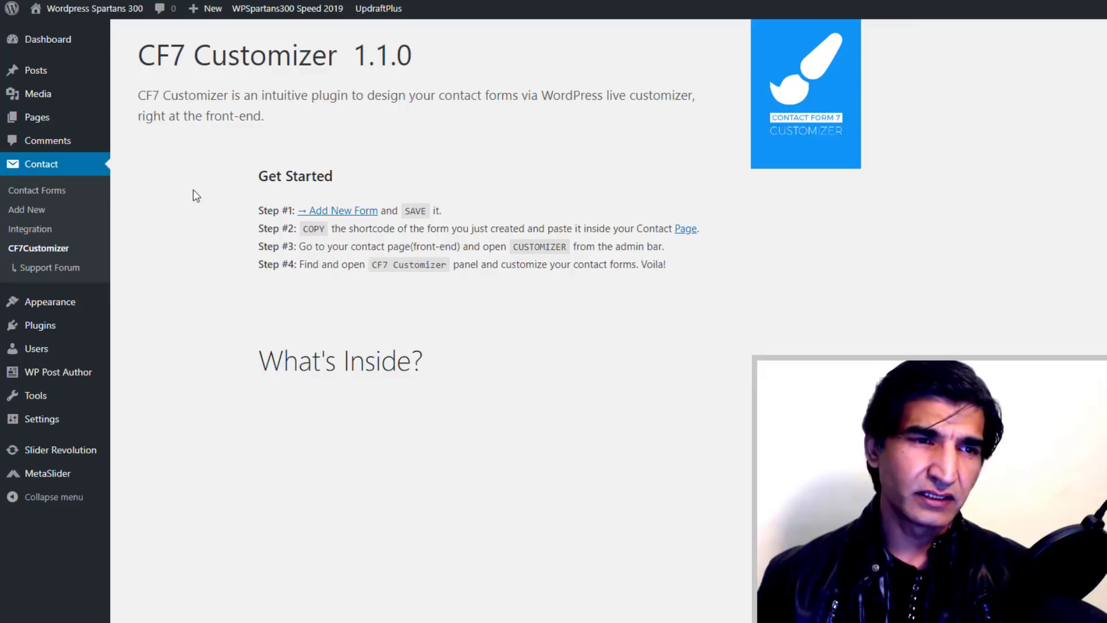
- Read the plugin's Get Started steps and open the CF7 Customizer section while customizing the Contact Form 7 Practice page
{"action": "scroll", "coordinate": [244, 248], "scroll_direction": "down", "scroll_amount": 1}
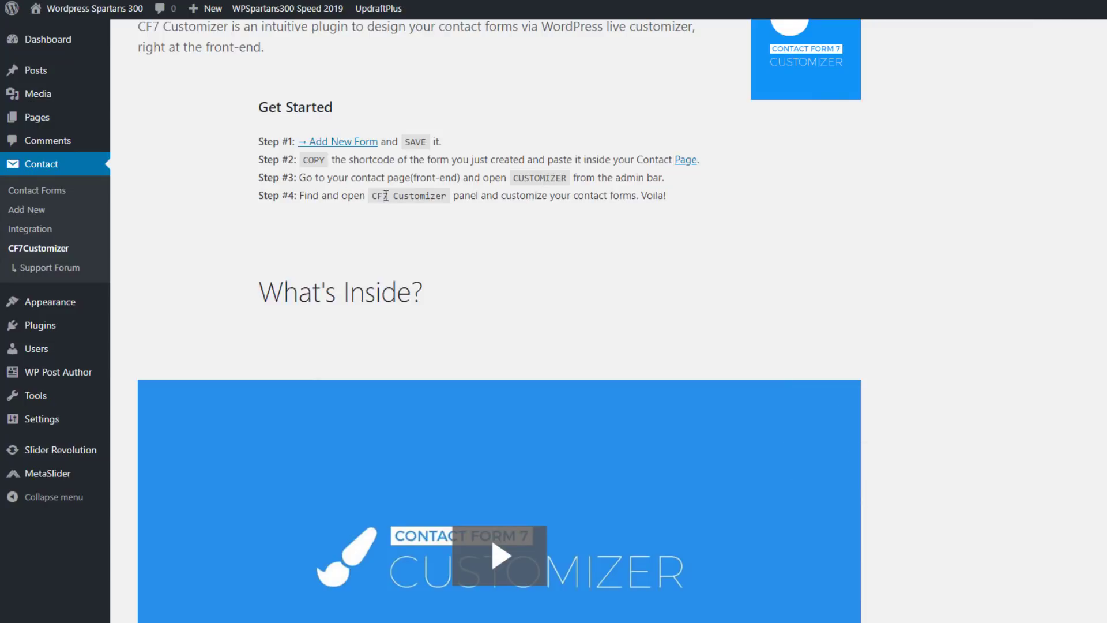
{"action": "scroll", "coordinate": [279, 220], "scroll_direction": "up", "scroll_amount": 1}
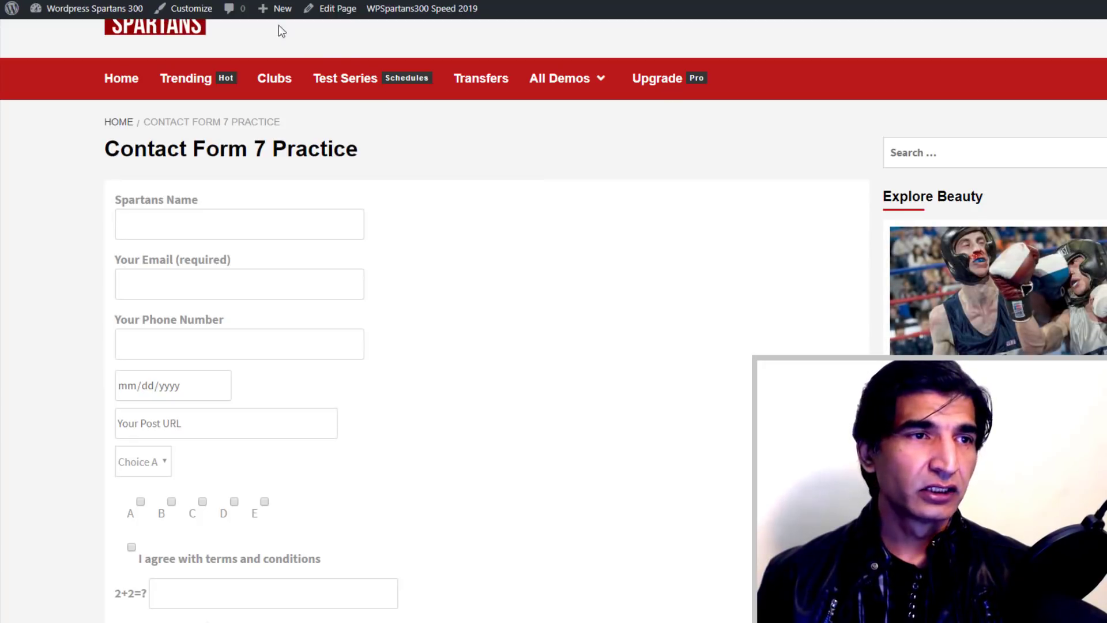
{"action": "left_click", "coordinate": [184, 12]}
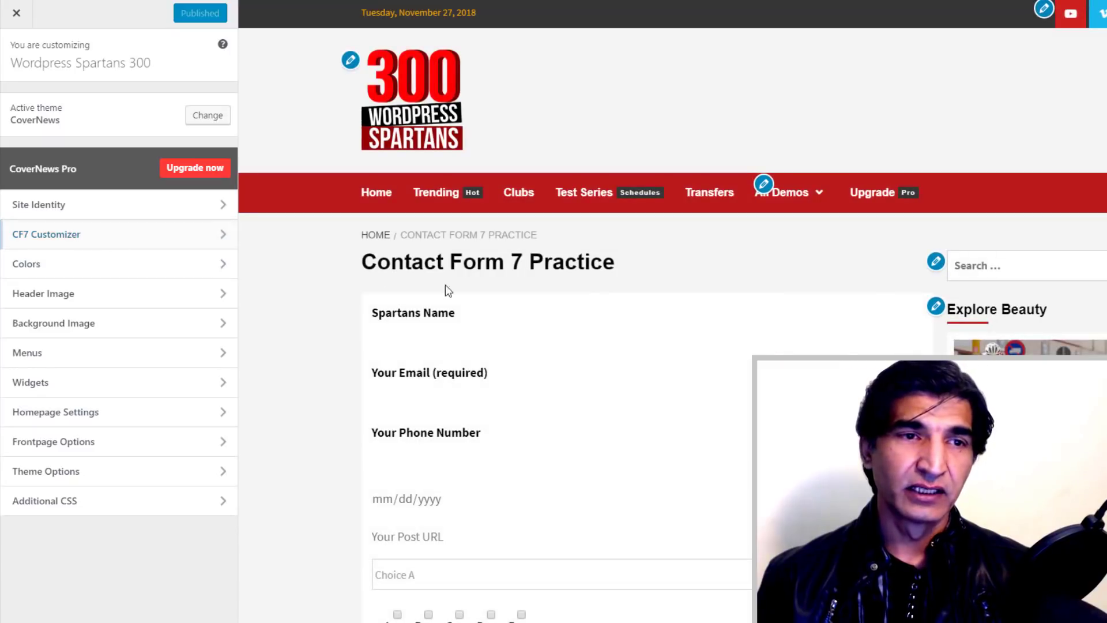
{"action": "scroll", "coordinate": [611, 282], "scroll_direction": "down", "scroll_amount": 4}
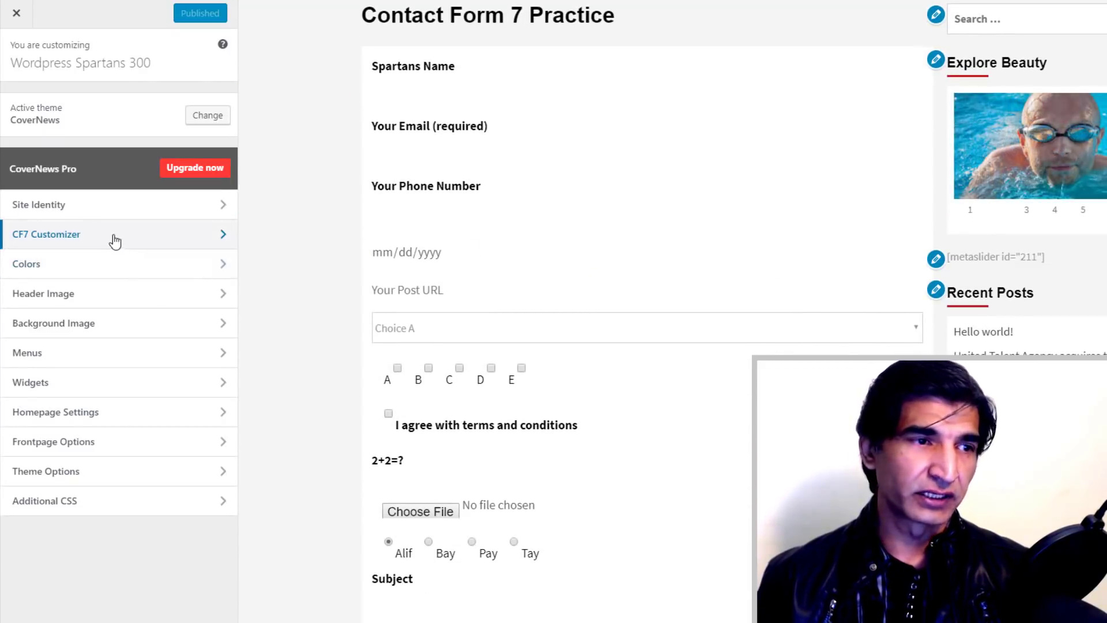
{"action": "left_click", "coordinate": [115, 241]}
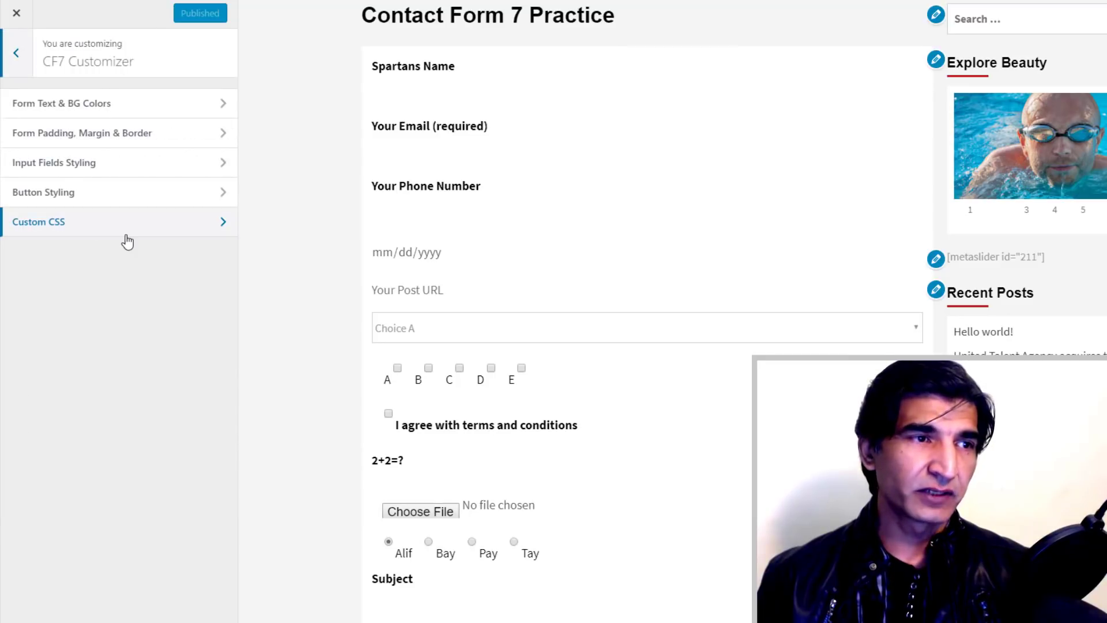
- Set the form's text color to purple #8224e3
{"action": "left_click", "coordinate": [55, 107]}
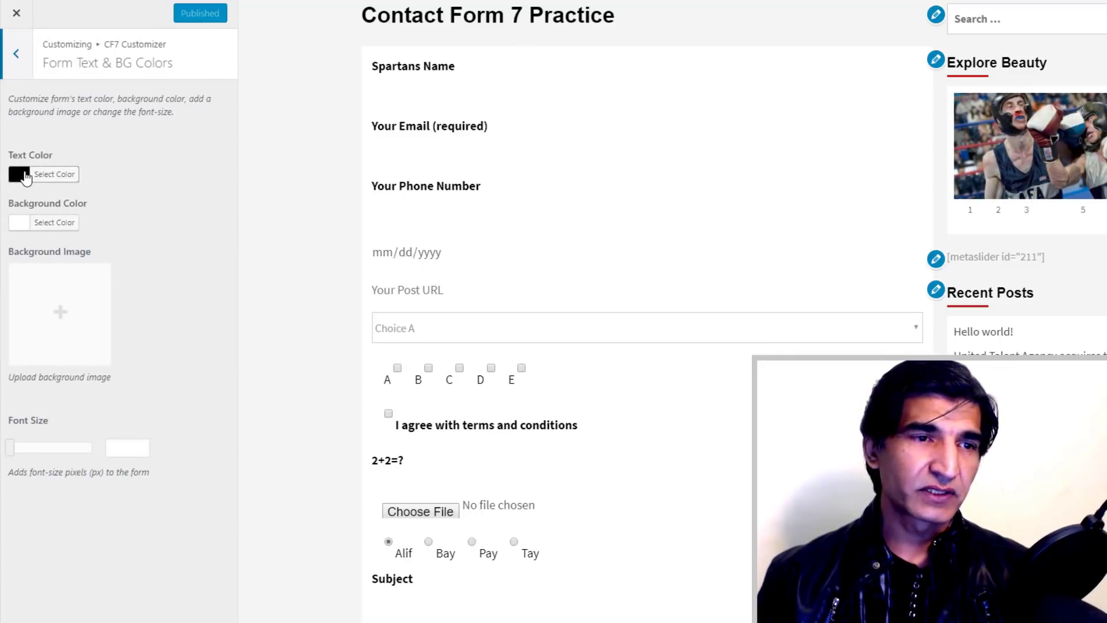
{"action": "left_click", "coordinate": [25, 178]}
{"action": "left_click", "coordinate": [116, 289]}
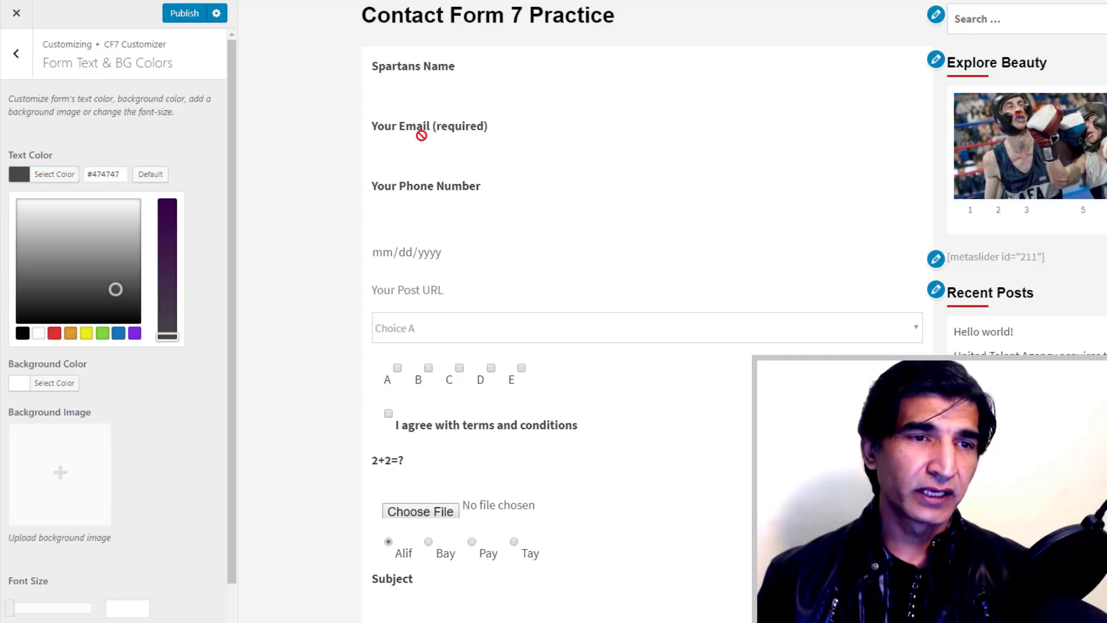
{"action": "left_click", "coordinate": [135, 333]}
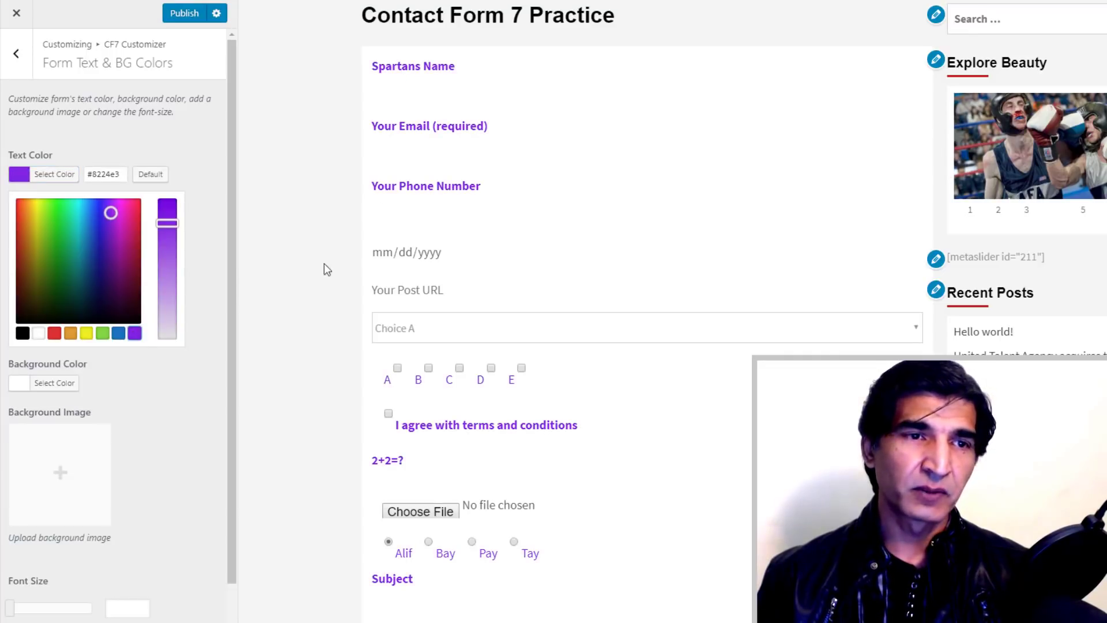
{"action": "left_click", "coordinate": [190, 152]}
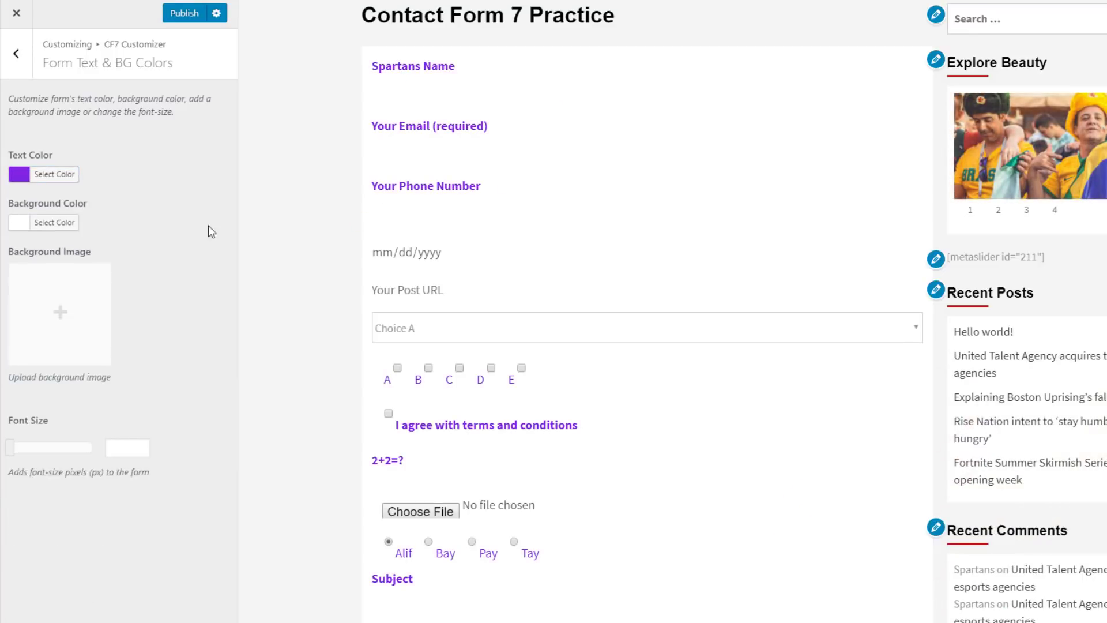
- Try black, green #81d742, yellow #eeee22 and red #c91212 as the form's background color and restore white
{"action": "left_click", "coordinate": [23, 226]}
{"action": "left_click_drag", "start_coordinate": [97, 299], "coordinate": [7, 386]}
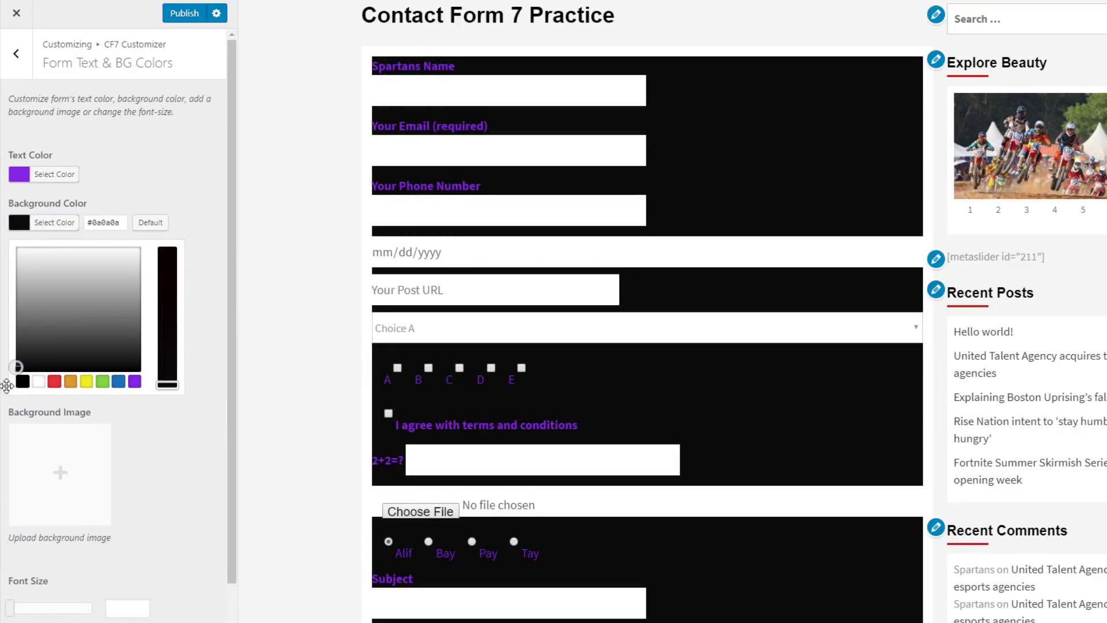
{"action": "left_click", "coordinate": [103, 383]}
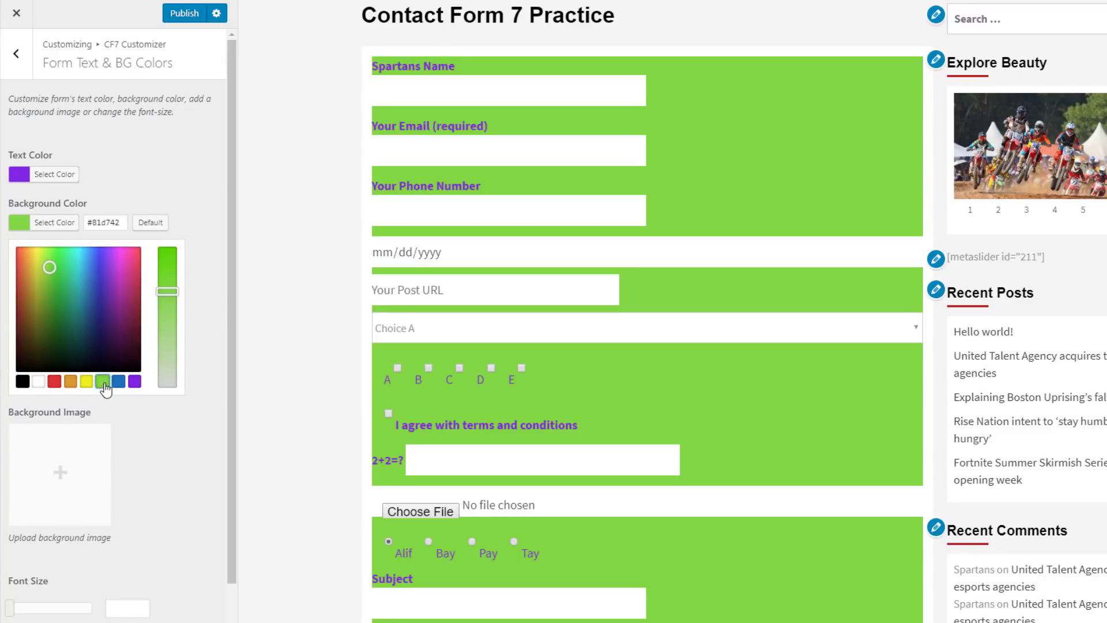
{"action": "left_click", "coordinate": [76, 384]}
{"action": "left_click", "coordinate": [87, 383]}
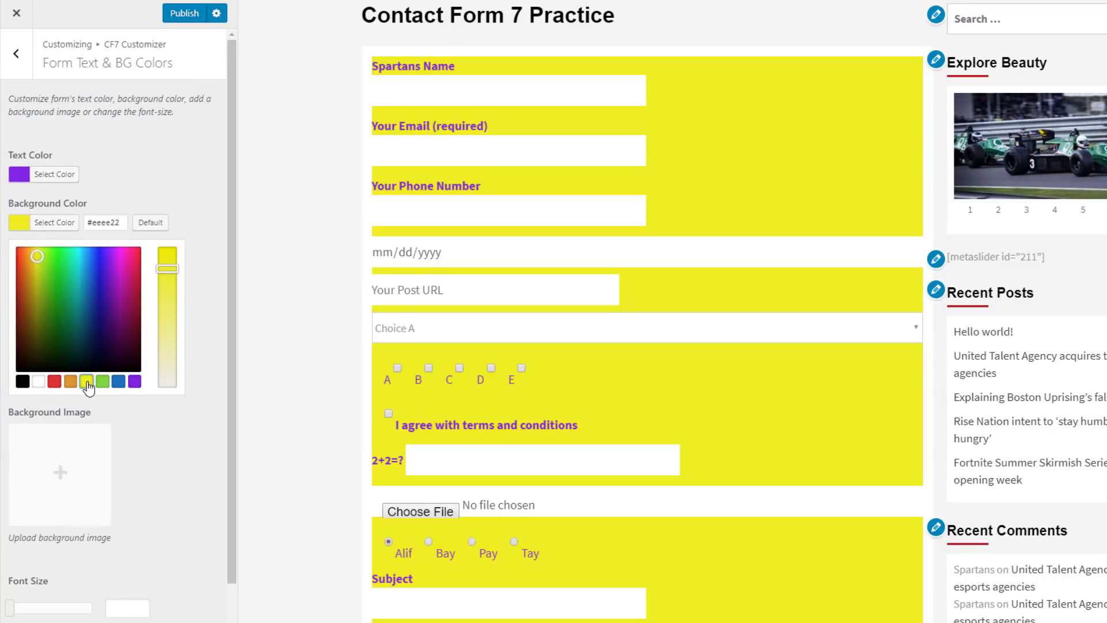
{"action": "left_click", "coordinate": [99, 334]}
{"action": "mouse_move", "coordinate": [98, 333]}
{"action": "left_mouse_down"}
{"action": "mouse_move", "coordinate": [69, 229]}
{"action": "mouse_move", "coordinate": [2, 310]}
{"action": "mouse_move", "coordinate": [18, 252]}
{"action": "mouse_move", "coordinate": [80, 254]}
{"action": "mouse_move", "coordinate": [17, 273]}
{"action": "left_mouse_up"}
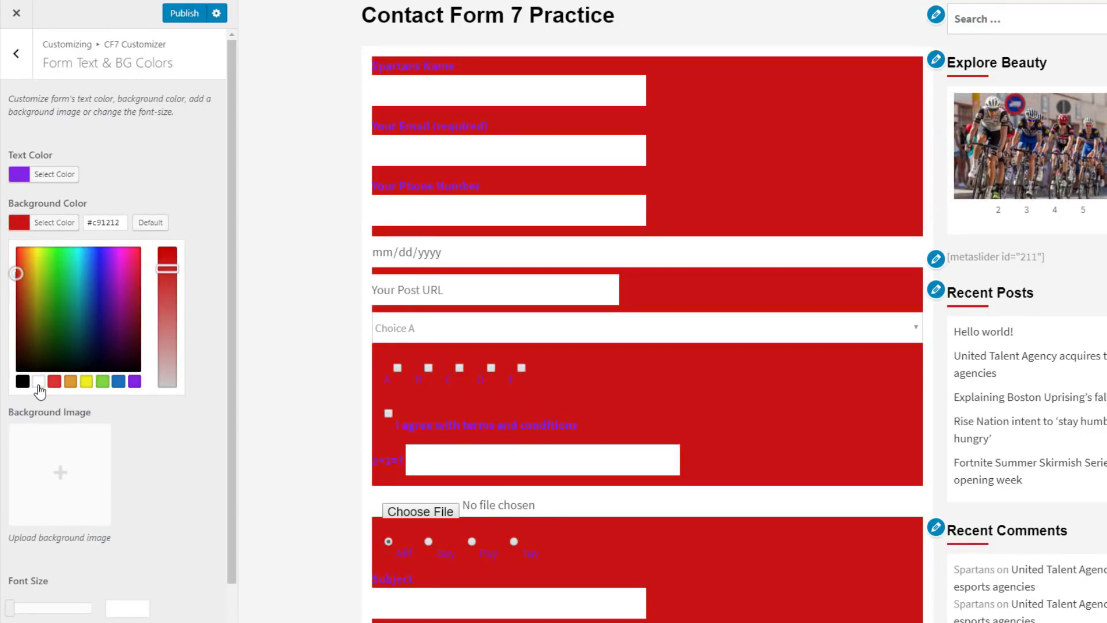
{"action": "left_click", "coordinate": [38, 385]}
{"action": "left_click", "coordinate": [184, 182]}
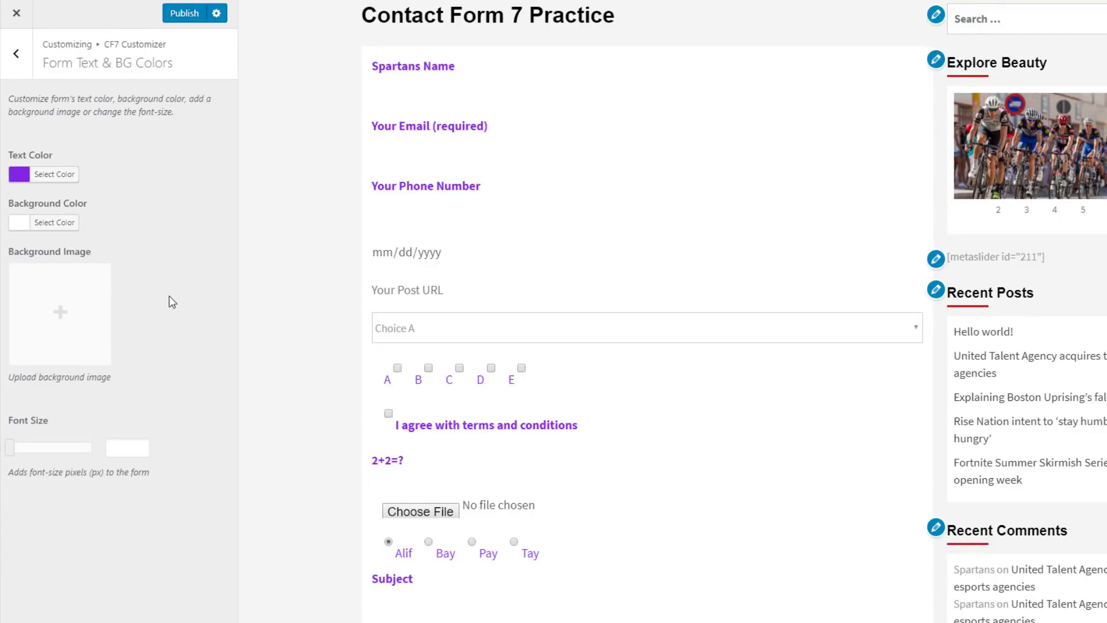
- Set the swimmer photo from the media library as the form's background image and check it along the page
{"action": "left_click", "coordinate": [63, 311]}
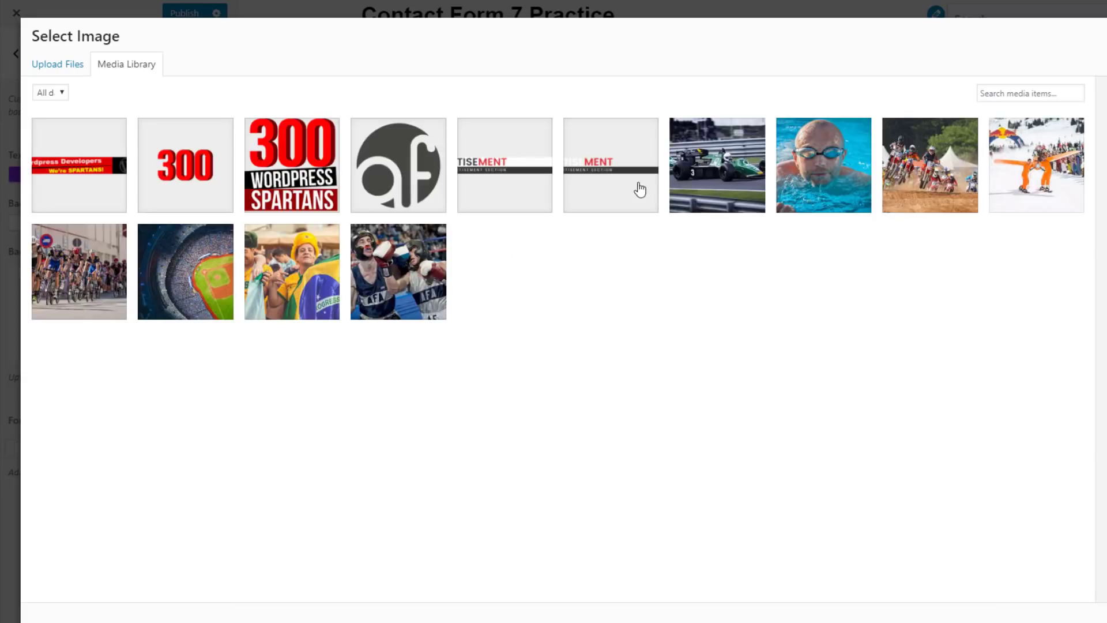
{"action": "left_click", "coordinate": [801, 160]}
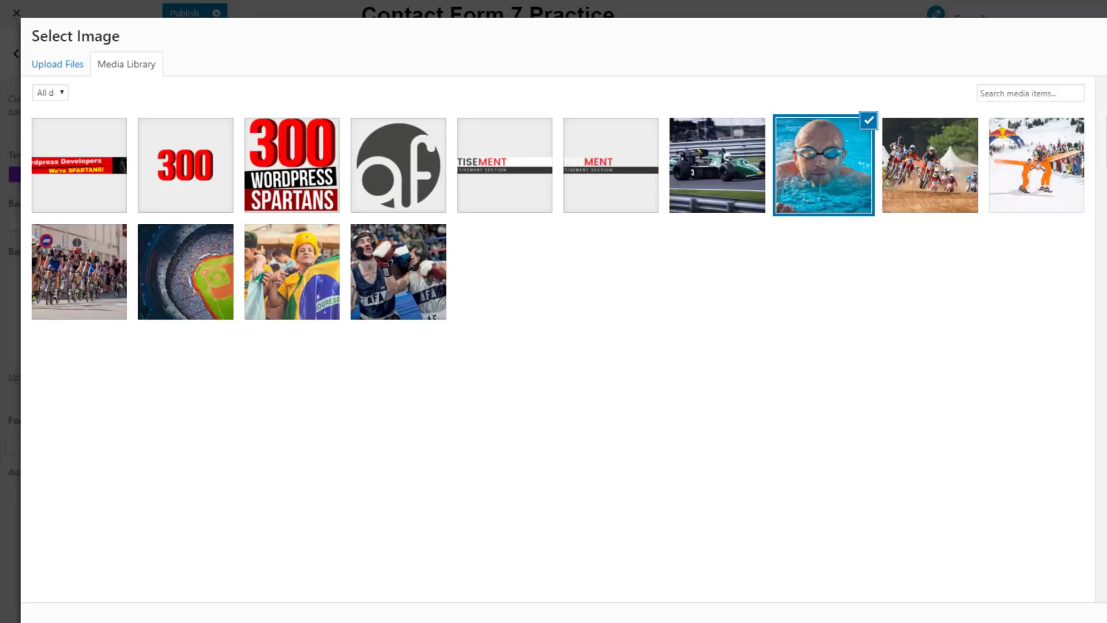
{"action": "left_click", "coordinate": [1098, 617]}
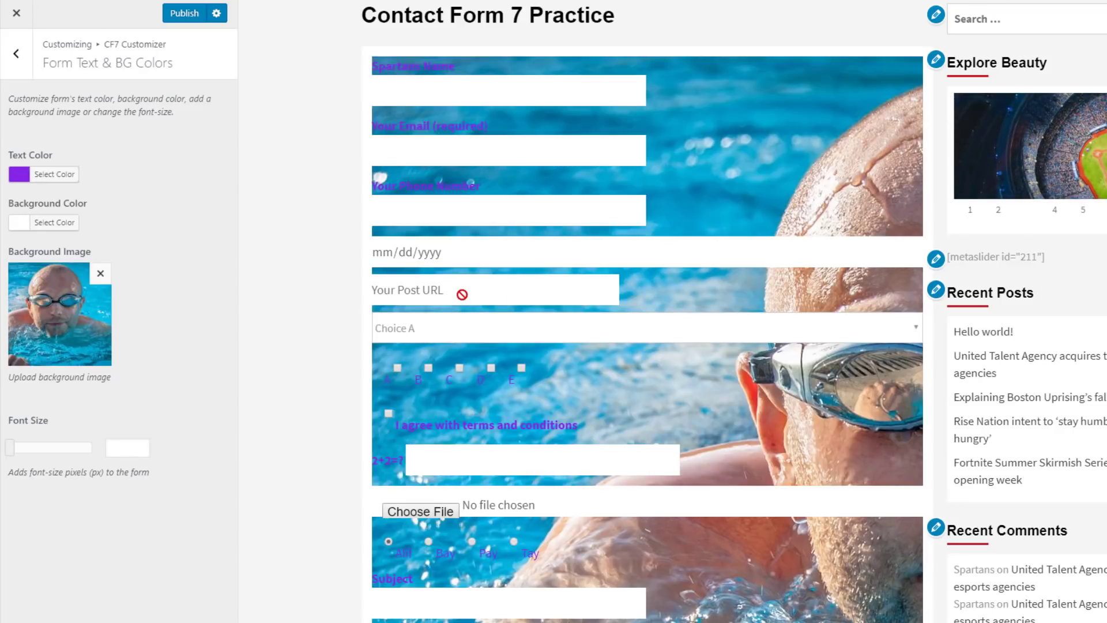
{"action": "scroll", "coordinate": [805, 144], "scroll_direction": "down", "scroll_amount": 5}
{"action": "scroll", "coordinate": [809, 194], "scroll_direction": "up", "scroll_amount": 7}
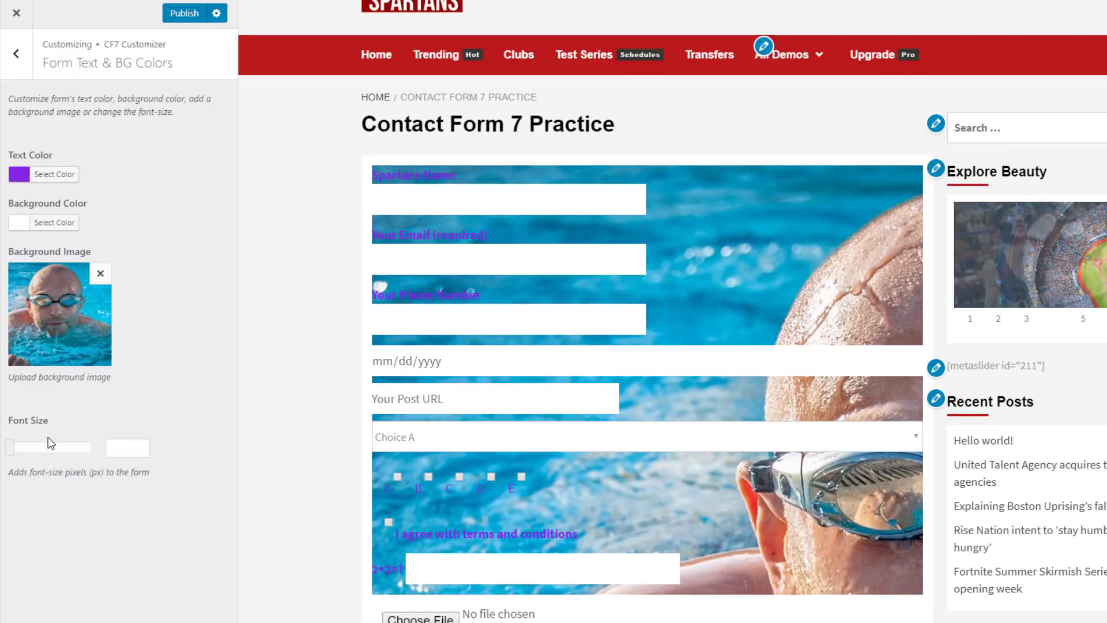
- Set the form's font size to 34 px
{"action": "left_click", "coordinate": [70, 430]}
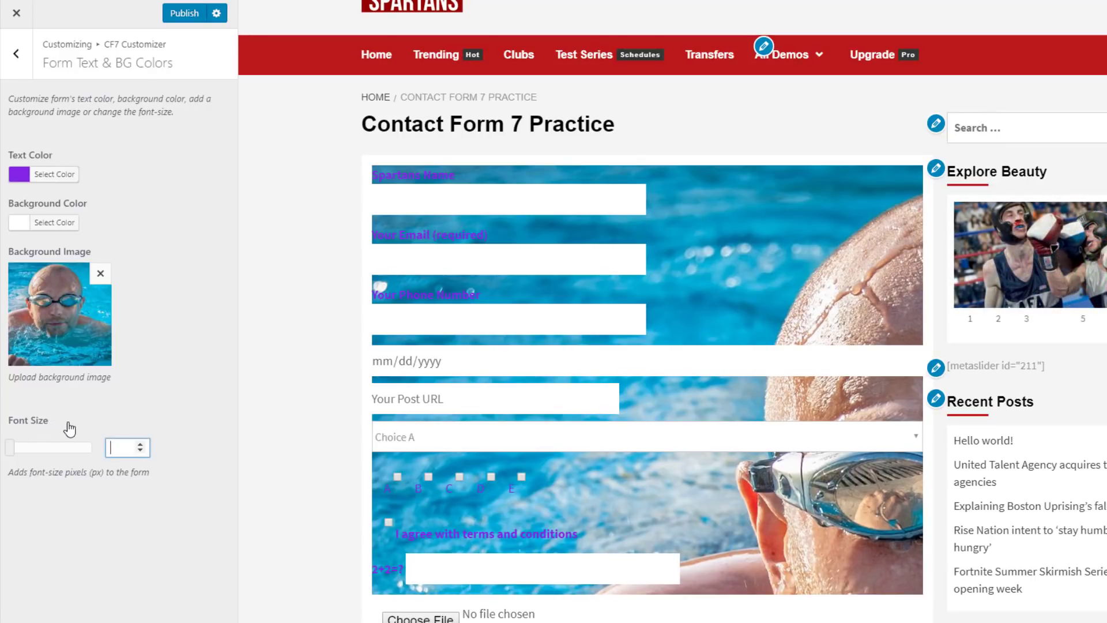
{"action": "type", "text": "15"}
{"action": "left_click", "coordinate": [142, 443]}
{"action": "left_click", "coordinate": [141, 443]}
{"action": "left_click", "coordinate": [141, 443]}
{"action": "left_click", "coordinate": [141, 443]}
{"action": "left_click", "coordinate": [142, 443]}
{"action": "left_click", "coordinate": [141, 443]}
{"action": "double_click", "coordinate": [141, 443]}
{"action": "left_click", "coordinate": [141, 443]}
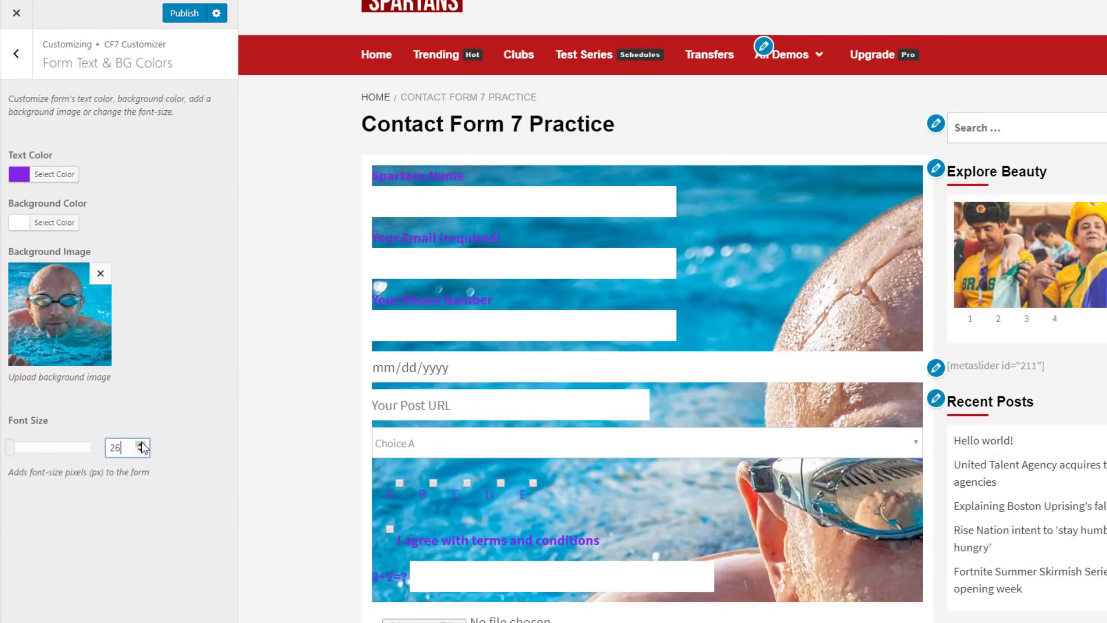
{"action": "left_click", "coordinate": [141, 442]}
{"action": "left_click", "coordinate": [141, 443]}
{"action": "left_click", "coordinate": [141, 443]}
{"action": "left_click", "coordinate": [142, 442]}
{"action": "left_click", "coordinate": [142, 443]}
{"action": "left_click", "coordinate": [142, 443]}
{"action": "left_click", "coordinate": [141, 443]}
{"action": "left_click", "coordinate": [141, 443]}
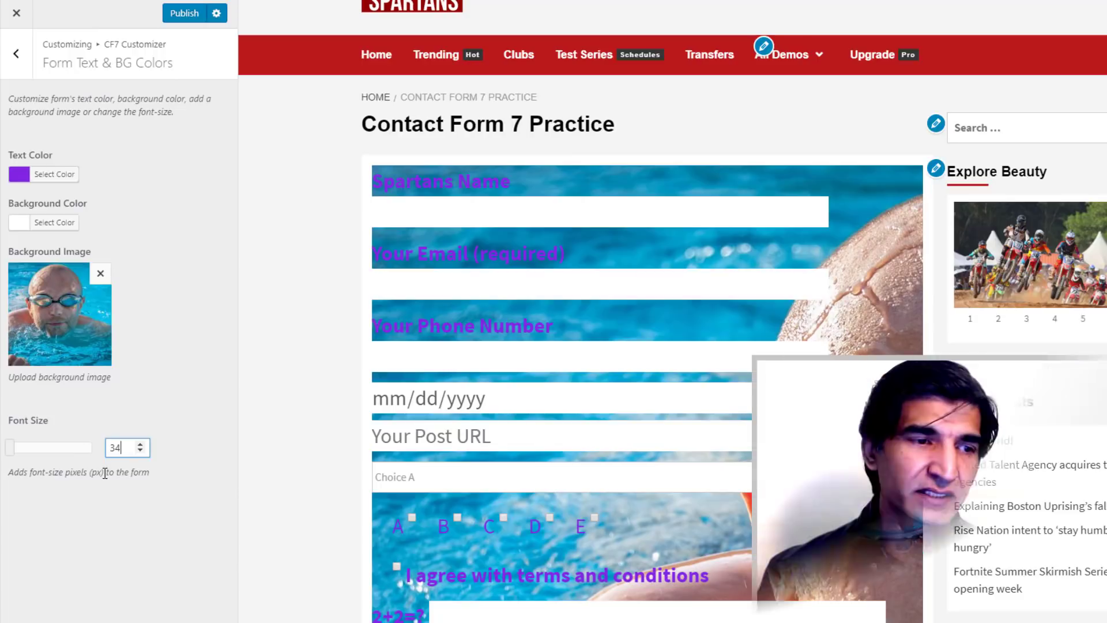
- Set the form's padding to 30 px in the Form Padding, Margin & Border settings
{"action": "left_click", "coordinate": [16, 53]}
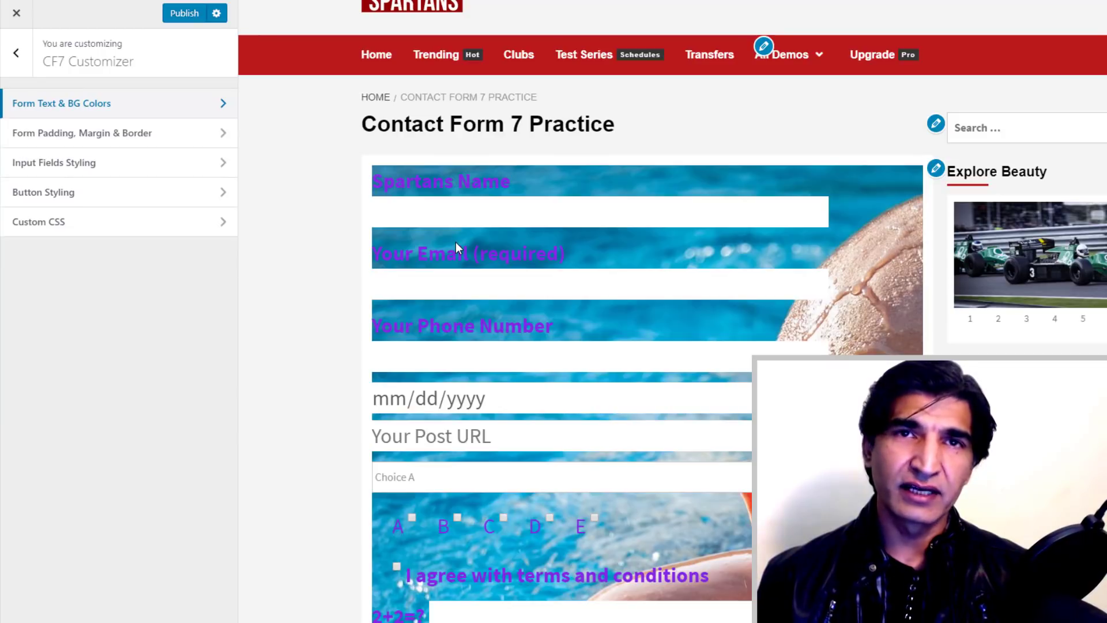
{"action": "left_click", "coordinate": [62, 141]}
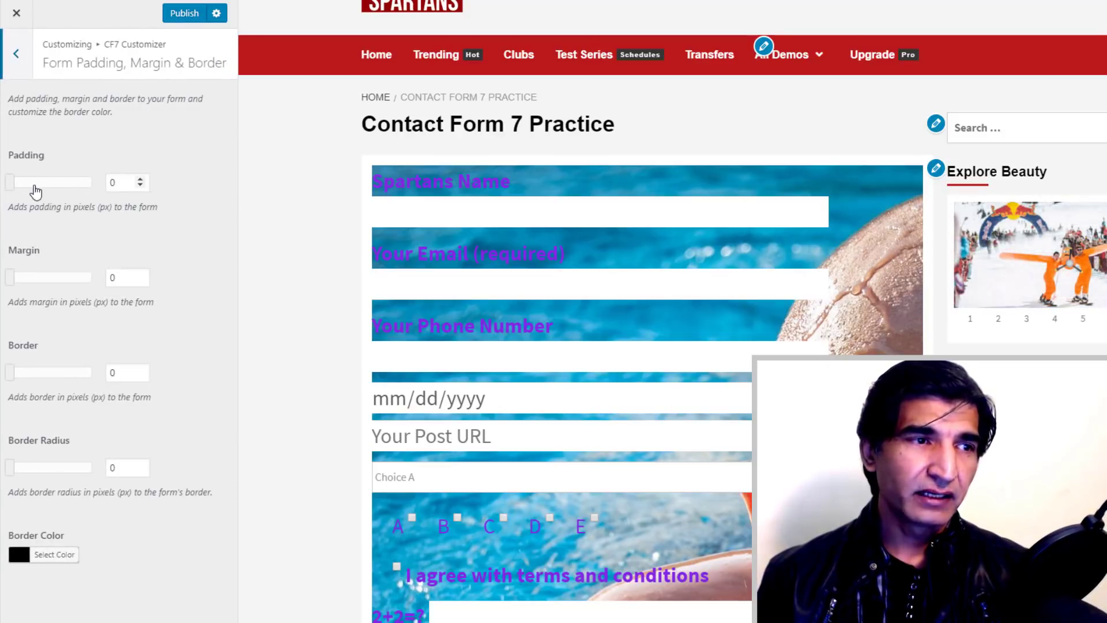
{"action": "left_click_drag", "start_coordinate": [11, 183], "coordinate": [25, 182]}
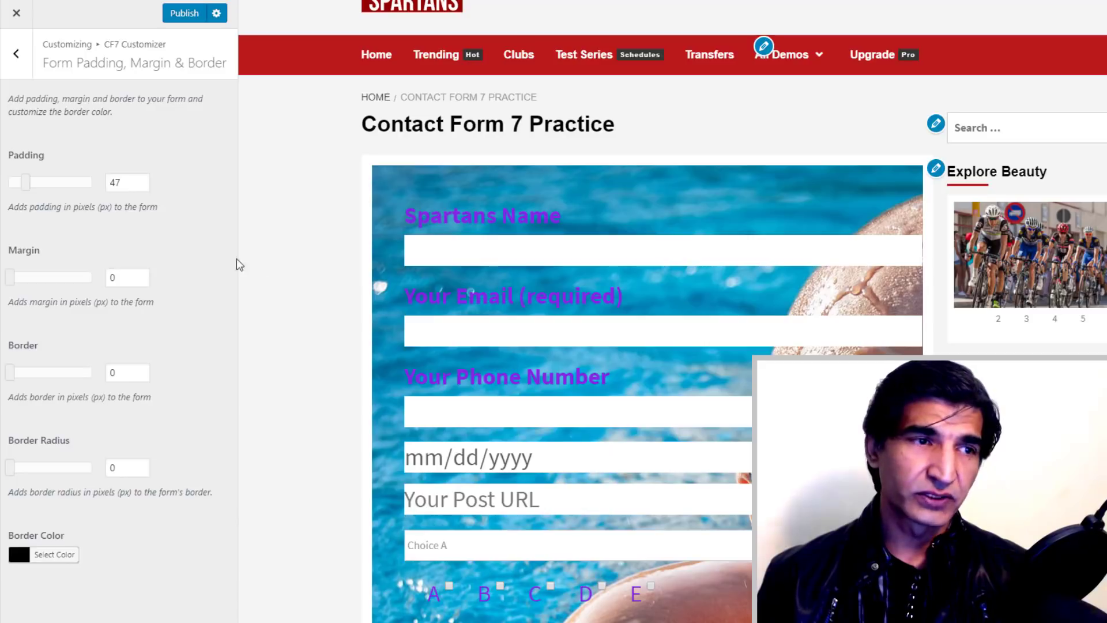
{"action": "left_click", "coordinate": [142, 188]}
{"action": "left_click", "coordinate": [142, 188]}
{"action": "left_click", "coordinate": [142, 188]}
{"action": "left_click", "coordinate": [142, 188]}
{"action": "left_click", "coordinate": [142, 188]}
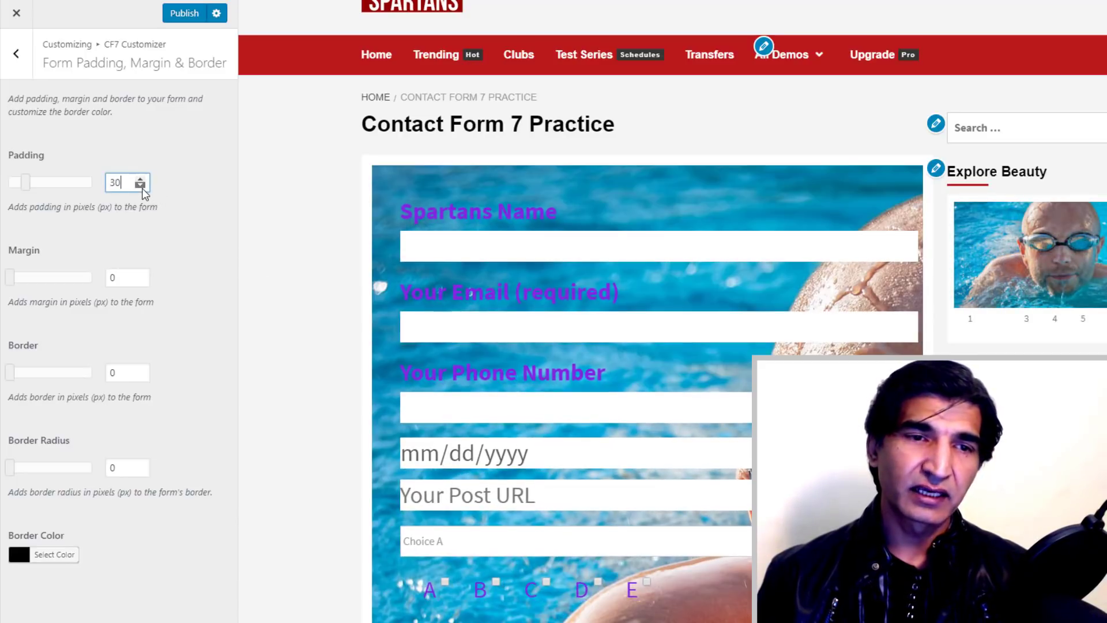
- Reduce the form's padding to 3 px and set its margin to 82 px
{"action": "left_click", "coordinate": [142, 188]}
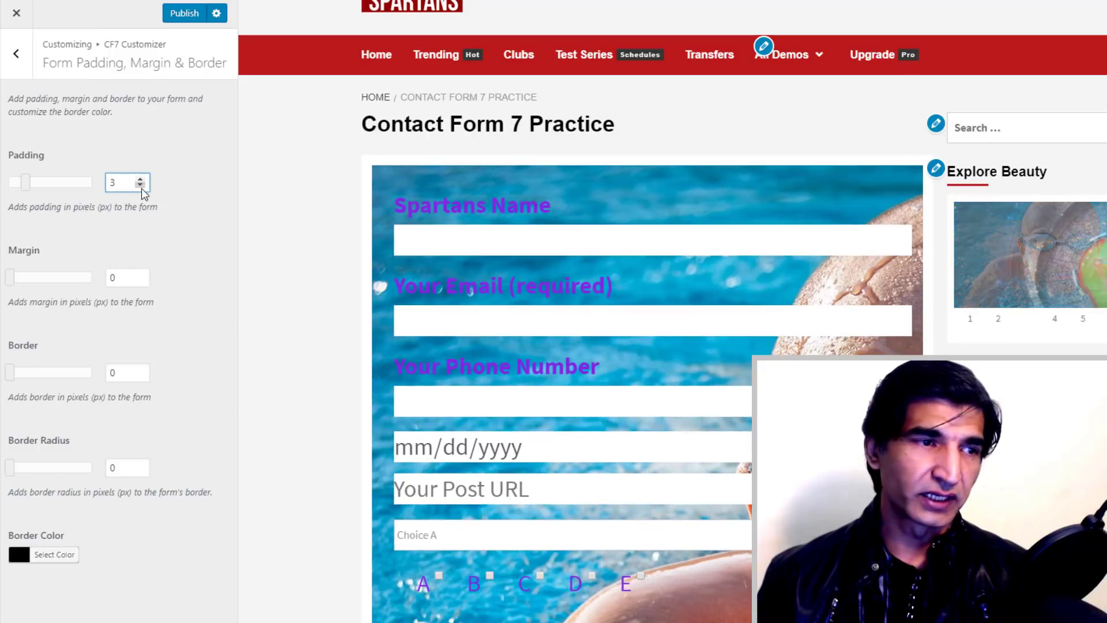
{"action": "left_click", "coordinate": [22, 278]}
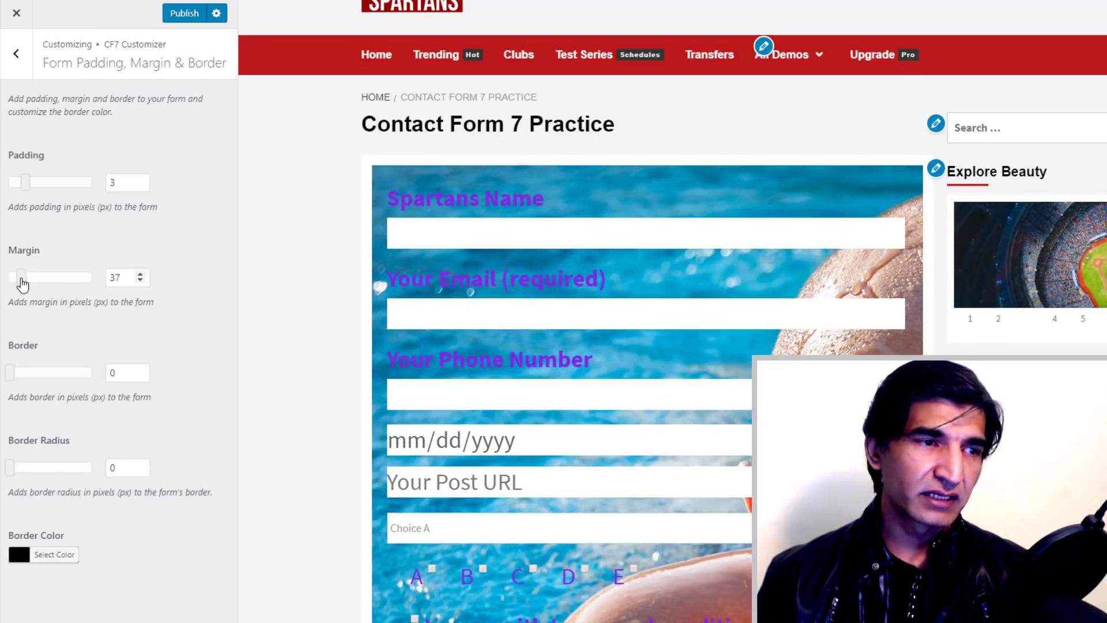
{"action": "left_click_drag", "start_coordinate": [22, 278], "coordinate": [36, 278]}
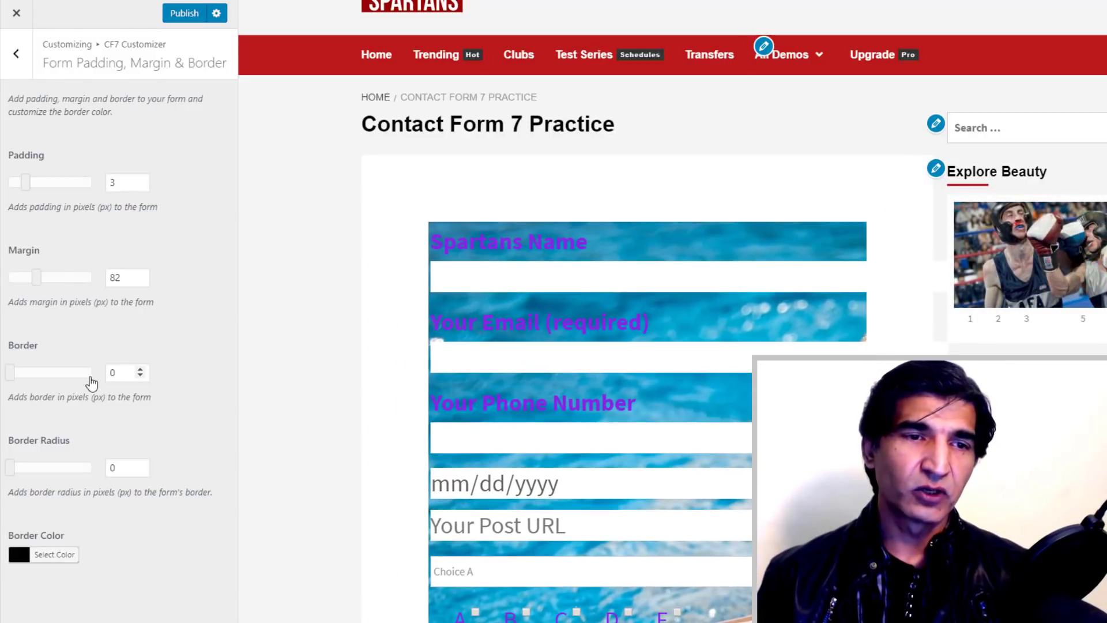
- Give the form an 8 px border in light gray #cccccc and check it down the page
{"action": "left_click_drag", "start_coordinate": [8, 374], "coordinate": [26, 379]}
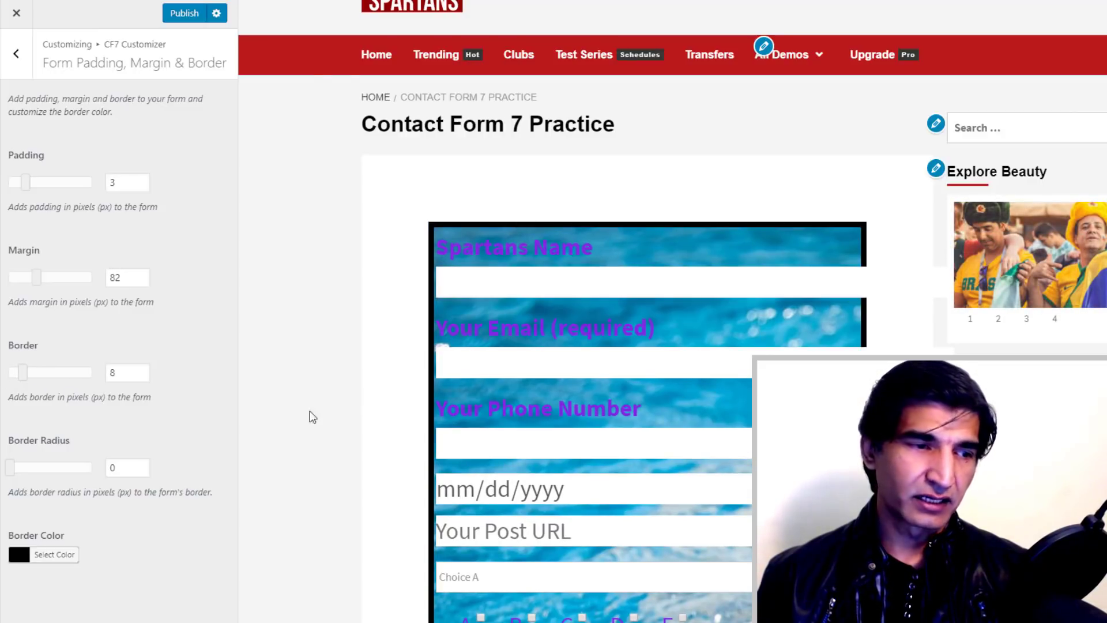
{"action": "left_click", "coordinate": [20, 554]}
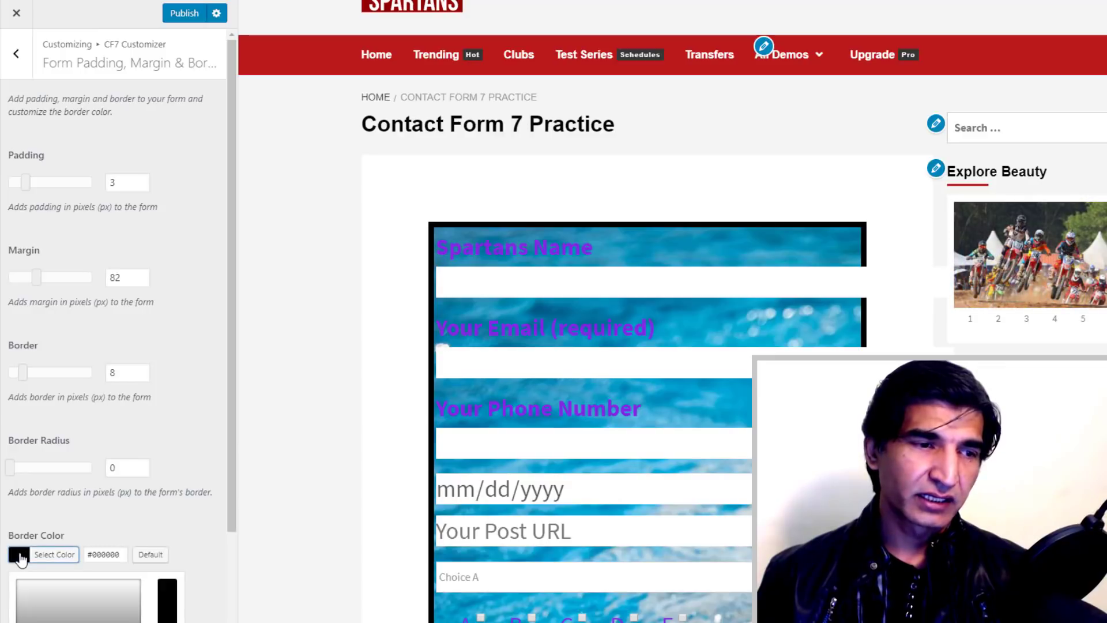
{"action": "left_click", "coordinate": [68, 604]}
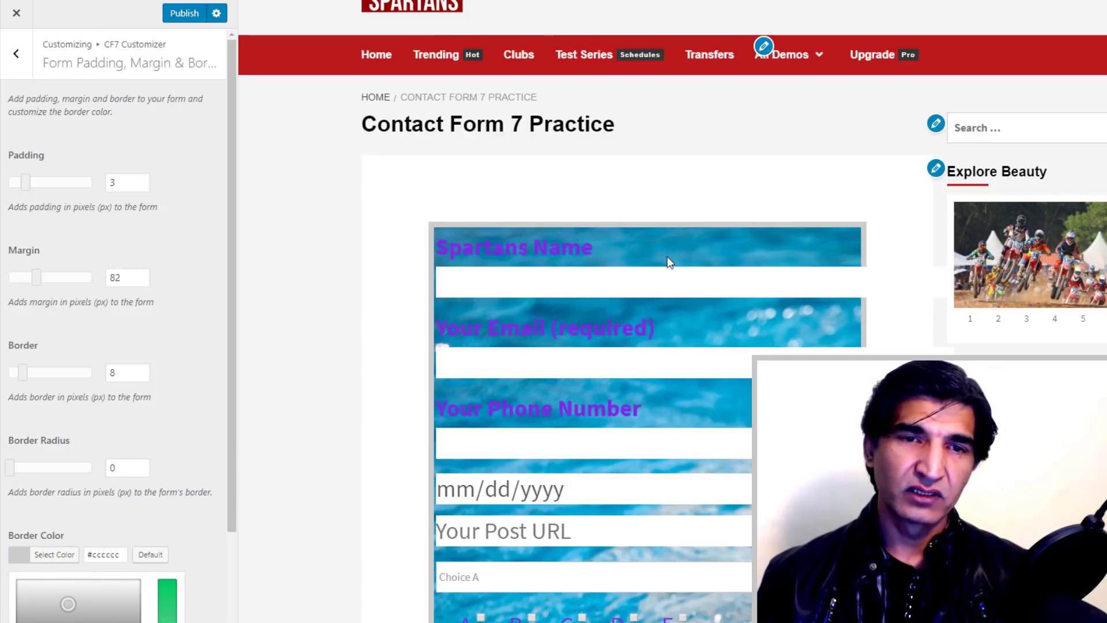
{"action": "scroll", "coordinate": [552, 359], "scroll_direction": "down", "scroll_amount": 6}
{"action": "scroll", "coordinate": [574, 414], "scroll_direction": "down", "scroll_amount": 3}
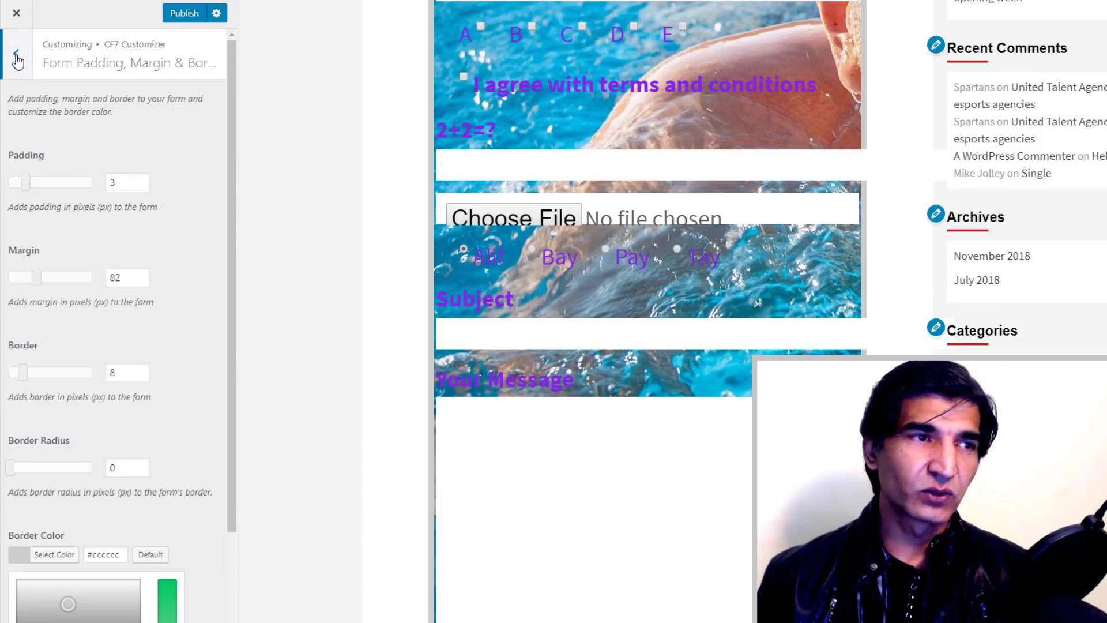
{"action": "left_click", "coordinate": [16, 55]}
- Set the form's text color to black #000000 in the Form Text & BG Colors settings
{"action": "left_click", "coordinate": [81, 105]}
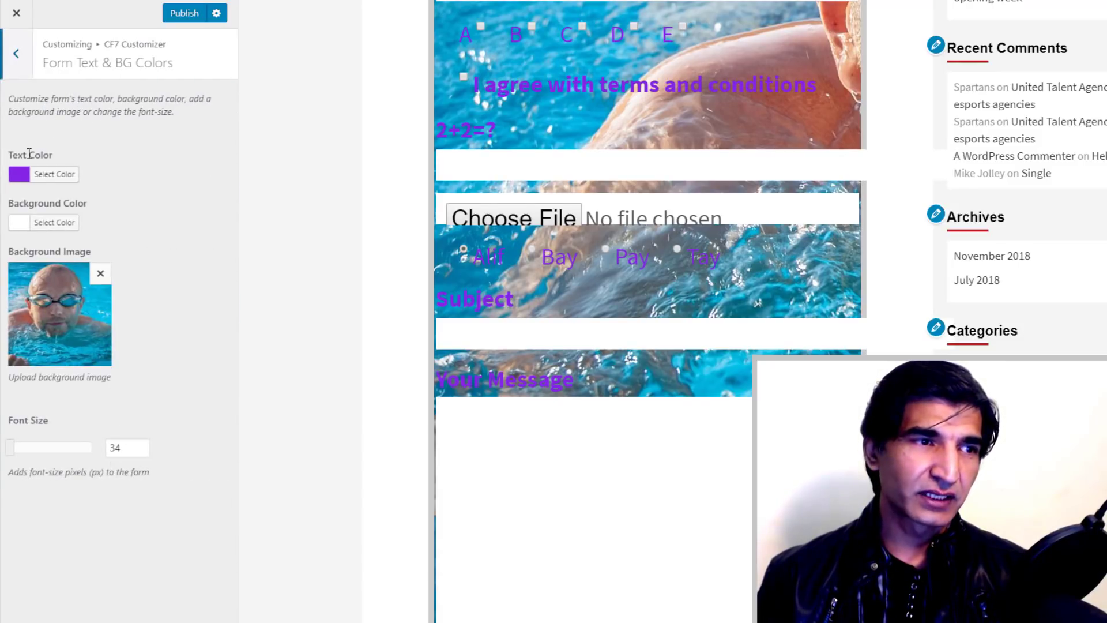
{"action": "left_click", "coordinate": [23, 181]}
{"action": "left_click", "coordinate": [23, 333]}
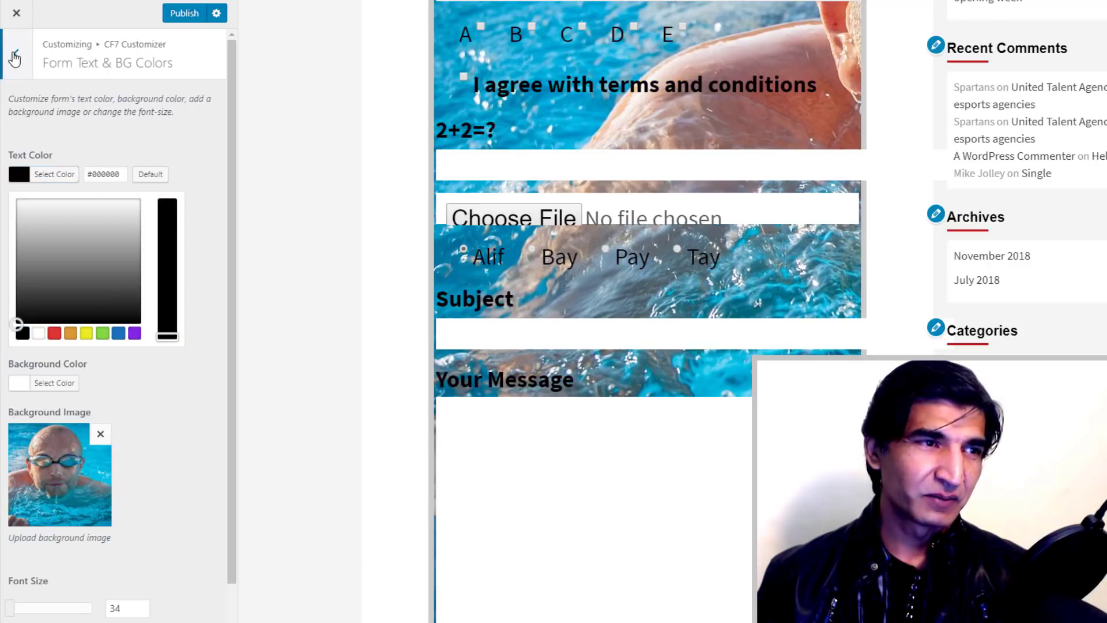
{"action": "left_click", "coordinate": [16, 53]}
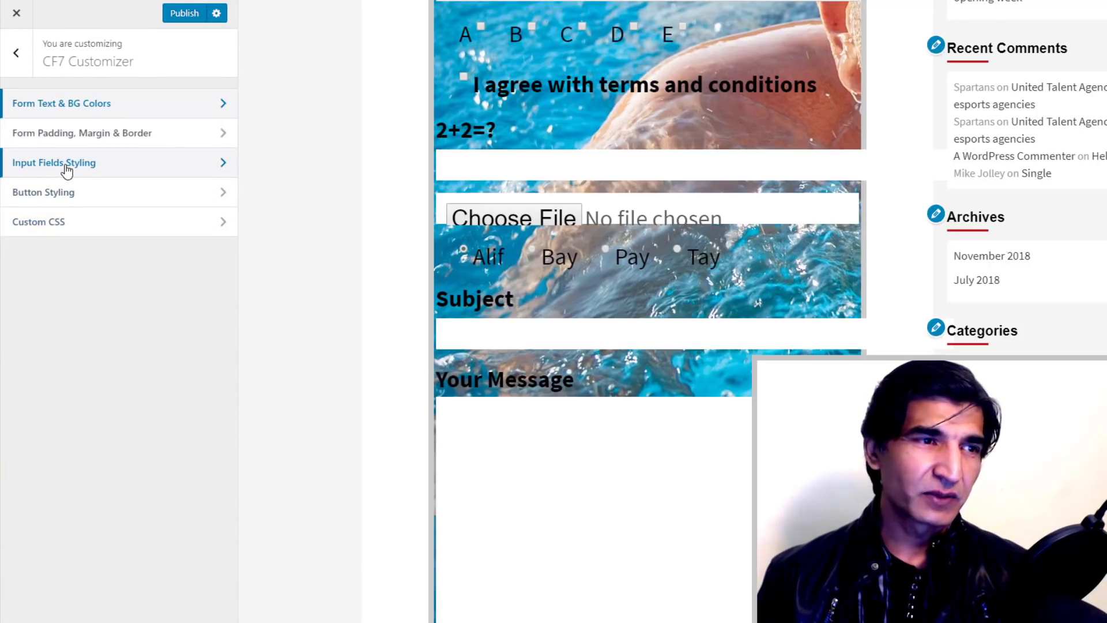
- Make the form's input fields full width in the Input Fields Styling settings
{"action": "left_click", "coordinate": [65, 167]}
{"action": "scroll", "coordinate": [462, 225], "scroll_direction": "up", "scroll_amount": 7}
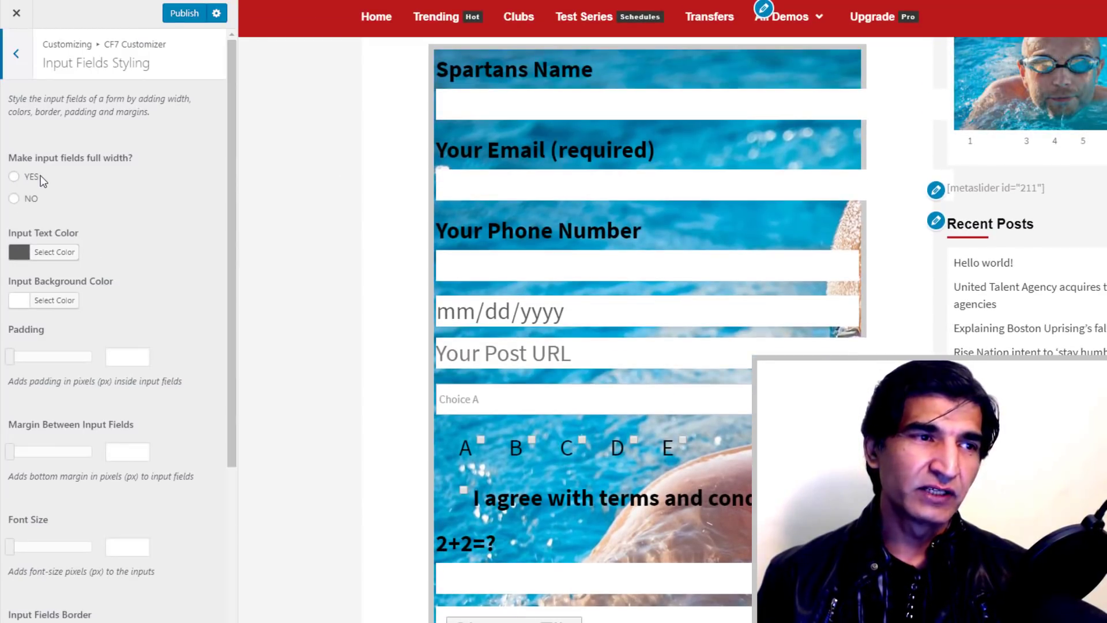
{"action": "left_click", "coordinate": [15, 178]}
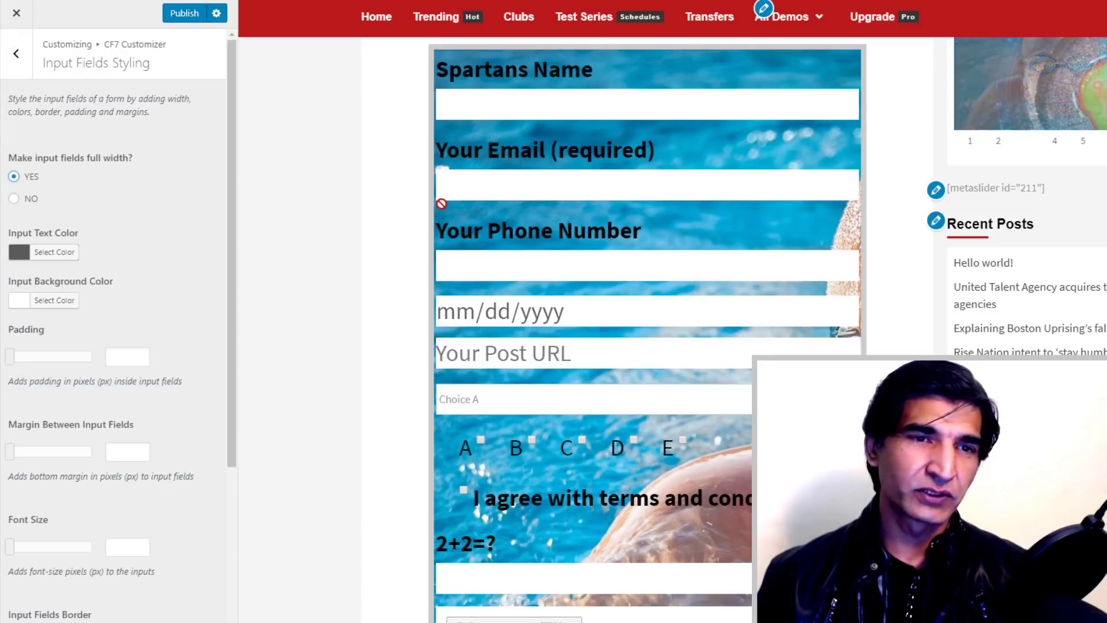
- Enter a sample name in the form, try input text colors #282828 and green #81d742, and settle on blue #1e73be
{"action": "left_click", "coordinate": [18, 257]}
{"action": "left_click", "coordinate": [46, 381]}
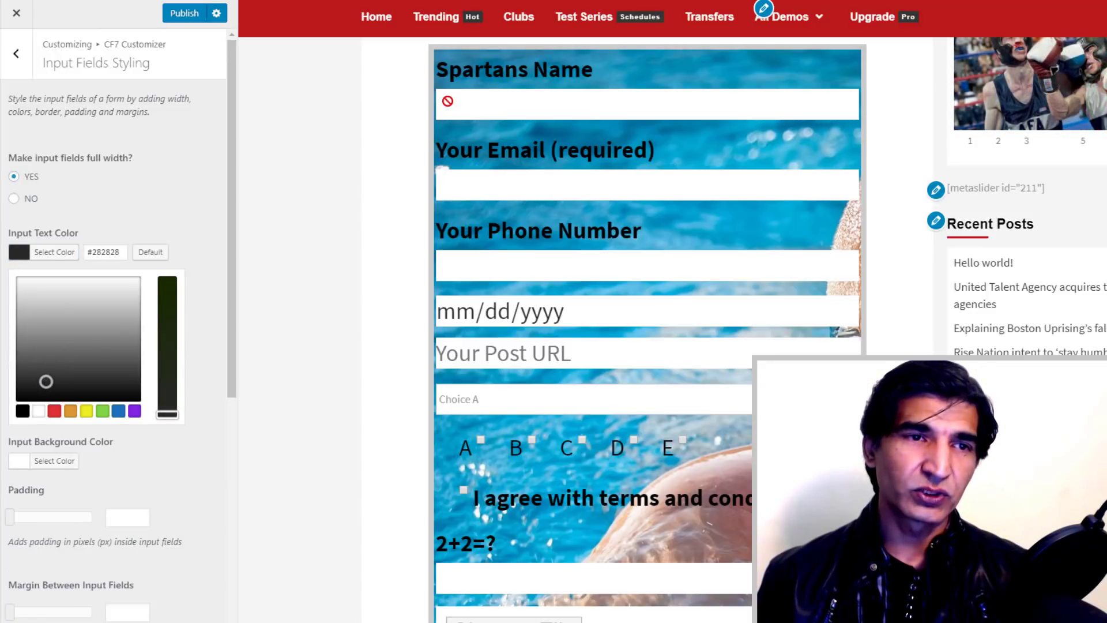
{"action": "left_click", "coordinate": [469, 115]}
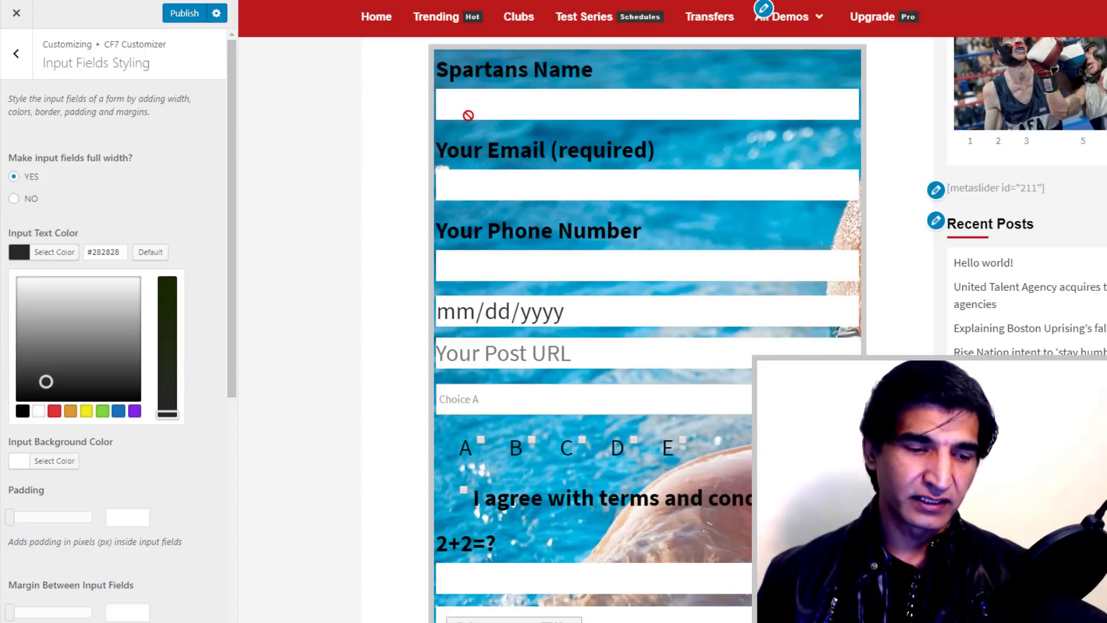
{"action": "type", "text": "farooq"}
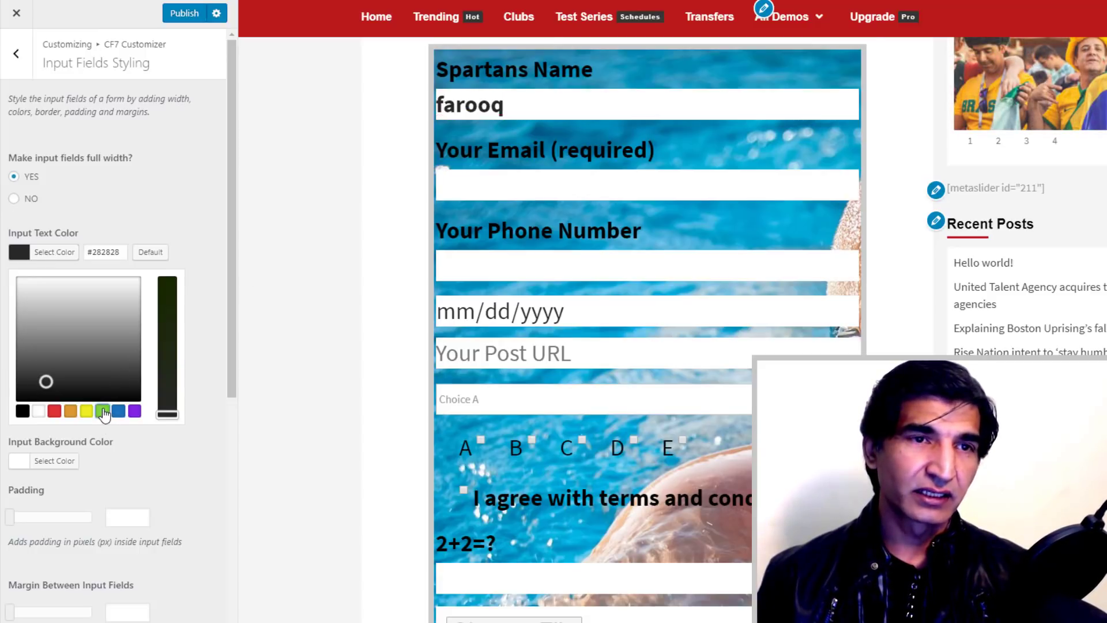
{"action": "left_click", "coordinate": [104, 410]}
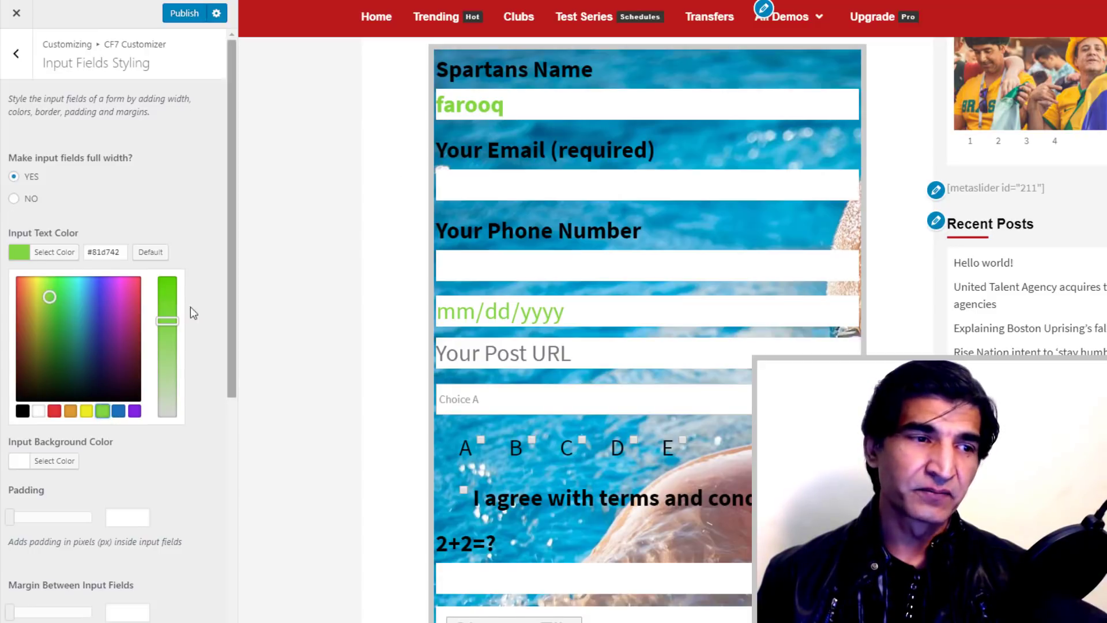
{"action": "left_click", "coordinate": [119, 411]}
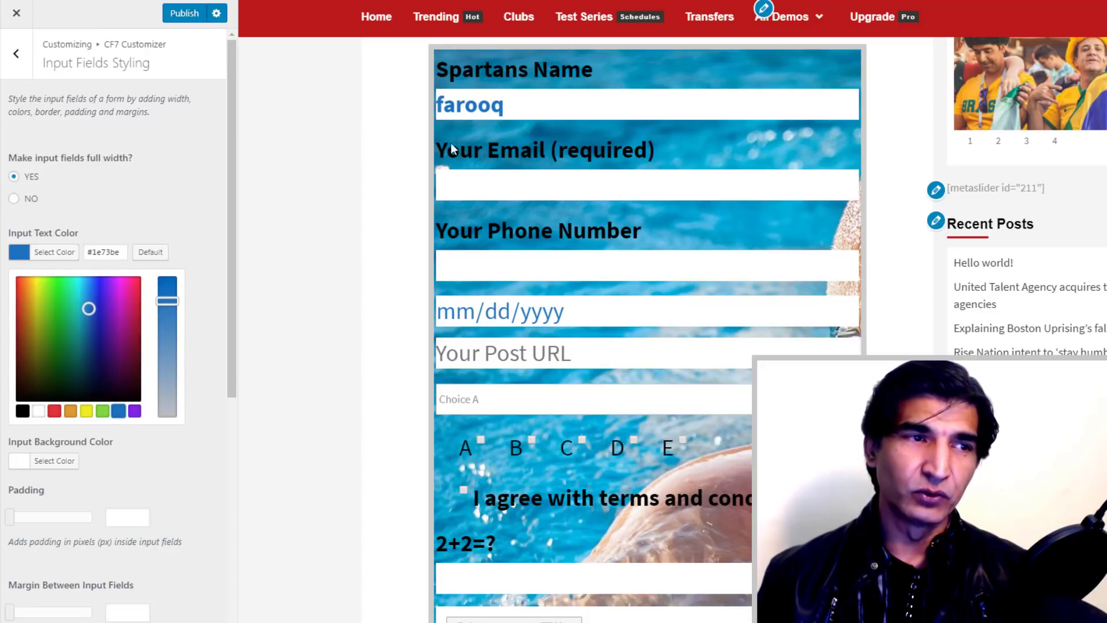
{"action": "left_click", "coordinate": [159, 194]}
- Set the margin between the input fields to 46 px
{"action": "scroll", "coordinate": [102, 304], "scroll_direction": "down", "scroll_amount": 1}
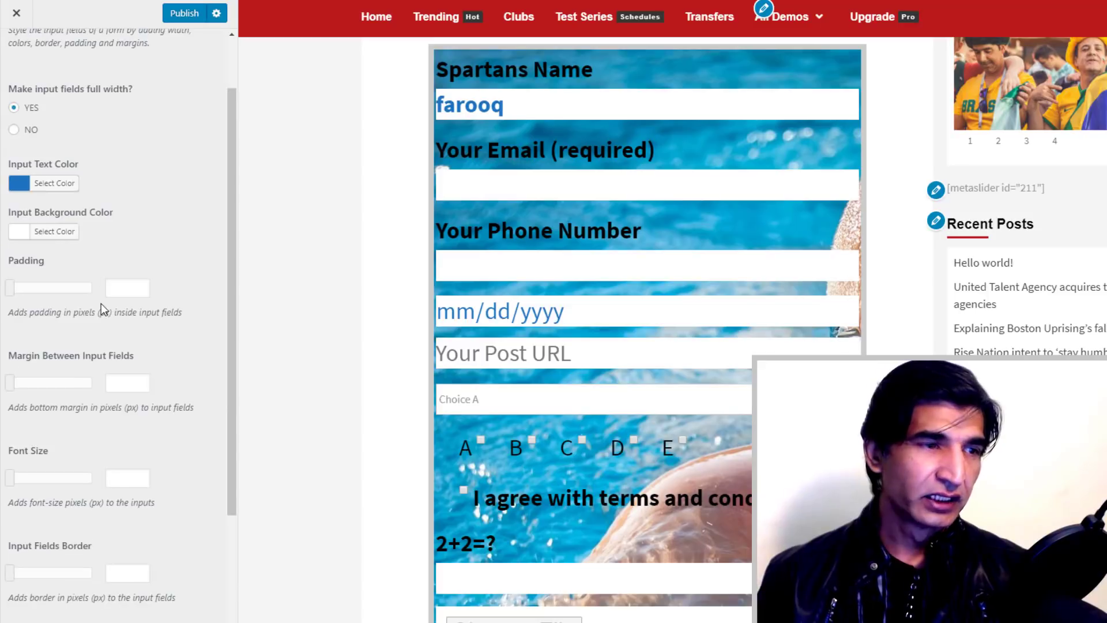
{"action": "scroll", "coordinate": [102, 303], "scroll_direction": "down", "scroll_amount": 1}
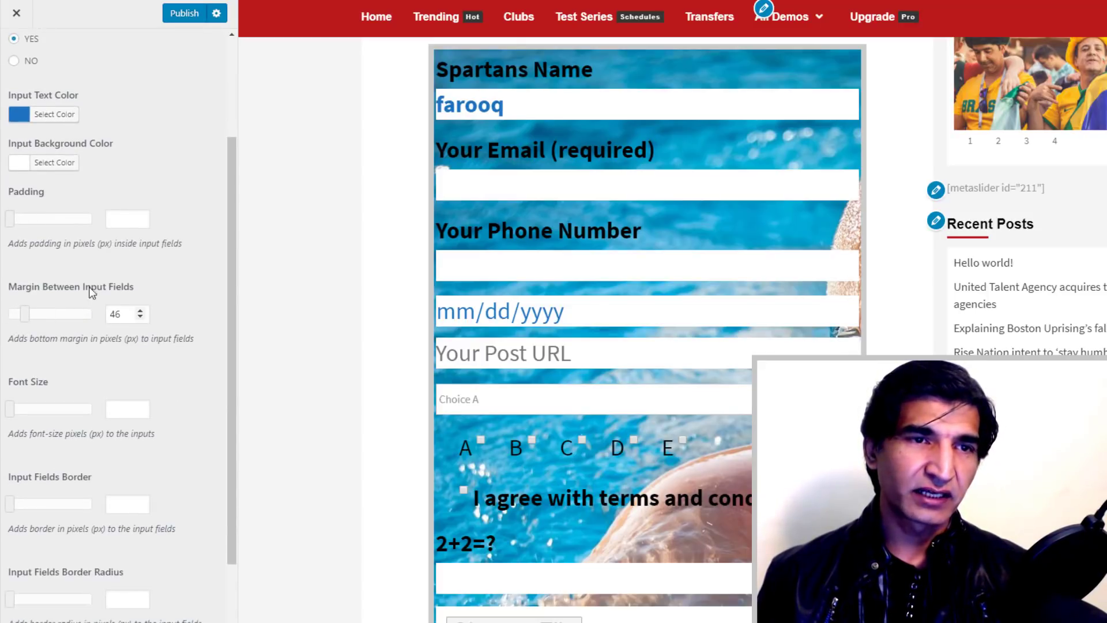
{"action": "scroll", "coordinate": [167, 329], "scroll_direction": "down", "scroll_amount": 1}
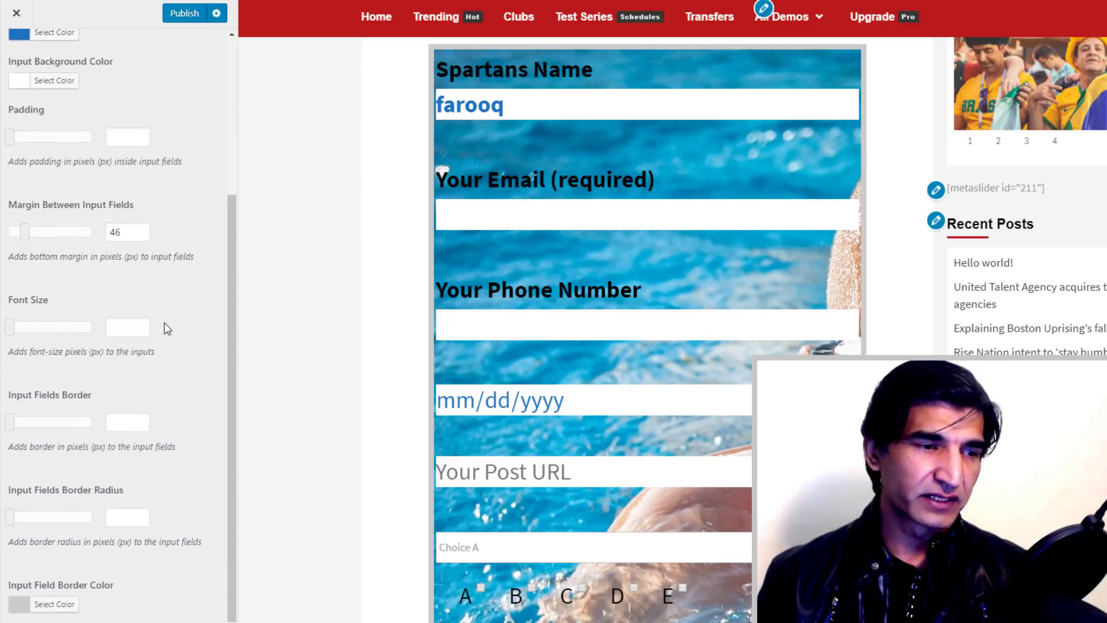
{"action": "scroll", "coordinate": [167, 328], "scroll_direction": "up", "scroll_amount": 3}
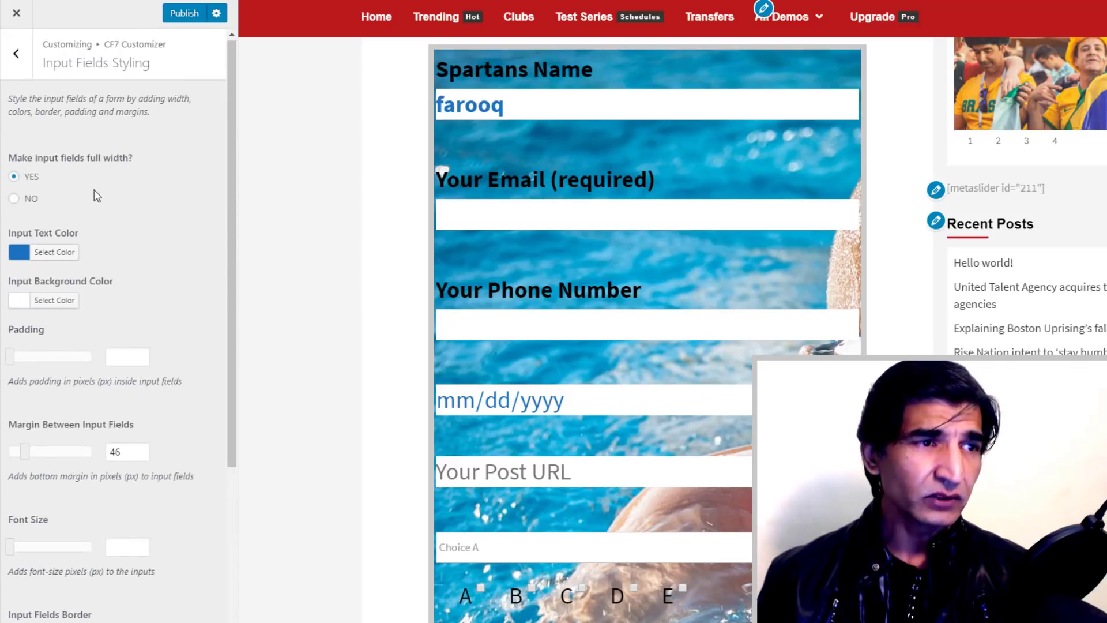
{"action": "left_click", "coordinate": [16, 58]}
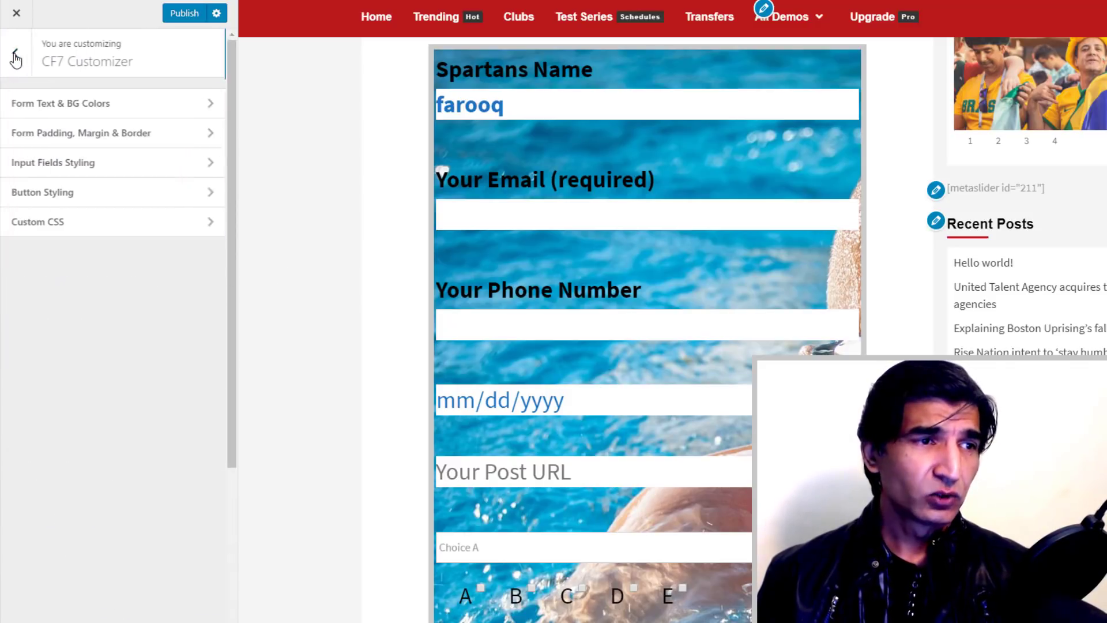
- Make the form's submit button full width in the Button Styling settings
{"action": "left_click", "coordinate": [63, 193]}
{"action": "scroll", "coordinate": [501, 241], "scroll_direction": "down", "scroll_amount": 15}
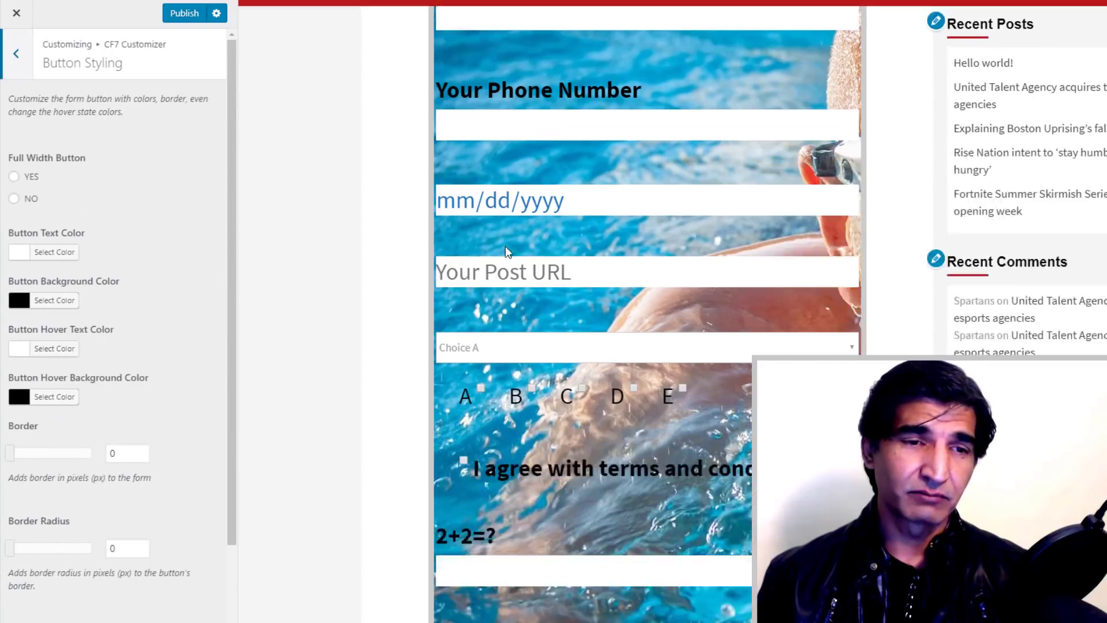
{"action": "scroll", "coordinate": [632, 276], "scroll_direction": "down", "scroll_amount": 3}
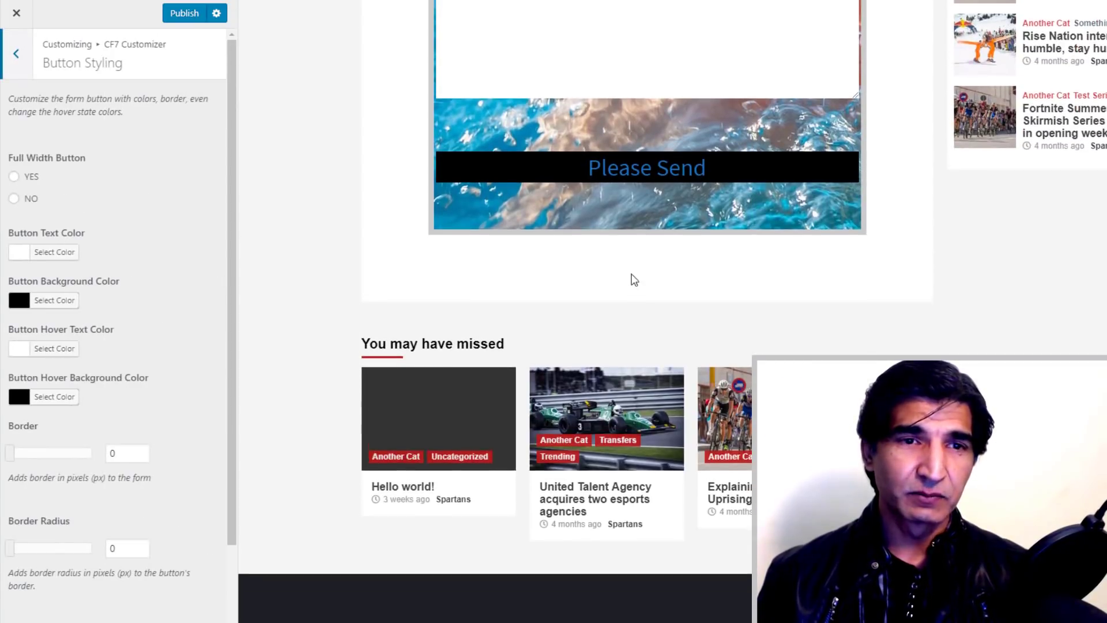
{"action": "scroll", "coordinate": [640, 283], "scroll_direction": "up", "scroll_amount": 2}
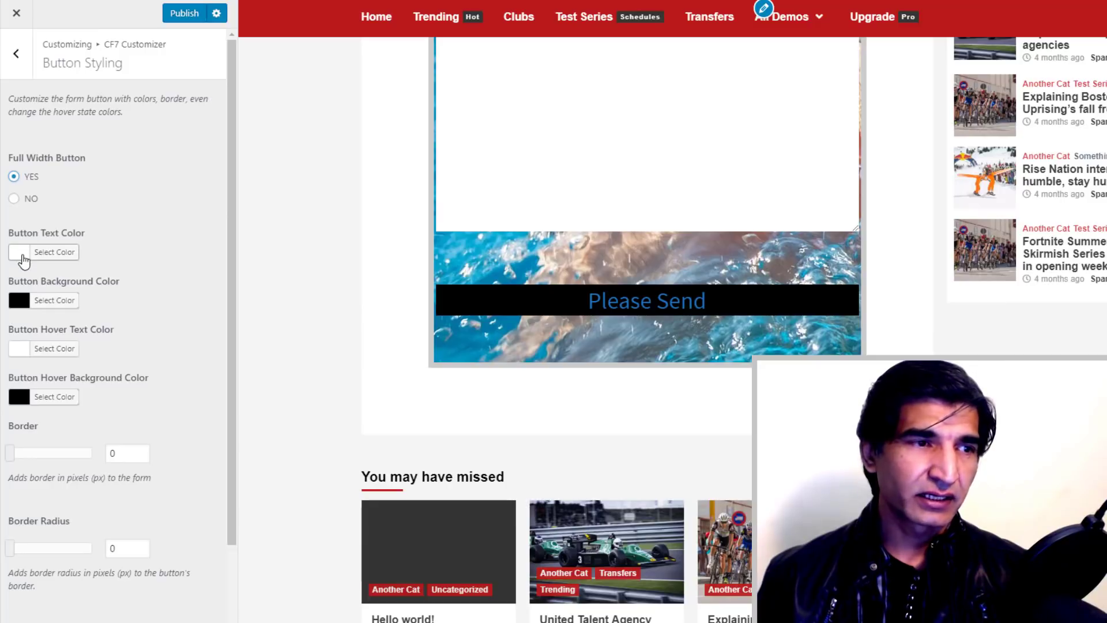
- Set the submit button's text color to yellow #eeee22
{"action": "left_click", "coordinate": [22, 255]}
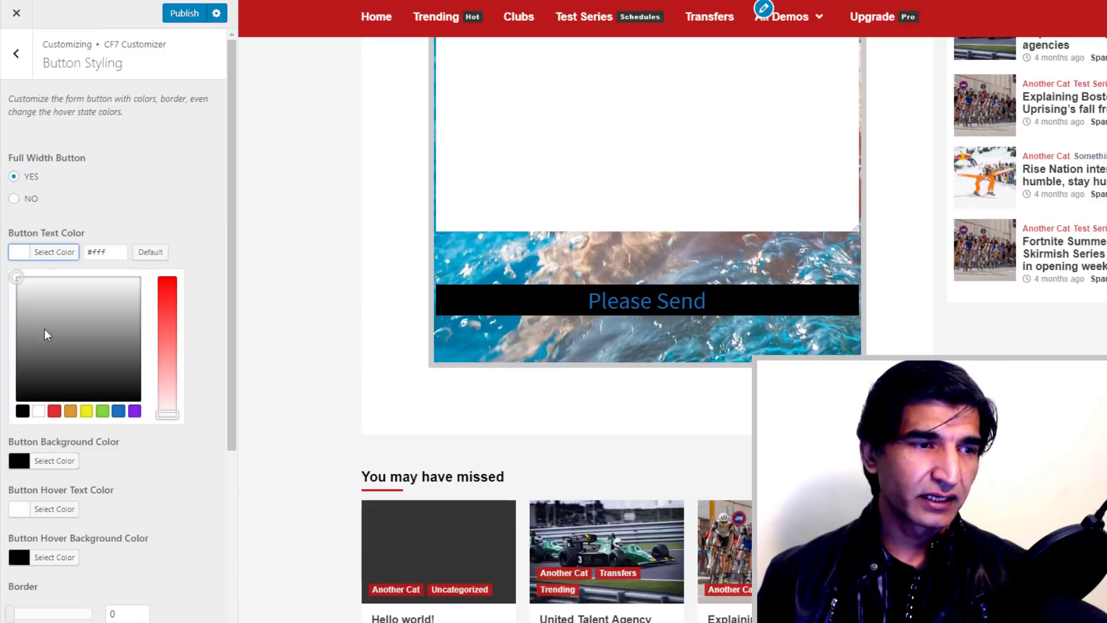
{"action": "left_click", "coordinate": [87, 411]}
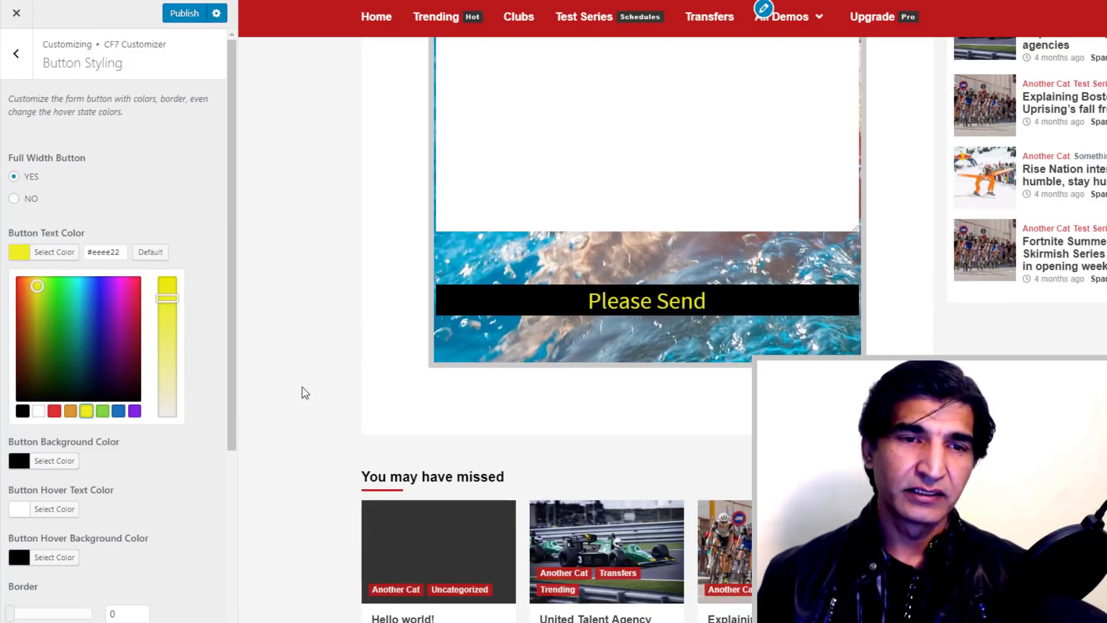
{"action": "left_click", "coordinate": [177, 209]}
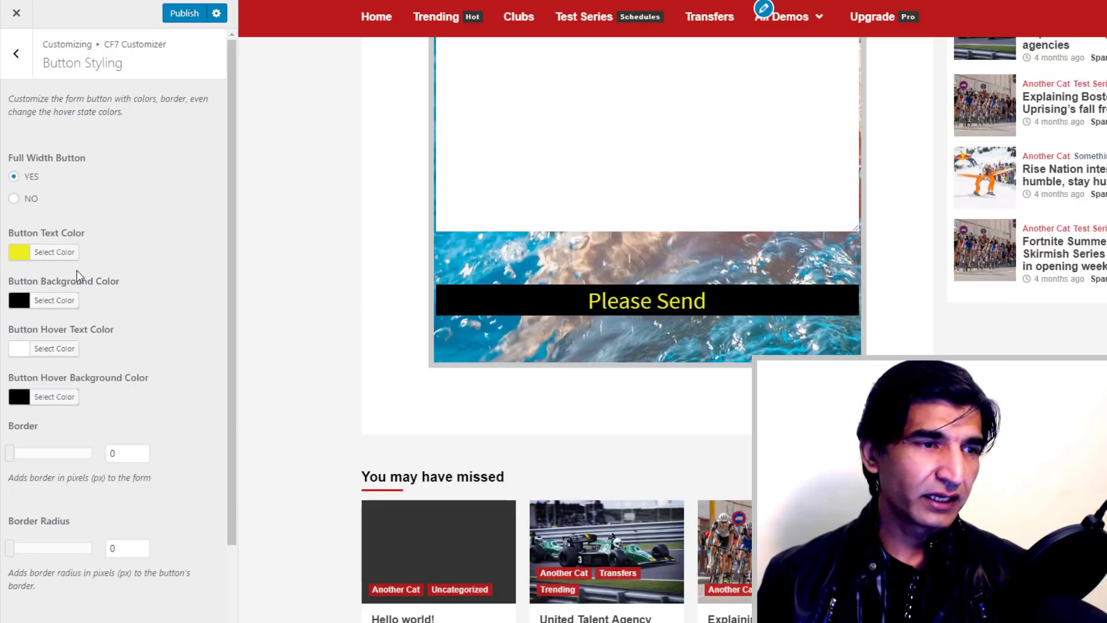
- Try red #dd3333 and green #81d742 as the submit button's background color and settle on purple #8224e3
{"action": "left_click", "coordinate": [25, 304]}
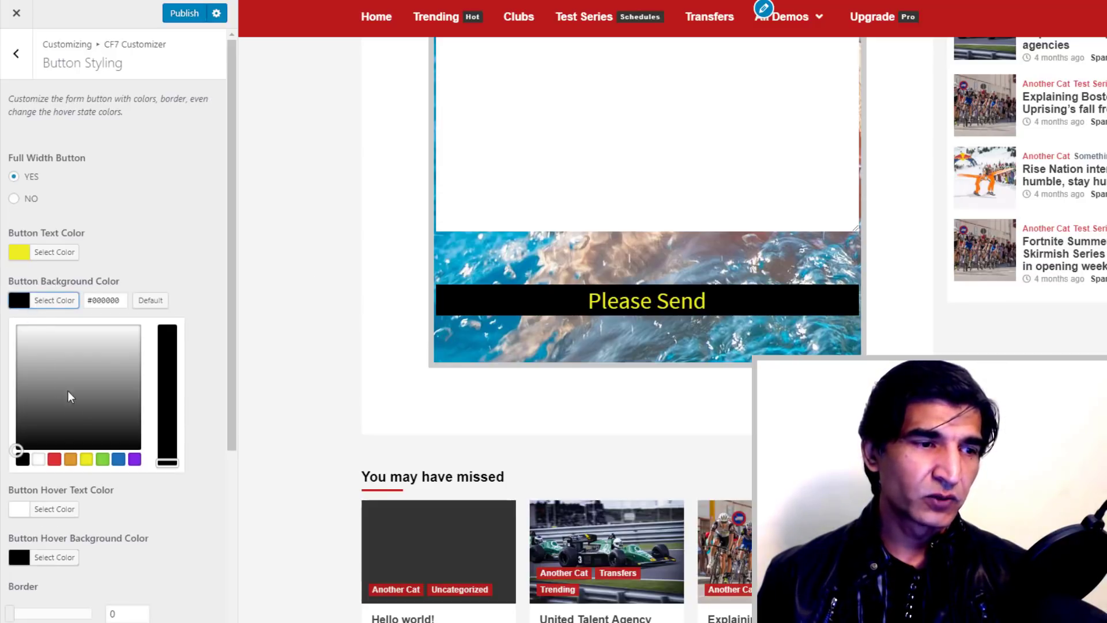
{"action": "left_click", "coordinate": [52, 460]}
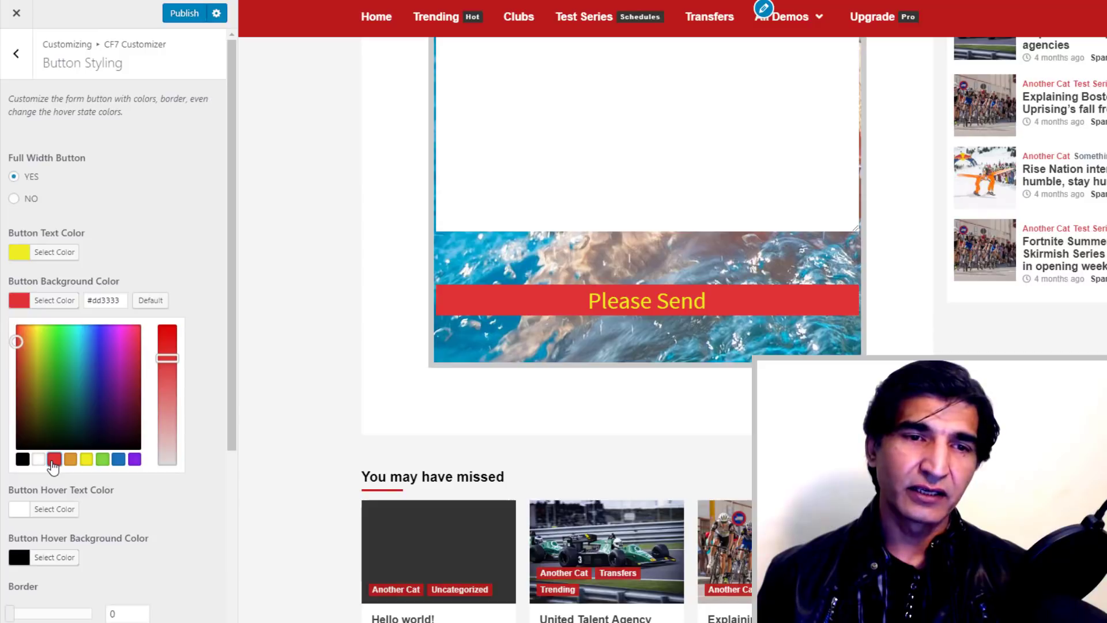
{"action": "left_click", "coordinate": [101, 461]}
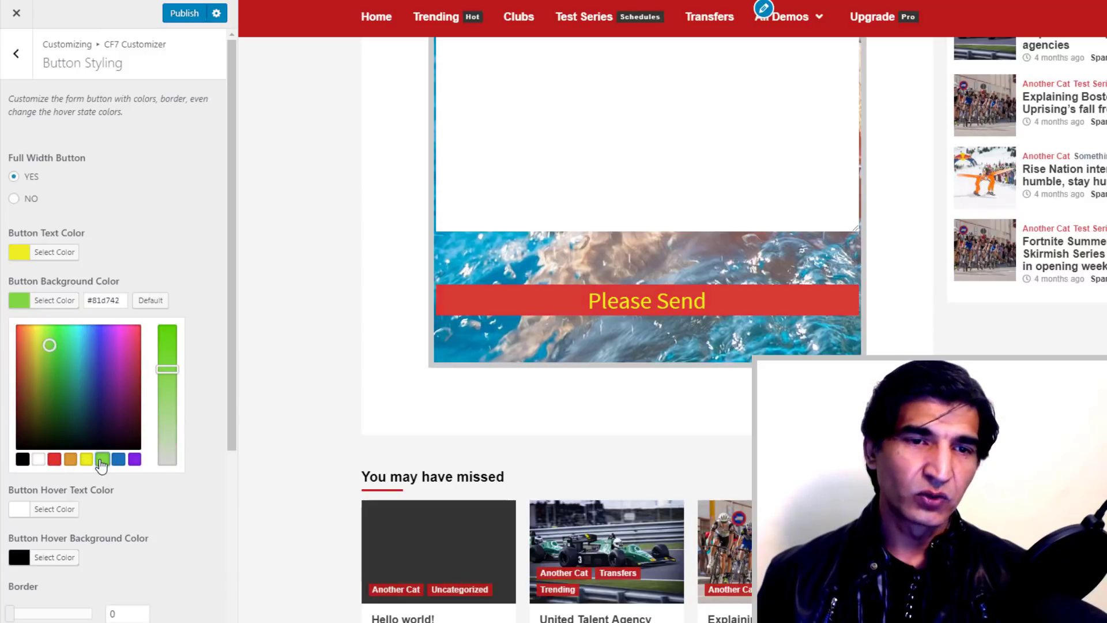
{"action": "left_click", "coordinate": [135, 460]}
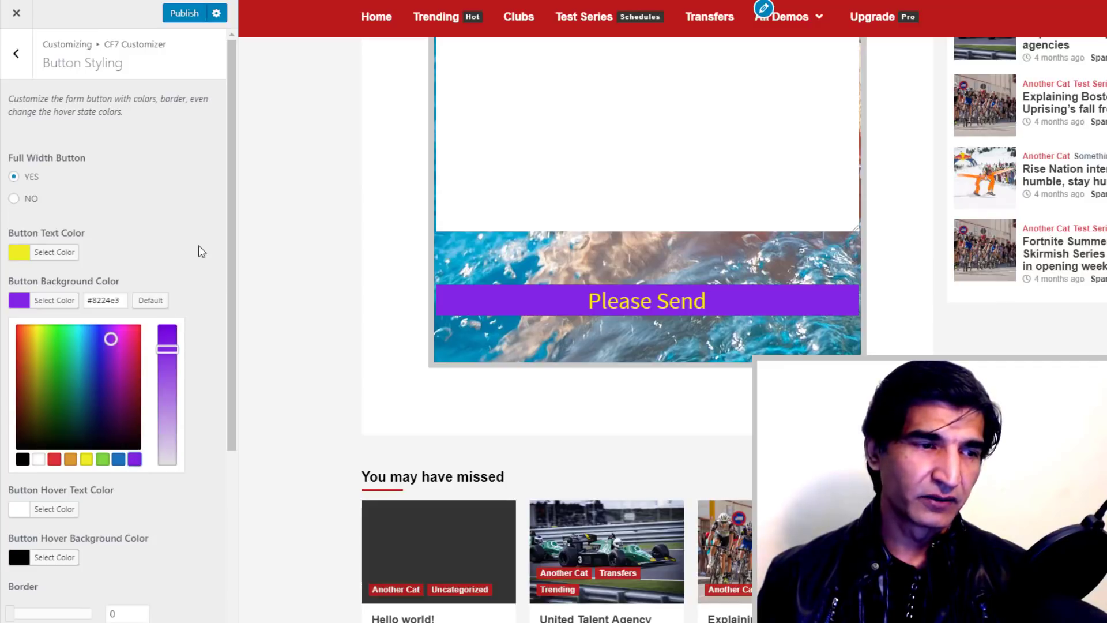
- Set the submit button's hover text color to orange #dd9933
{"action": "scroll", "coordinate": [199, 252], "scroll_direction": "down", "scroll_amount": 4}
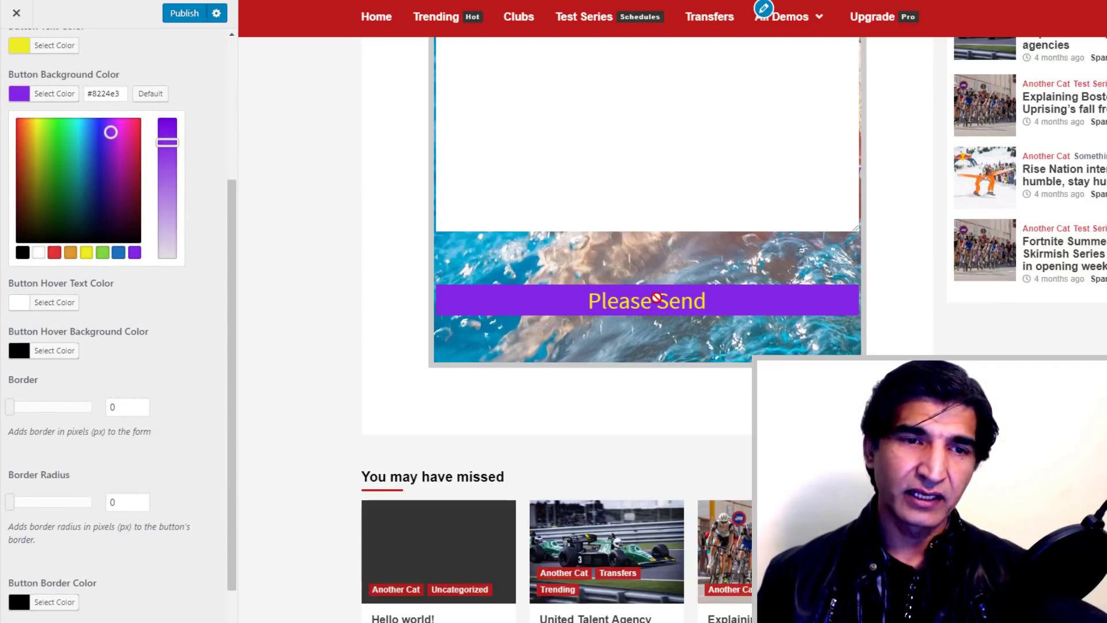
{"action": "left_click", "coordinate": [19, 303]}
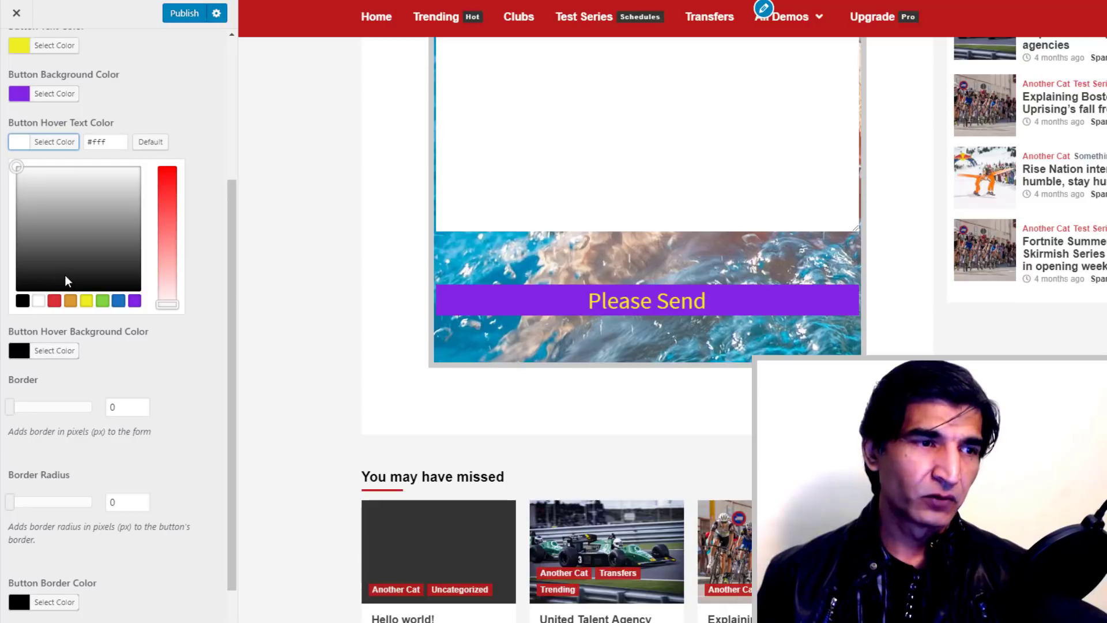
{"action": "left_click", "coordinate": [75, 304]}
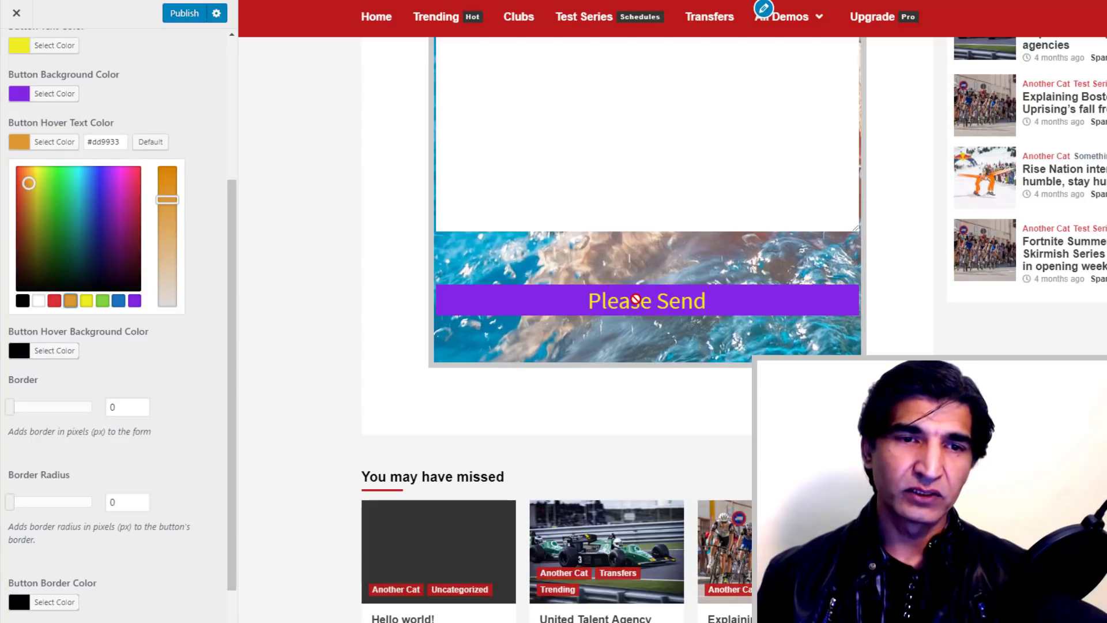
- Set the submit button's hover text color to green #81d742 and its hover background color to red #dd3333, and publish the changes
{"action": "left_click", "coordinate": [102, 302]}
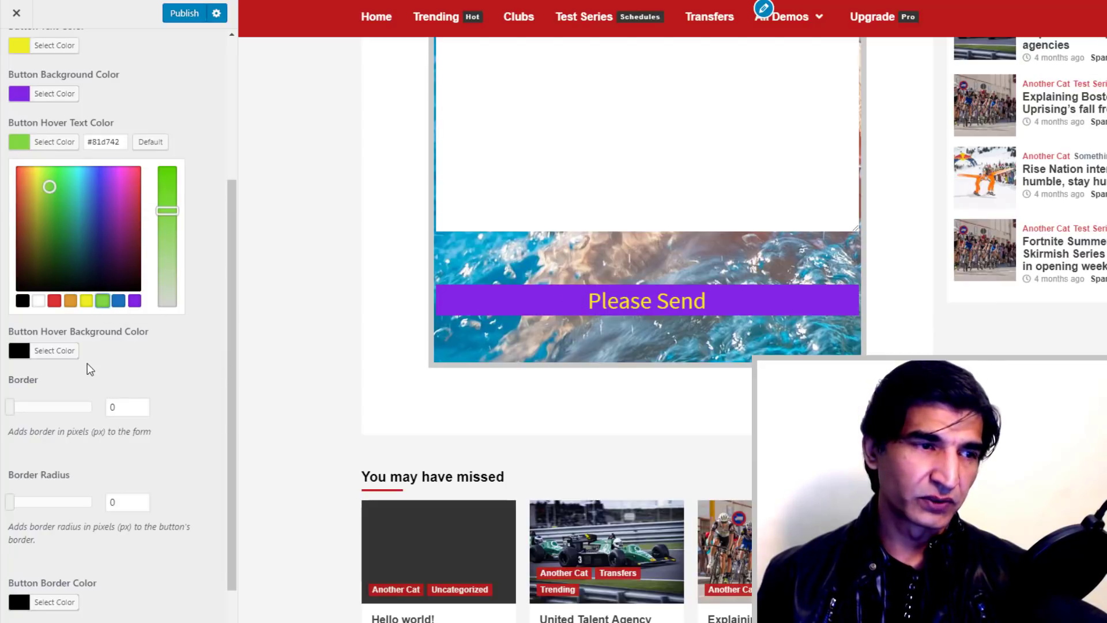
{"action": "left_click", "coordinate": [20, 352]}
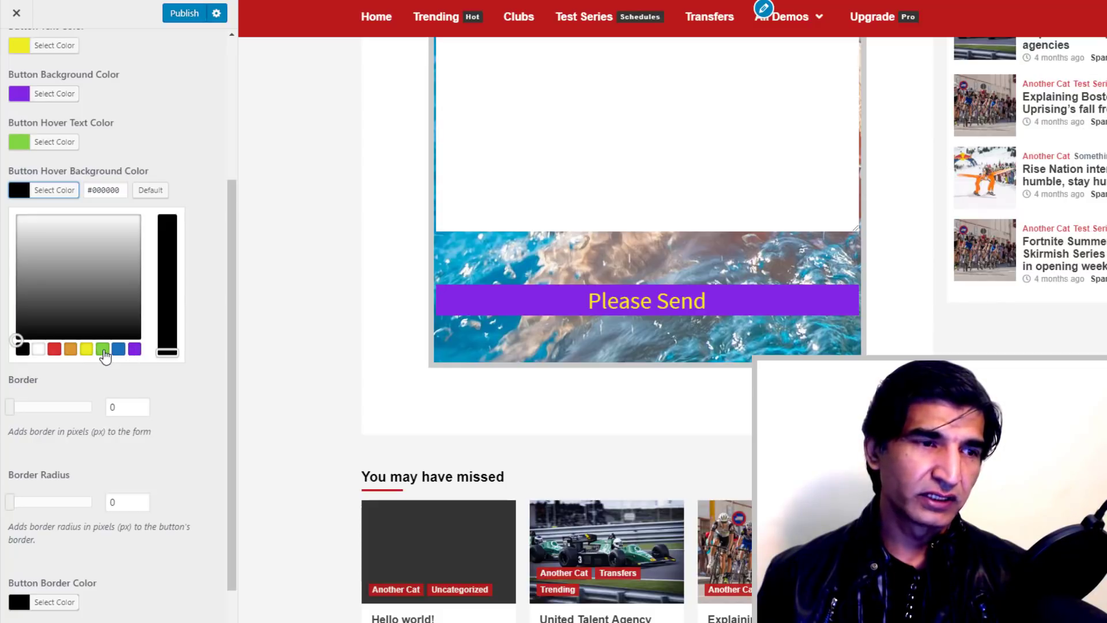
{"action": "left_click", "coordinate": [56, 353]}
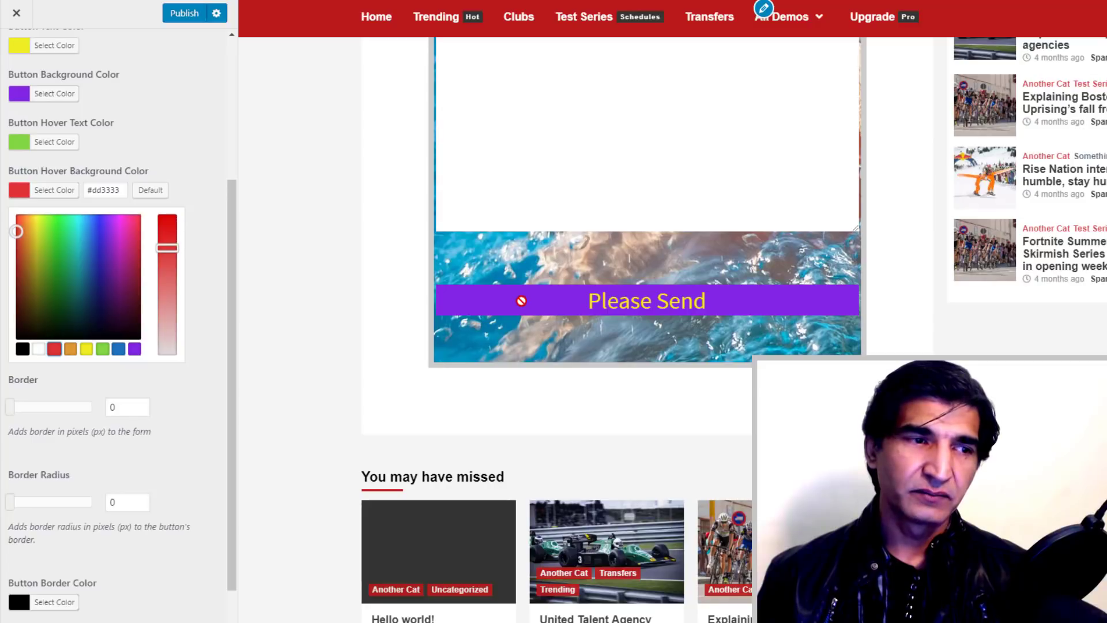
{"action": "scroll", "coordinate": [49, 421], "scroll_direction": "down", "scroll_amount": 1}
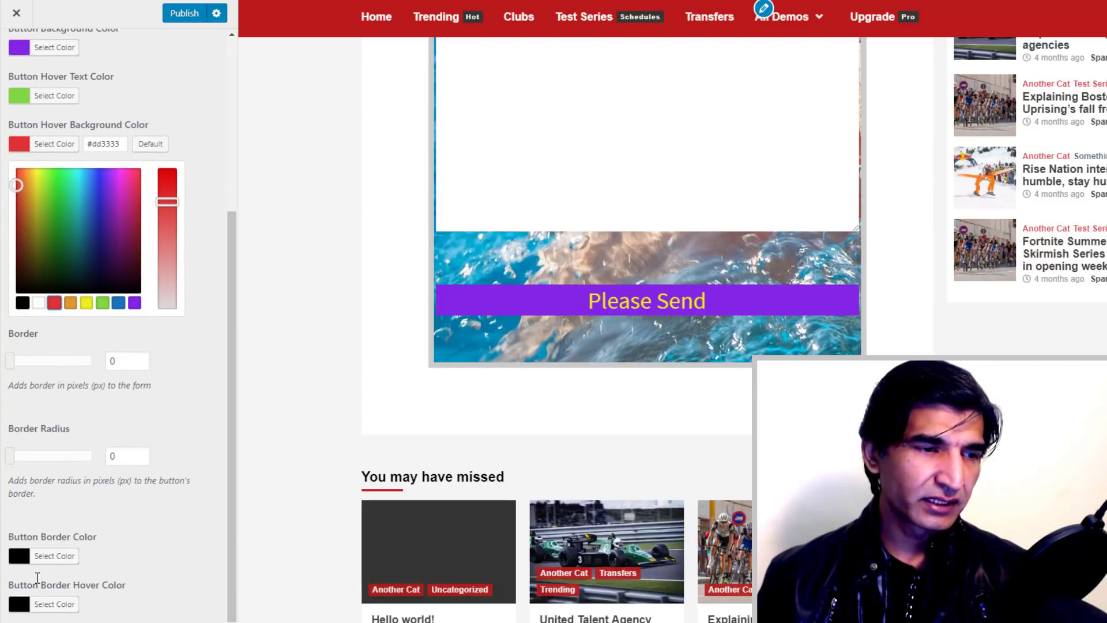
{"action": "left_click", "coordinate": [177, 16]}
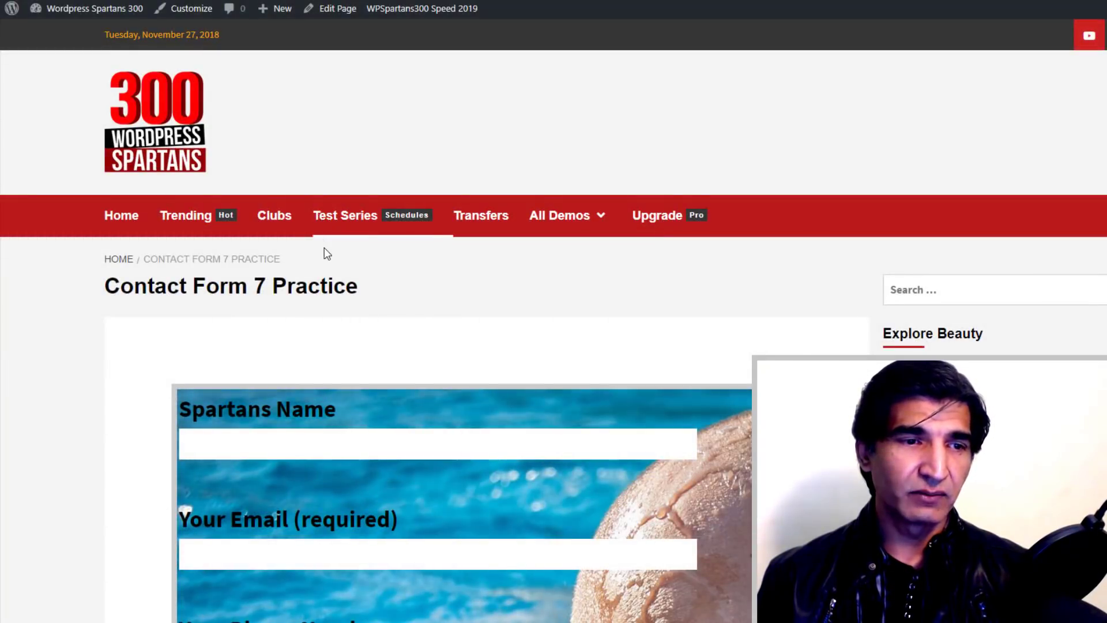
- Review the published contact form on the live page, checking the Please Send button's hover effect and the file upload field
{"action": "scroll", "coordinate": [327, 253], "scroll_direction": "down", "scroll_amount": 15}
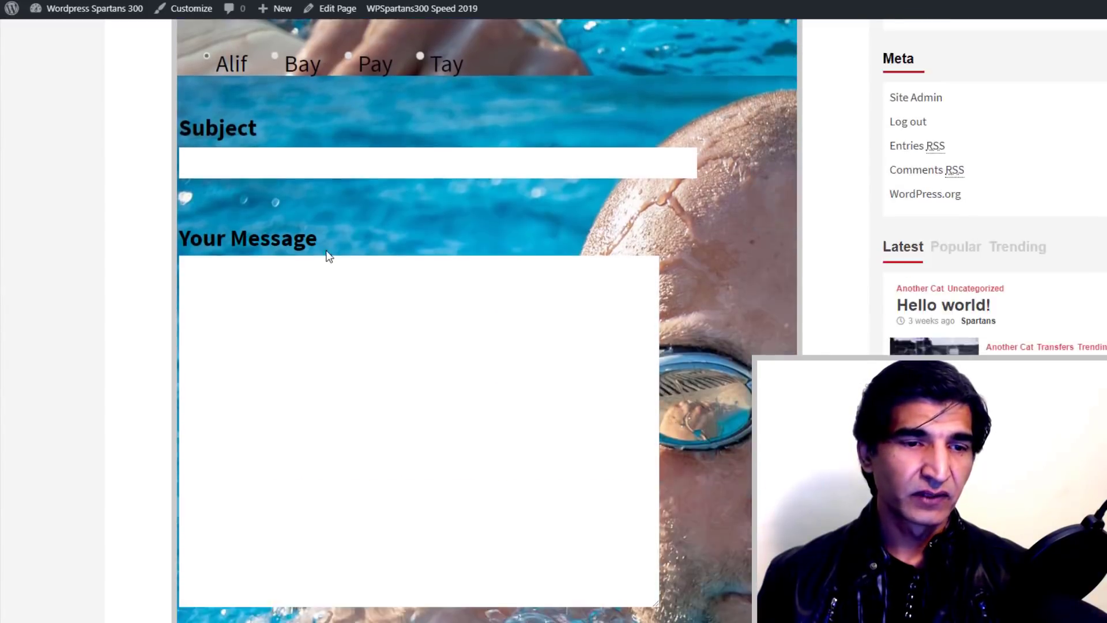
{"action": "scroll", "coordinate": [326, 250], "scroll_direction": "down", "scroll_amount": 5}
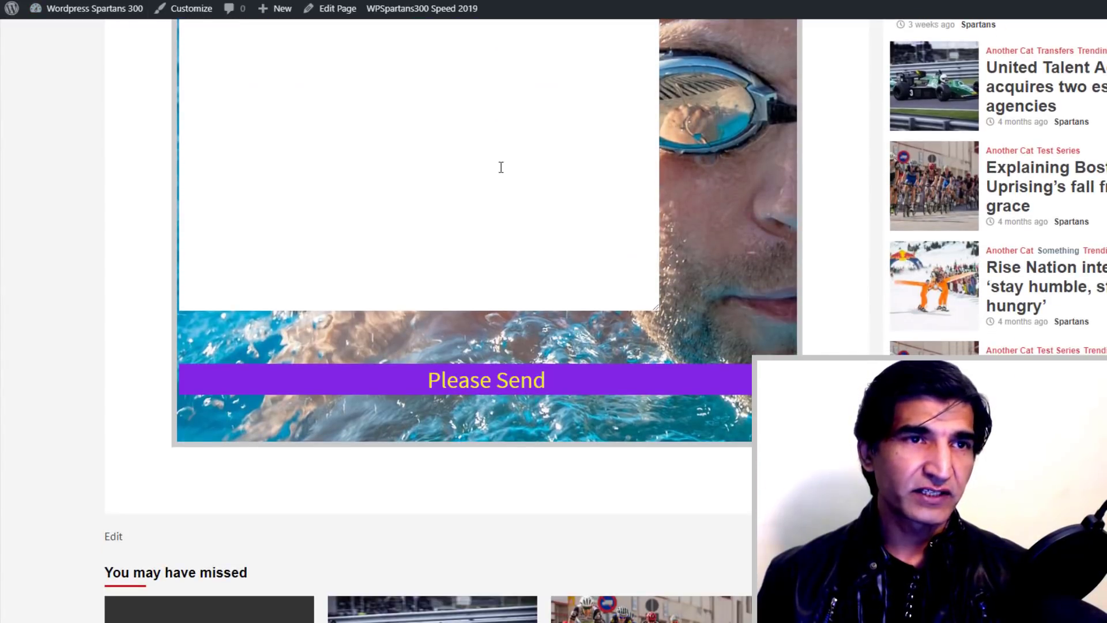
{"action": "key", "text": "F5"}
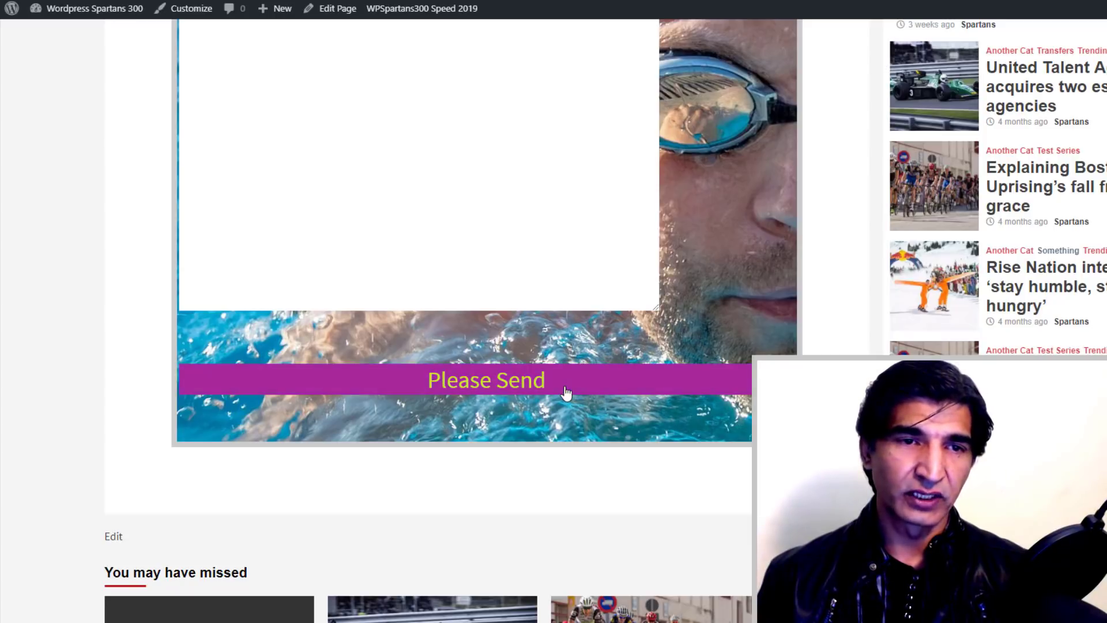
{"action": "scroll", "coordinate": [566, 388], "scroll_direction": "up", "scroll_amount": 3}
{"action": "scroll", "coordinate": [377, 280], "scroll_direction": "up", "scroll_amount": 6}
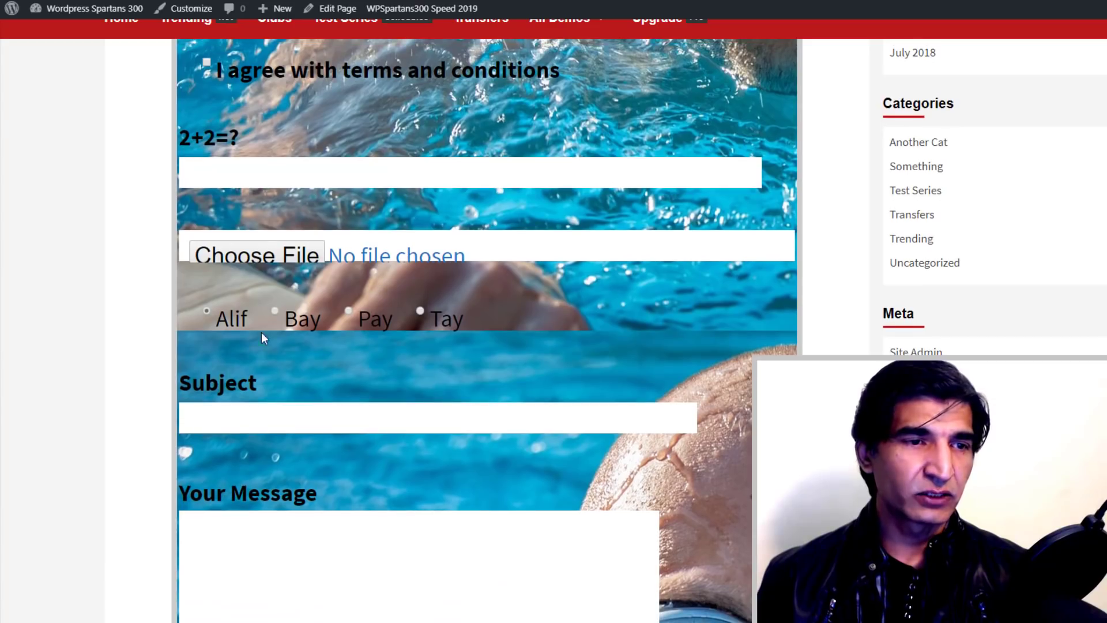
{"action": "scroll", "coordinate": [254, 305], "scroll_direction": "up", "scroll_amount": 2}
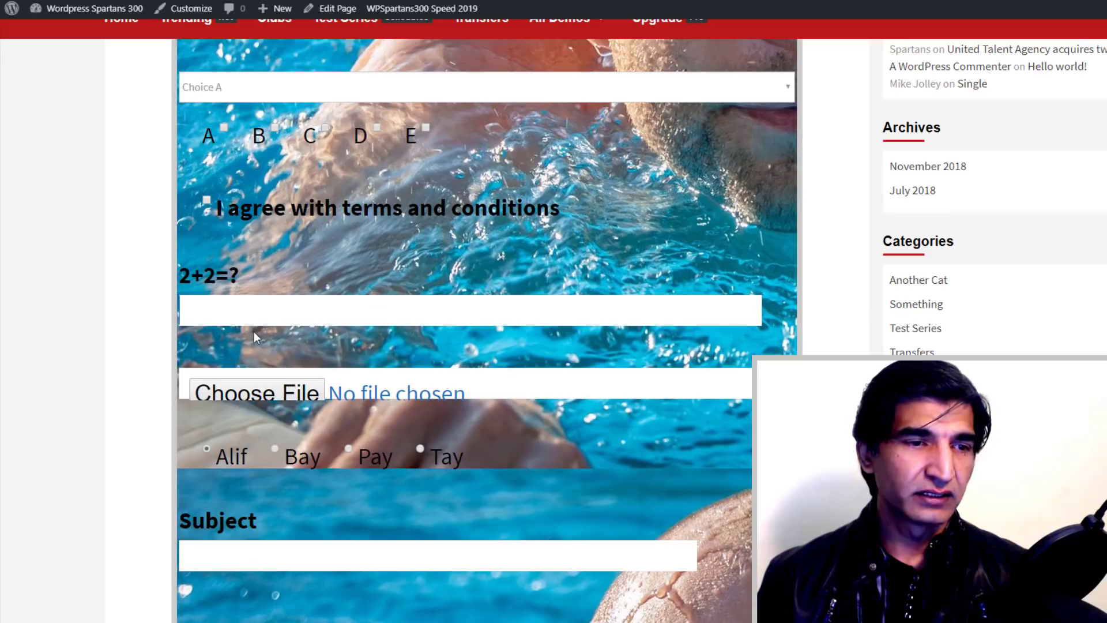
{"action": "left_click", "coordinate": [267, 391]}
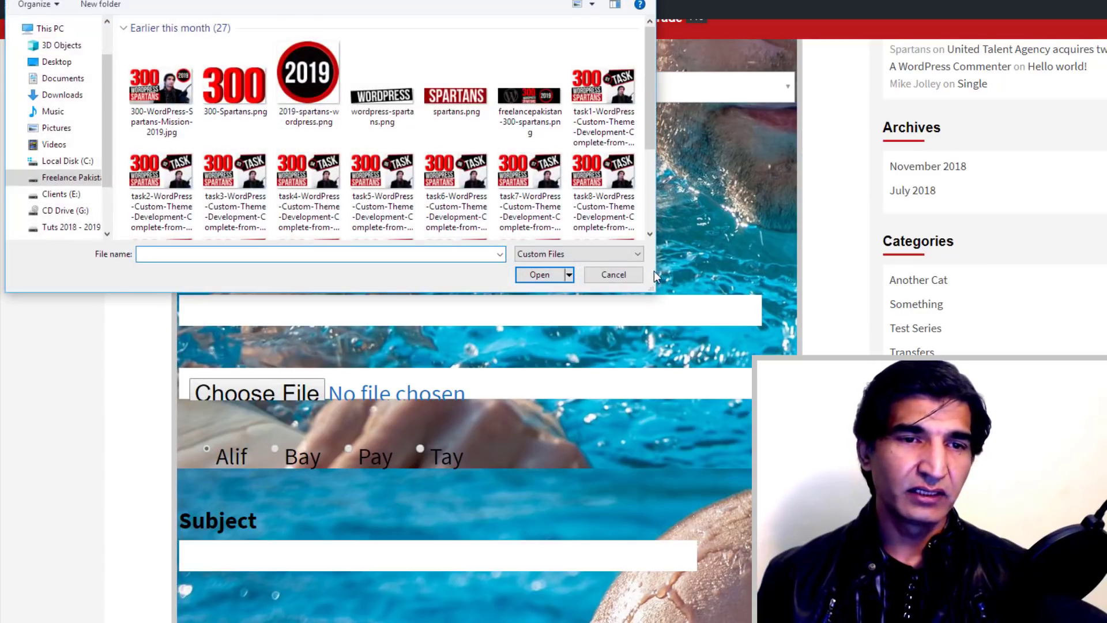
{"action": "left_click", "coordinate": [623, 277]}
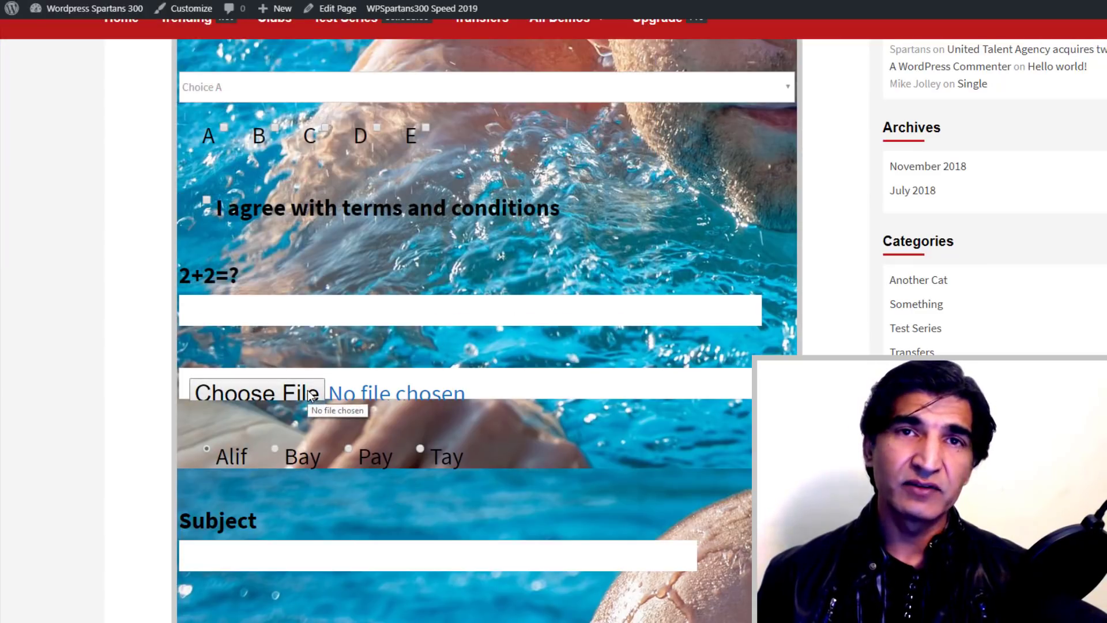
{"action": "scroll", "coordinate": [477, 299], "scroll_direction": "up", "scroll_amount": 1}
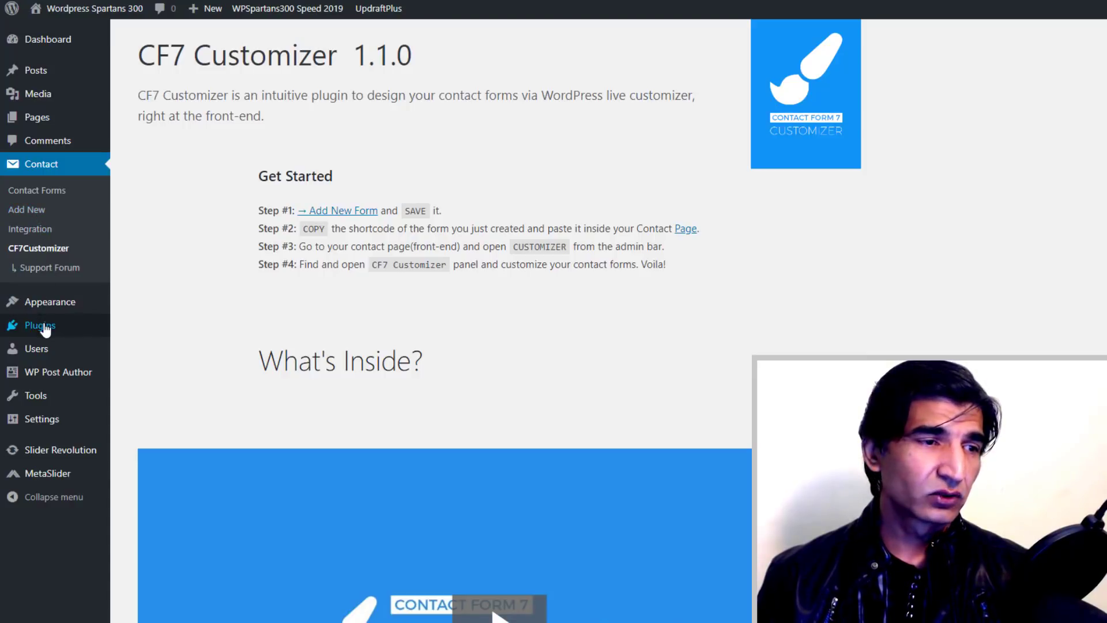
- Deactivate the CF7 Customizer plugin without giving feedback and reload the contact form page
{"action": "mouse_move", "coordinate": [81, 326]}
{"action": "left_click", "coordinate": [145, 328]}
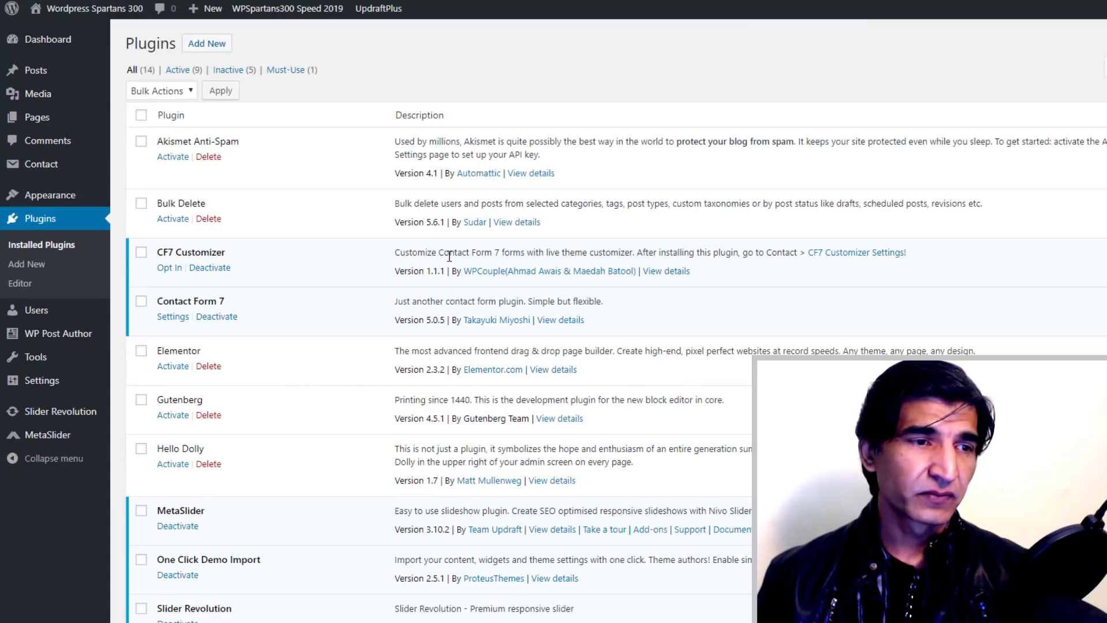
{"action": "left_click", "coordinate": [209, 268]}
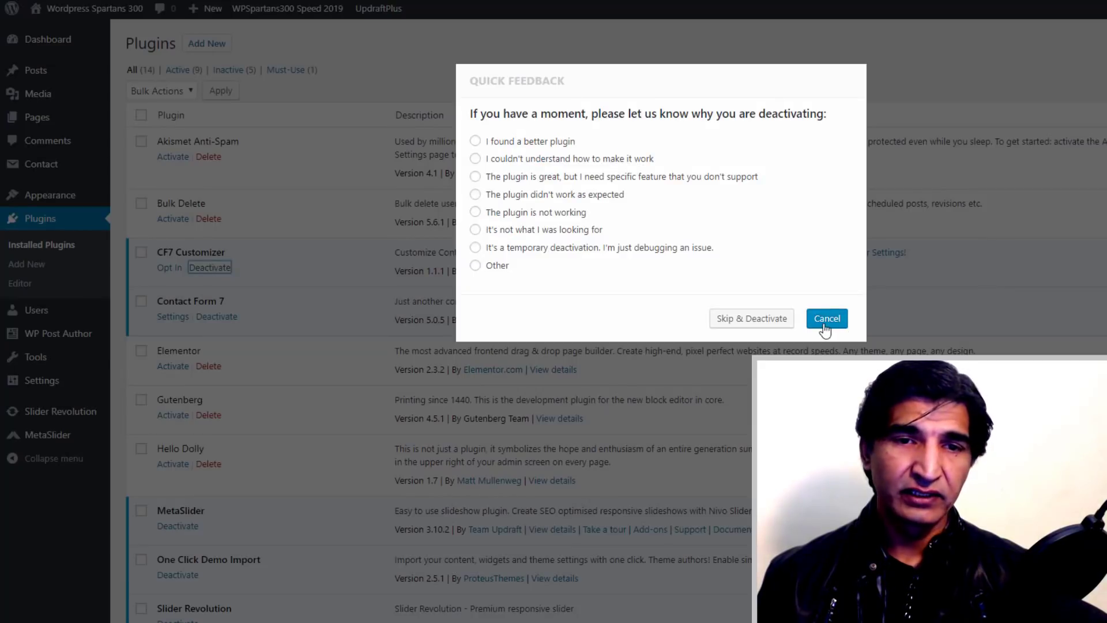
{"action": "left_click", "coordinate": [759, 327]}
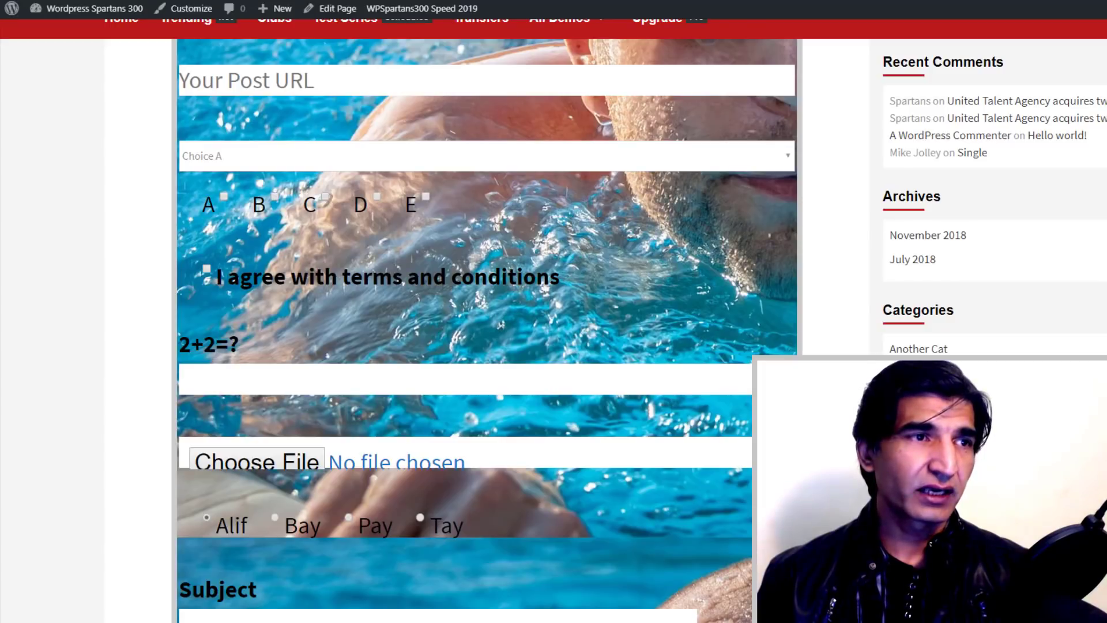
{"action": "key", "text": "F5"}
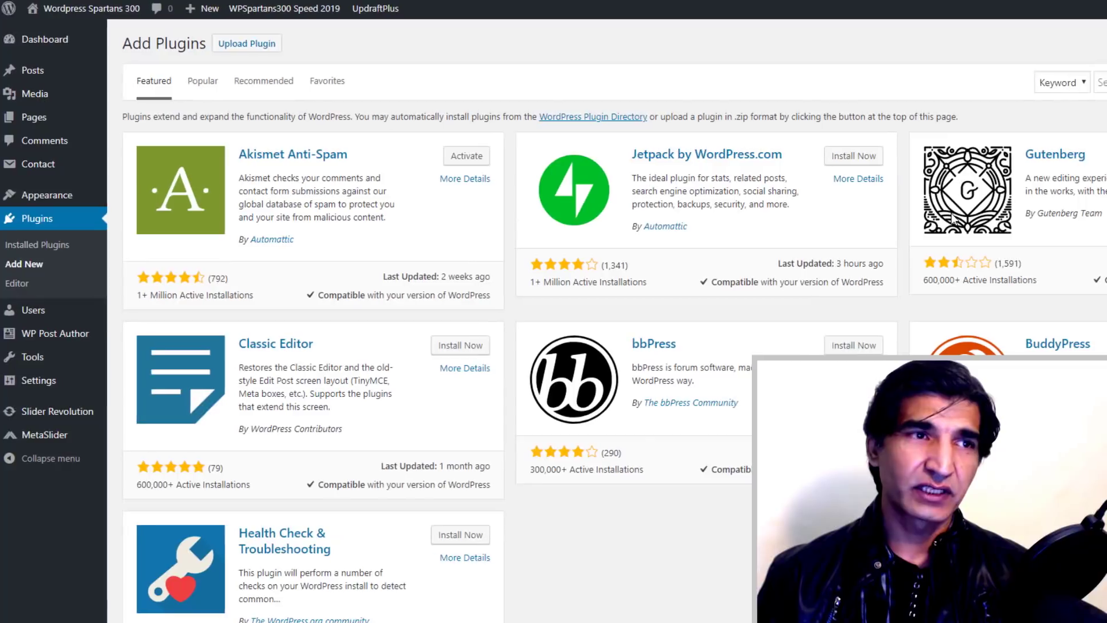
- Search the plugin directory for "form skins" and install the Contact Form 7 Skins plugin
{"action": "left_click", "coordinate": [1100, 82]}
{"action": "type", "text": "form skin"}
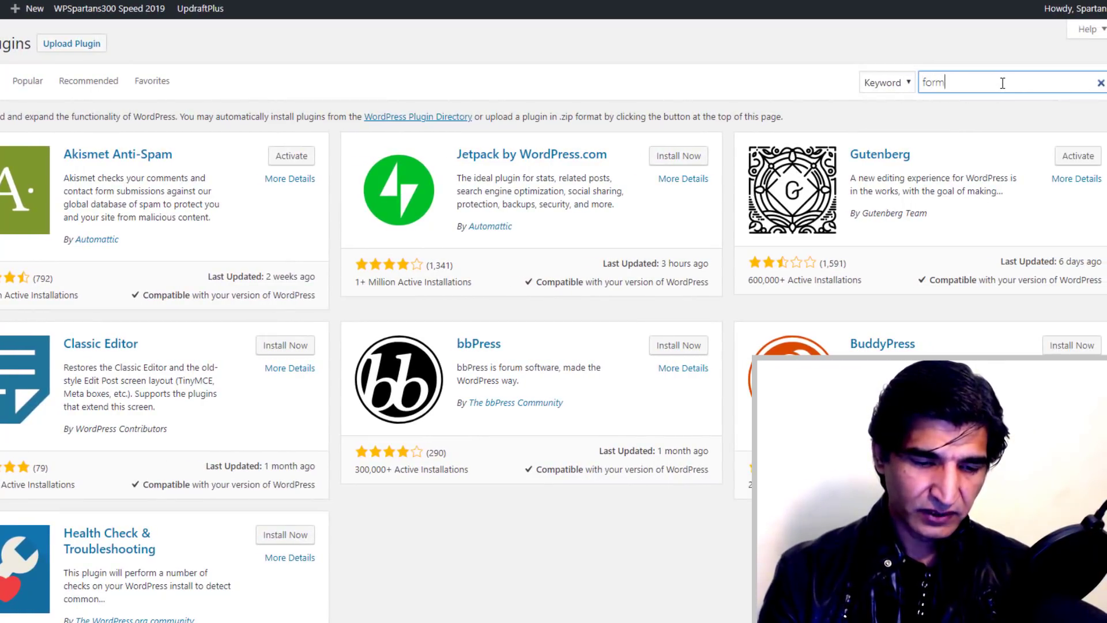
{"action": "type", "text": "s"}
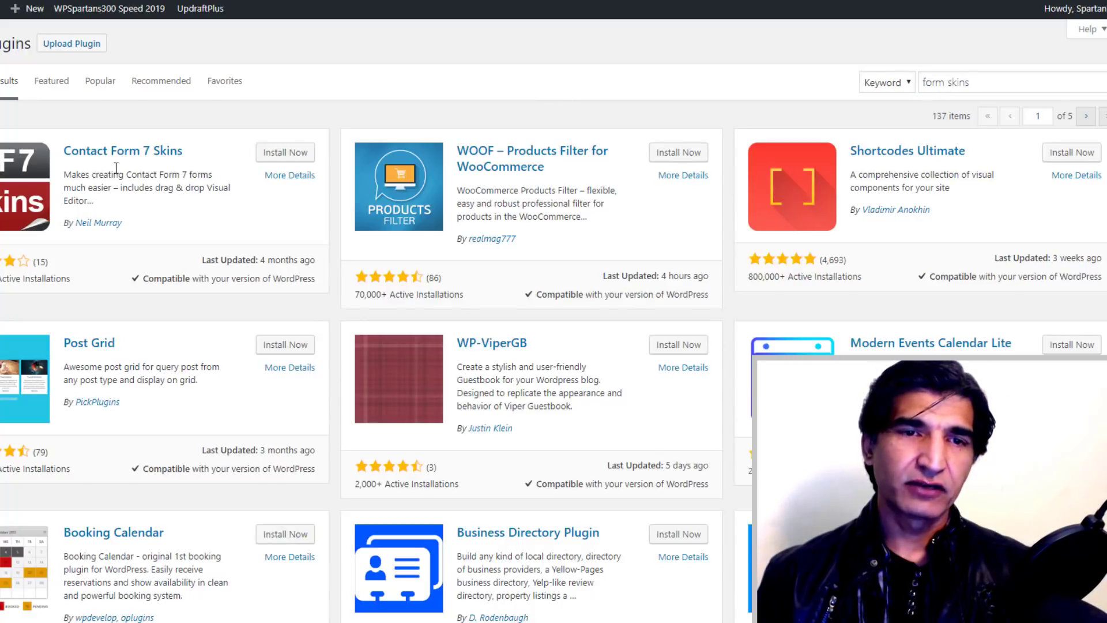
{"action": "left_click", "coordinate": [289, 153]}
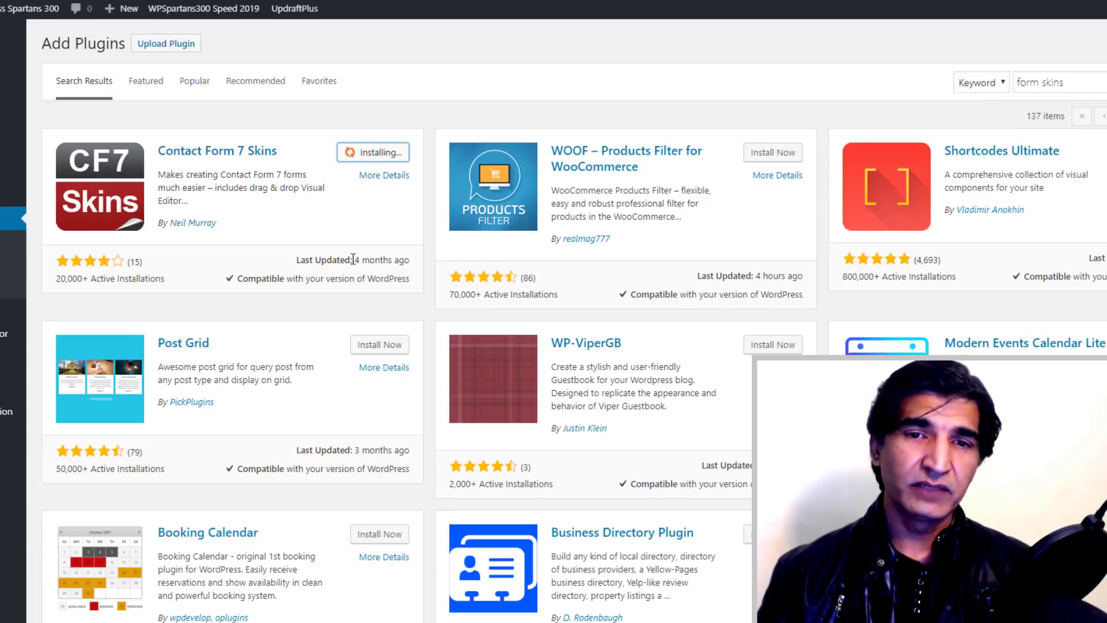
{"action": "scroll", "coordinate": [353, 259], "scroll_direction": "down", "scroll_amount": 5}
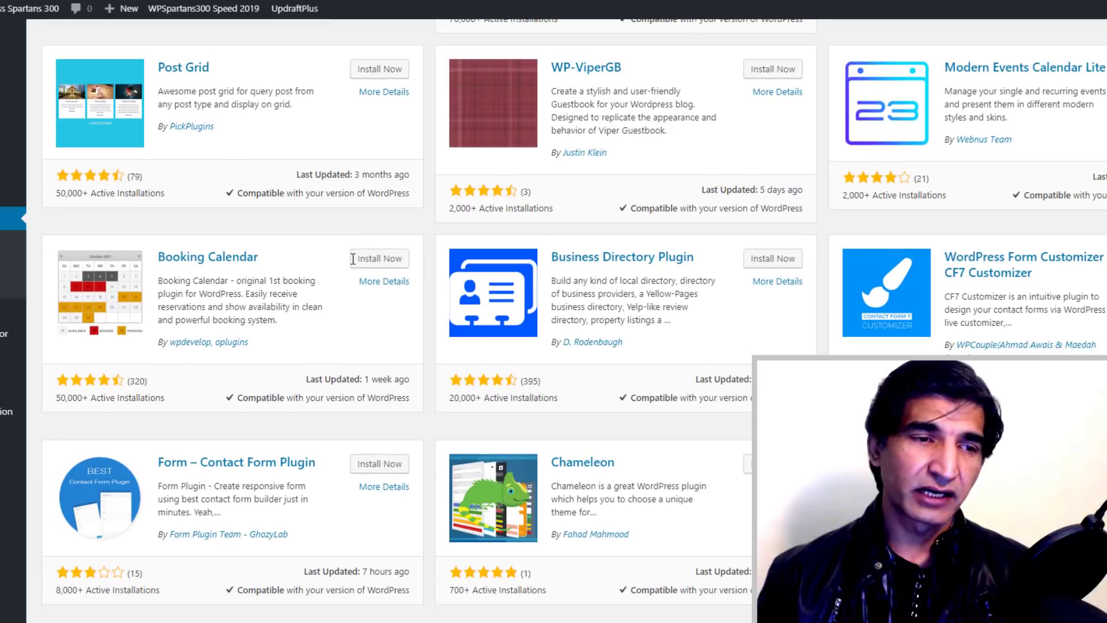
{"action": "scroll", "coordinate": [353, 264], "scroll_direction": "up", "scroll_amount": 5}
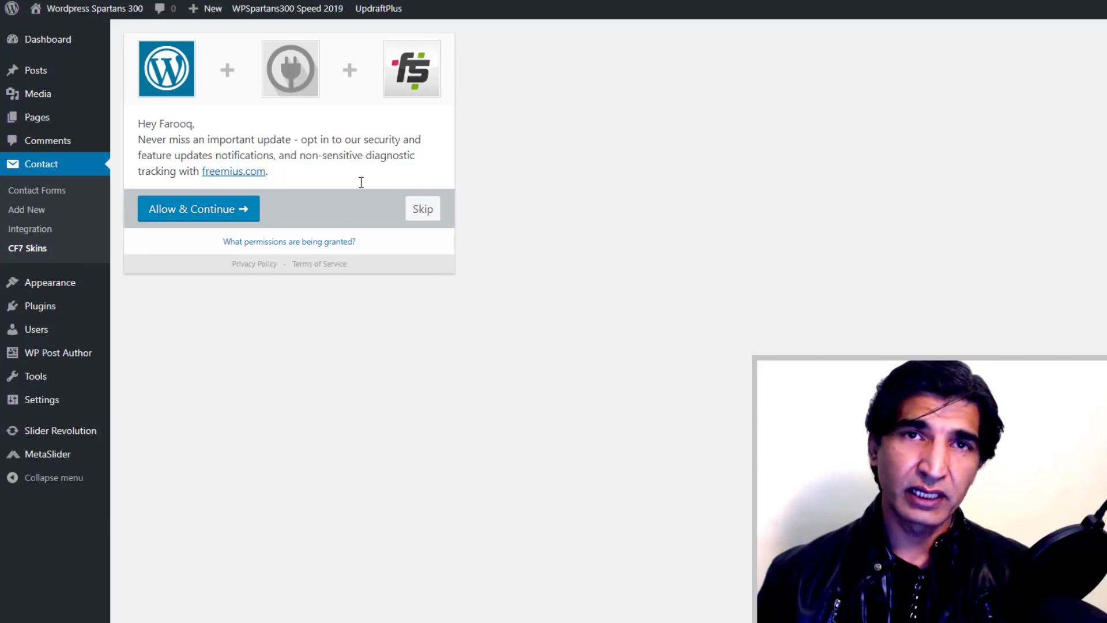
- Skip the diagnostic tracking opt-in for CF7 Skins and look through its quick start guide
{"action": "left_click", "coordinate": [421, 223]}
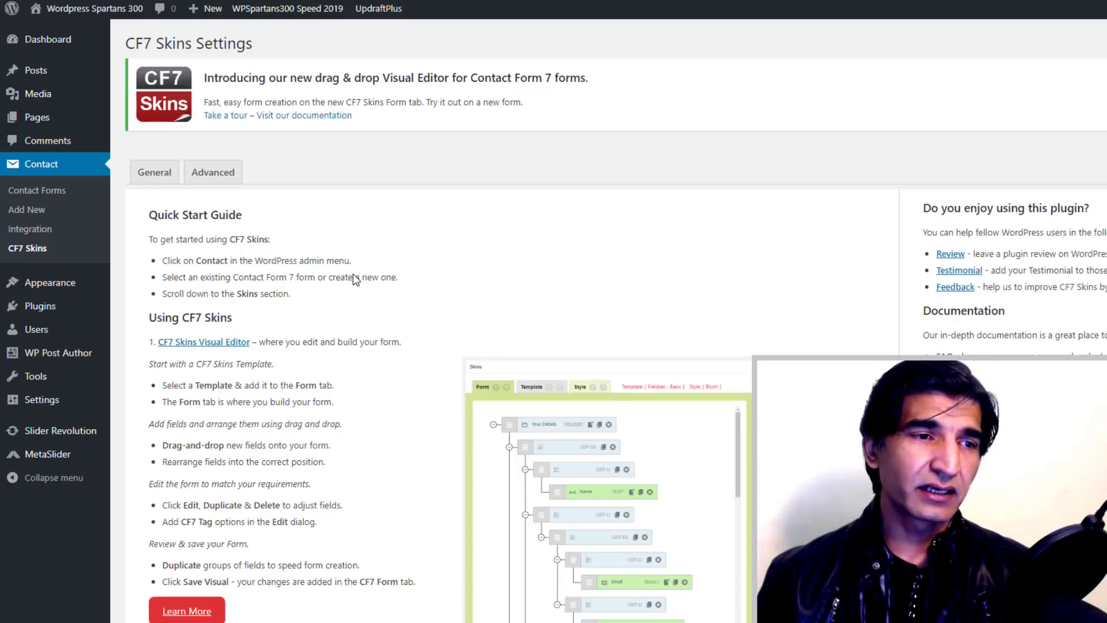
{"action": "scroll", "coordinate": [354, 275], "scroll_direction": "down", "scroll_amount": 8}
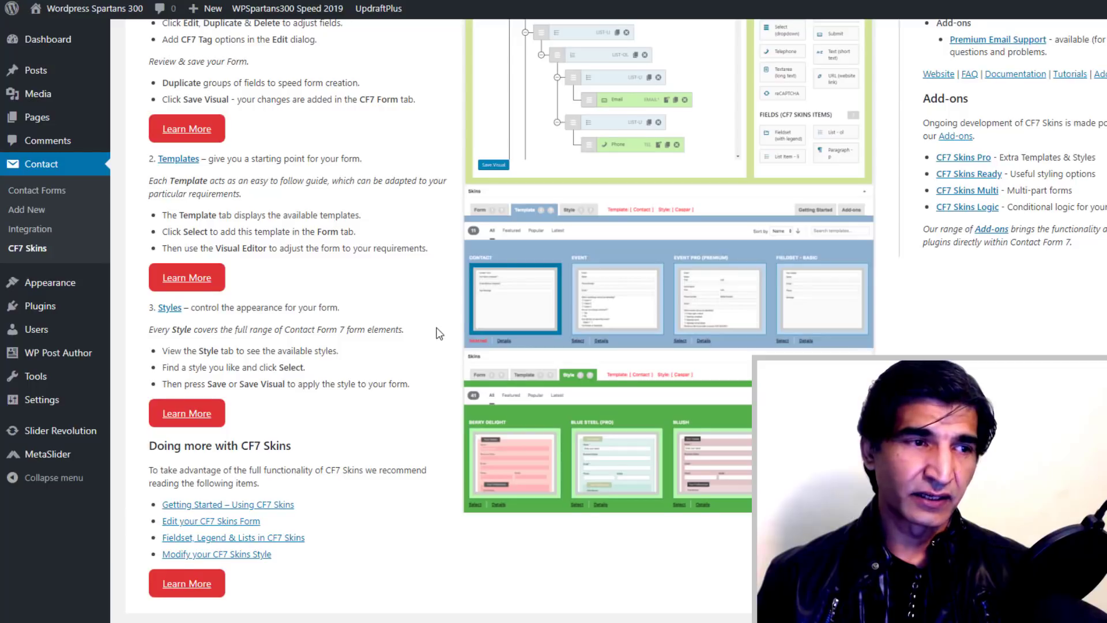
{"action": "scroll", "coordinate": [438, 333], "scroll_direction": "up", "scroll_amount": 3}
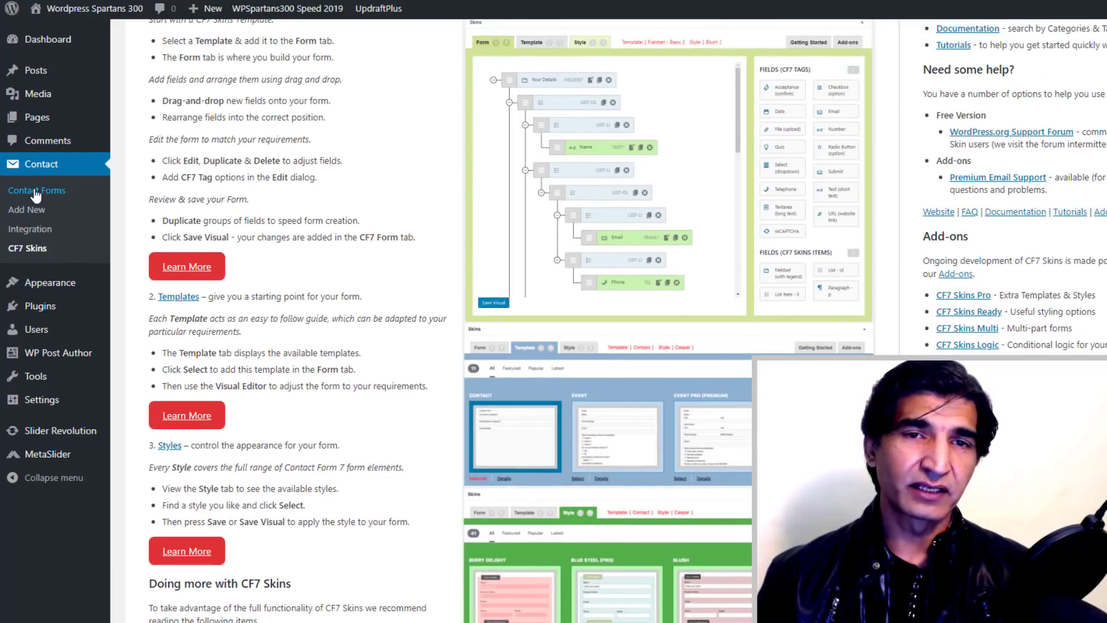
- Open Contact form 1 for editing and compare its form code with the visual editor in the Skins section
{"action": "left_click", "coordinate": [36, 192]}
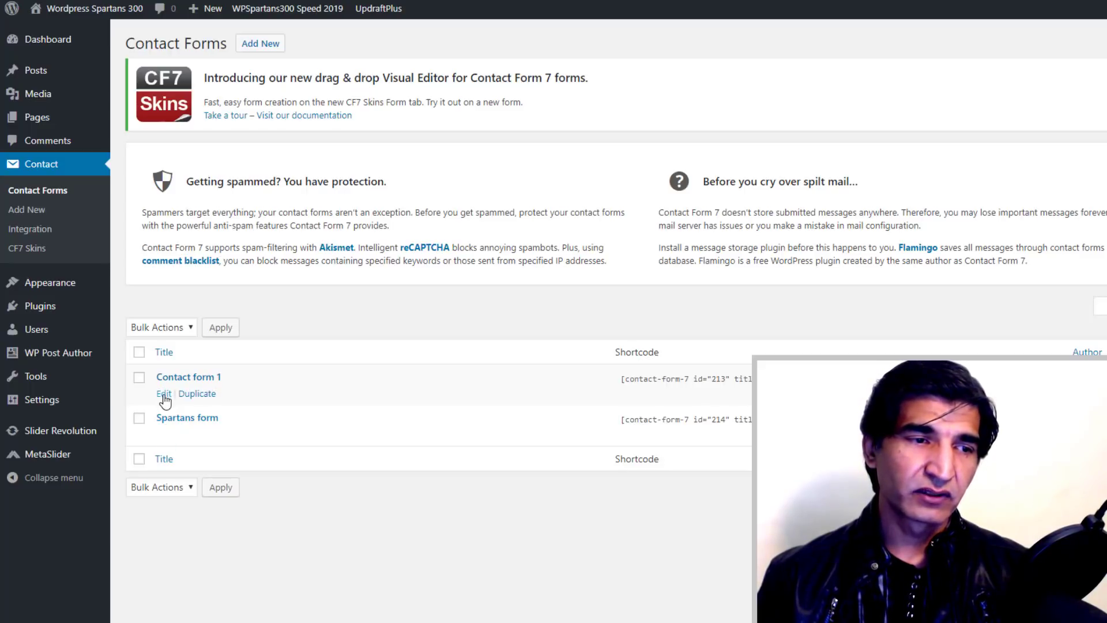
{"action": "left_click", "coordinate": [164, 394]}
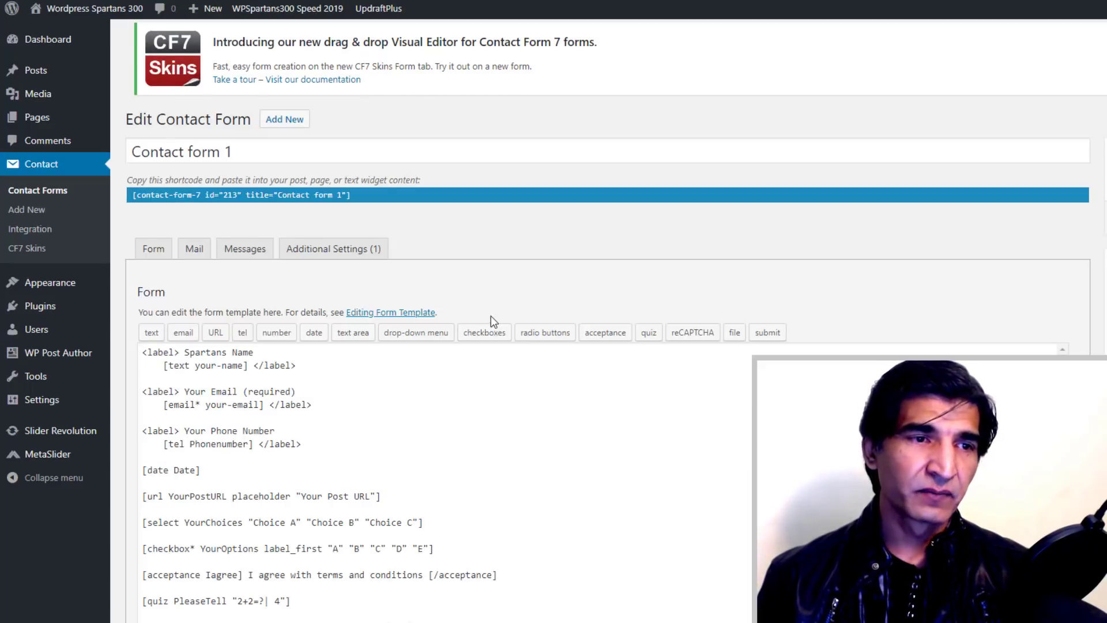
{"action": "scroll", "coordinate": [533, 272], "scroll_direction": "down", "scroll_amount": 8}
{"action": "scroll", "coordinate": [533, 271], "scroll_direction": "down", "scroll_amount": 5}
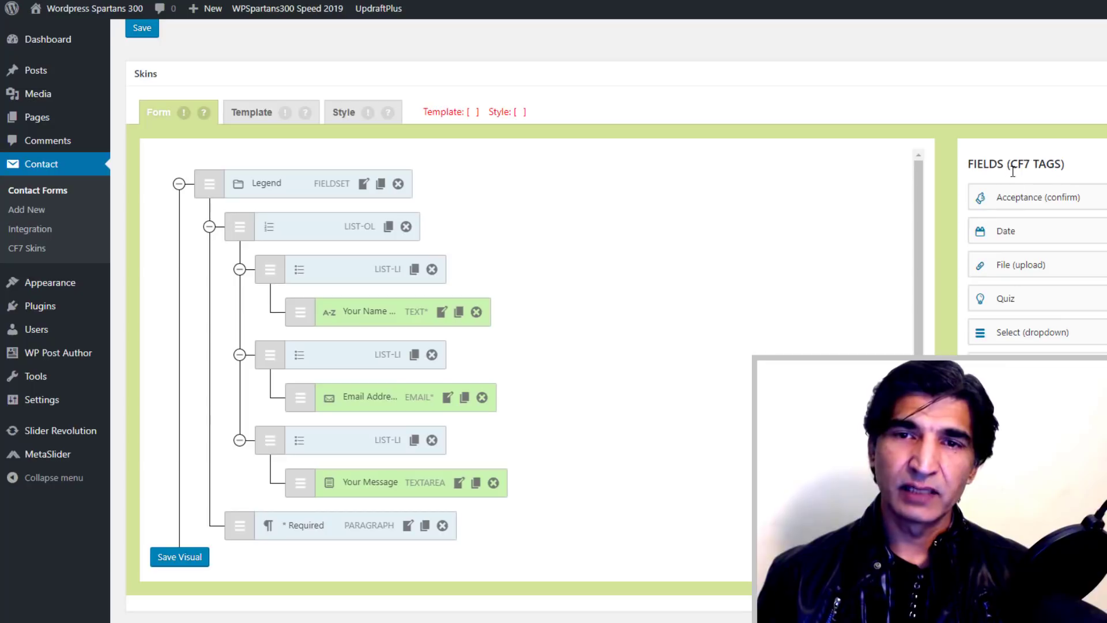
{"action": "scroll", "coordinate": [475, 313], "scroll_direction": "up", "scroll_amount": 4}
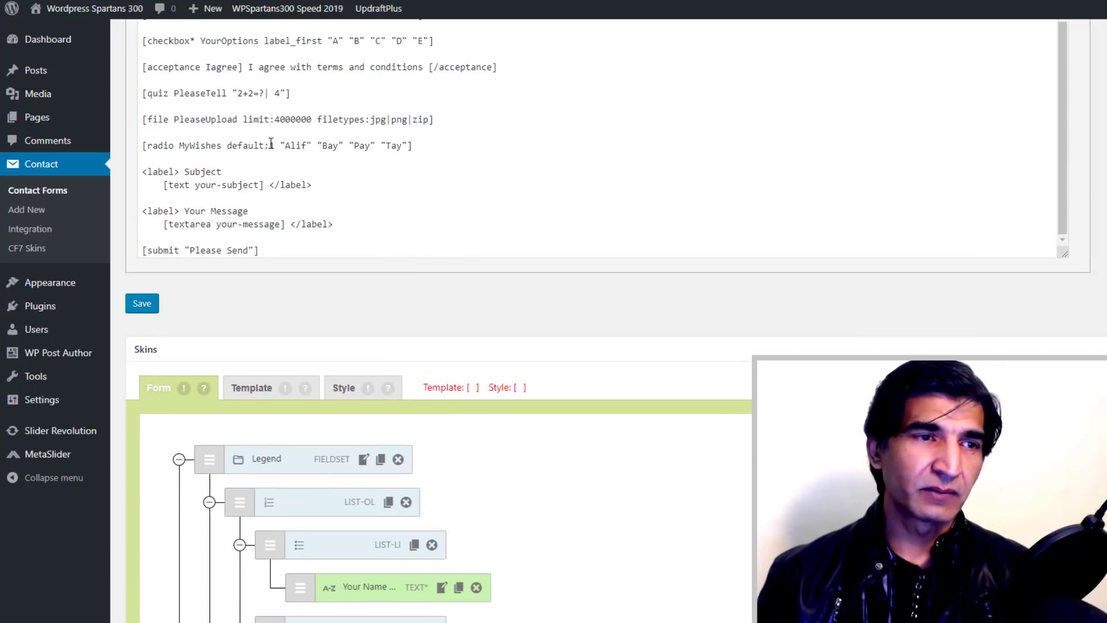
{"action": "scroll", "coordinate": [354, 218], "scroll_direction": "down", "scroll_amount": 4}
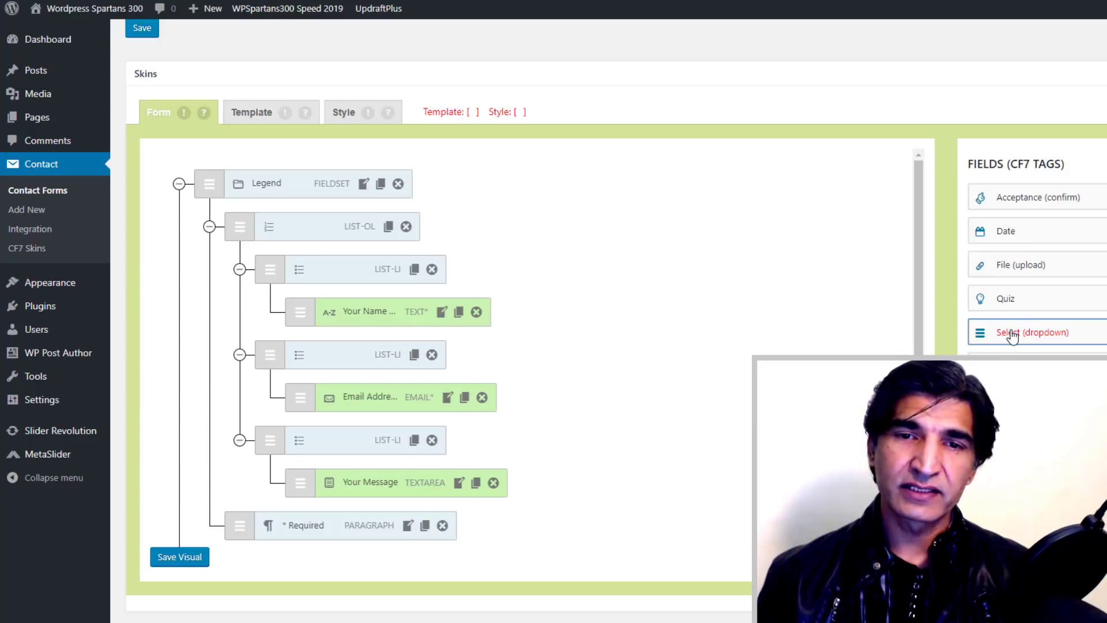
- Try to add a Select (dropdown) field to the form in the Skins visual editor and save the visual form
{"action": "left_click_drag", "start_coordinate": [1012, 334], "coordinate": [660, 361]}
{"action": "scroll", "coordinate": [336, 358], "scroll_direction": "down", "scroll_amount": 1}
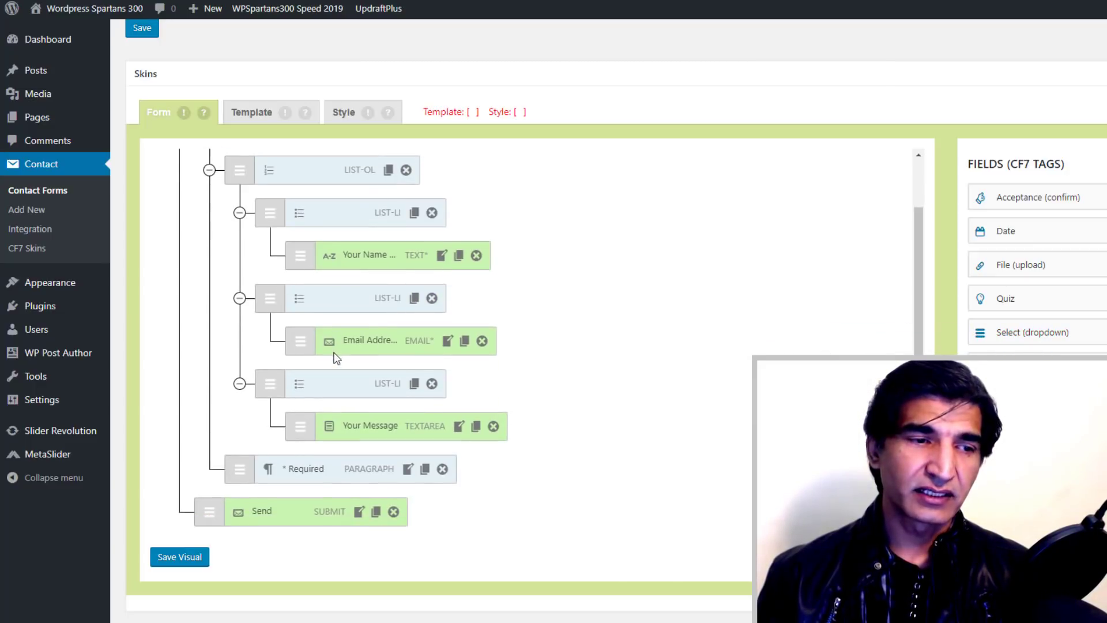
{"action": "left_click", "coordinate": [168, 558]}
- Browse the available CF7 Skins templates and apply the Event template to Contact form 1
{"action": "left_click", "coordinate": [261, 115]}
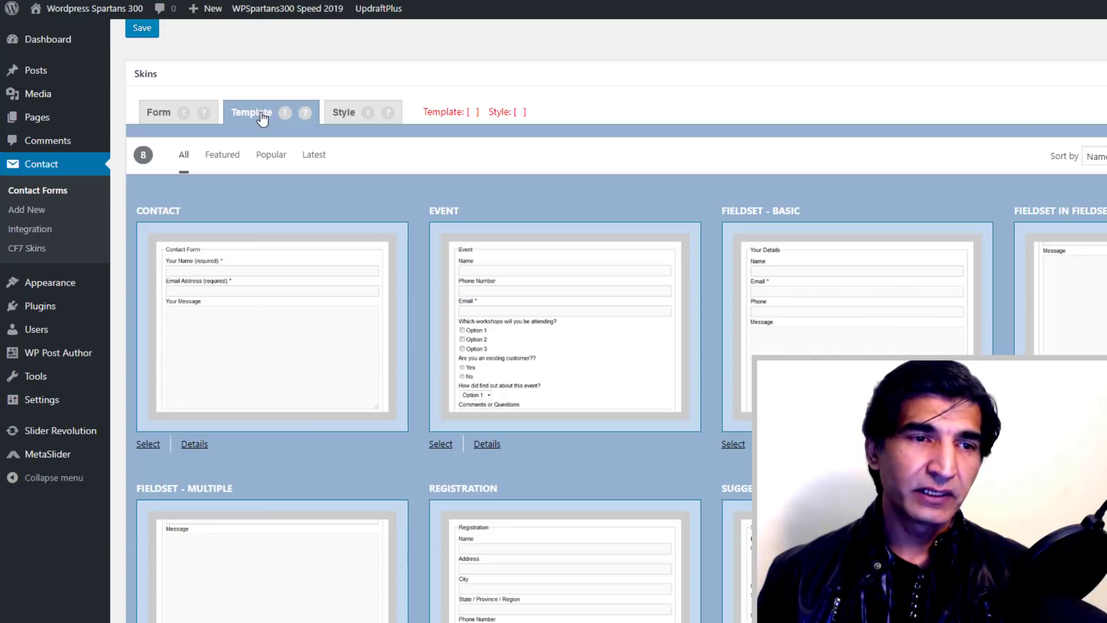
{"action": "scroll", "coordinate": [397, 234], "scroll_direction": "down", "scroll_amount": 3}
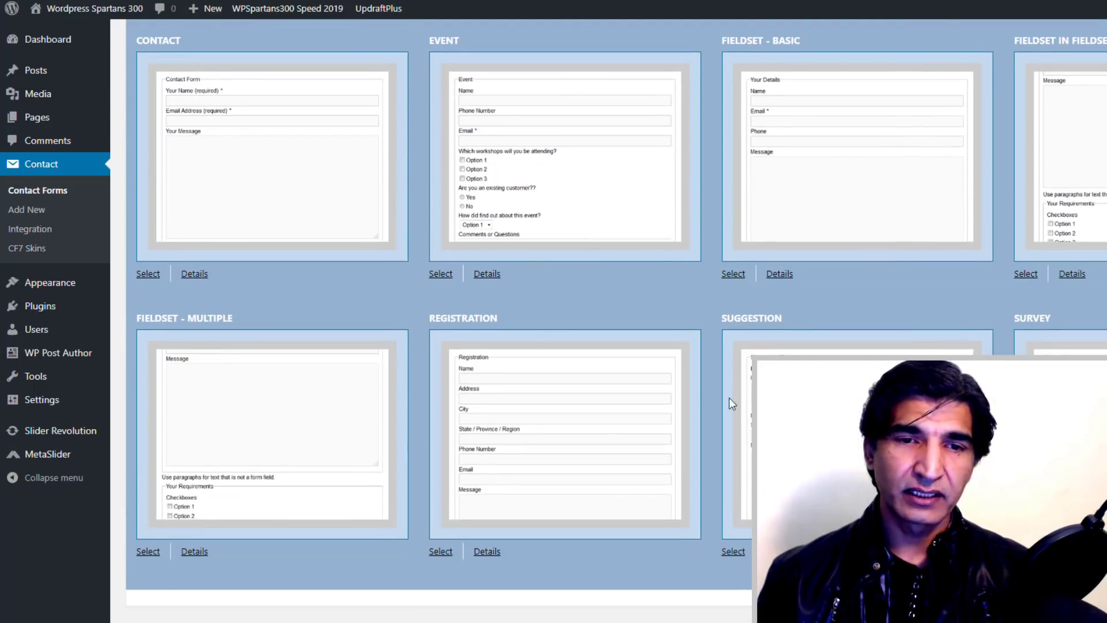
{"action": "scroll", "coordinate": [563, 292], "scroll_direction": "up", "scroll_amount": 1}
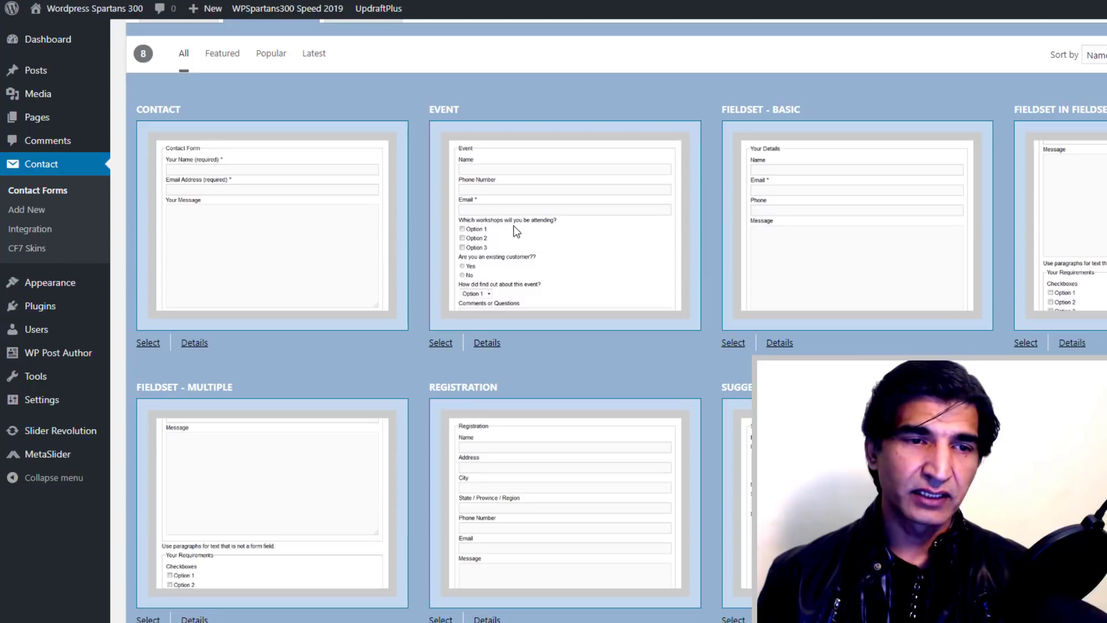
{"action": "left_click", "coordinate": [440, 343]}
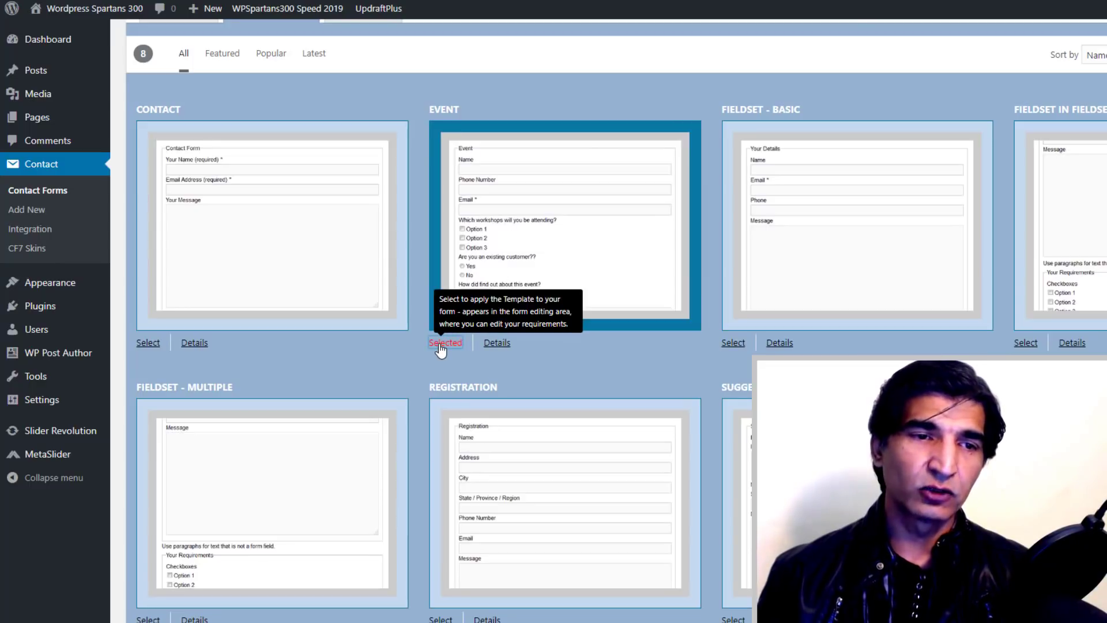
- Browse the CF7 Skins styles, apply the Cotton Candy style to Contact form 1 and save the form
{"action": "scroll", "coordinate": [676, 223], "scroll_direction": "up", "scroll_amount": 4}
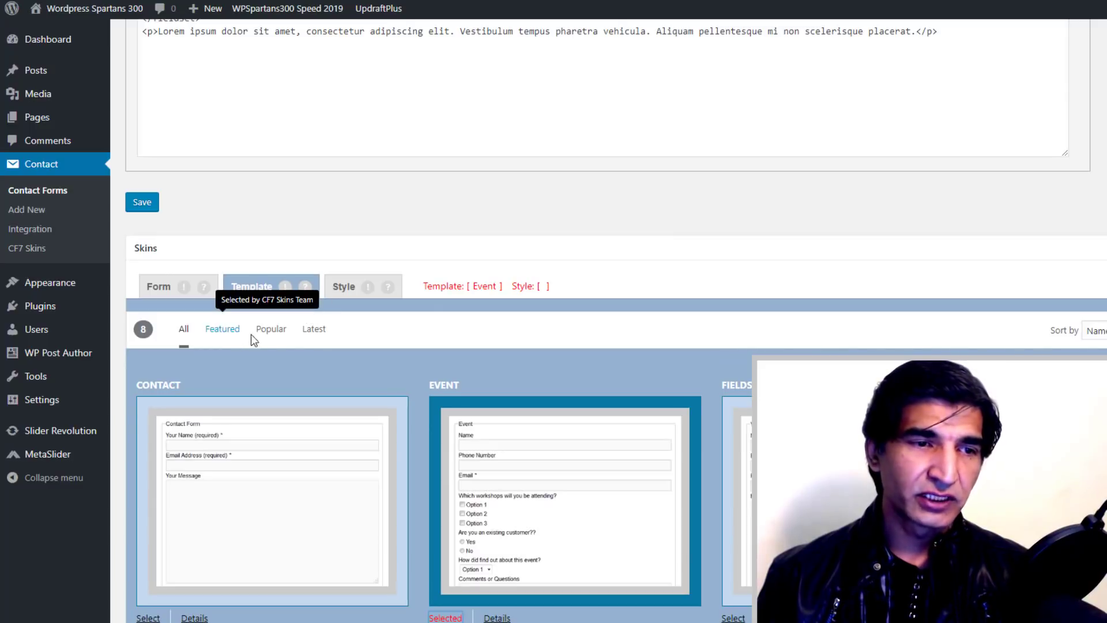
{"action": "left_click", "coordinate": [222, 328]}
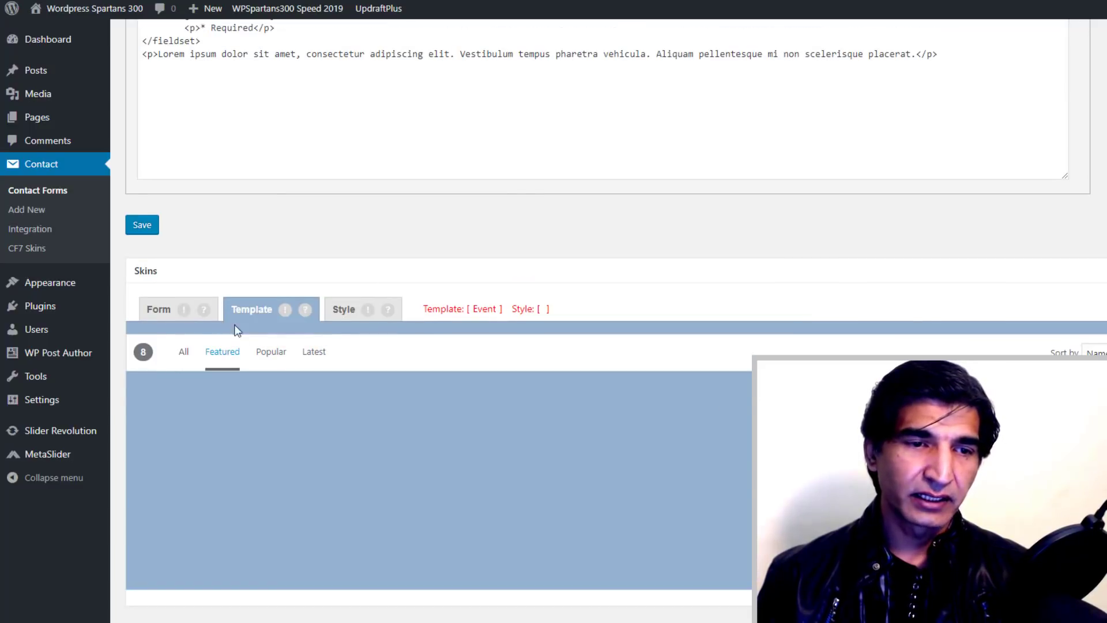
{"action": "left_click", "coordinate": [346, 294]}
{"action": "scroll", "coordinate": [478, 358], "scroll_direction": "down", "scroll_amount": 4}
{"action": "scroll", "coordinate": [479, 356], "scroll_direction": "down", "scroll_amount": 5}
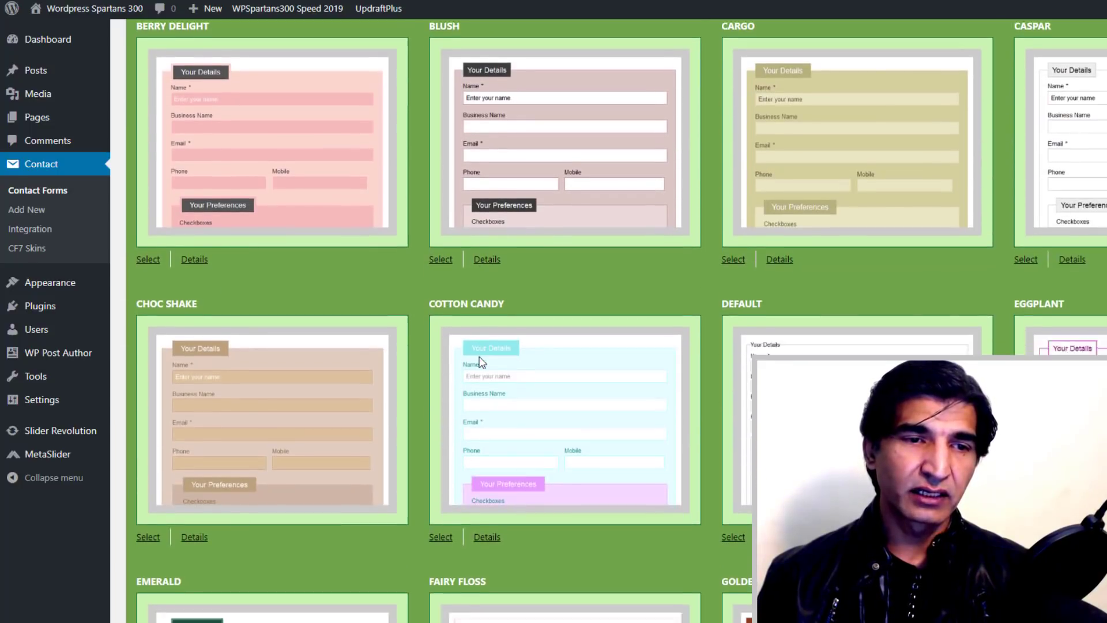
{"action": "left_click", "coordinate": [440, 414]}
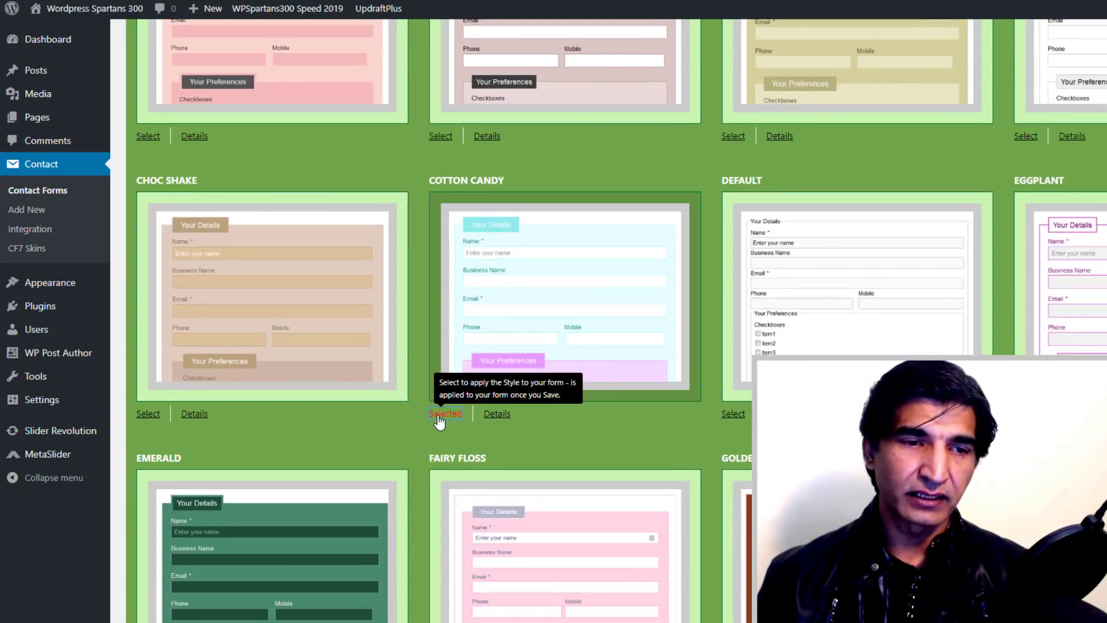
{"action": "scroll", "coordinate": [438, 414], "scroll_direction": "down", "scroll_amount": 10}
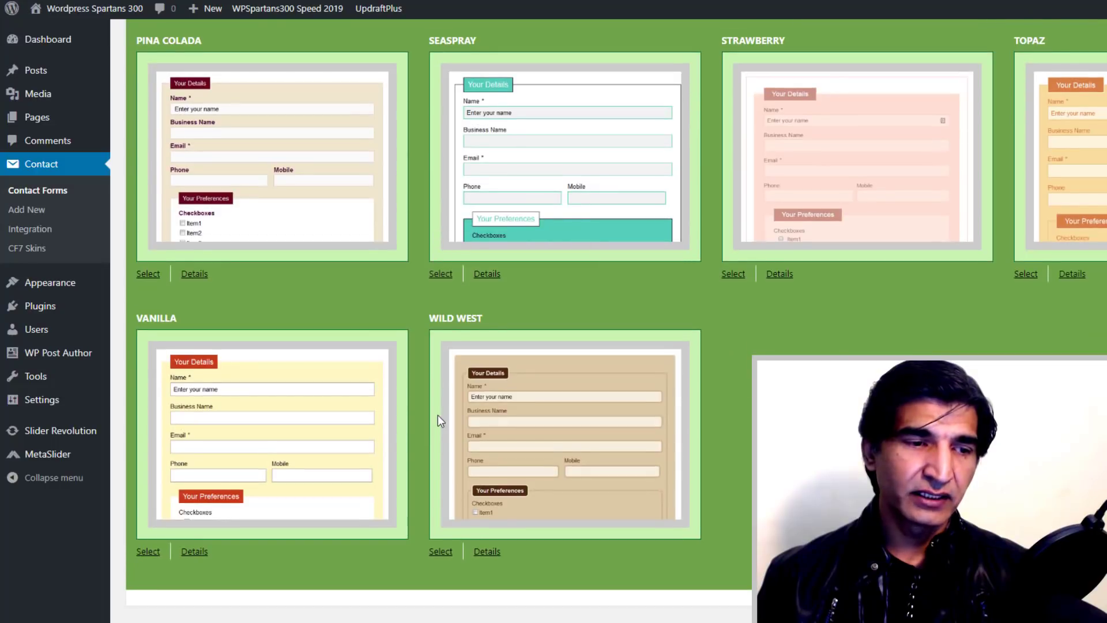
{"action": "scroll", "coordinate": [654, 371], "scroll_direction": "up", "scroll_amount": 20}
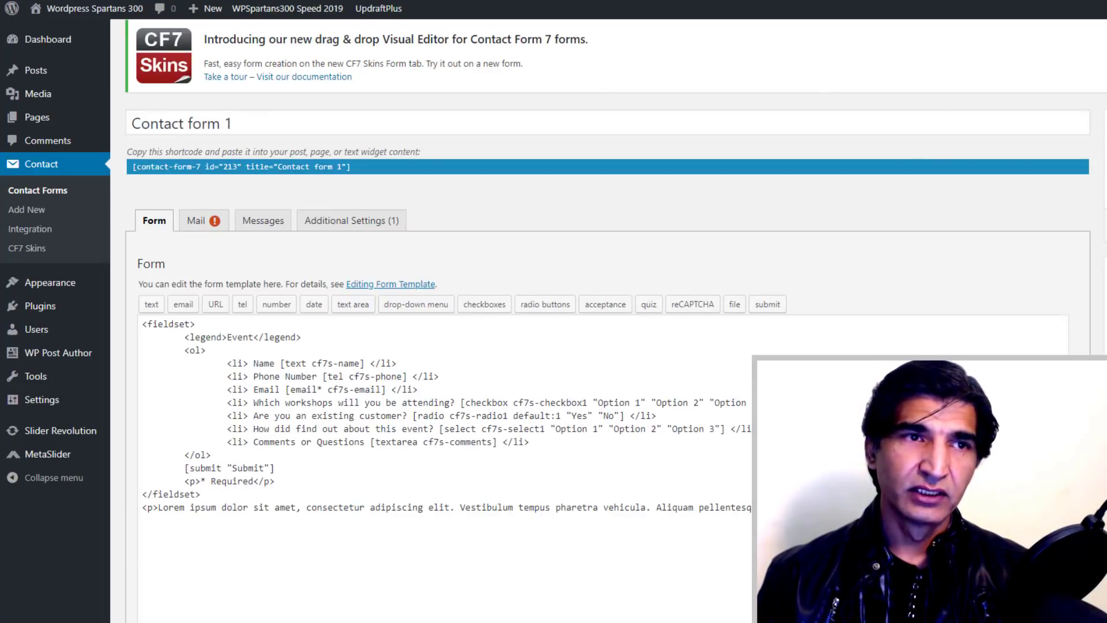
- Reload the Contact Form 7 Practice page, look over the restyled Event form and try submitting it empty
{"action": "key", "text": "ctrl+Tab"}
{"action": "scroll", "coordinate": [542, 278], "scroll_direction": "up", "scroll_amount": 4}
{"action": "scroll", "coordinate": [544, 282], "scroll_direction": "up", "scroll_amount": 2}
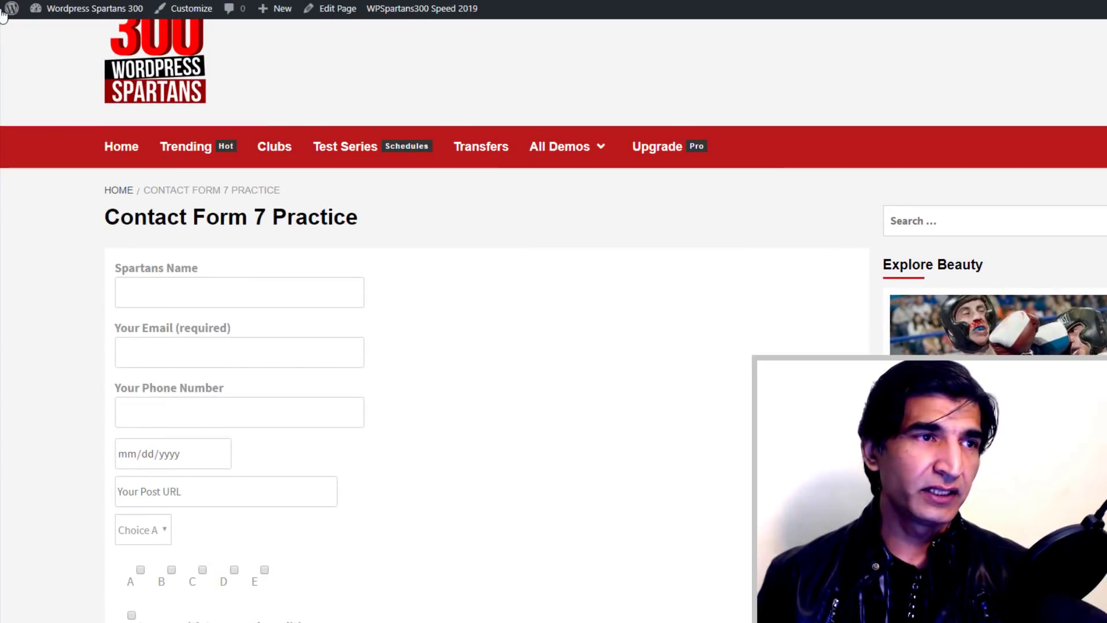
{"action": "key", "text": "F5"}
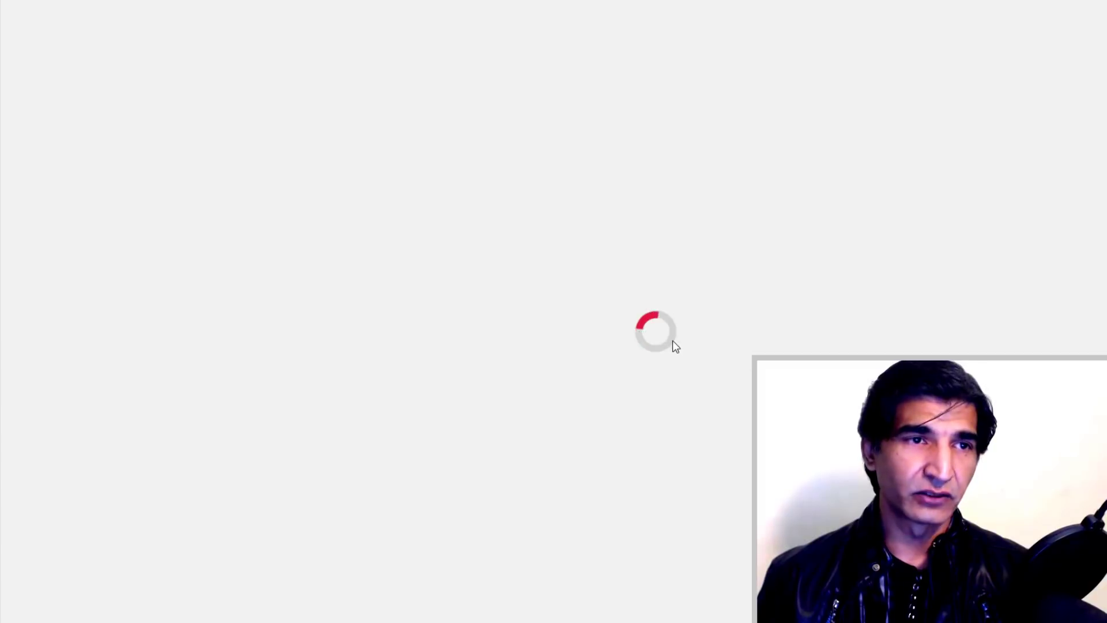
{"action": "scroll", "coordinate": [786, 325], "scroll_direction": "down", "scroll_amount": 3}
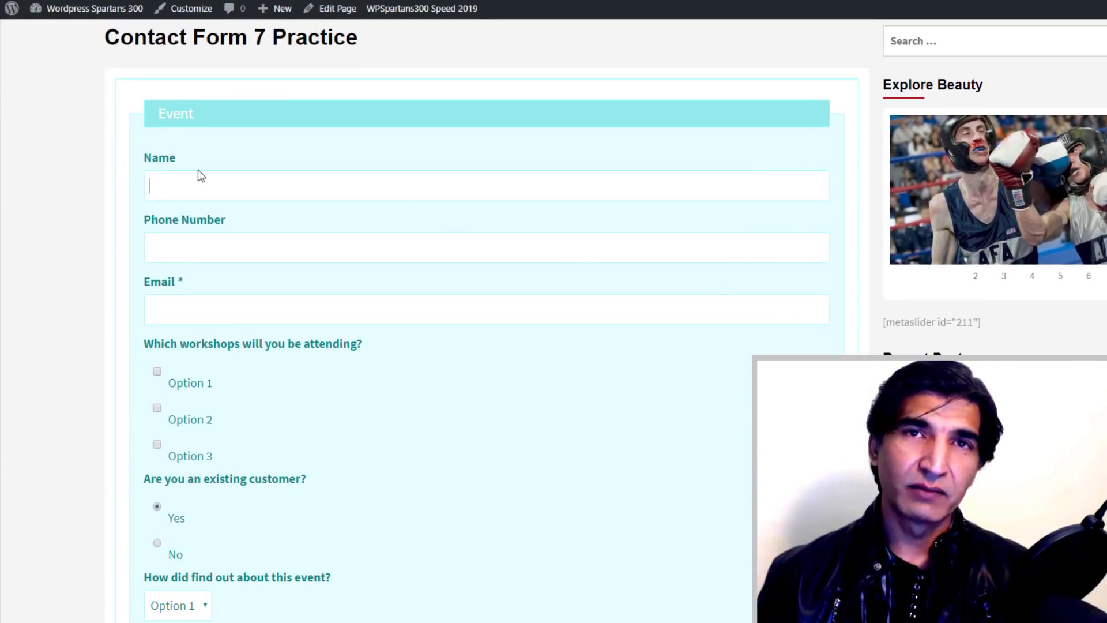
{"action": "scroll", "coordinate": [258, 229], "scroll_direction": "down", "scroll_amount": 3}
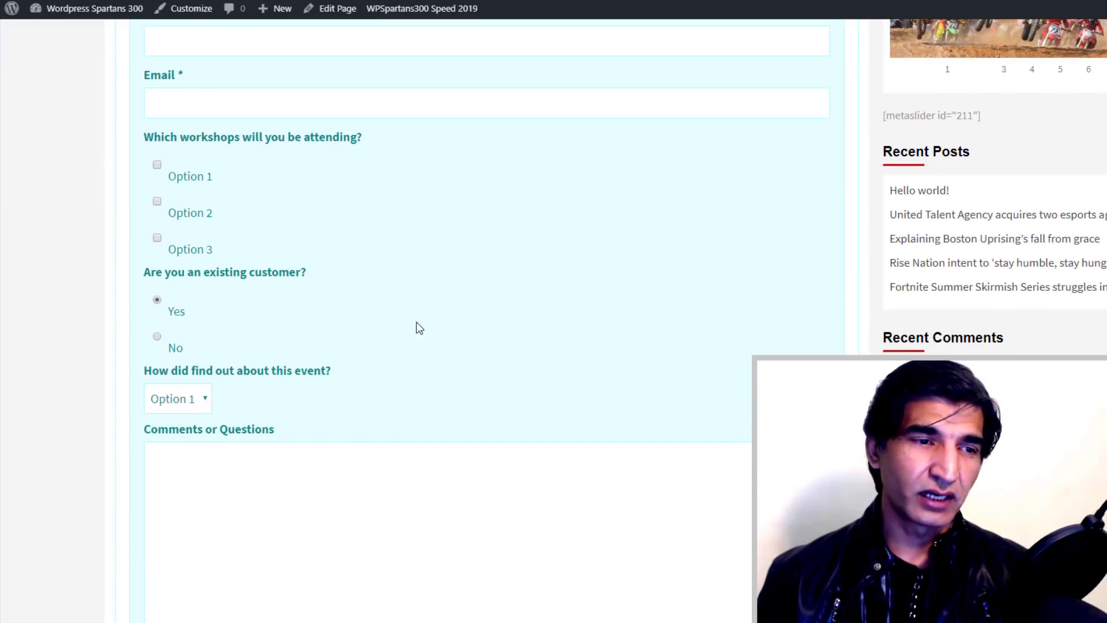
{"action": "scroll", "coordinate": [417, 321], "scroll_direction": "down", "scroll_amount": 3}
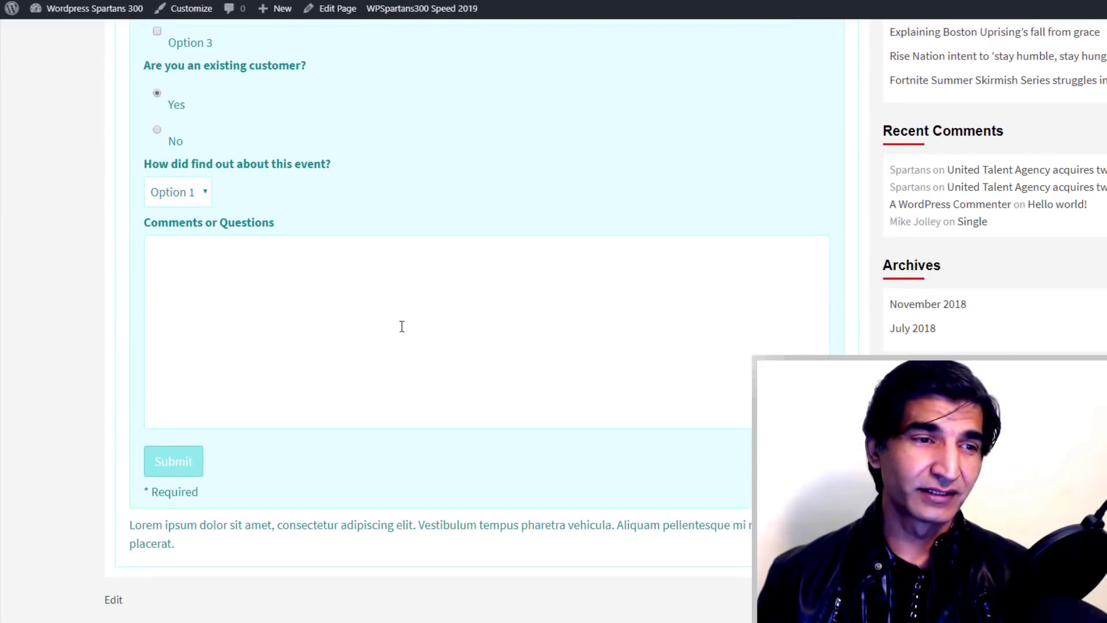
{"action": "left_click", "coordinate": [173, 468]}
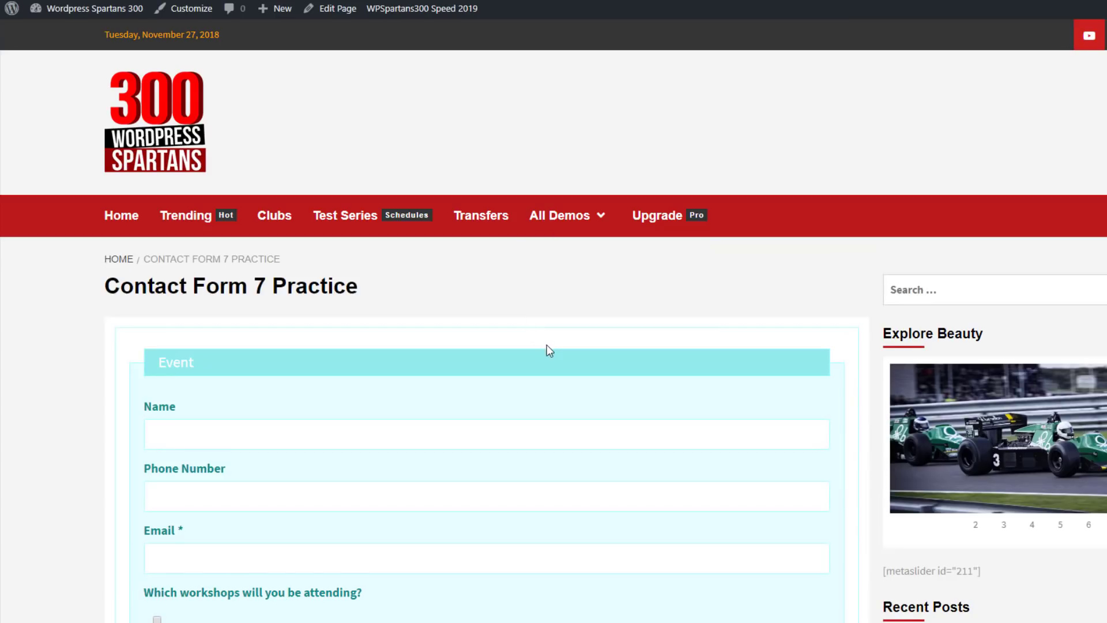
{"action": "scroll", "coordinate": [549, 351], "scroll_direction": "down", "scroll_amount": 2}
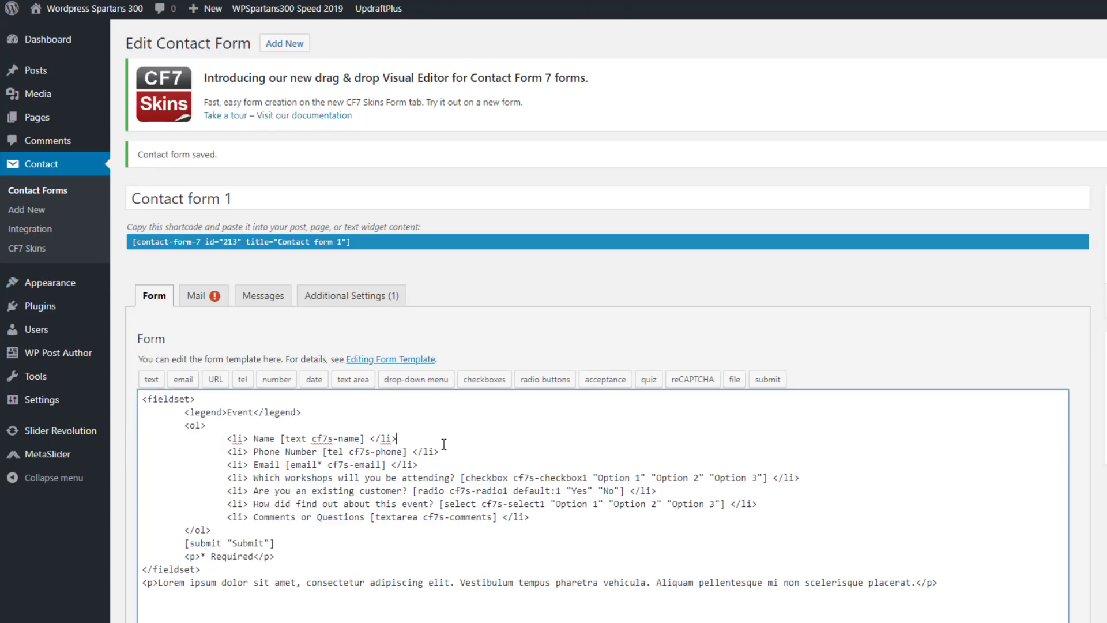
- Change the CF7 Skins style of Contact form 1 to Magnum and save the form
{"action": "scroll", "coordinate": [558, 270], "scroll_direction": "down", "scroll_amount": 5}
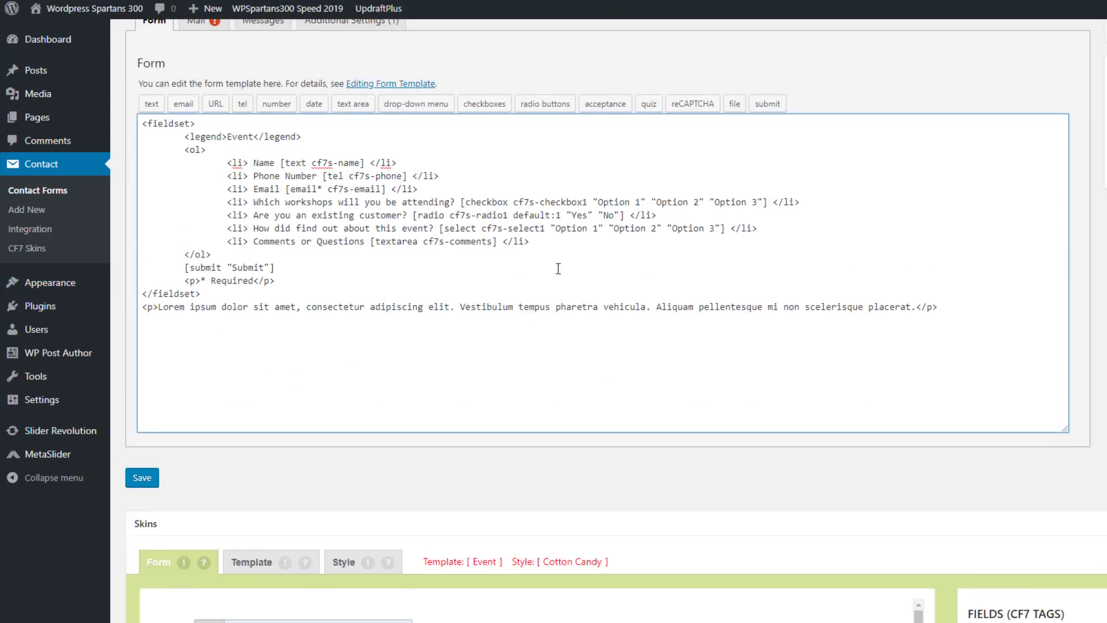
{"action": "scroll", "coordinate": [559, 270], "scroll_direction": "down", "scroll_amount": 7}
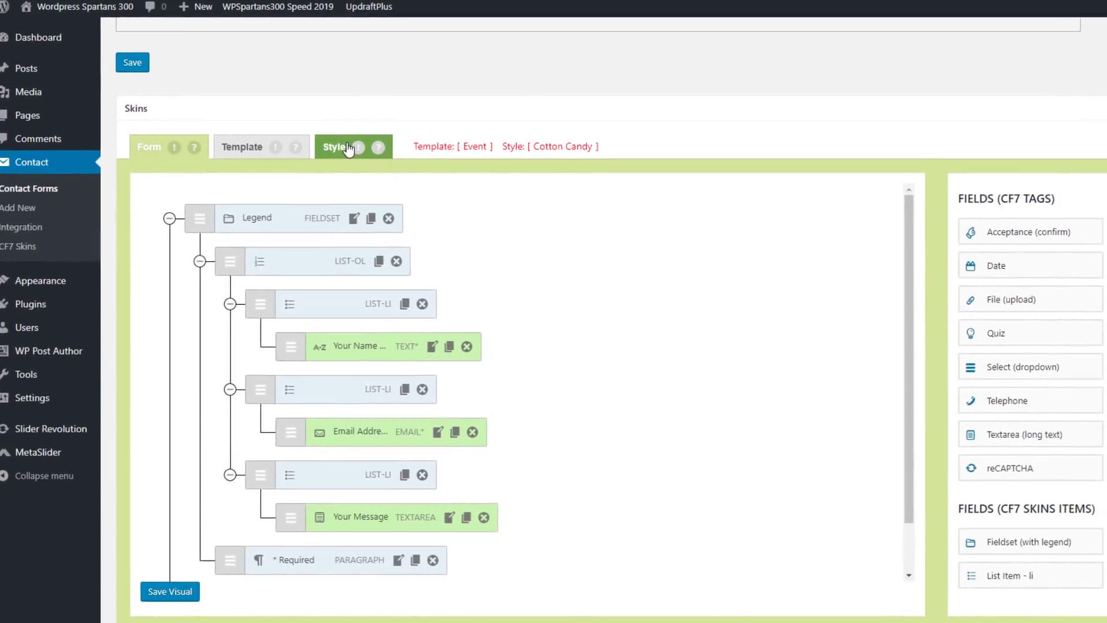
{"action": "left_click", "coordinate": [349, 149]}
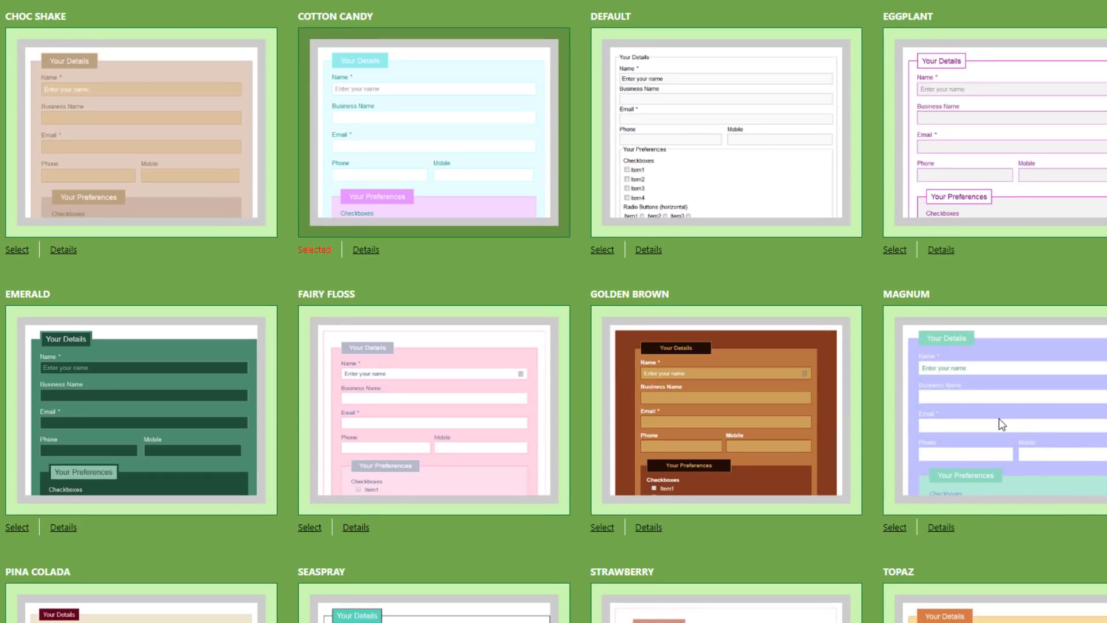
{"action": "left_click", "coordinate": [896, 528]}
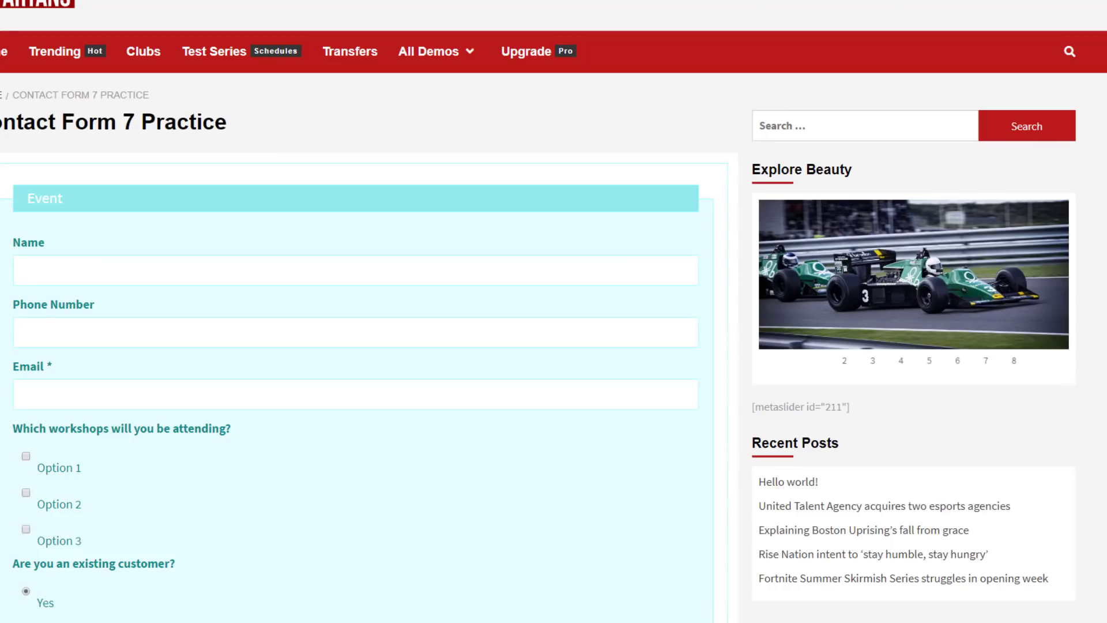
- Reload the practice page and check the Magnum styling on the form's fields, options and submit button
{"action": "key", "text": "F5"}
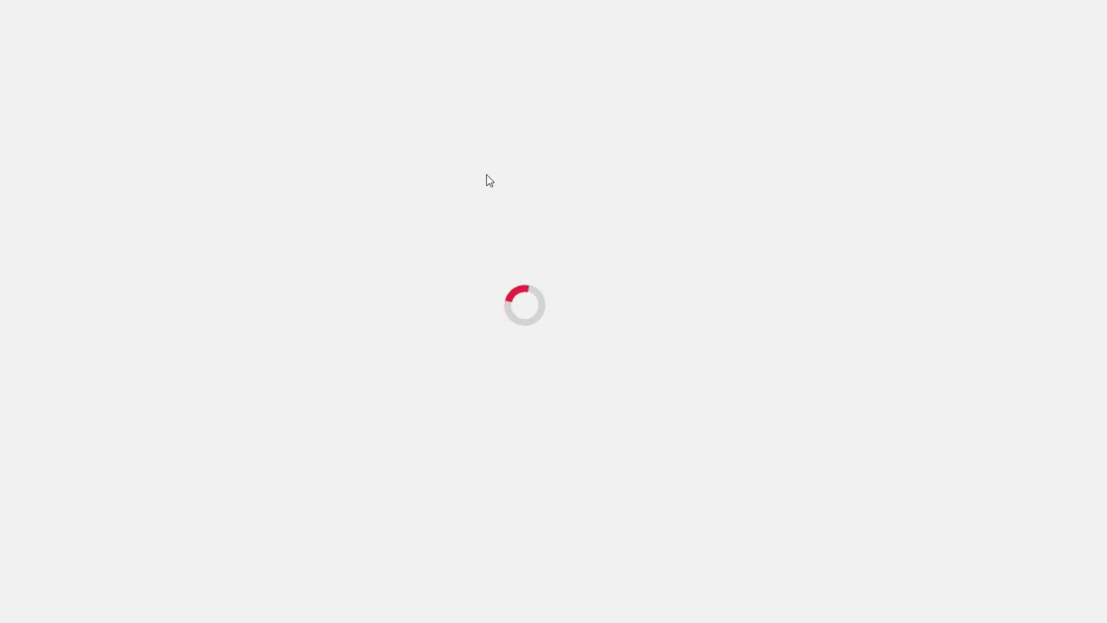
{"action": "scroll", "coordinate": [229, 213], "scroll_direction": "down", "scroll_amount": 3}
{"action": "left_click", "coordinate": [101, 214]}
{"action": "left_click", "coordinate": [91, 157]}
{"action": "left_click", "coordinate": [96, 94]}
{"action": "scroll", "coordinate": [118, 290], "scroll_direction": "down", "scroll_amount": 3}
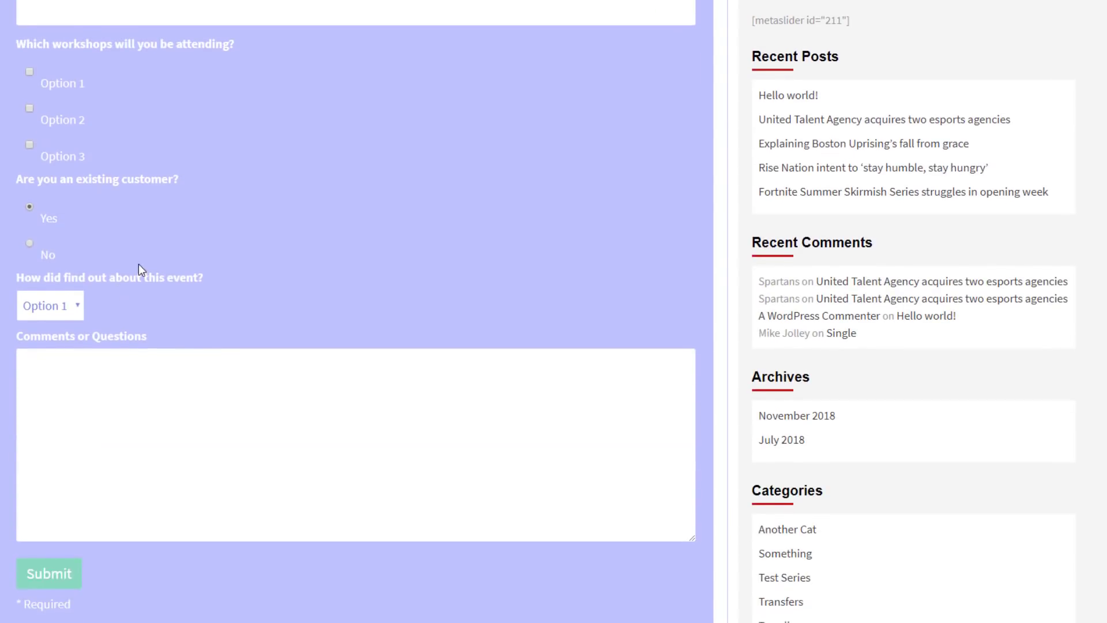
{"action": "scroll", "coordinate": [138, 268], "scroll_direction": "down", "scroll_amount": 5}
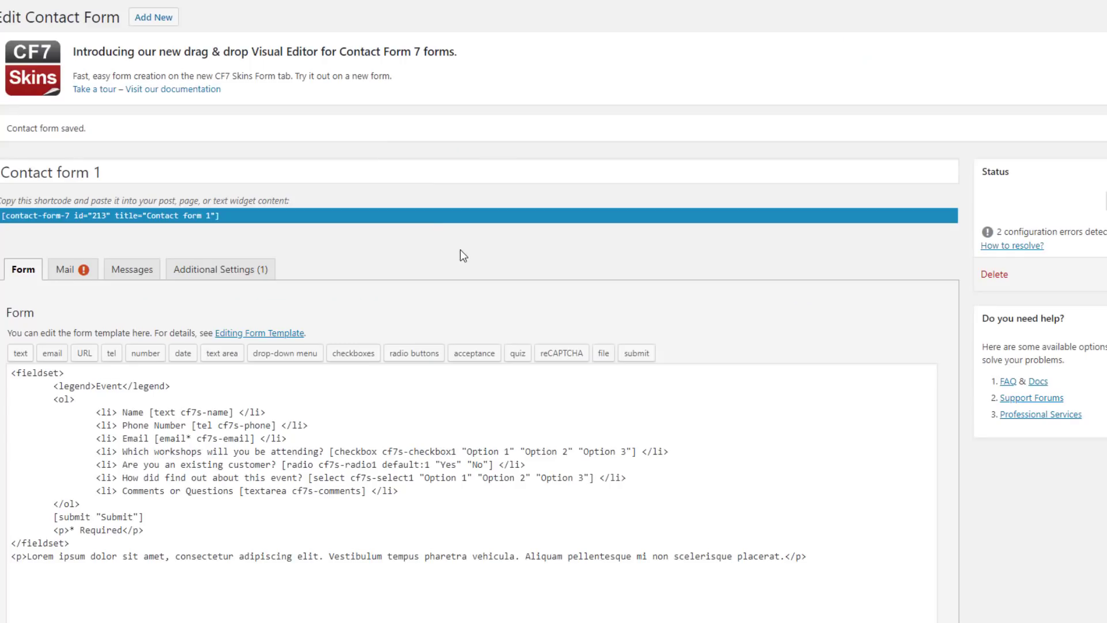
- Switch the CF7 Skins style of Contact form 1 to Pina Colada and save the form
{"action": "scroll", "coordinate": [460, 249], "scroll_direction": "down", "scroll_amount": 15}
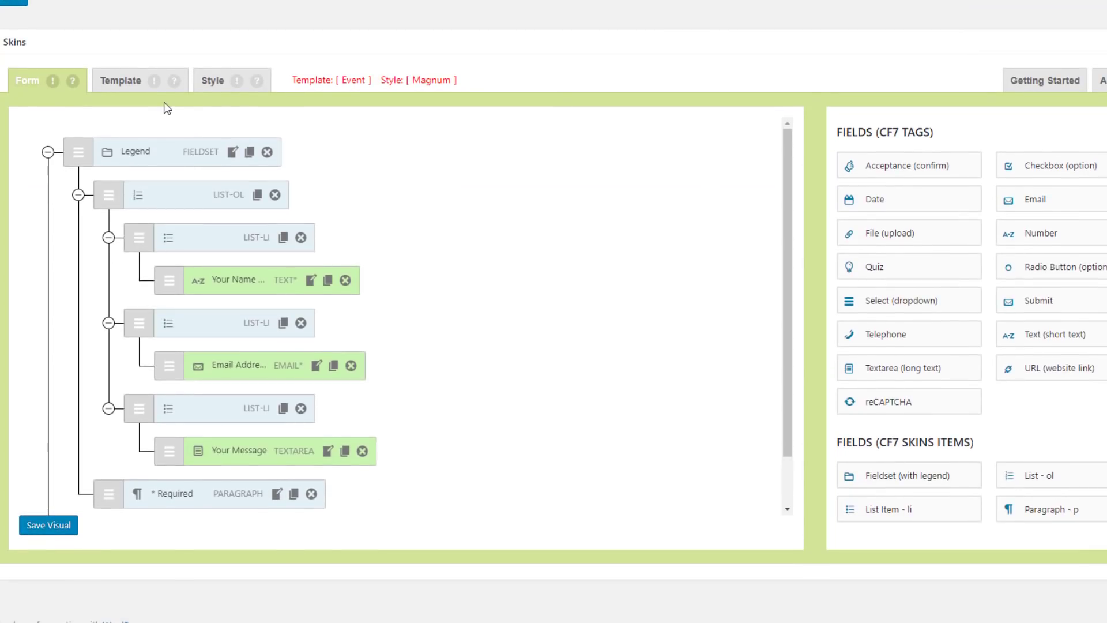
{"action": "left_click", "coordinate": [221, 87]}
{"action": "scroll", "coordinate": [358, 265], "scroll_direction": "down", "scroll_amount": 7}
{"action": "scroll", "coordinate": [375, 276], "scroll_direction": "down", "scroll_amount": 5}
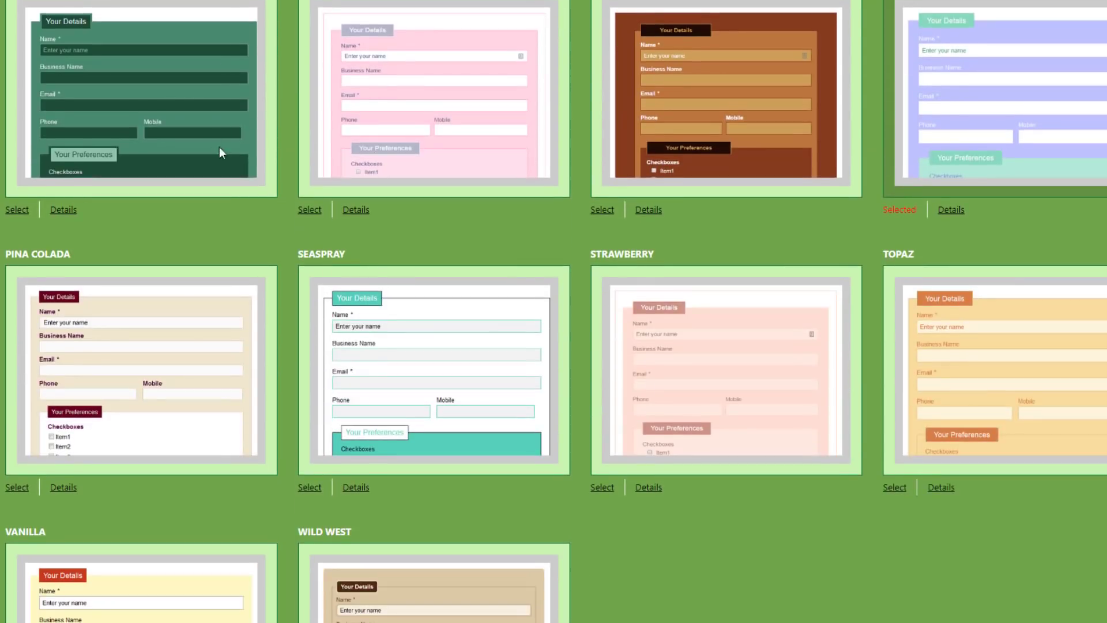
{"action": "left_click", "coordinate": [18, 212]}
{"action": "left_click", "coordinate": [15, 487]}
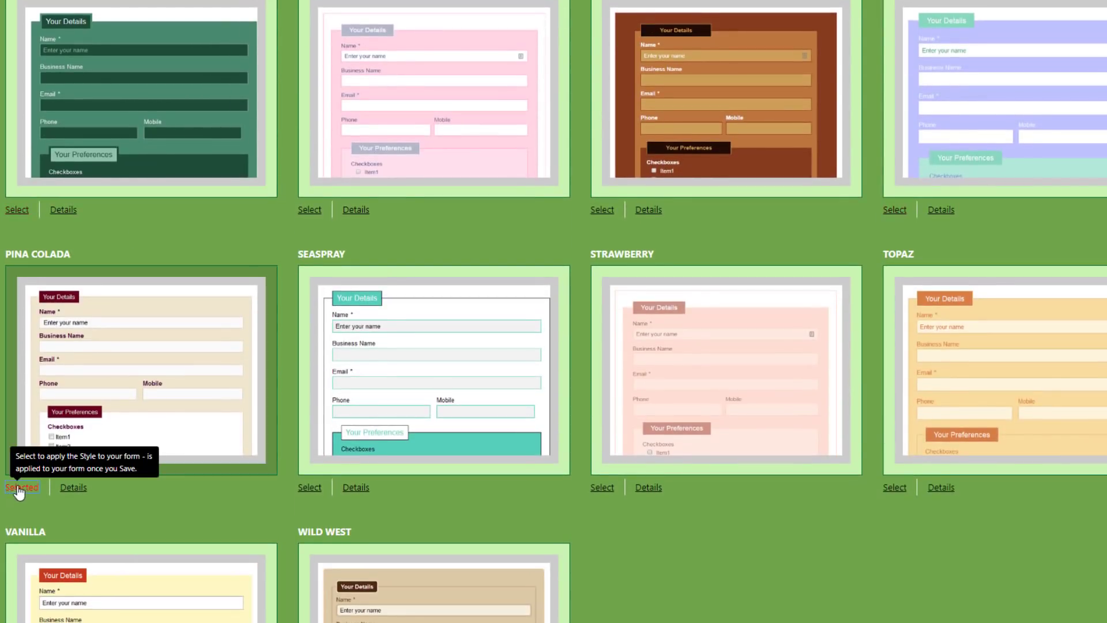
{"action": "scroll", "coordinate": [866, 224], "scroll_direction": "up", "scroll_amount": 20}
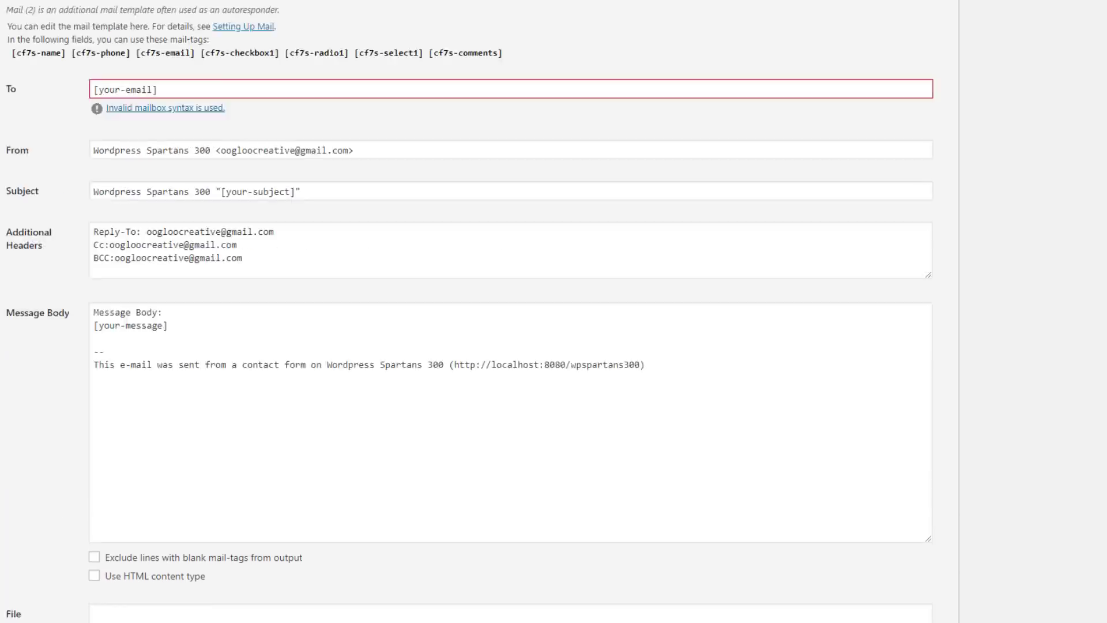
{"action": "scroll", "coordinate": [554, 311], "scroll_direction": "up", "scroll_amount": 8}
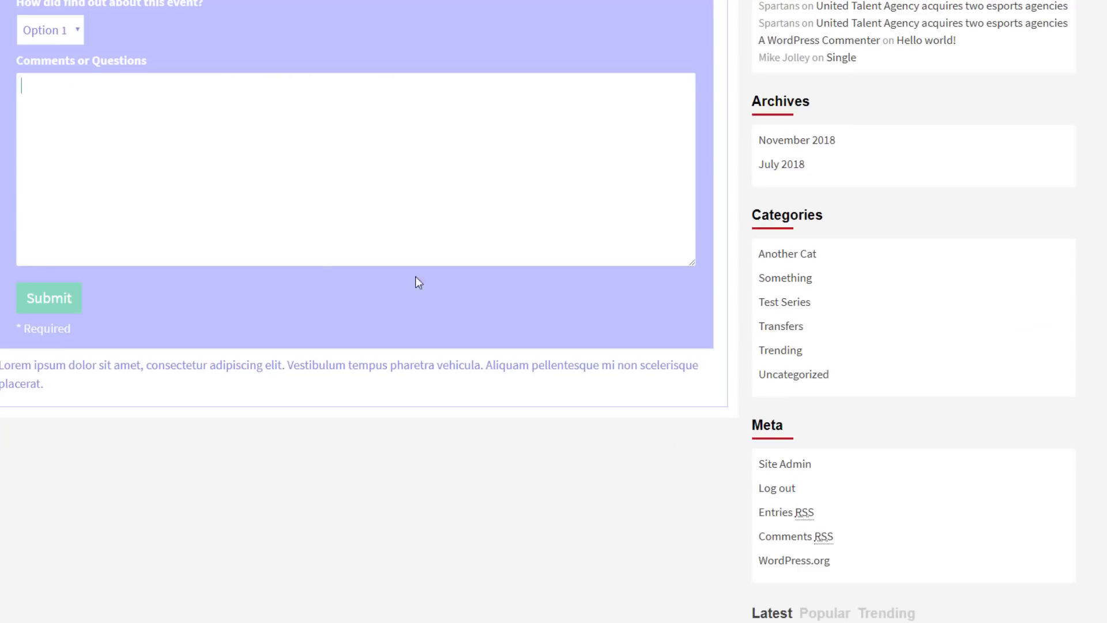
- Reload the practice page and review the Event form in the Pina Colada style from end to start
{"action": "key", "text": "F5"}
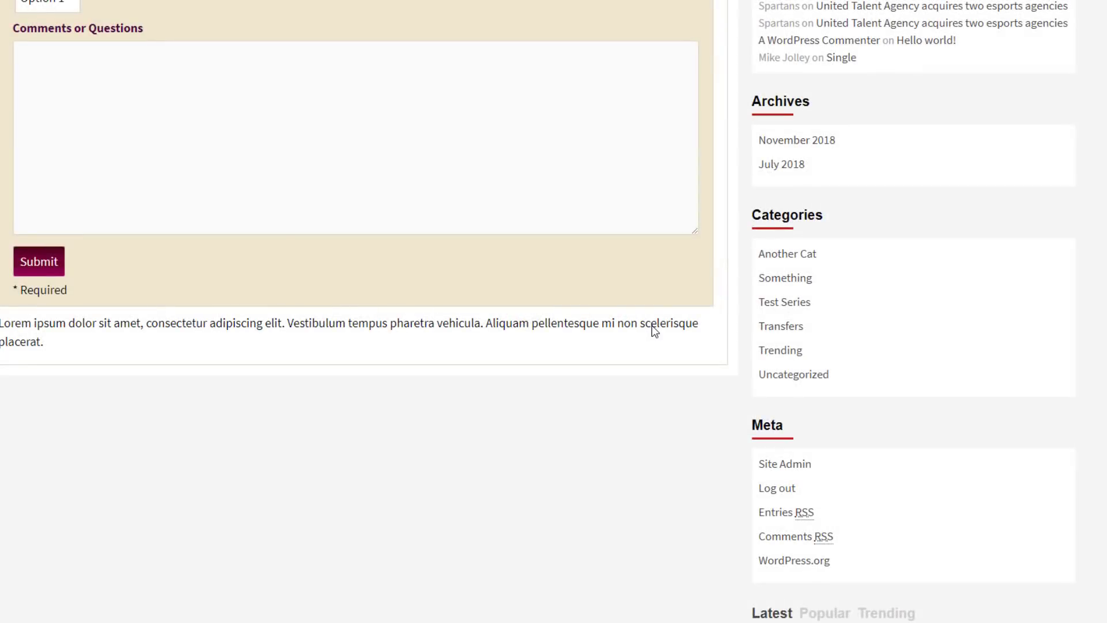
{"action": "scroll", "coordinate": [654, 332], "scroll_direction": "up", "scroll_amount": 2}
{"action": "scroll", "coordinate": [362, 336], "scroll_direction": "up", "scroll_amount": 10}
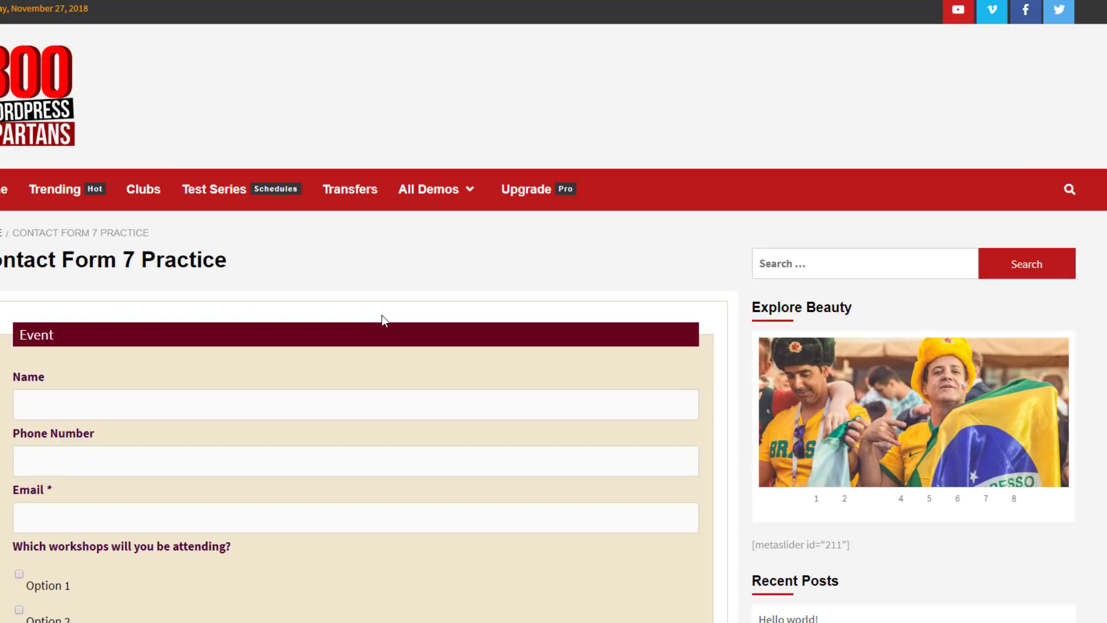
{"action": "scroll", "coordinate": [381, 315], "scroll_direction": "down", "scroll_amount": 4}
{"action": "scroll", "coordinate": [382, 314], "scroll_direction": "up", "scroll_amount": 3}
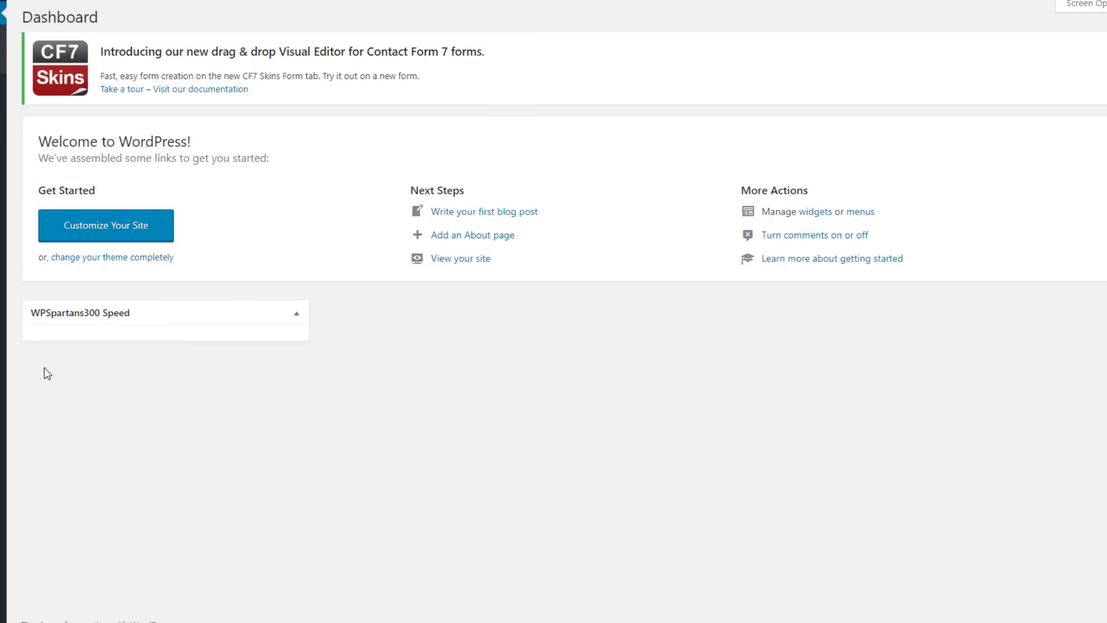
- Search the plugin directory for "smtp", then install and activate WP Mail SMTP by WPForms
{"action": "mouse_move", "coordinate": [68, 245]}
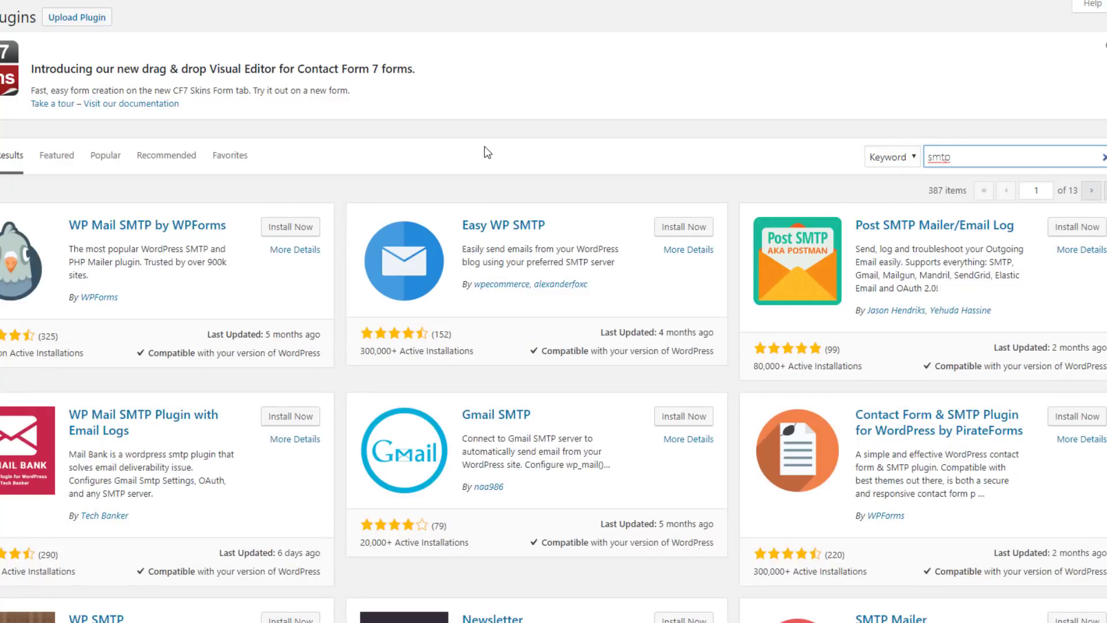
{"action": "scroll", "coordinate": [537, 238], "scroll_direction": "down", "scroll_amount": 3}
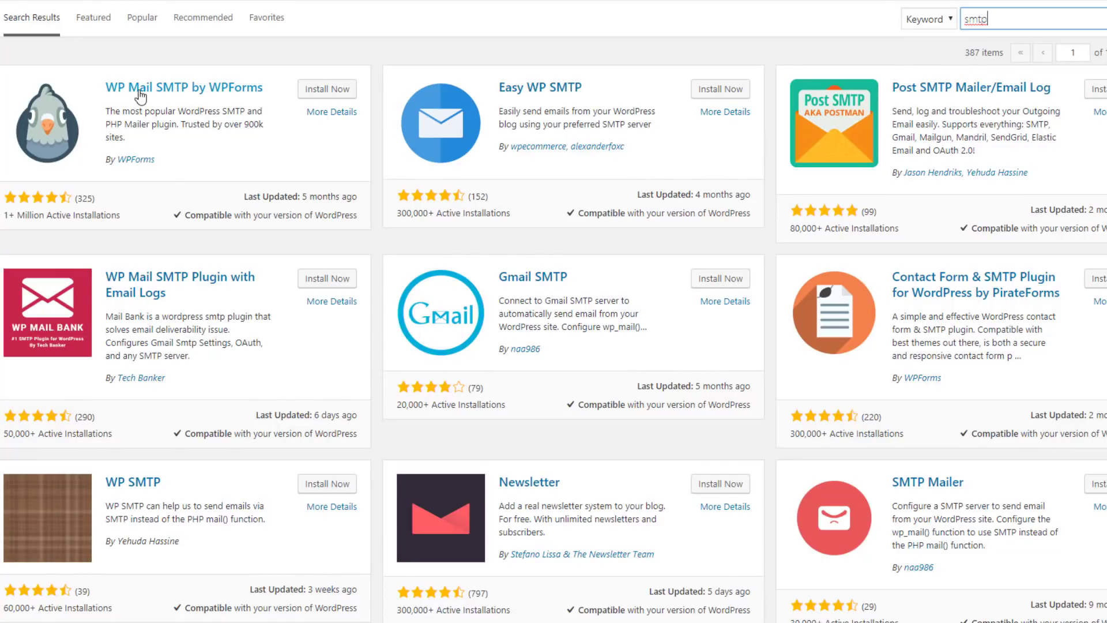
{"action": "left_click", "coordinate": [325, 93]}
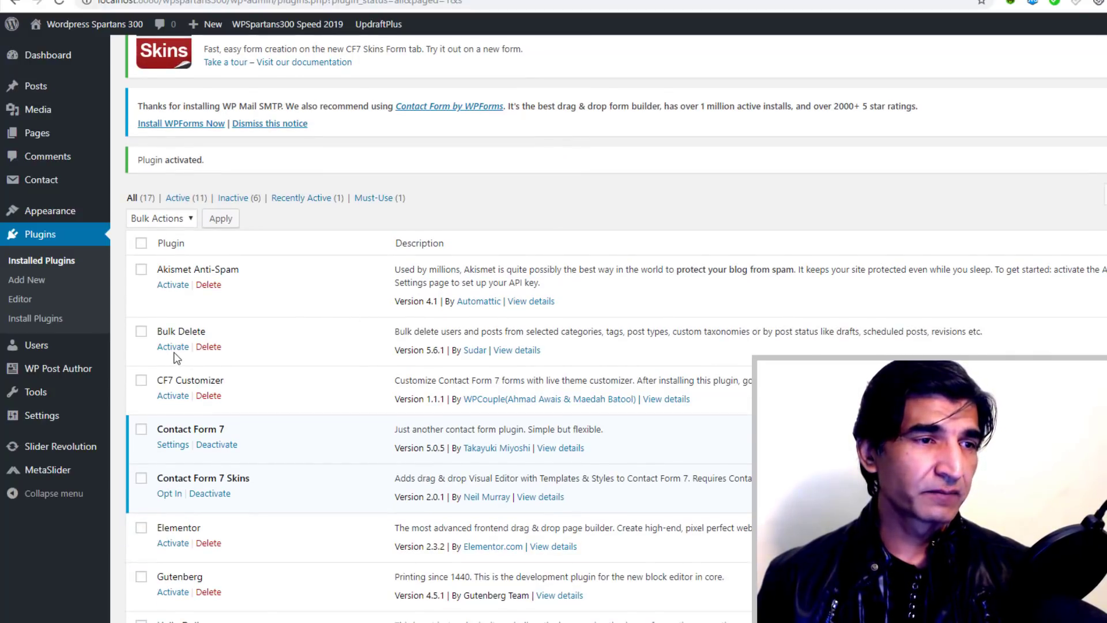
- Find WP Mail SMTP among the installed plugins and open its settings page
{"action": "scroll", "coordinate": [237, 326], "scroll_direction": "down", "scroll_amount": 8}
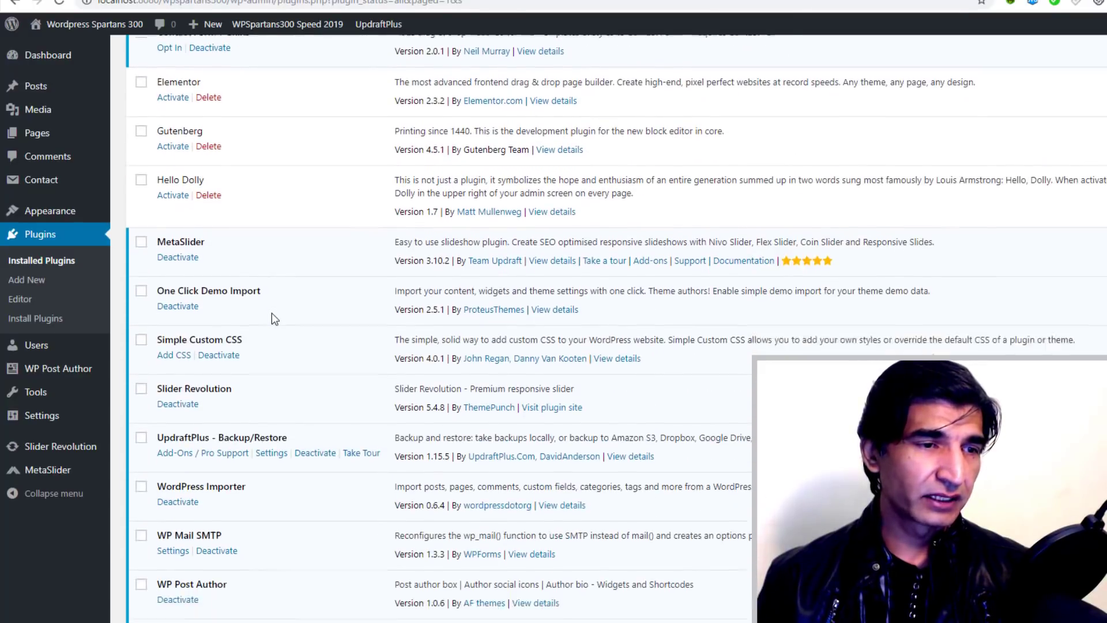
{"action": "scroll", "coordinate": [271, 312], "scroll_direction": "down", "scroll_amount": 1}
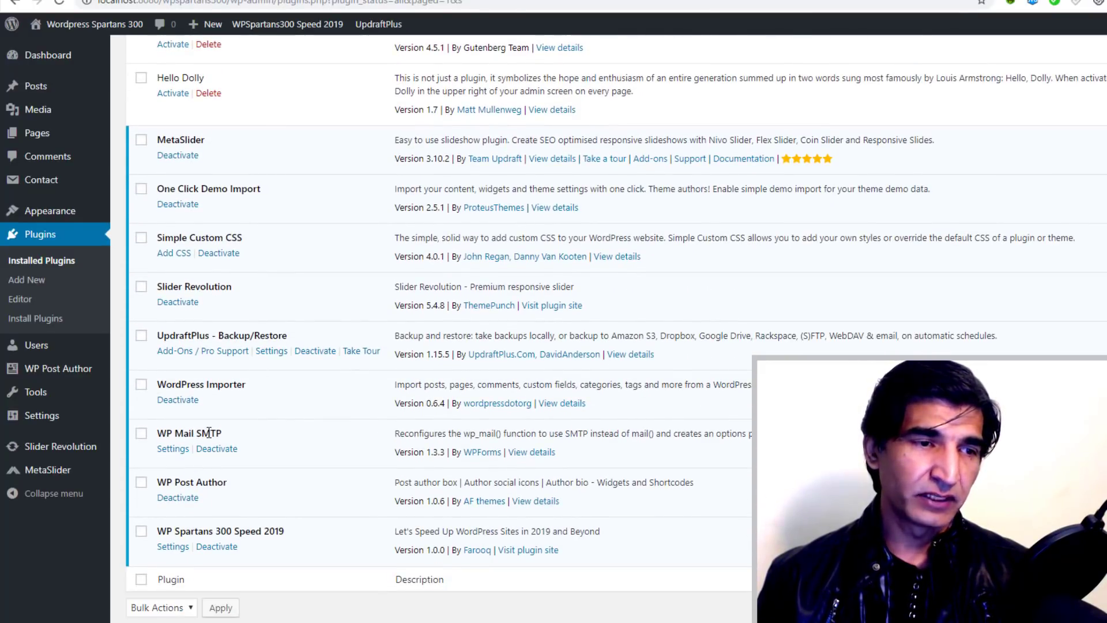
{"action": "mouse_move", "coordinate": [72, 417]}
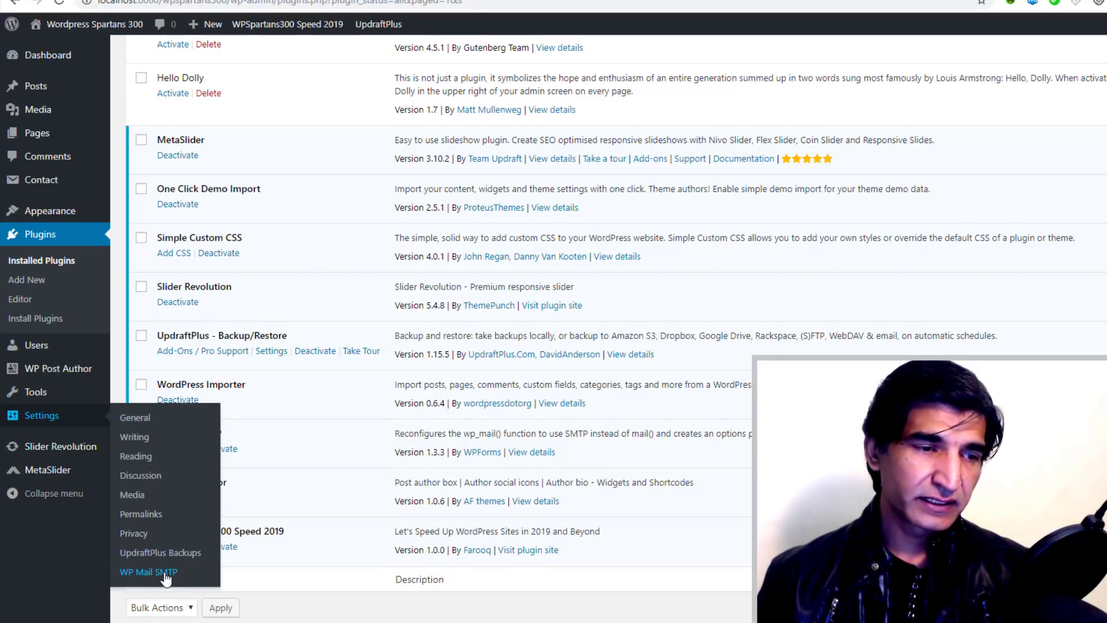
{"action": "left_click", "coordinate": [167, 452]}
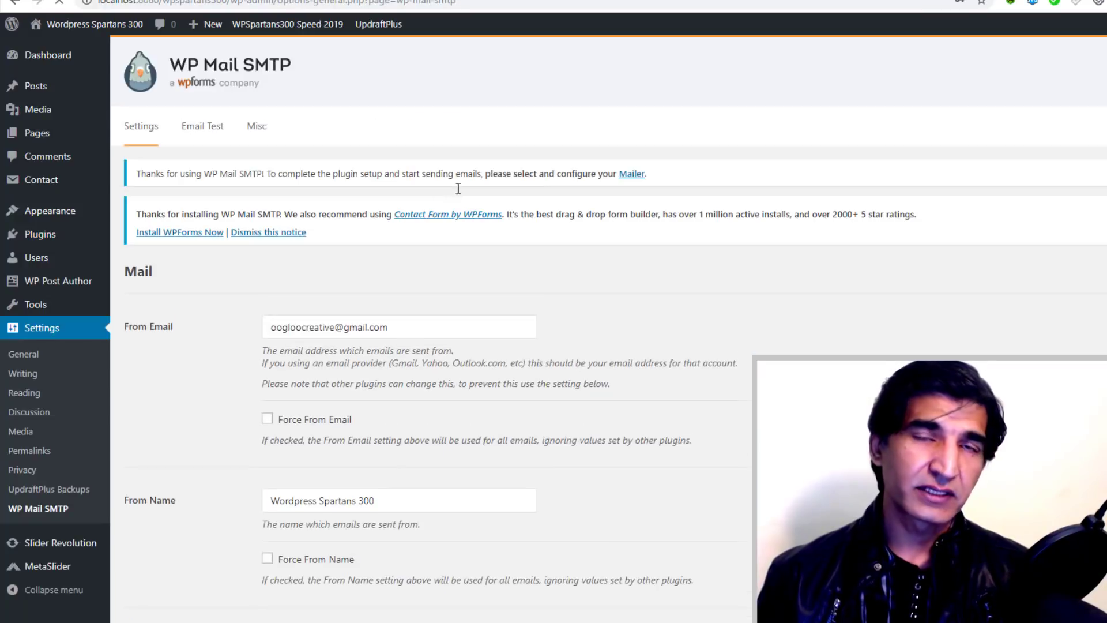
- Force the existing From Email address for all outgoing emails in the Mail settings
{"action": "scroll", "coordinate": [418, 227], "scroll_direction": "down", "scroll_amount": 3}
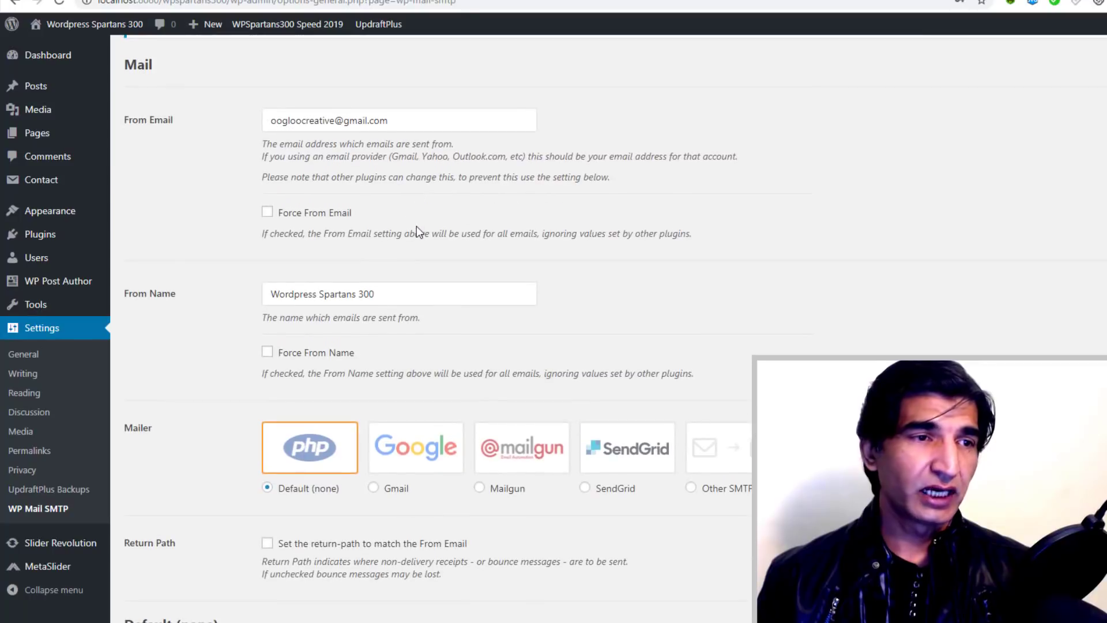
{"action": "left_click", "coordinate": [437, 121]}
{"action": "left_click", "coordinate": [267, 211]}
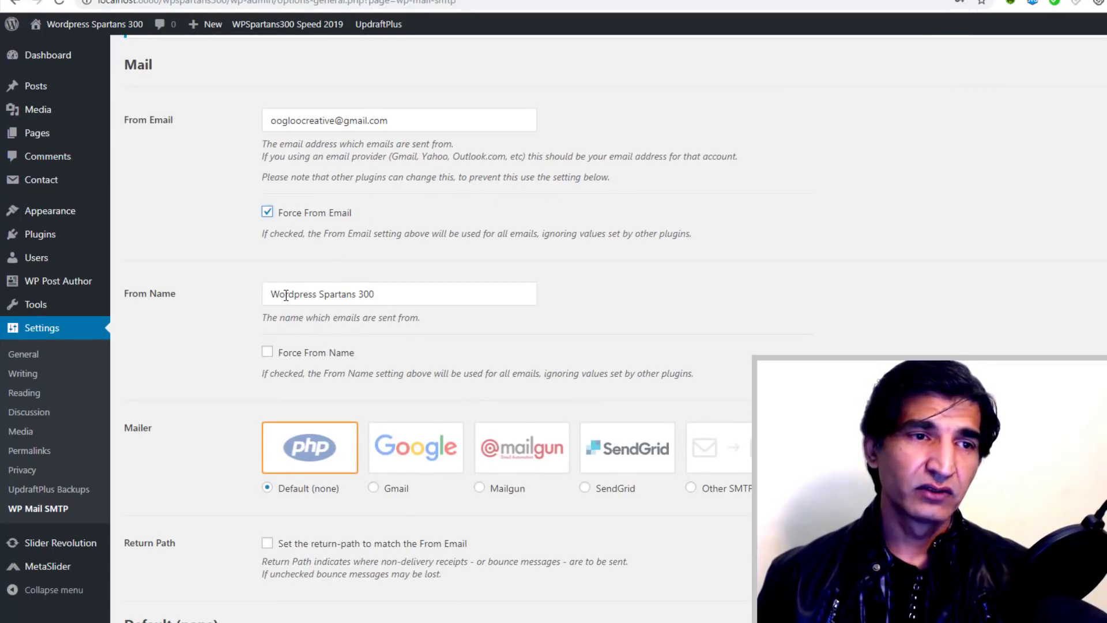
- Replace the From Name with the sender's first name and force it for all outgoing emails
{"action": "left_click_drag", "start_coordinate": [386, 296], "coordinate": [268, 293]}
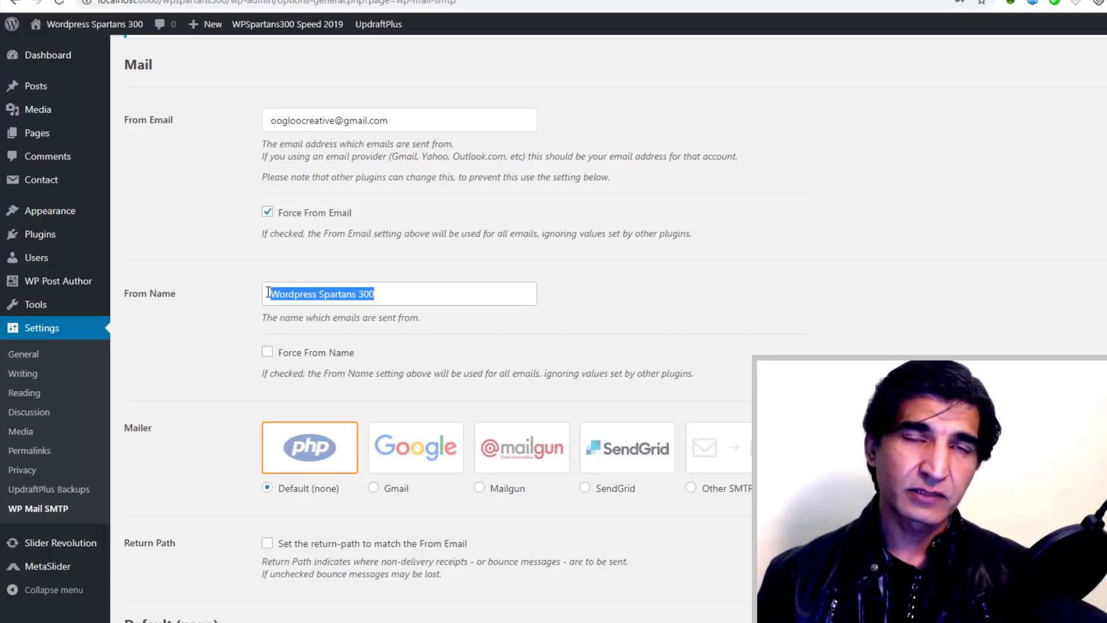
{"action": "type", "text": "Fa"}
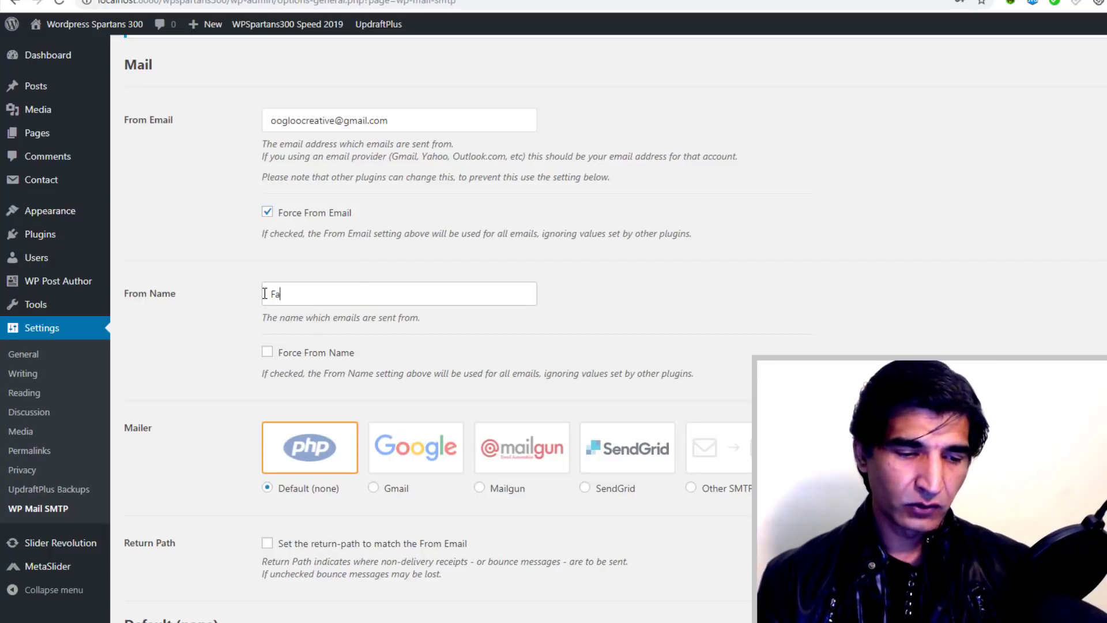
{"action": "type", "text": "rooq"}
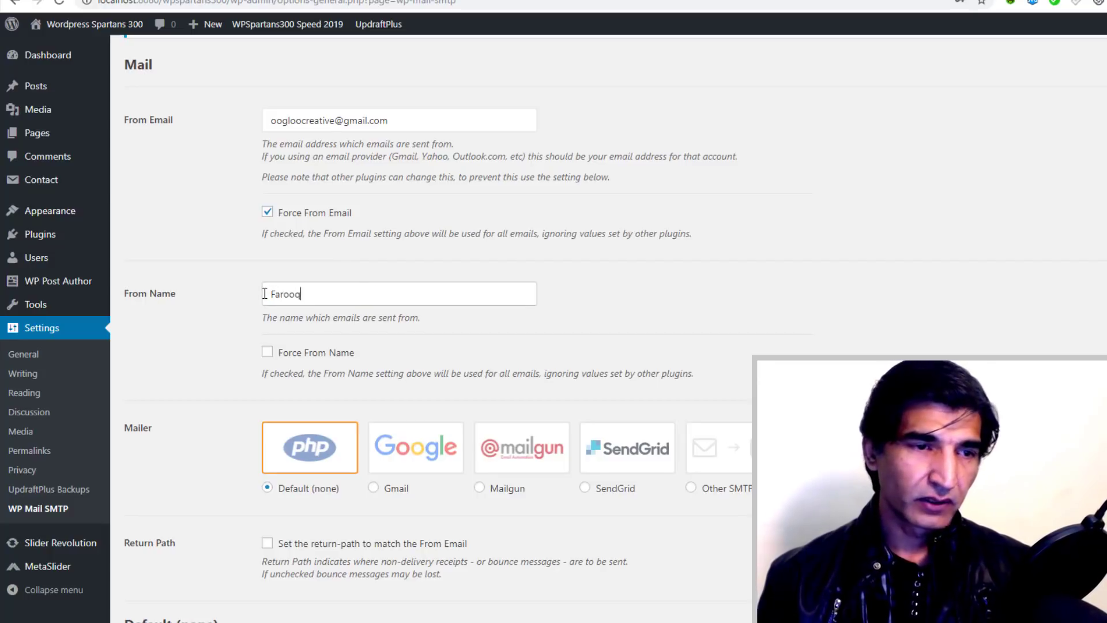
{"action": "left_click", "coordinate": [266, 353]}
- Select Gmail as the mailer and review its Client ID, Client Secret, Authorized redirect URI and Authorization settings
{"action": "scroll", "coordinate": [267, 355], "scroll_direction": "down", "scroll_amount": 4}
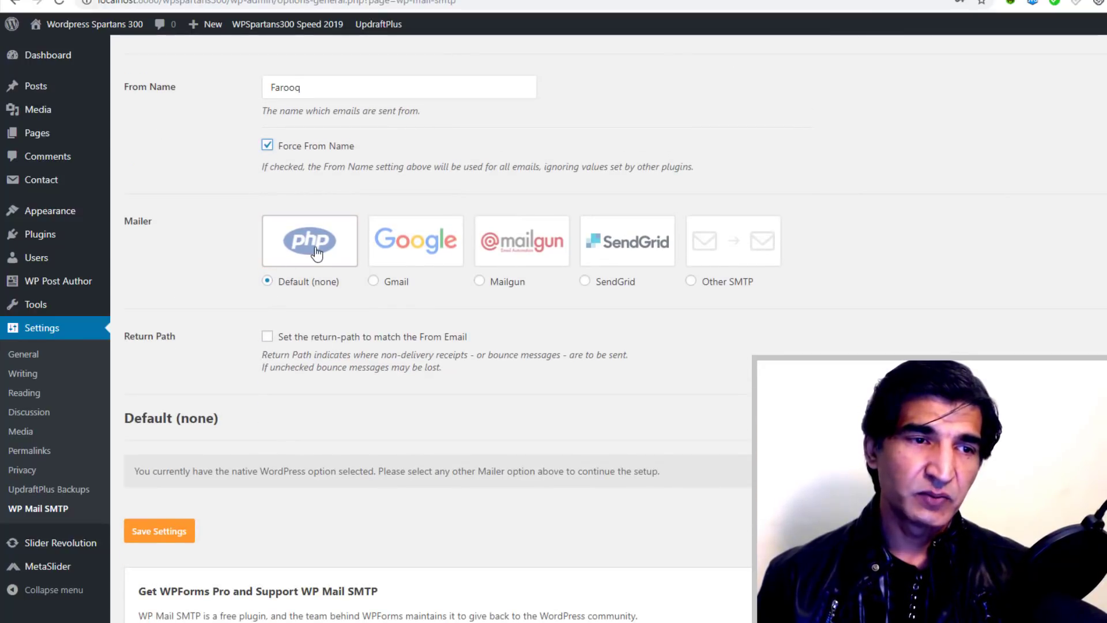
{"action": "left_click", "coordinate": [373, 282]}
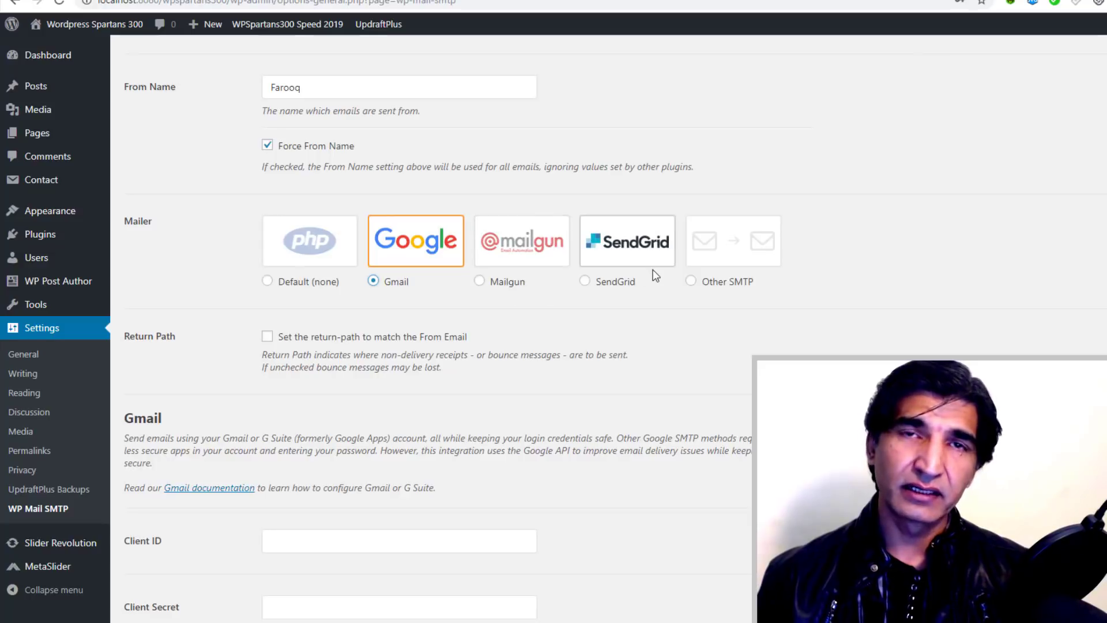
{"action": "scroll", "coordinate": [652, 271], "scroll_direction": "down", "scroll_amount": 4}
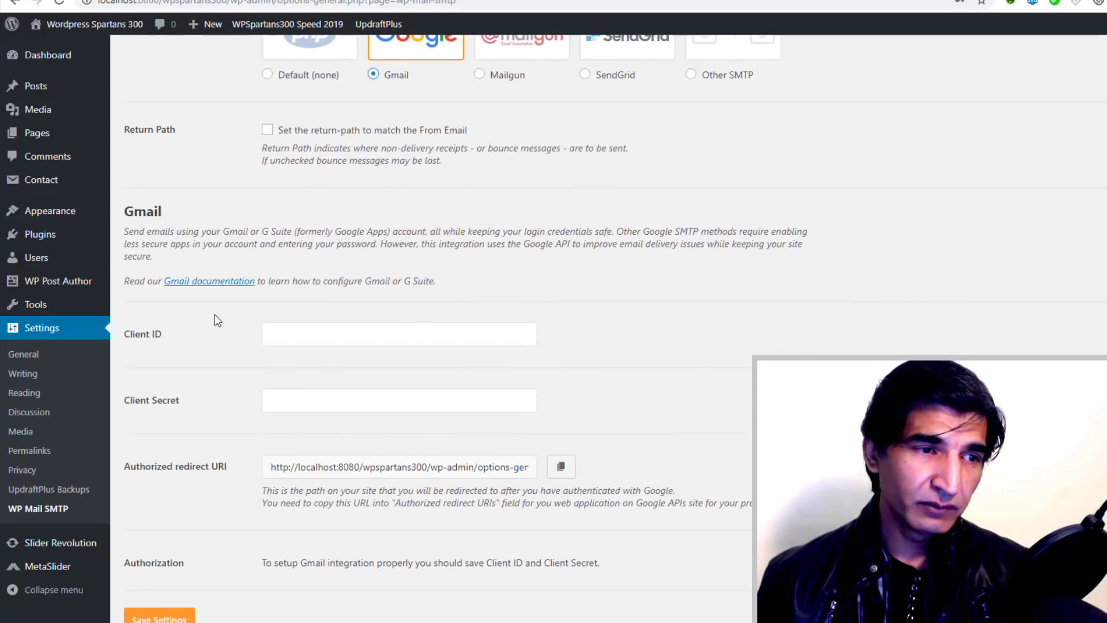
{"action": "left_click", "coordinate": [283, 330]}
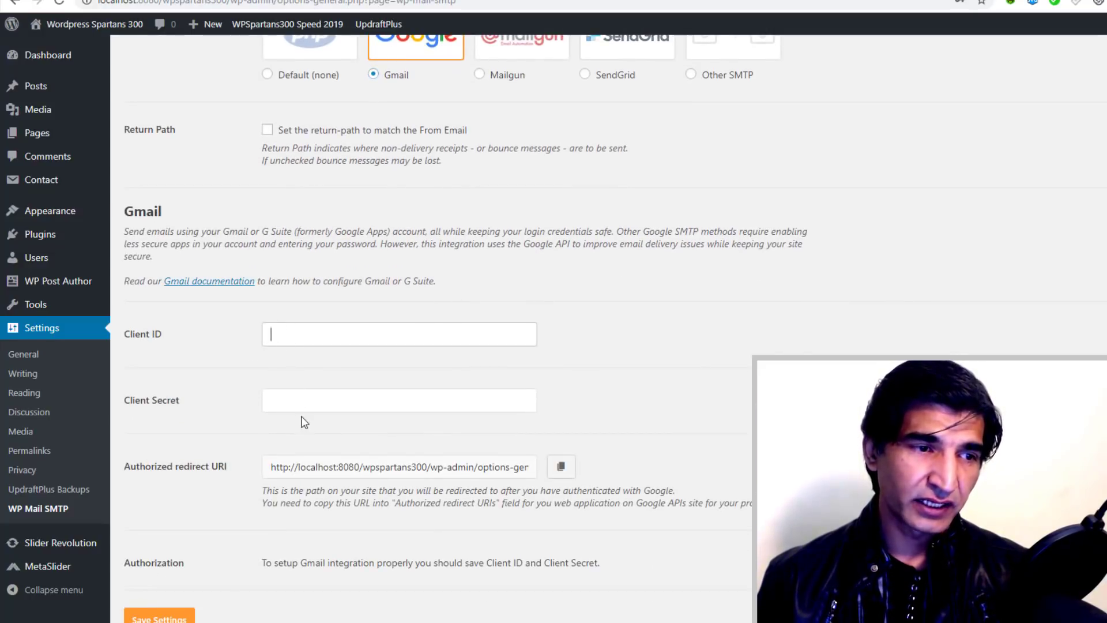
{"action": "left_click", "coordinate": [303, 399]}
{"action": "scroll", "coordinate": [303, 403], "scroll_direction": "down", "scroll_amount": 1}
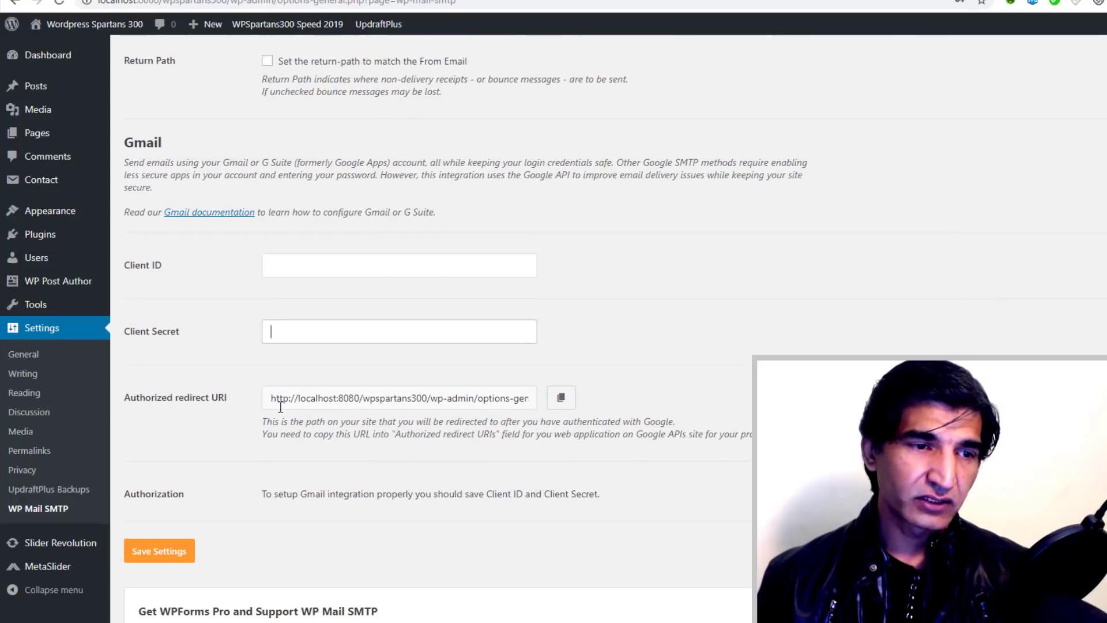
{"action": "scroll", "coordinate": [494, 403], "scroll_direction": "down", "scroll_amount": 2}
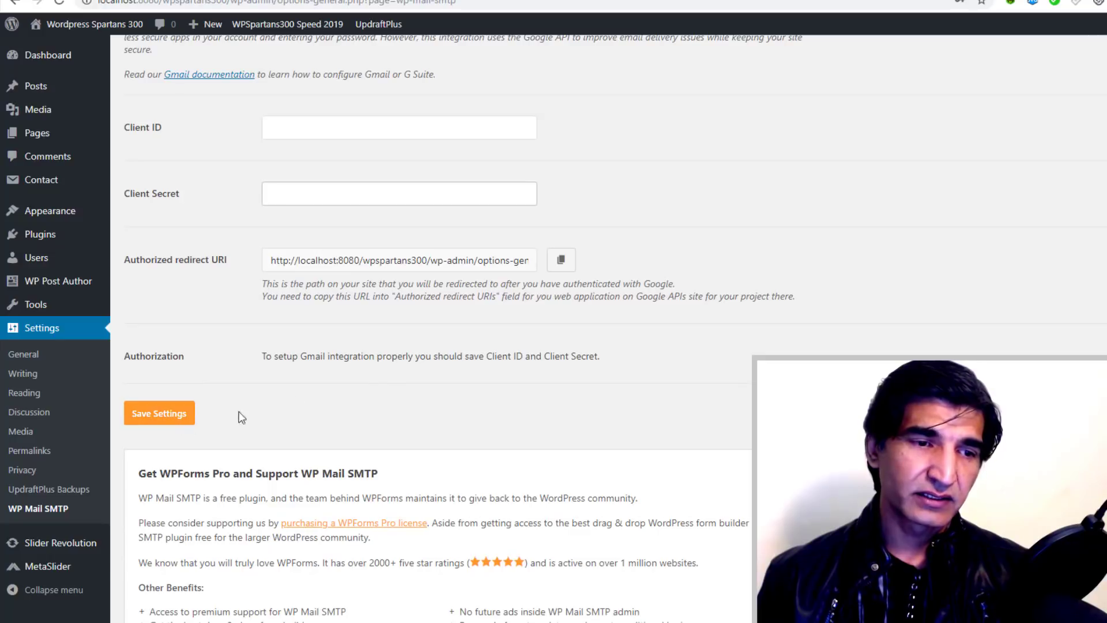
{"action": "scroll", "coordinate": [387, 387], "scroll_direction": "up", "scroll_amount": 5}
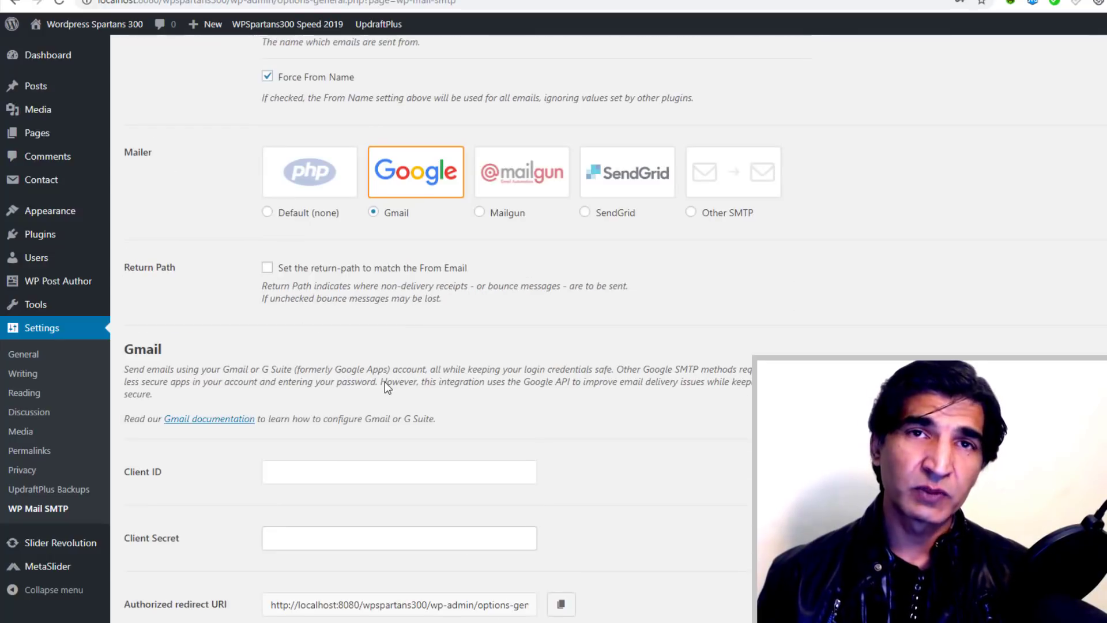
{"action": "scroll", "coordinate": [597, 397], "scroll_direction": "down", "scroll_amount": 6}
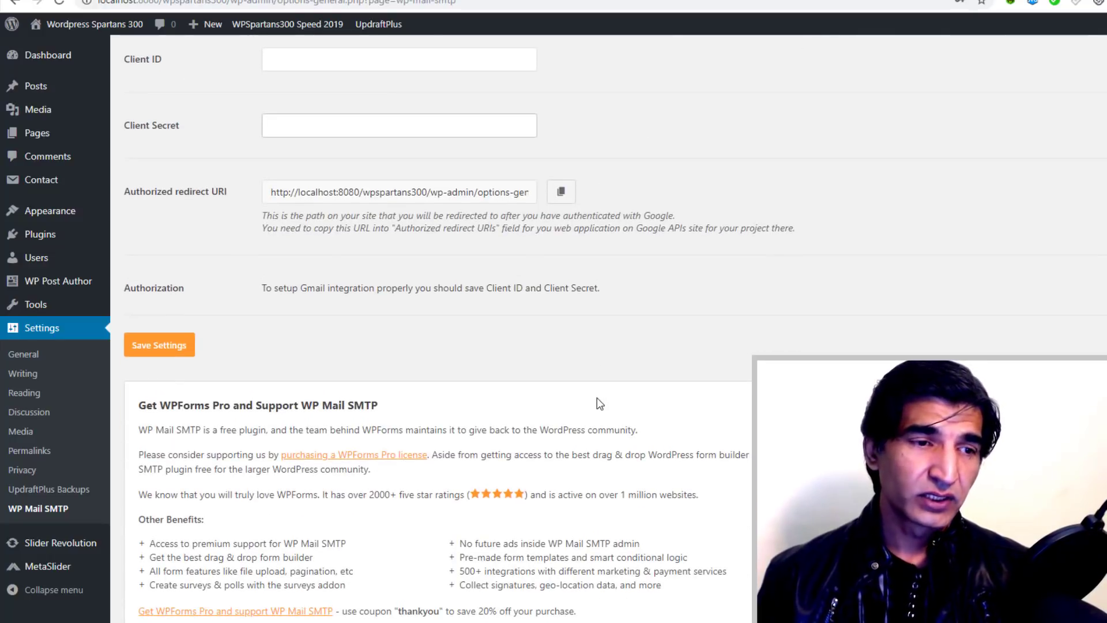
{"action": "scroll", "coordinate": [598, 398], "scroll_direction": "up", "scroll_amount": 5}
{"action": "scroll", "coordinate": [598, 398], "scroll_direction": "up", "scroll_amount": 7}
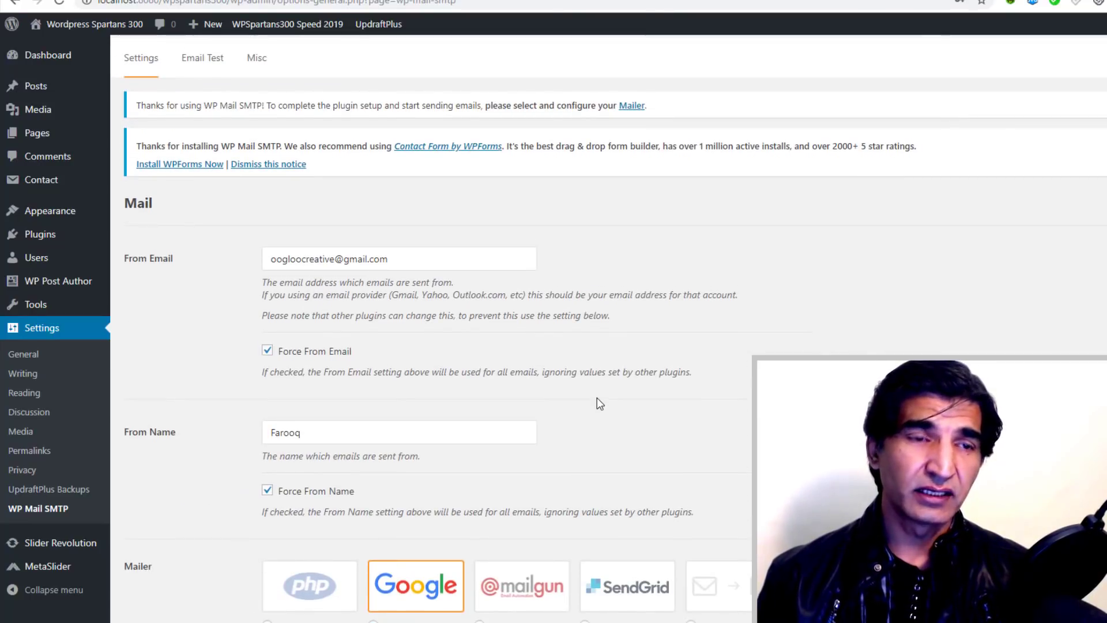